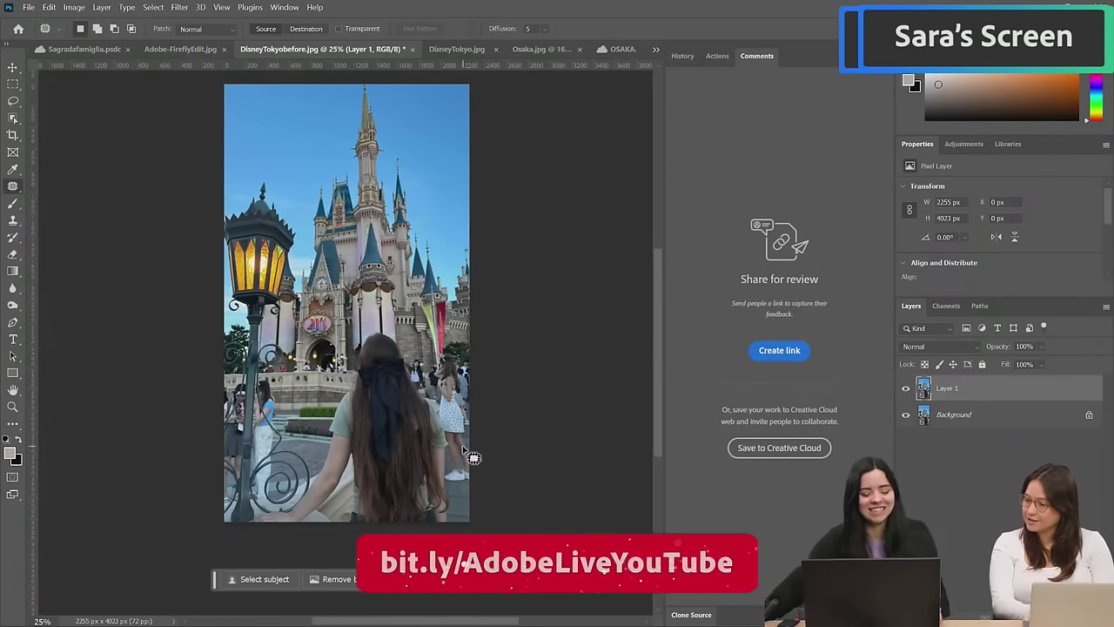
Glance at the Window menu's panel list, then copy the selected long-haired girl onto new Layer 2
scroll(409, 427, "up", 1)
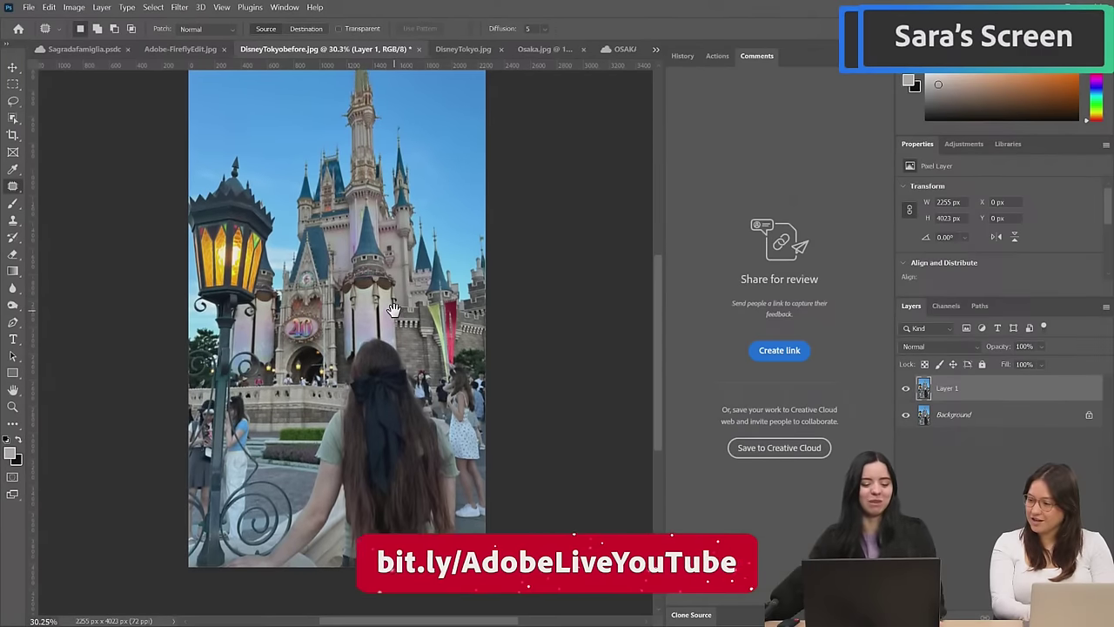
scroll(436, 379, "up", 2)
scroll(424, 365, "down", 1)
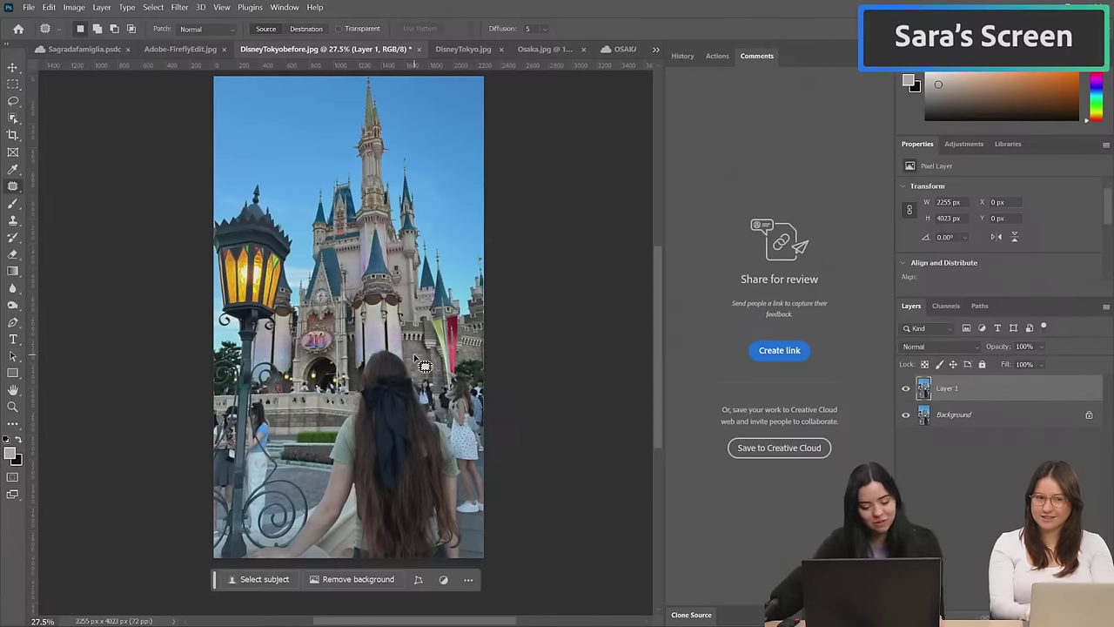
scroll(434, 501, "up", 1)
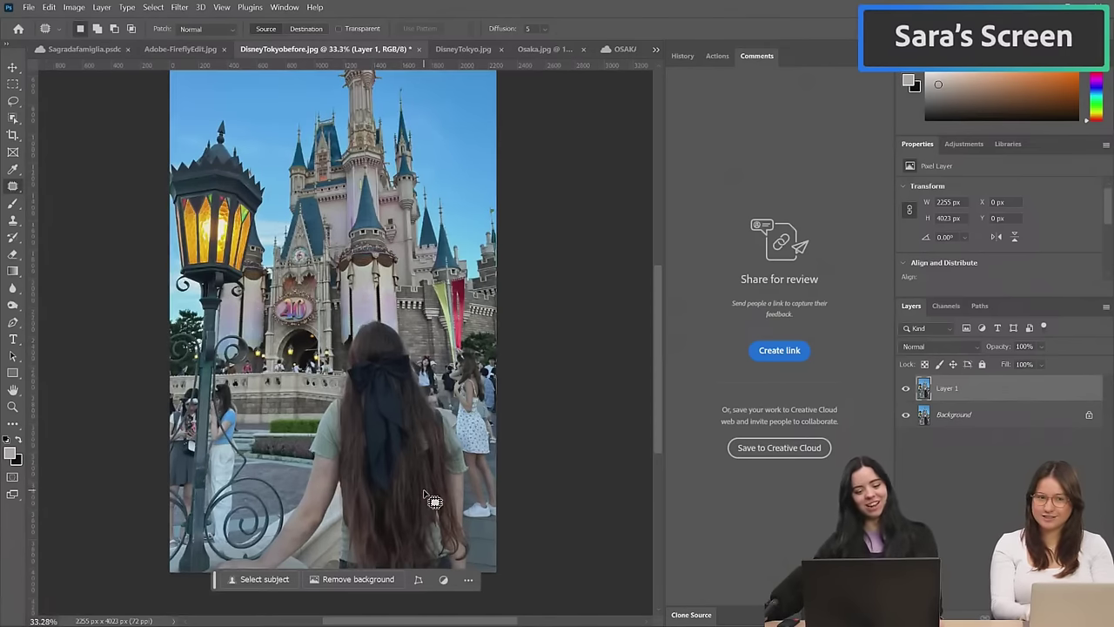
scroll(434, 502, "up", 1)
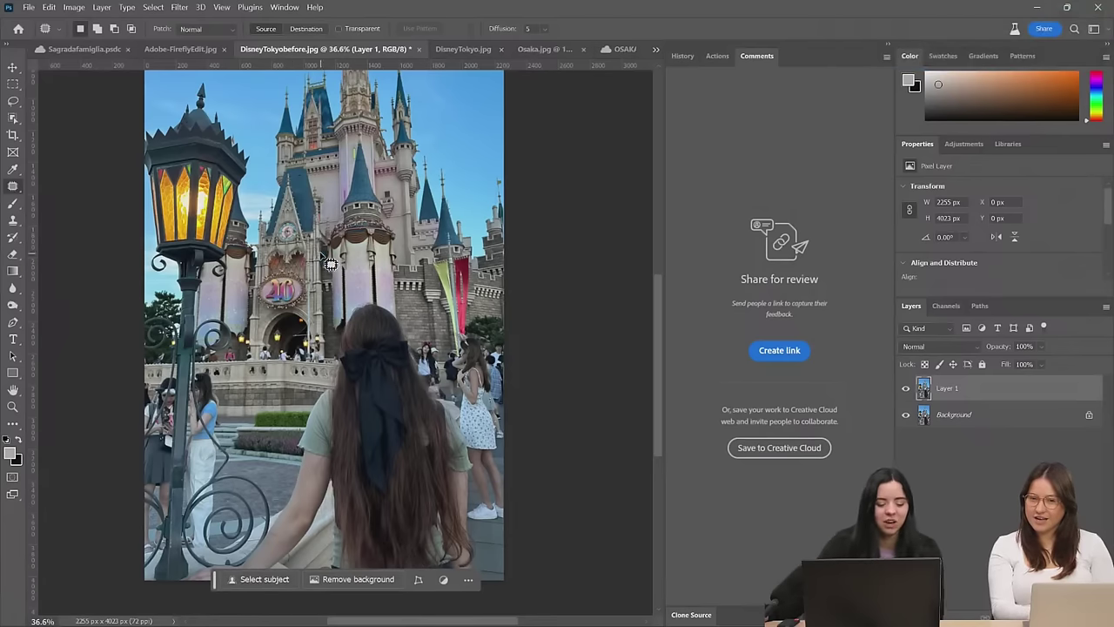
left_click(283, 7)
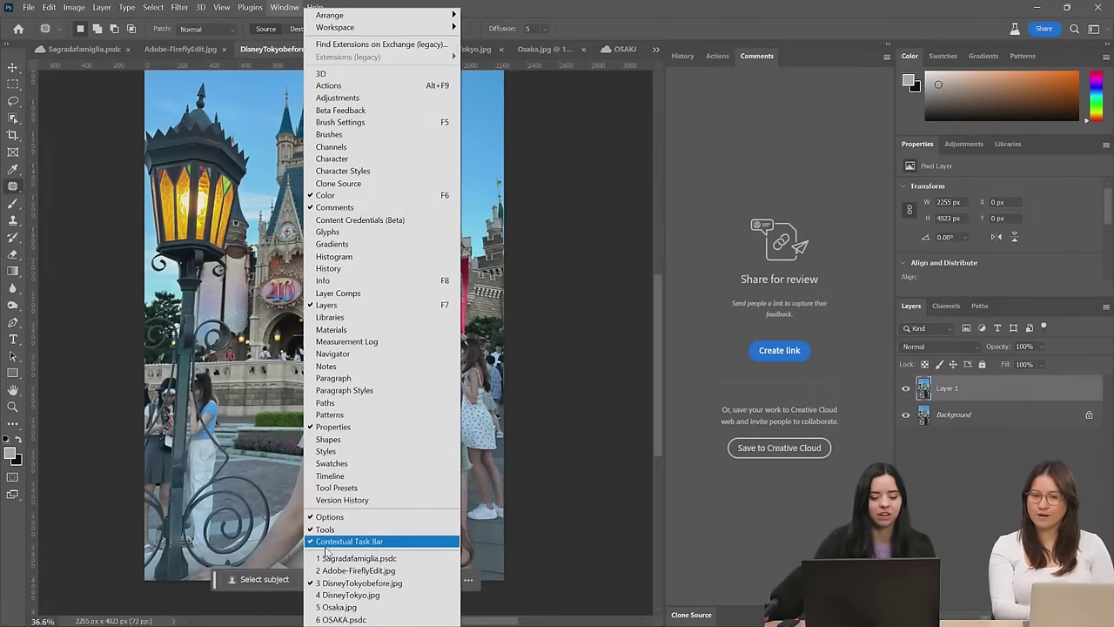
left_click(266, 552)
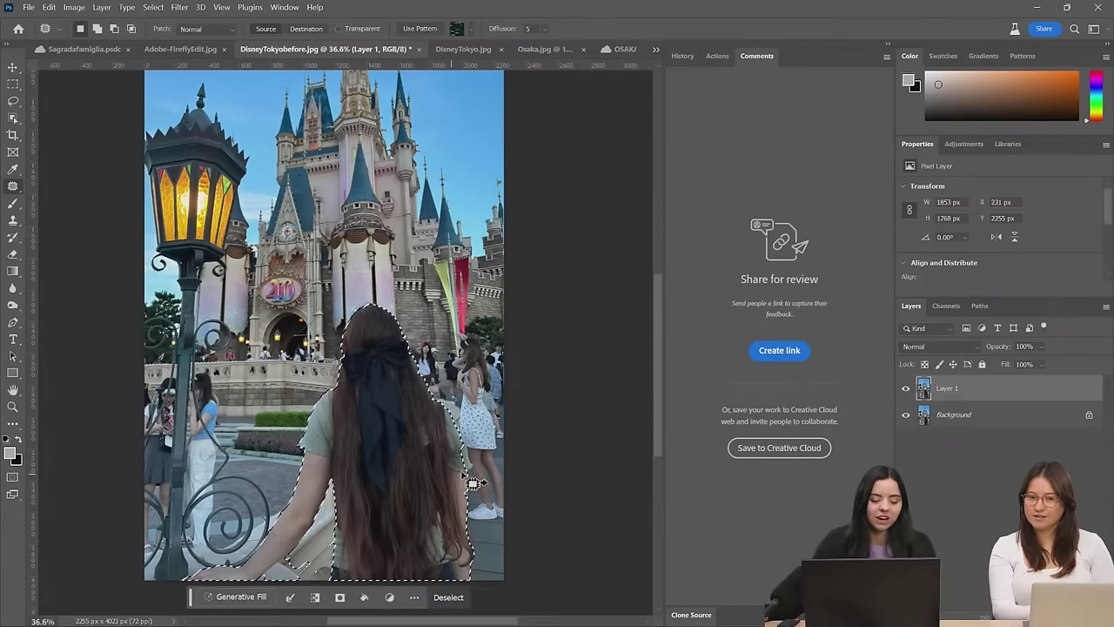
scroll(462, 515, "down", 2)
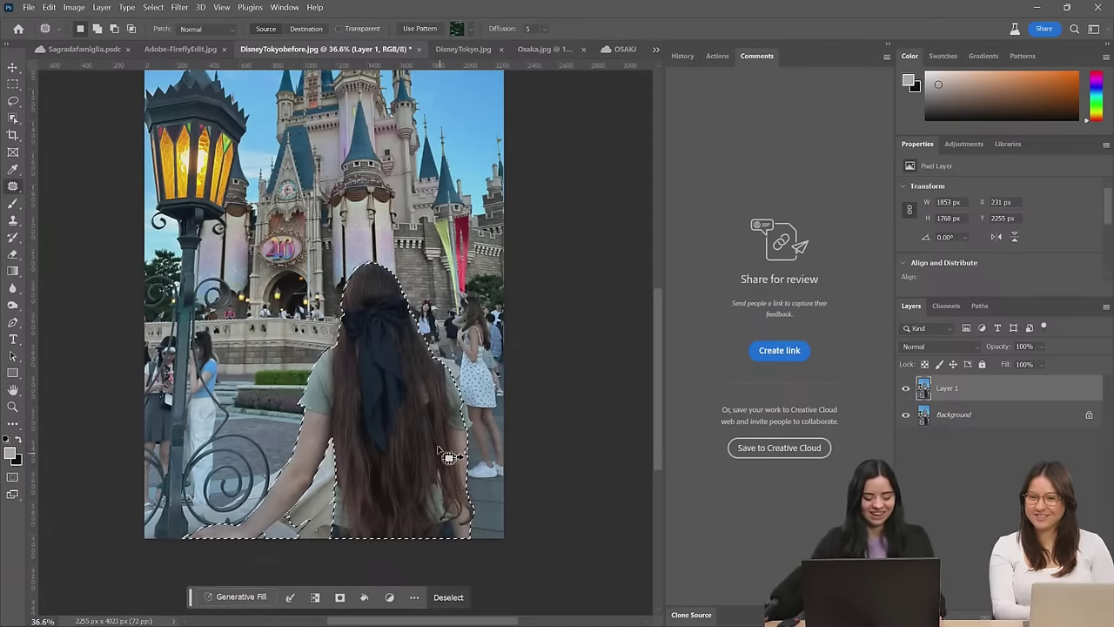
scroll(448, 457, "up", 2)
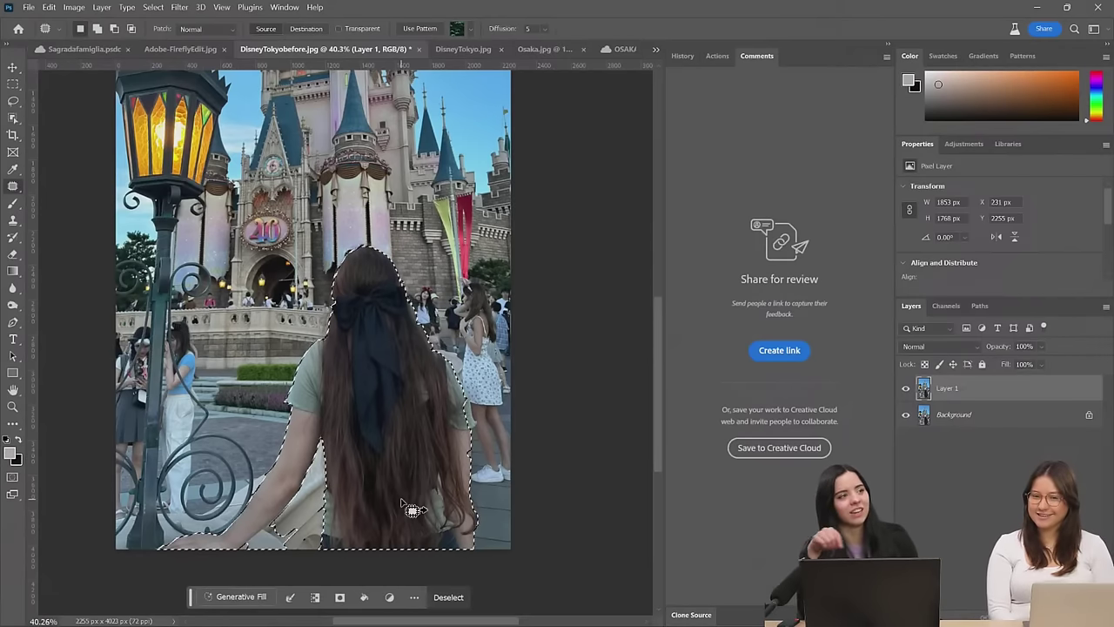
scroll(465, 485, "up", 2)
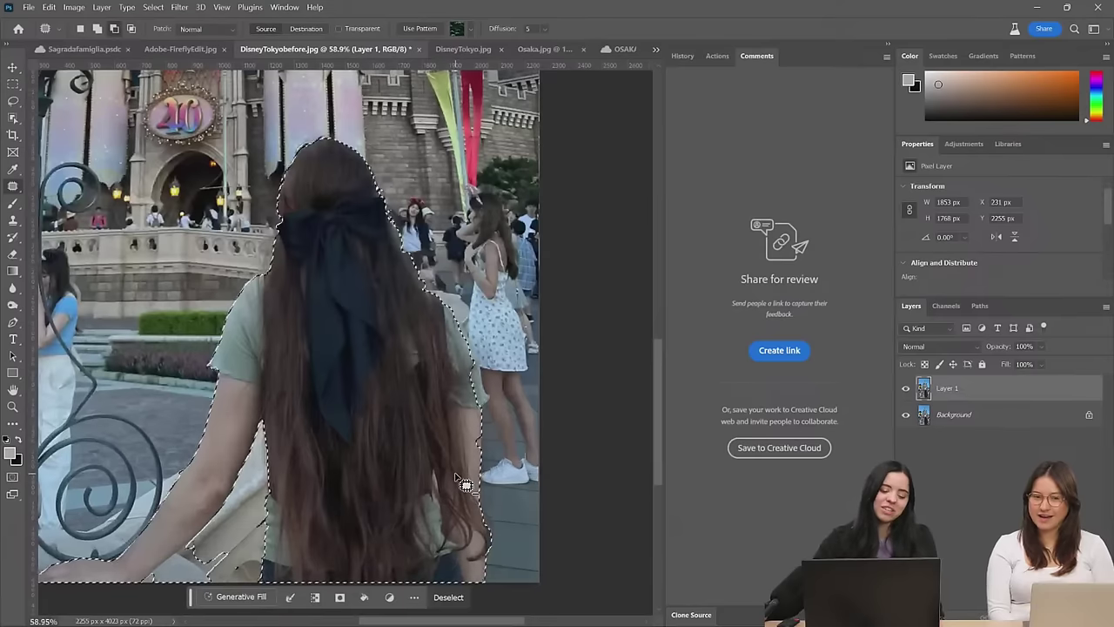
scroll(466, 485, "down", 1)
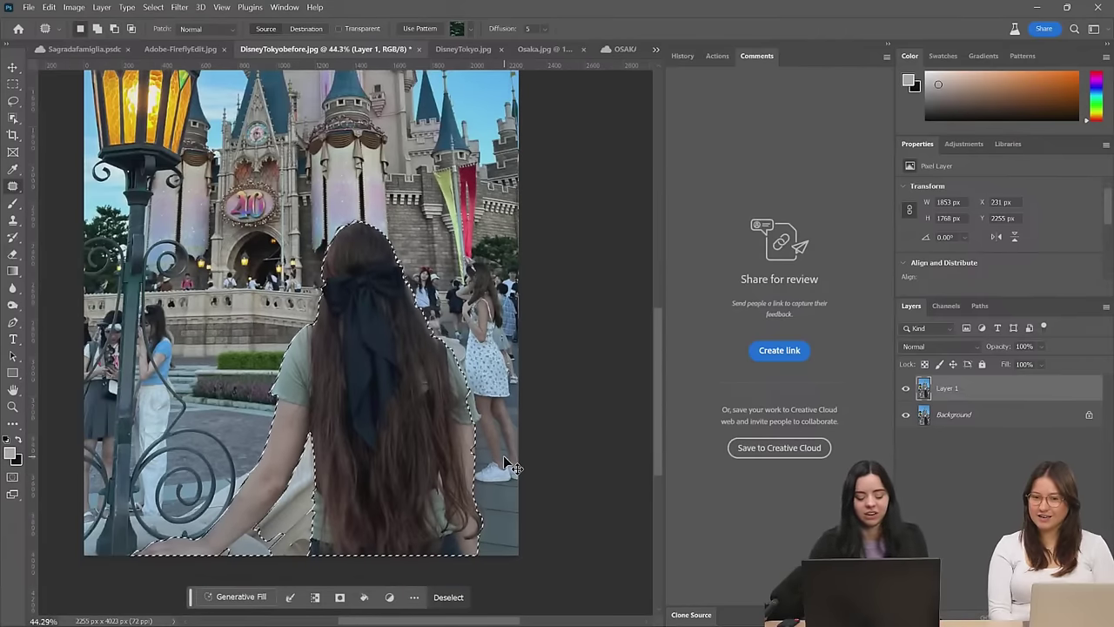
key("ctrl+j")
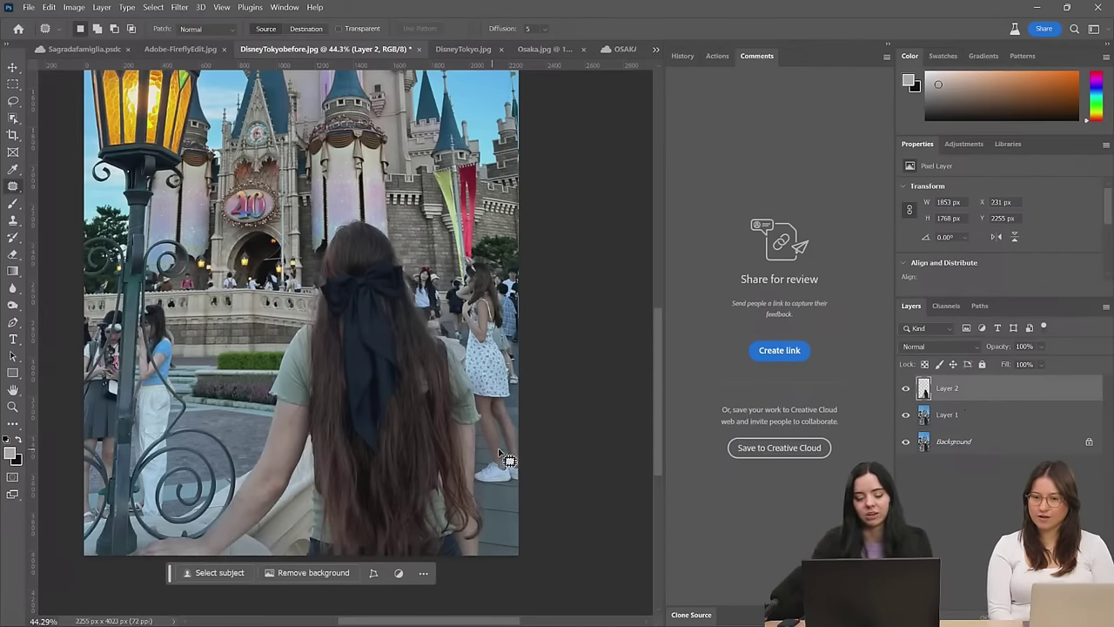
Lasso the woman in the floral dress at the right edge and bring up the Generative Fill prompt
scroll(540, 366, "up", 3)
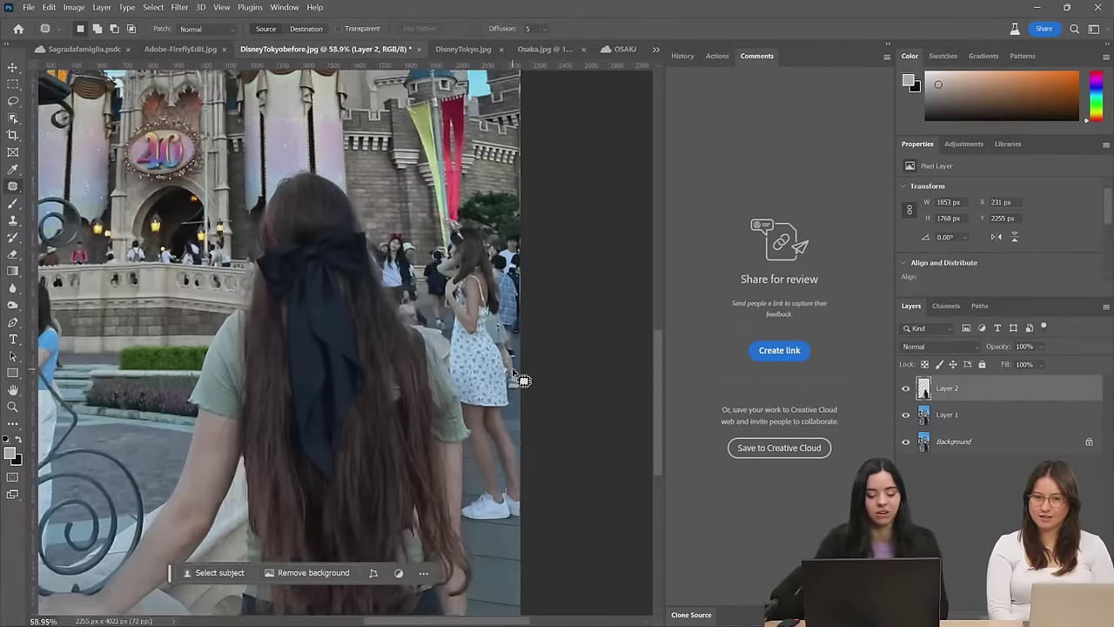
scroll(508, 395, "up", 2)
scroll(474, 274, "up", 2)
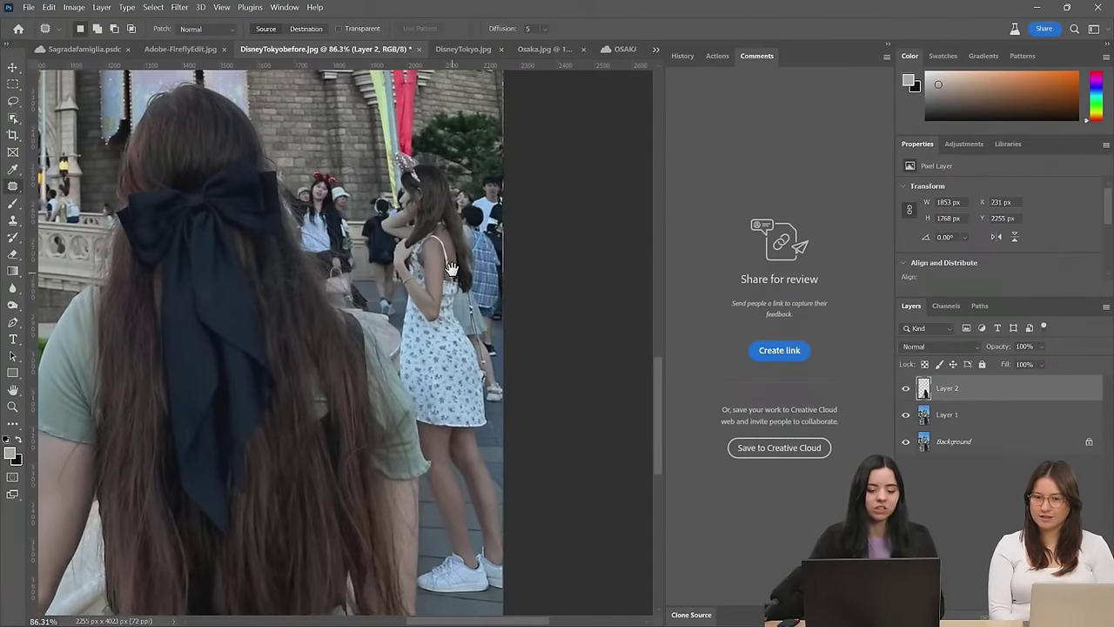
scroll(462, 274, "down", 1)
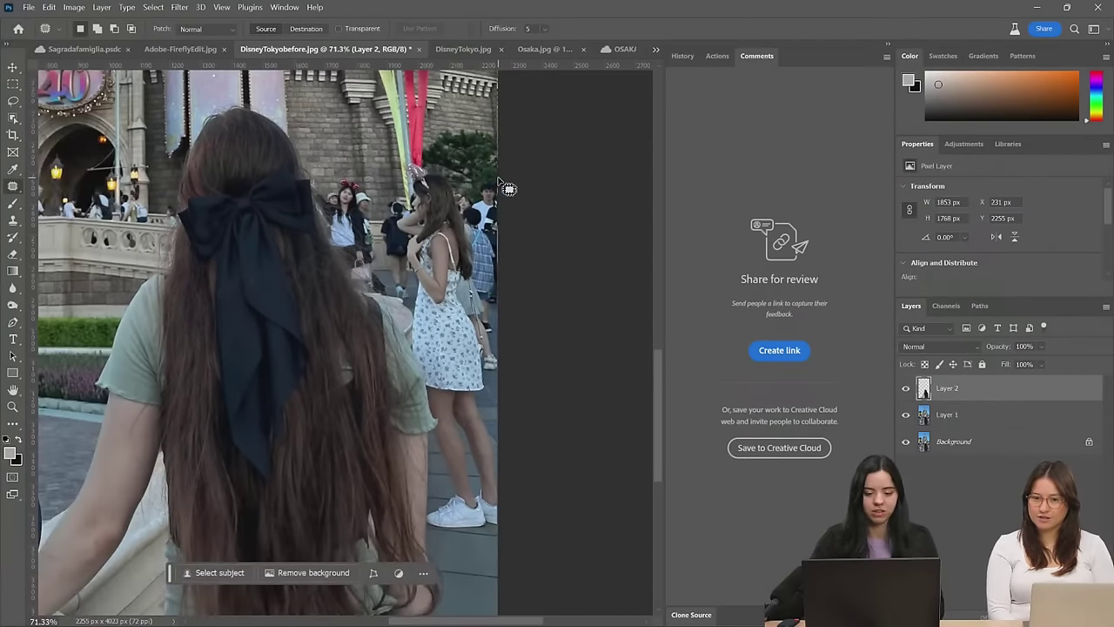
mouse_move(489, 180)
left_mouse_down()
mouse_move(408, 161)
mouse_move(378, 236)
mouse_move(389, 293)
mouse_move(412, 320)
mouse_move(410, 353)
mouse_move(447, 493)
mouse_move(422, 518)
mouse_move(458, 539)
mouse_move(520, 537)
mouse_move(553, 459)
mouse_move(560, 331)
mouse_move(513, 188)
left_mouse_up()
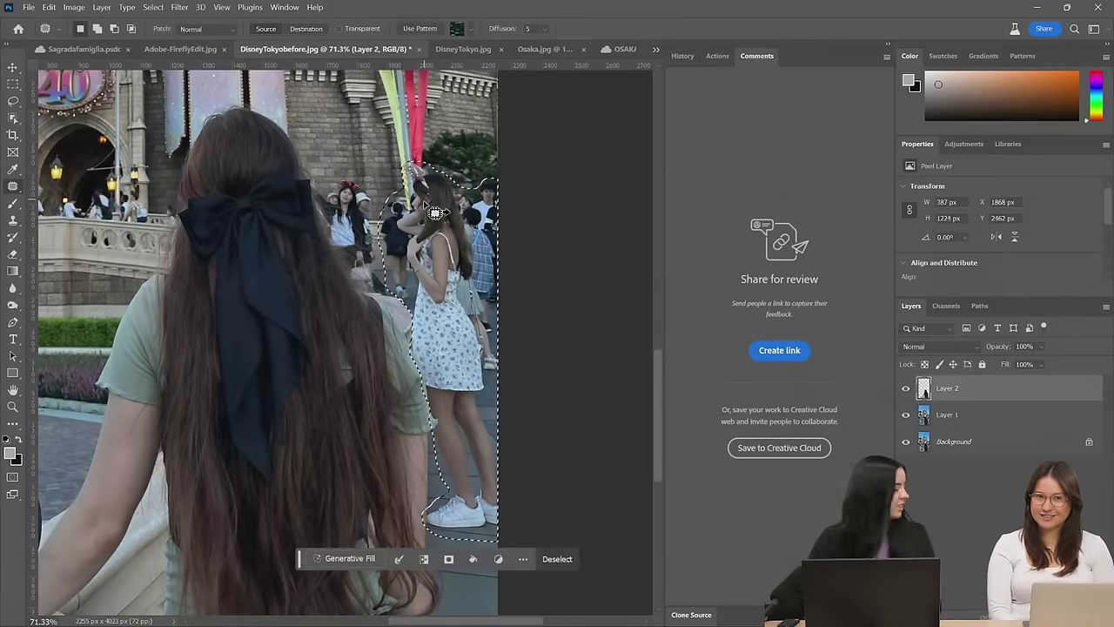
scroll(435, 212, "down", 3)
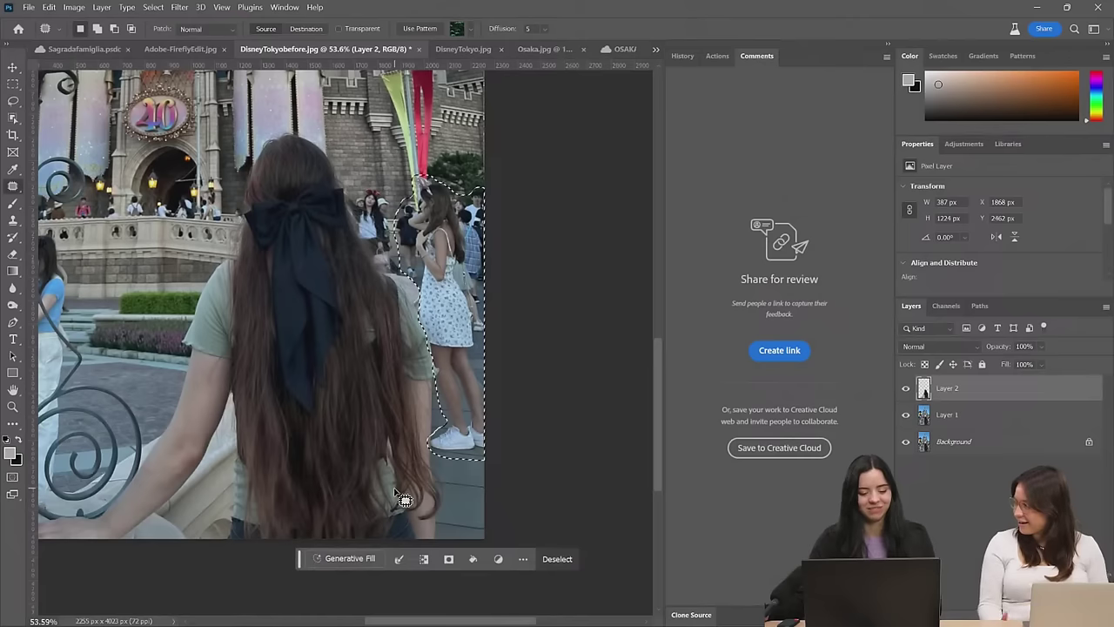
left_click(353, 558)
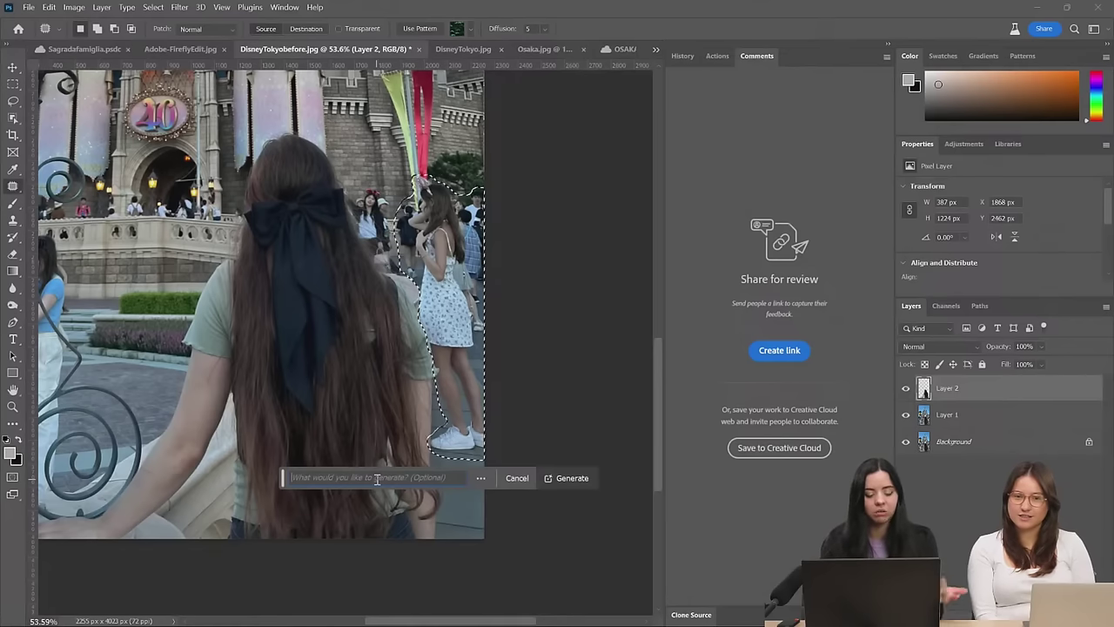
Generate fill over the right-edge woman, compare variations, and keep variation 2 of 3 with the curved railing
left_click(578, 478)
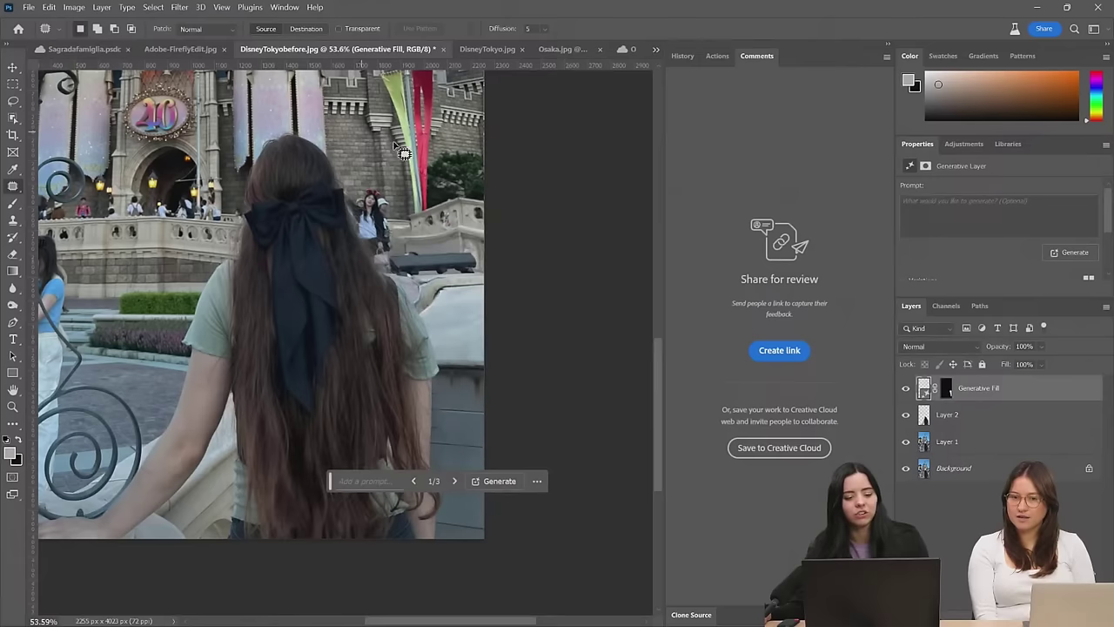
left_click(454, 482)
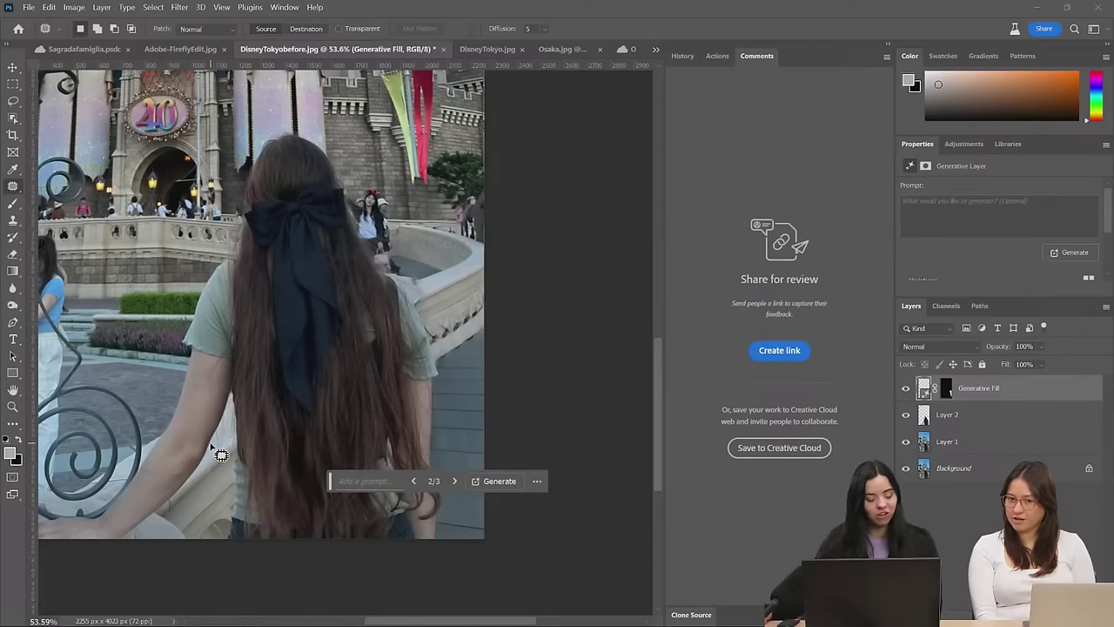
scroll(221, 454, "down", 2)
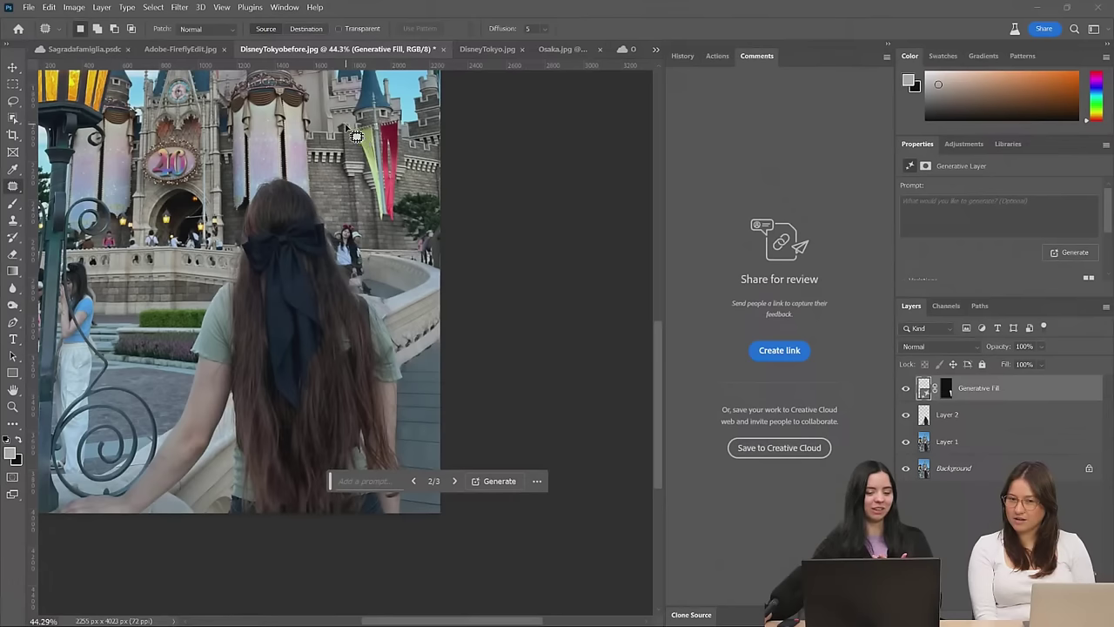
scroll(433, 303, "up", 2)
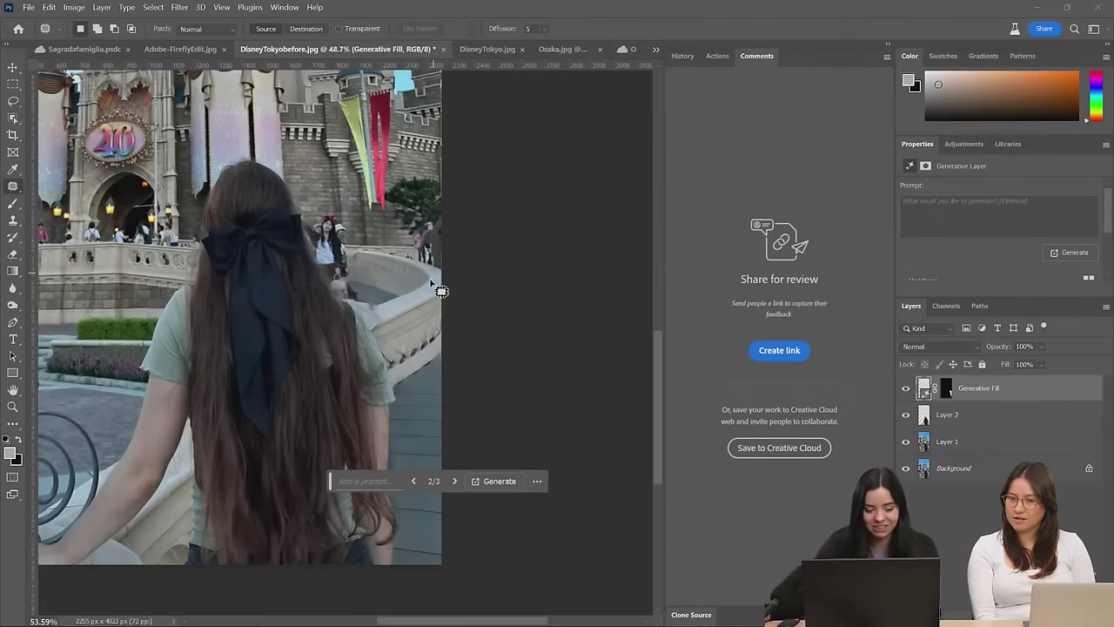
left_click(450, 480)
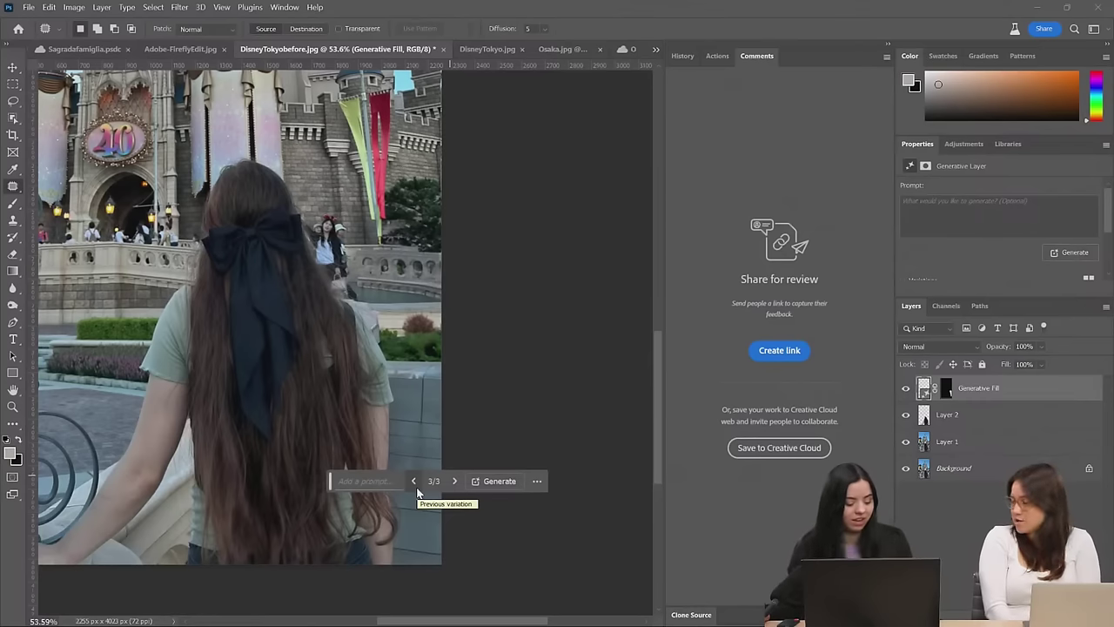
left_click(414, 484)
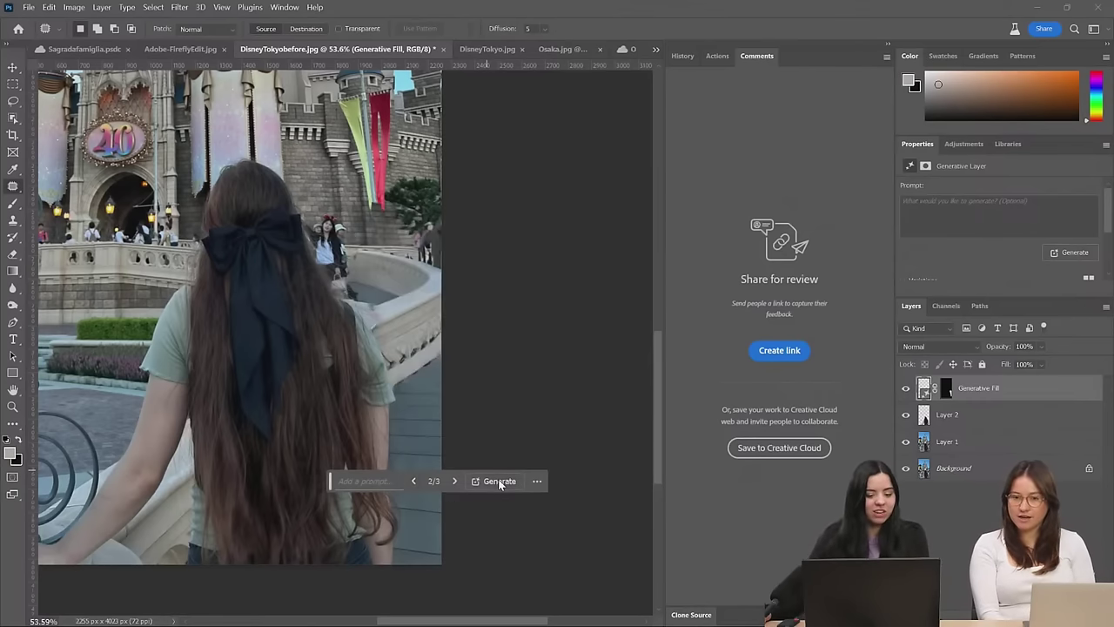
left_click(364, 481)
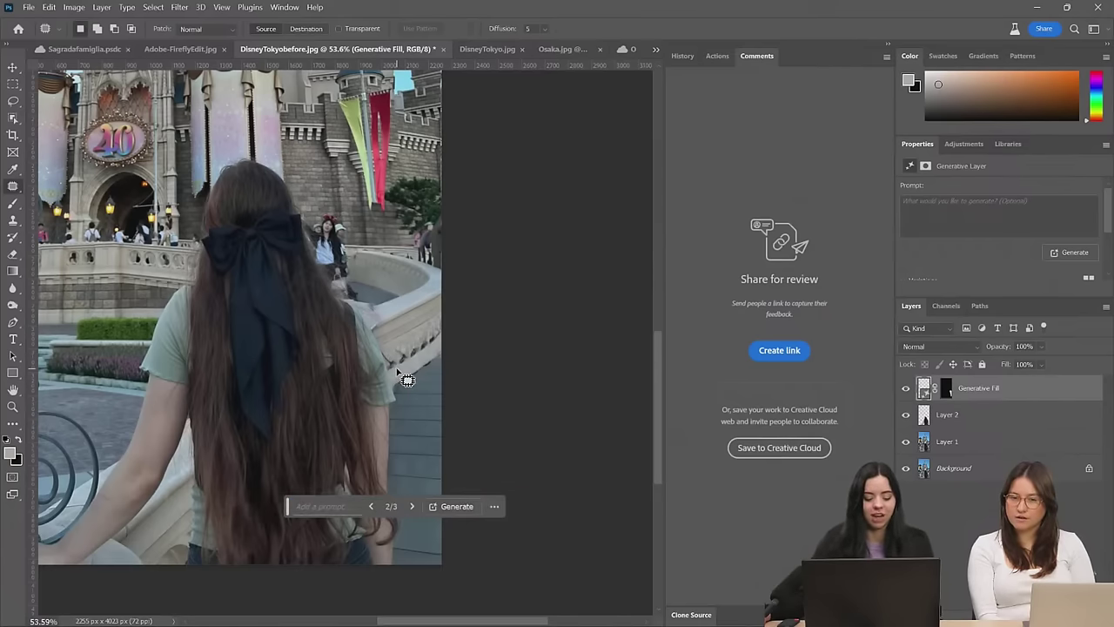
Lasso the people beside the tree and railing and generate an empty-prompt fill to erase them
scroll(407, 380, "down", 3)
scroll(415, 366, "up", 6)
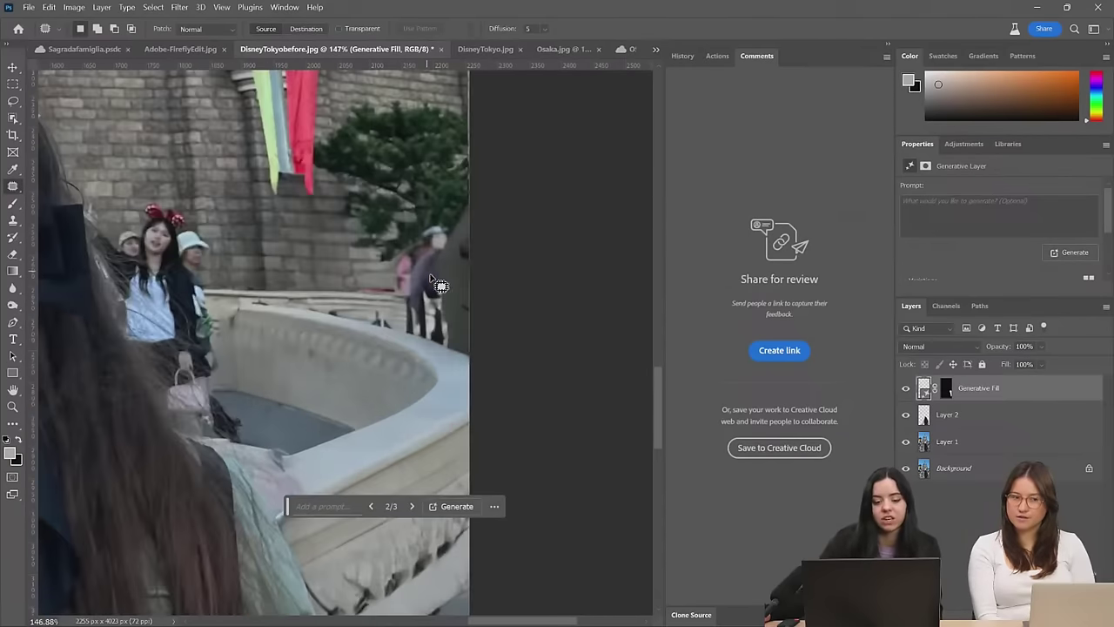
mouse_move(489, 206)
left_mouse_down()
mouse_move(424, 207)
mouse_move(387, 276)
left_mouse_up()
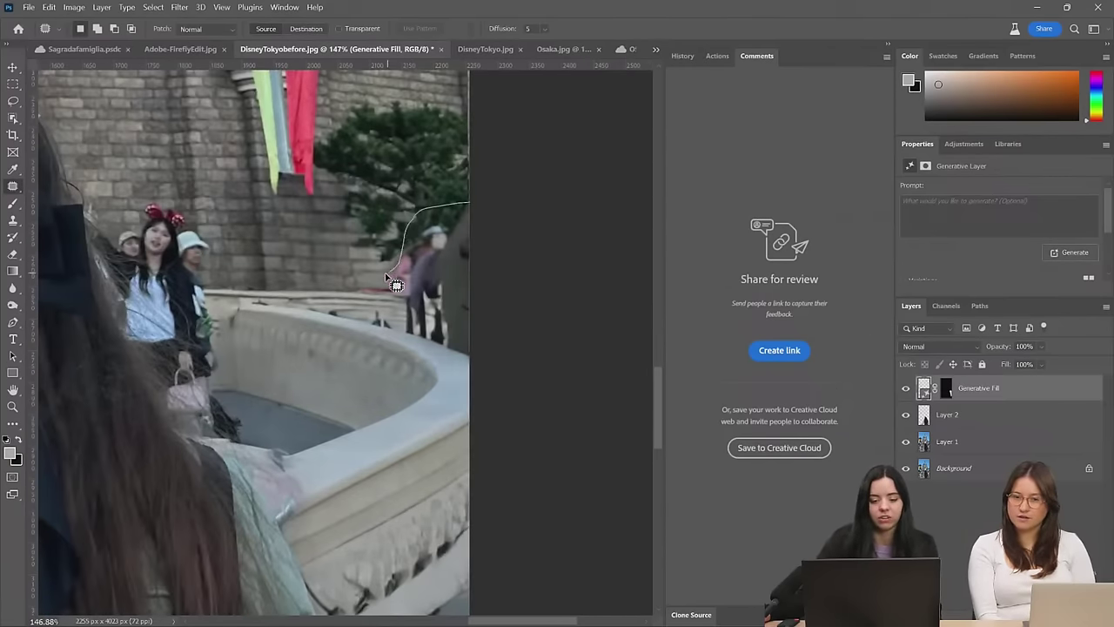
mouse_move(435, 352)
left_mouse_down()
mouse_move(500, 300)
mouse_move(413, 225)
left_mouse_up()
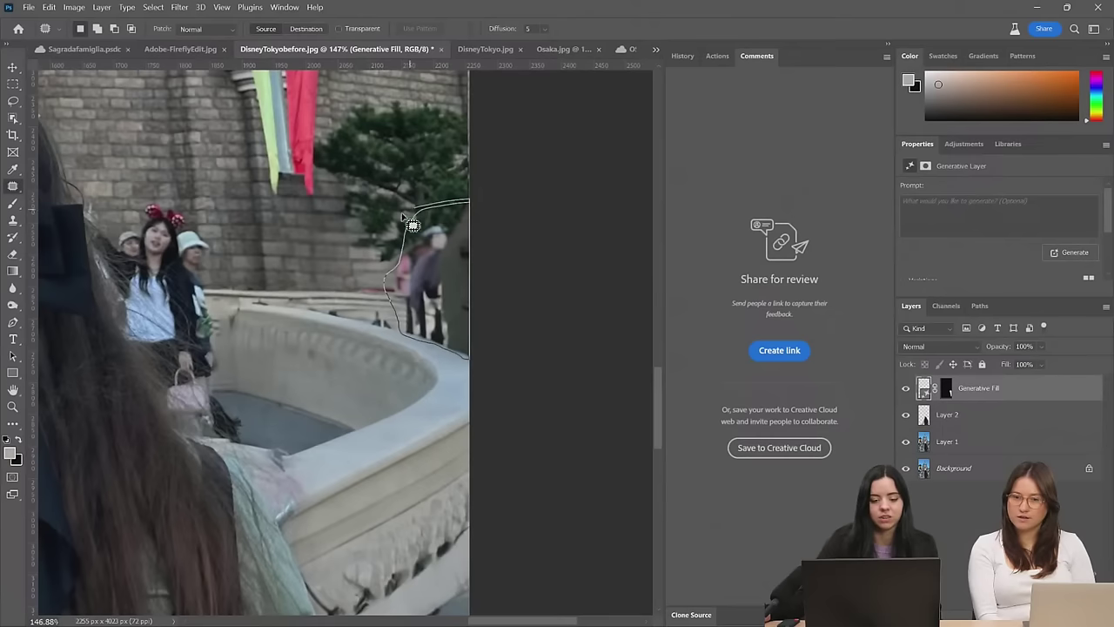
left_click_drag(387, 322, 383, 318)
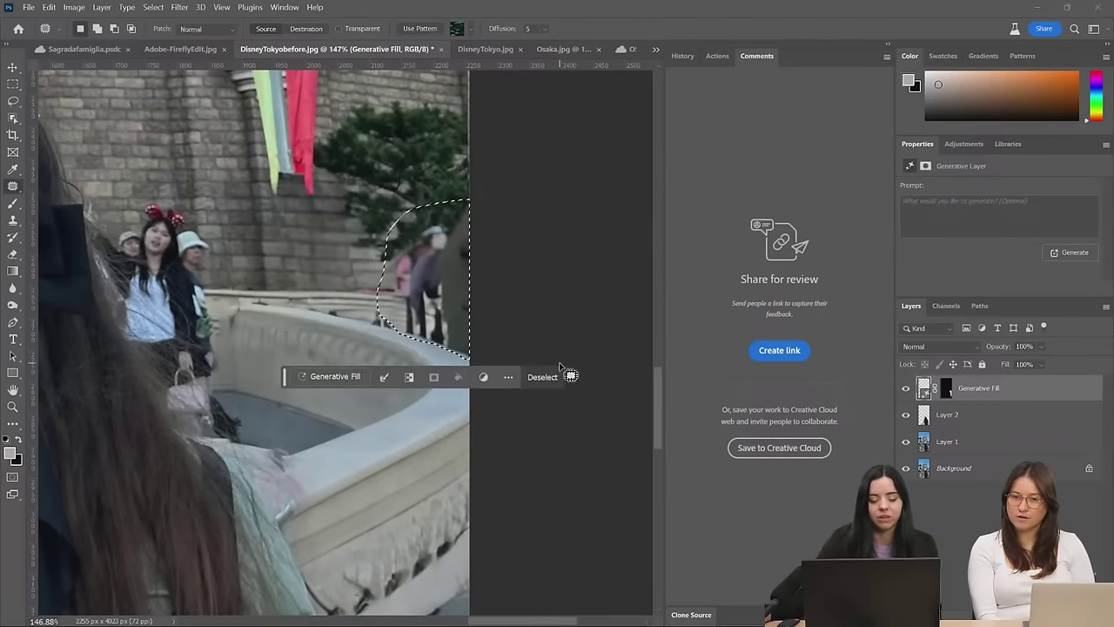
left_click(329, 376)
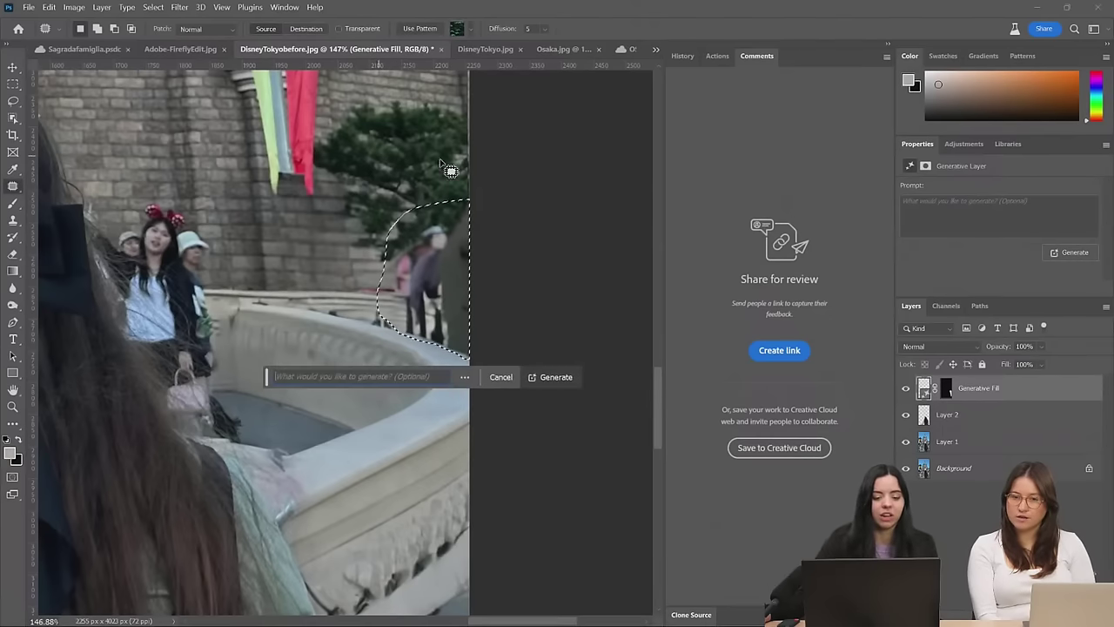
left_click(540, 375)
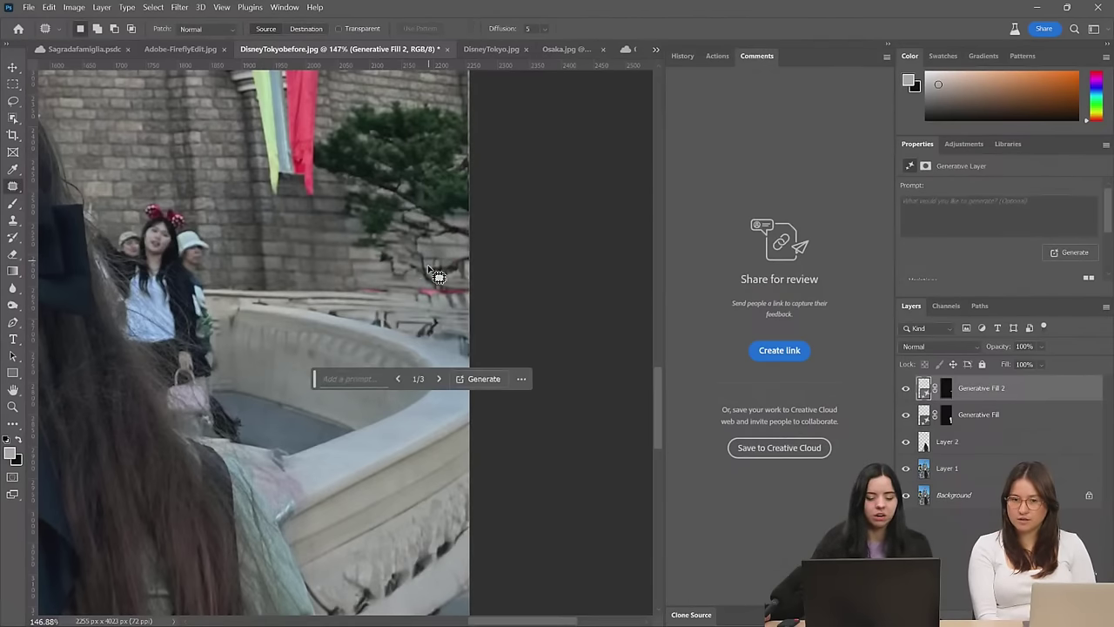
Duplicate Layer 1, move the copy to the top of the stack, and hide it
left_click(980, 479)
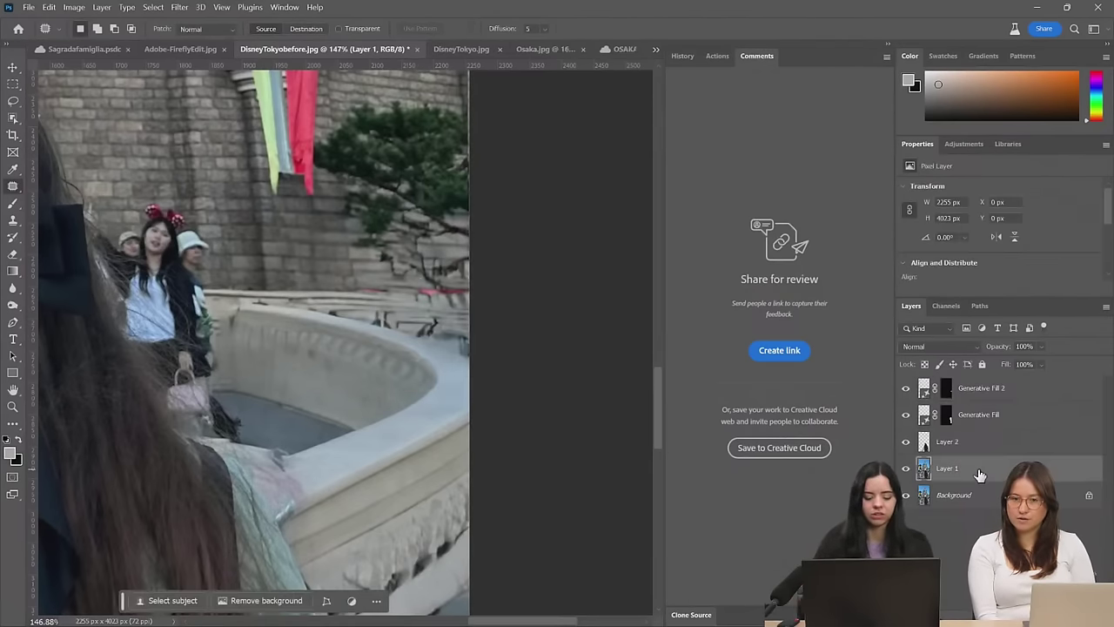
key("ctrl+j")
left_click_drag(980, 474, 957, 389)
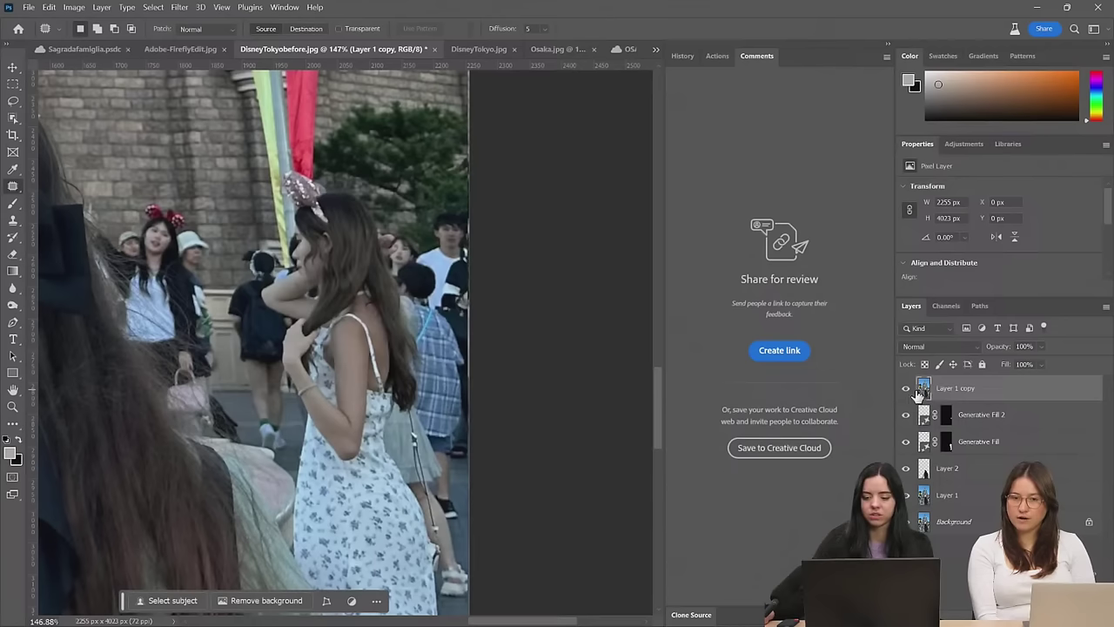
left_click(905, 389)
left_click(905, 389)
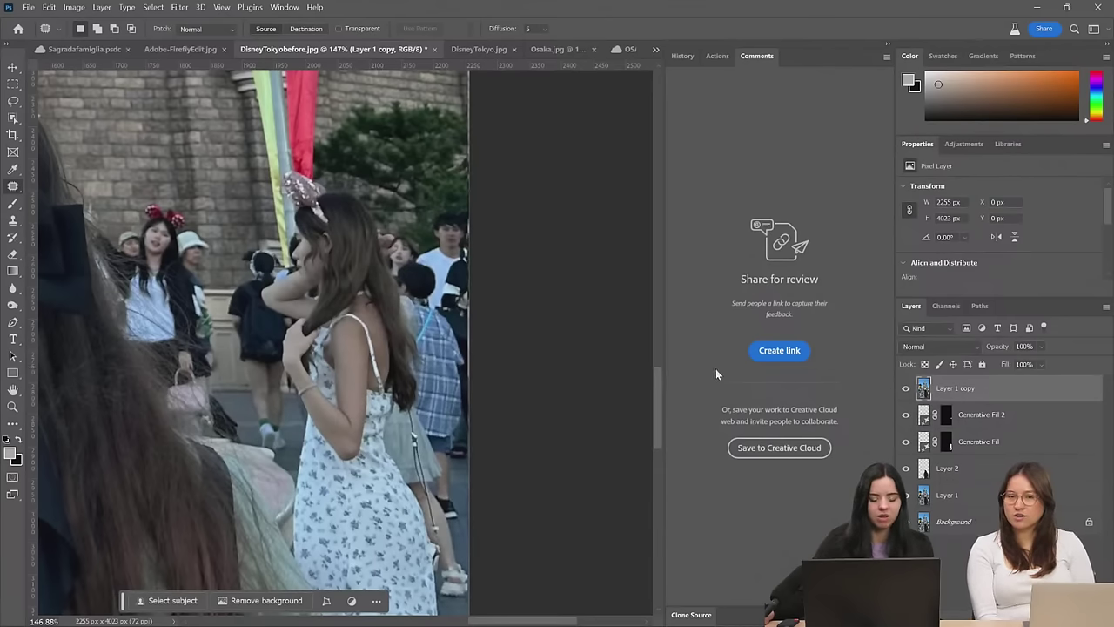
scroll(353, 353, "down", 5)
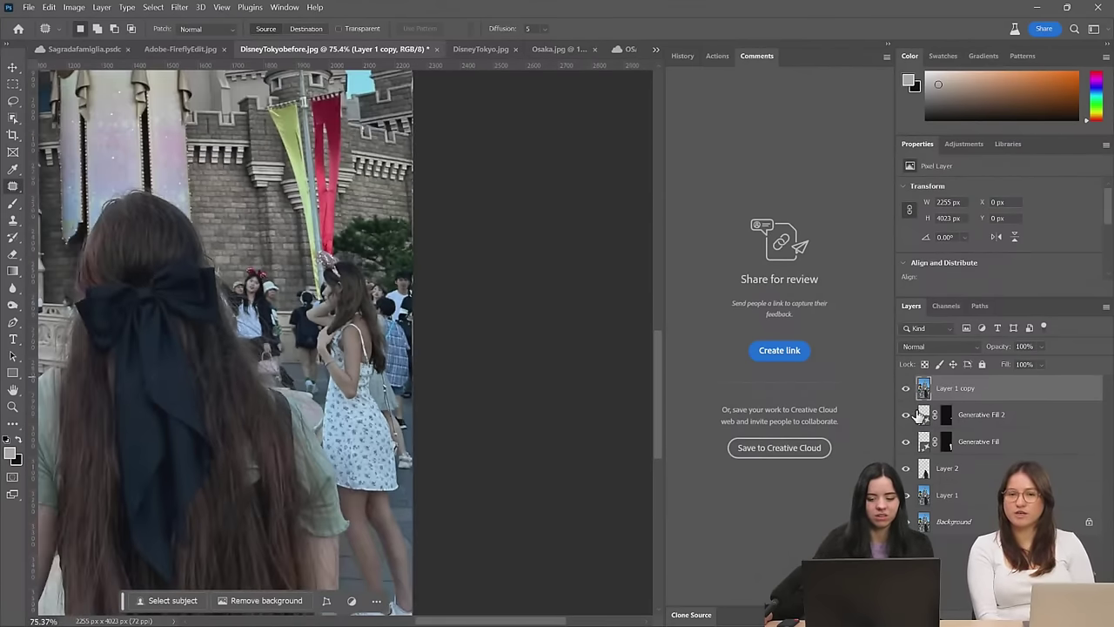
left_click(905, 389)
Switch Generative Fill 2 to its third variation
left_click(993, 424)
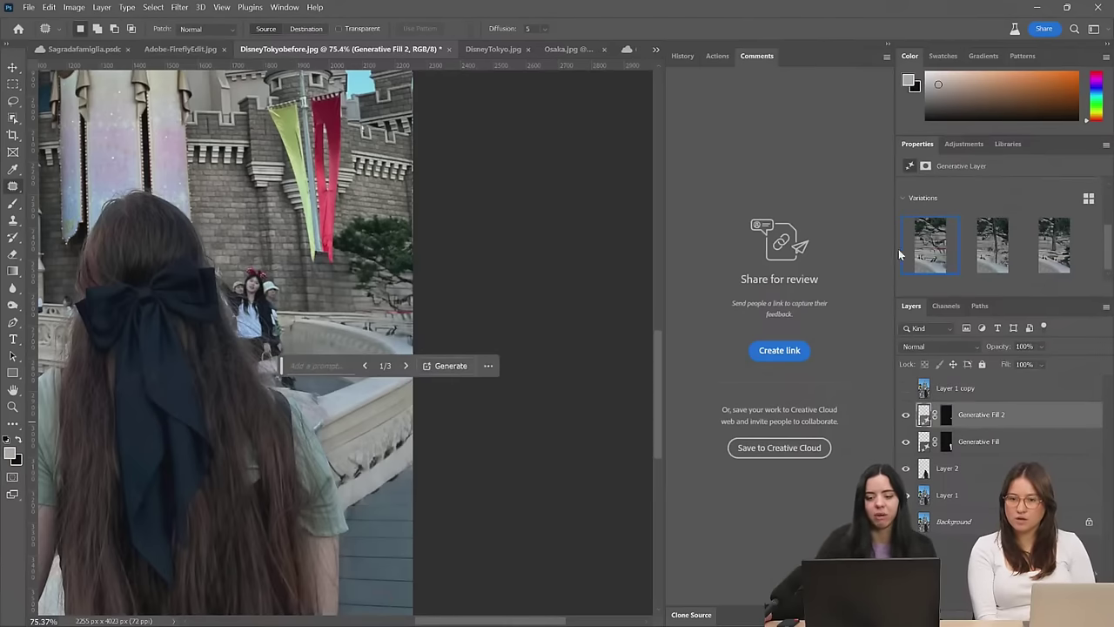
left_click(987, 252)
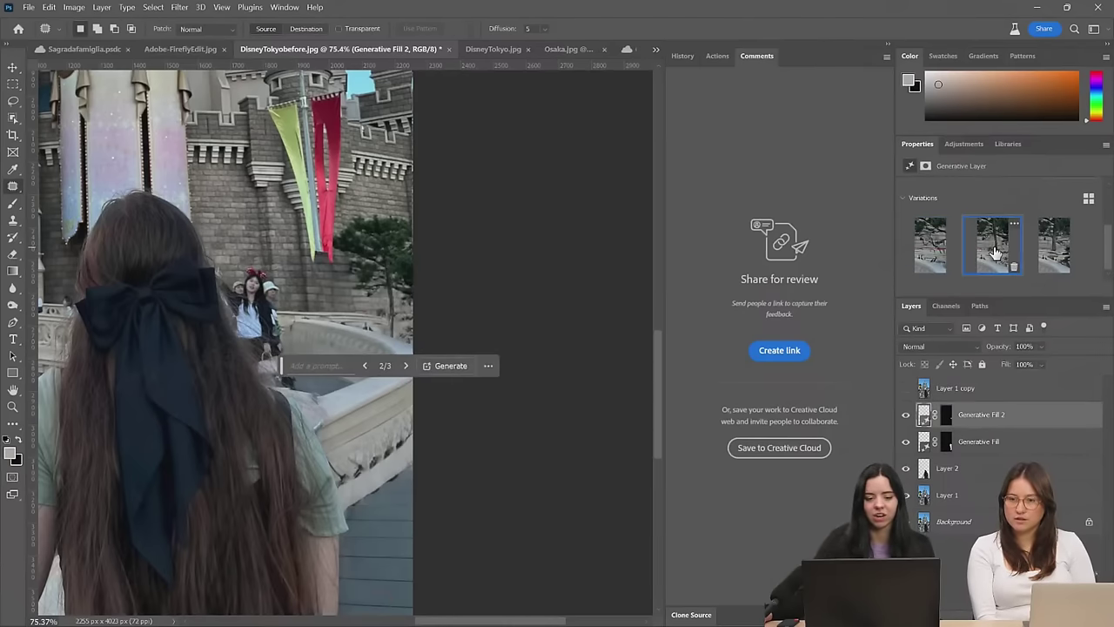
left_click(1044, 244)
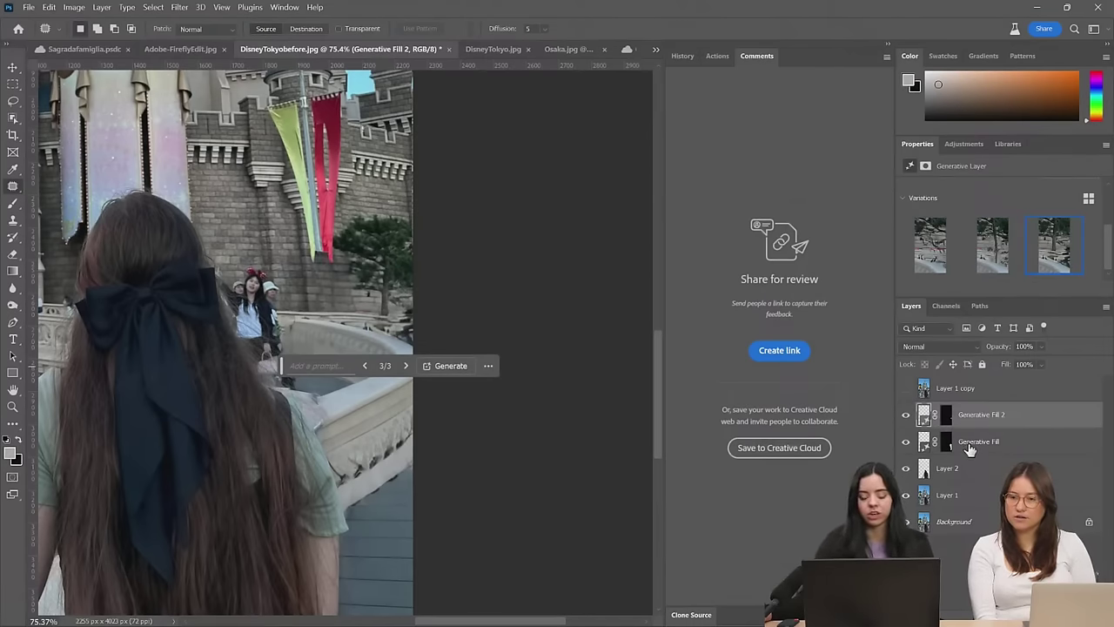
Move Layer 2 above Generative Fill 2 and select Generative Fill together with Layer 1
left_click_drag(966, 474, 957, 405)
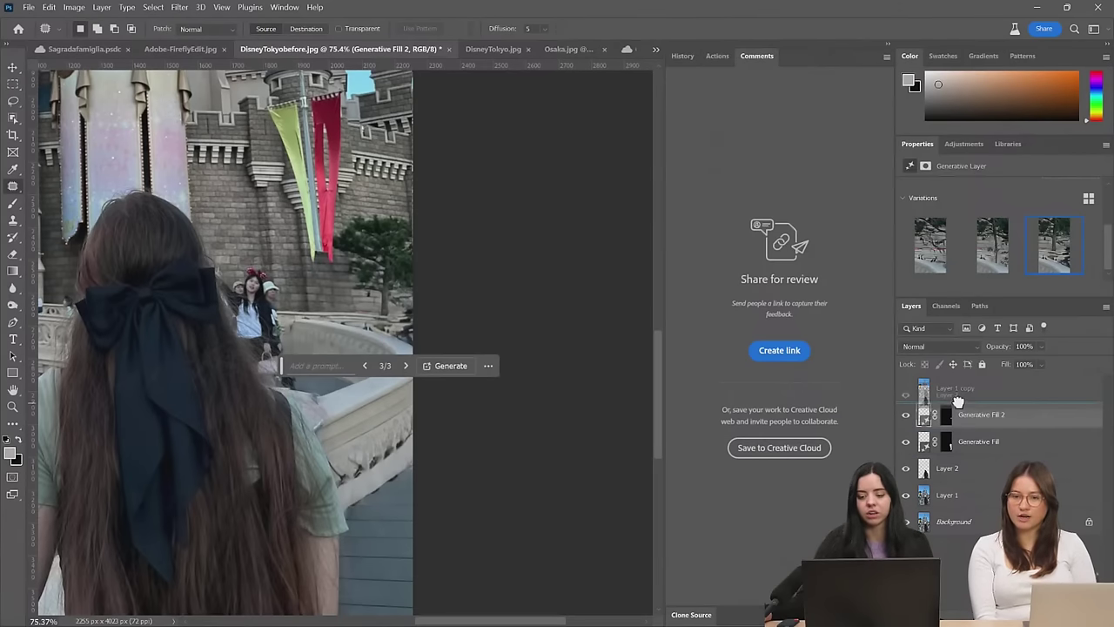
left_click(1000, 470)
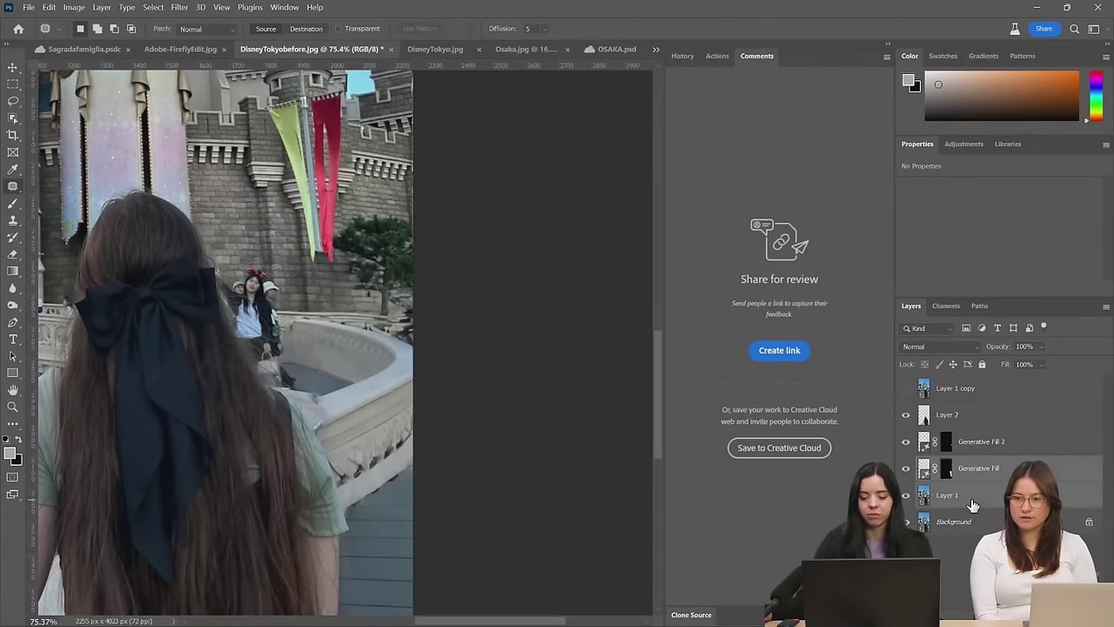
left_click(968, 494, "shift")
key("ctrl+w")
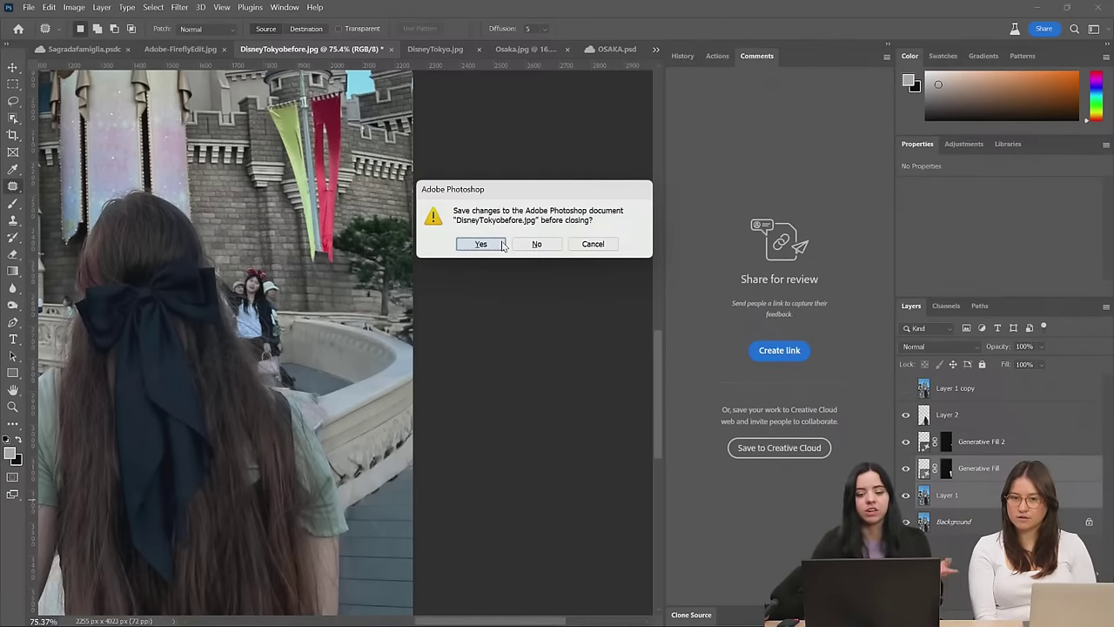
Dismiss the save-before-closing prompt, toggle the merged Generative Fill layer to compare, and duplicate it
left_click(501, 245)
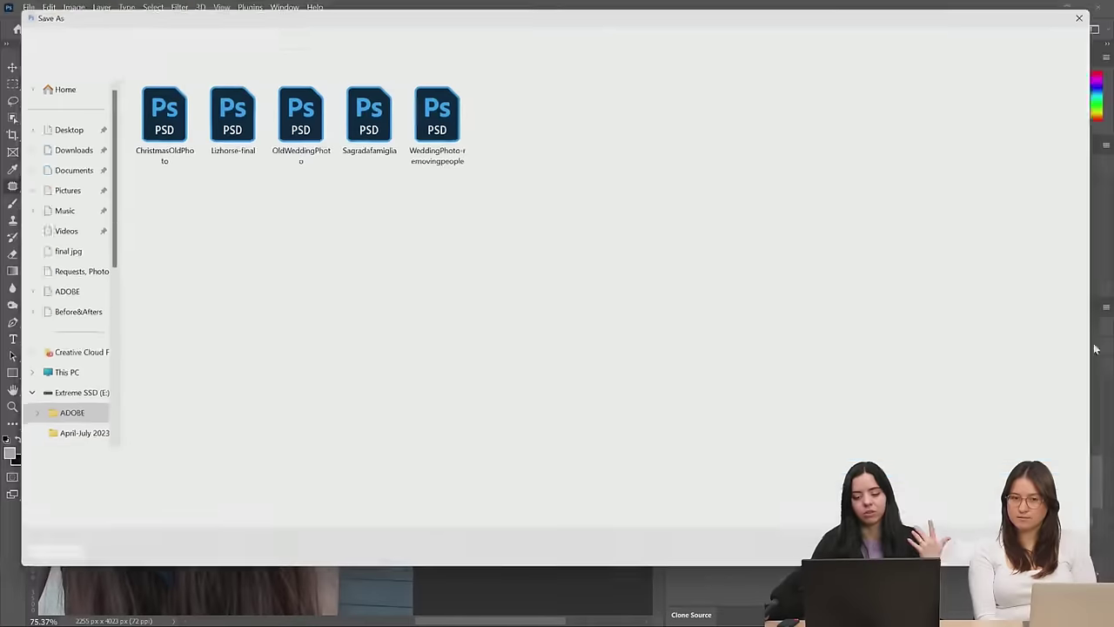
key("Escape")
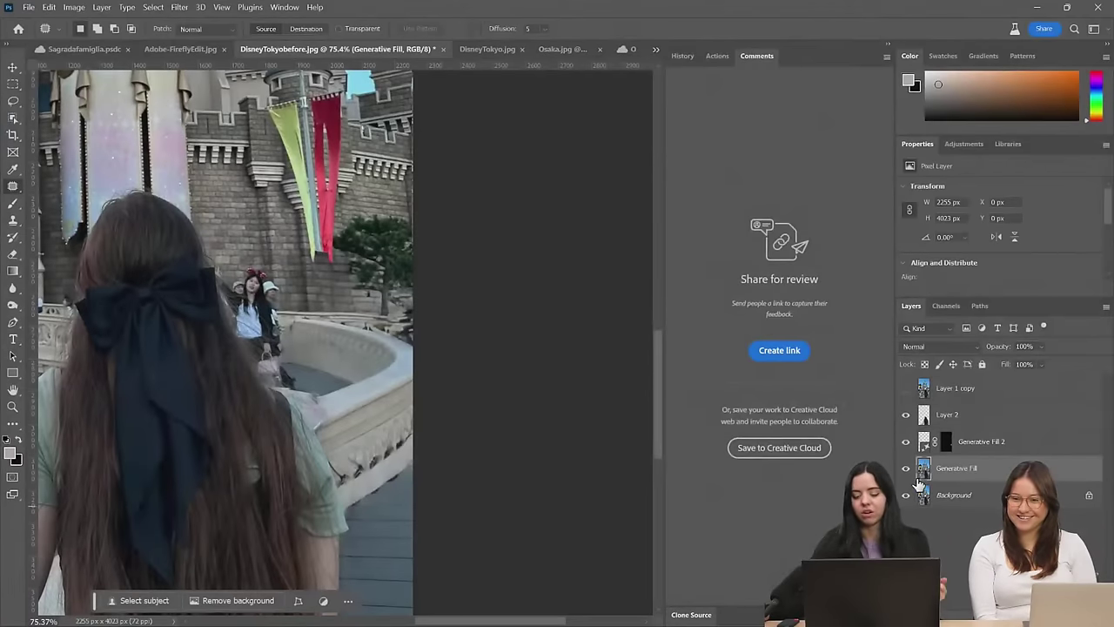
left_click(905, 470)
left_click(905, 470)
left_click(905, 472)
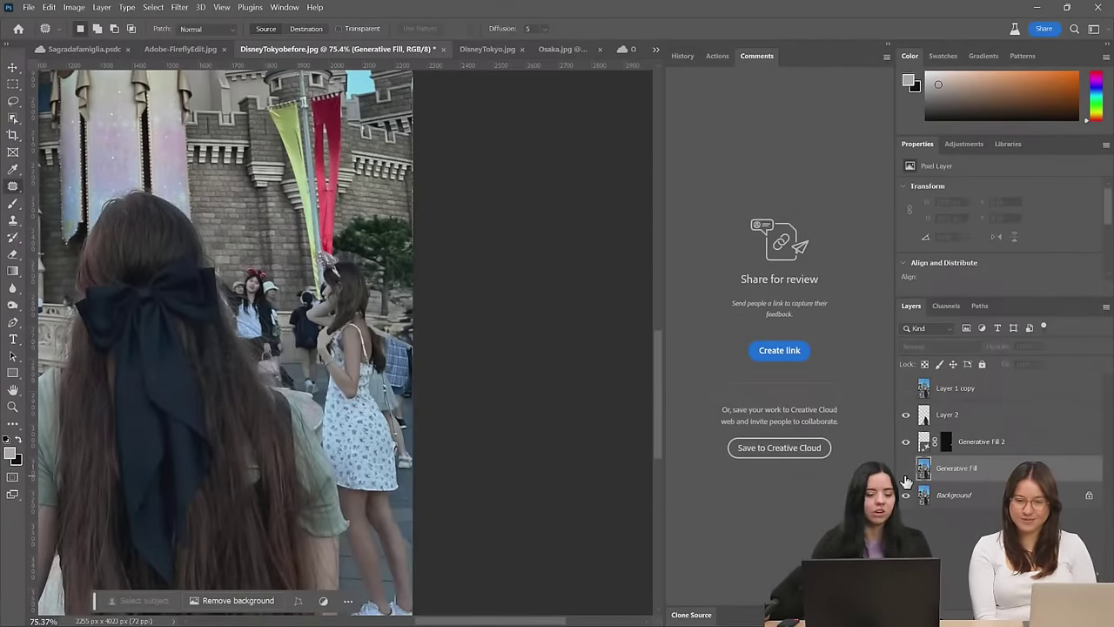
left_click(905, 471)
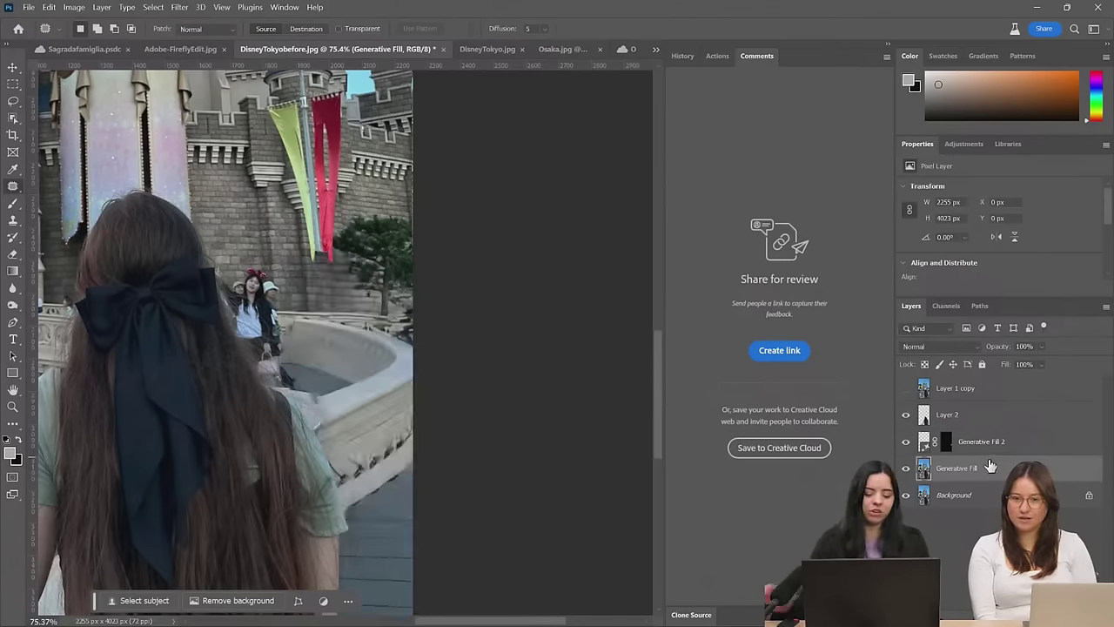
key("ctrl+j")
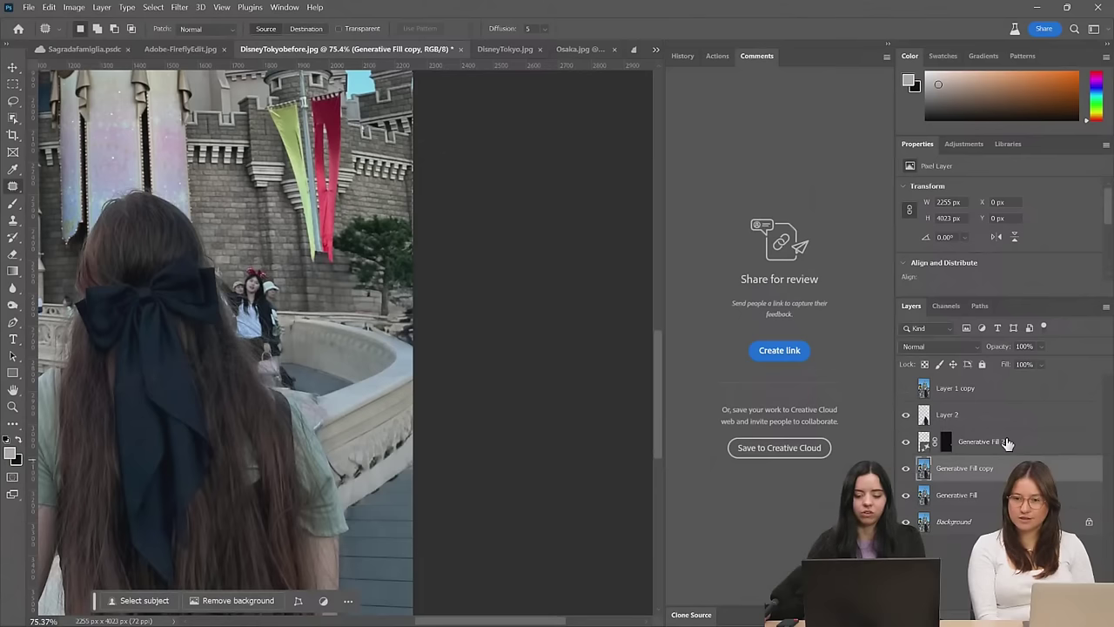
Merge Generative Fill 2 down into a pixel layer and pan to the two girls by the railing
key("ctrl+e")
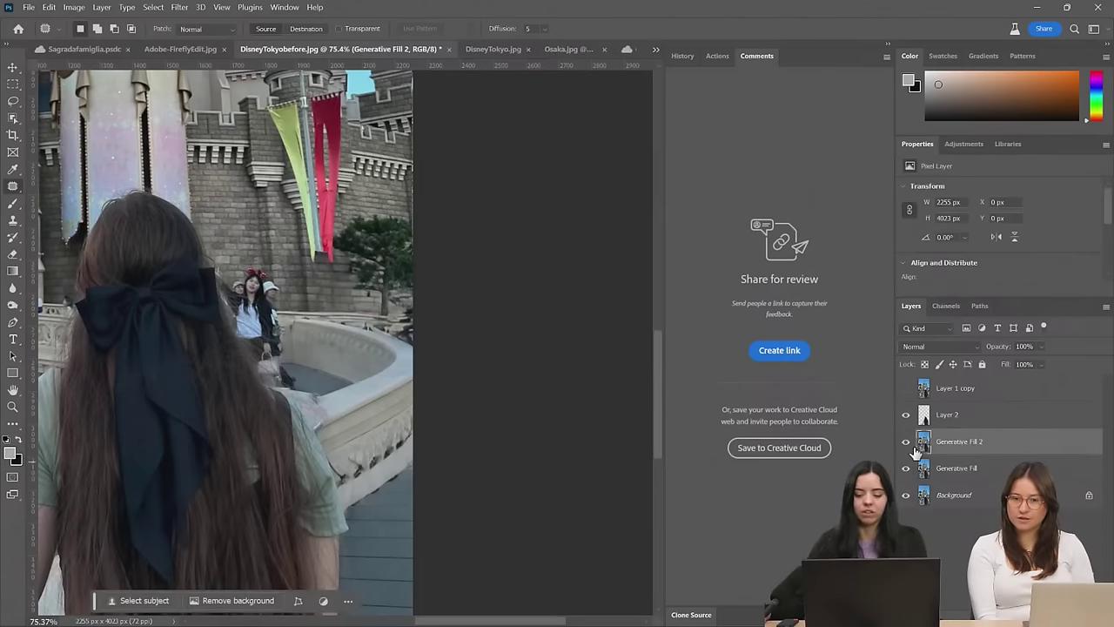
scroll(482, 371, "down", 3)
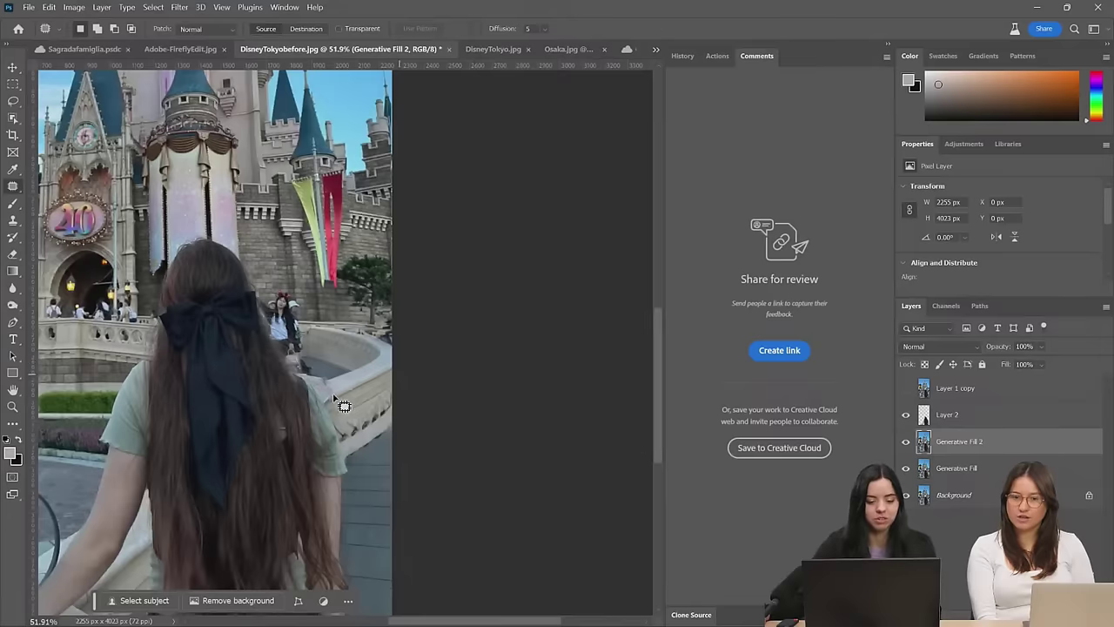
scroll(304, 396, "up", 6)
scroll(306, 392, "down", 4)
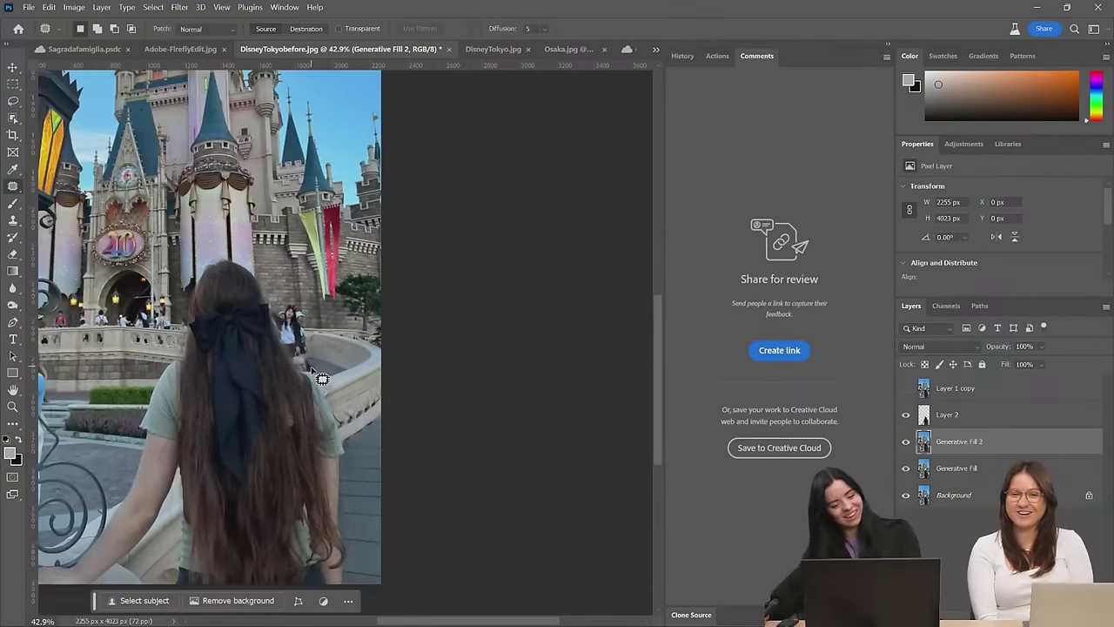
scroll(321, 372, "up", 5)
left_click_drag(307, 166, 358, 233)
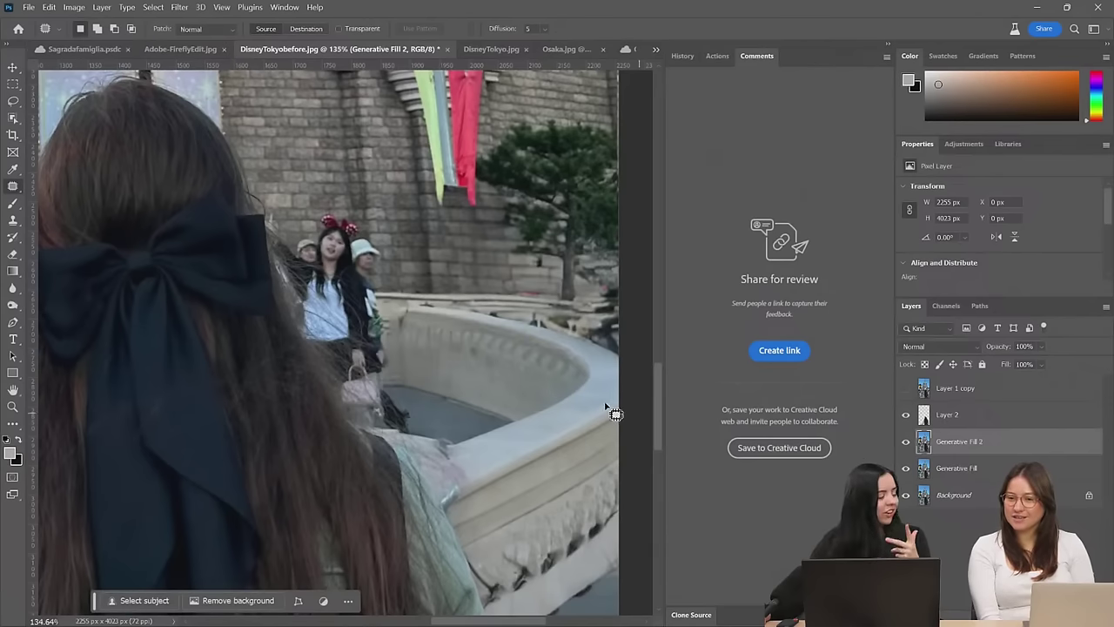
Lasso the two girls by the railing and generate a prompt-free fill to erase them
mouse_move(392, 239)
left_mouse_down()
mouse_move(322, 199)
mouse_move(292, 212)
mouse_move(273, 199)
mouse_move(248, 221)
mouse_move(295, 369)
mouse_move(336, 423)
left_mouse_up()
mouse_move(402, 442)
left_mouse_down()
mouse_move(436, 441)
mouse_move(423, 402)
left_mouse_up()
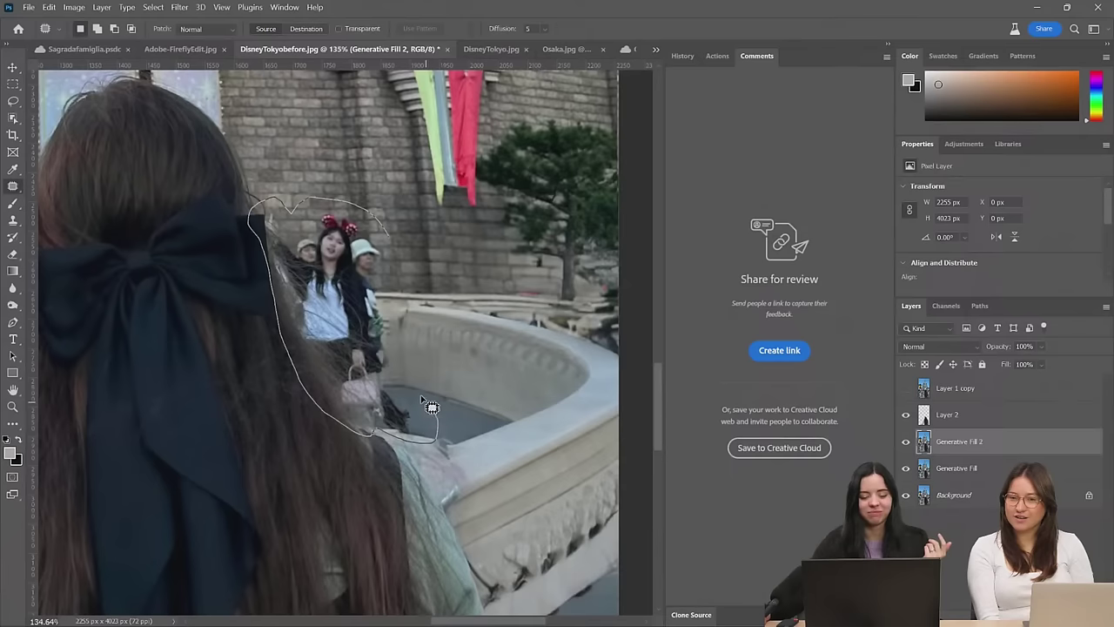
left_click_drag(402, 255, 403, 252)
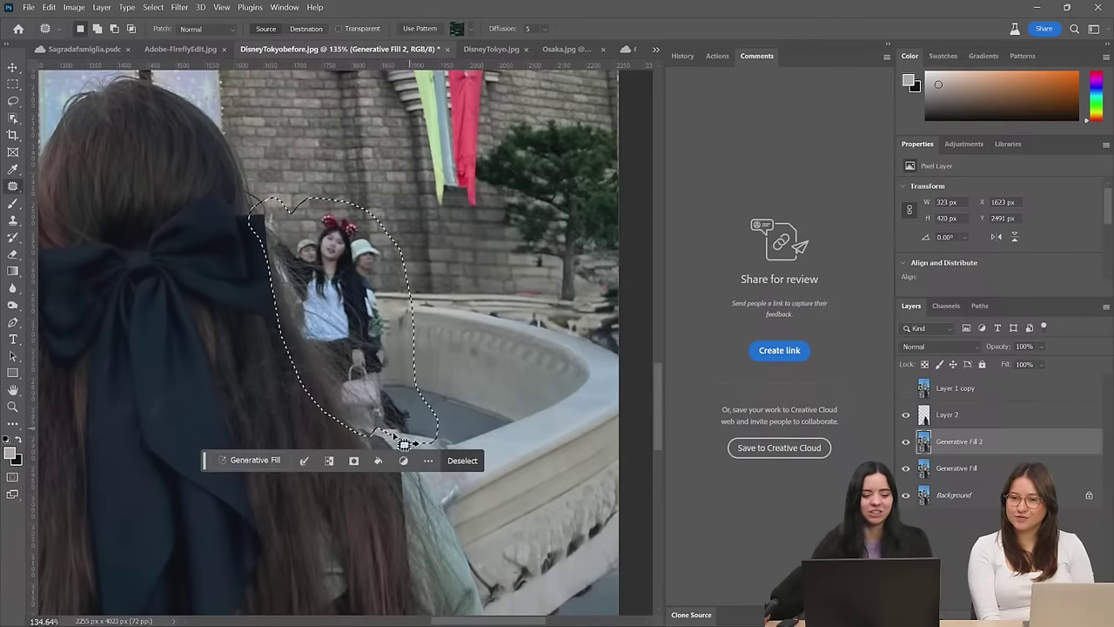
left_click(255, 460)
left_click(479, 460)
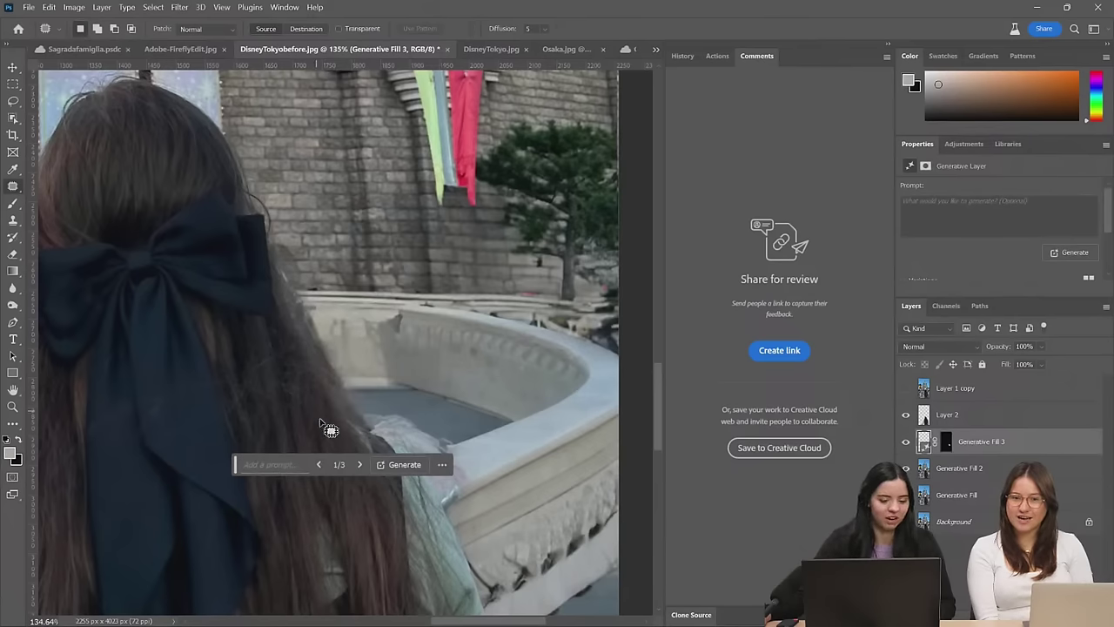
Cycle through the railing fill variations, settle on 3 of 3, and duplicate Generative Fill 3
left_click(361, 465)
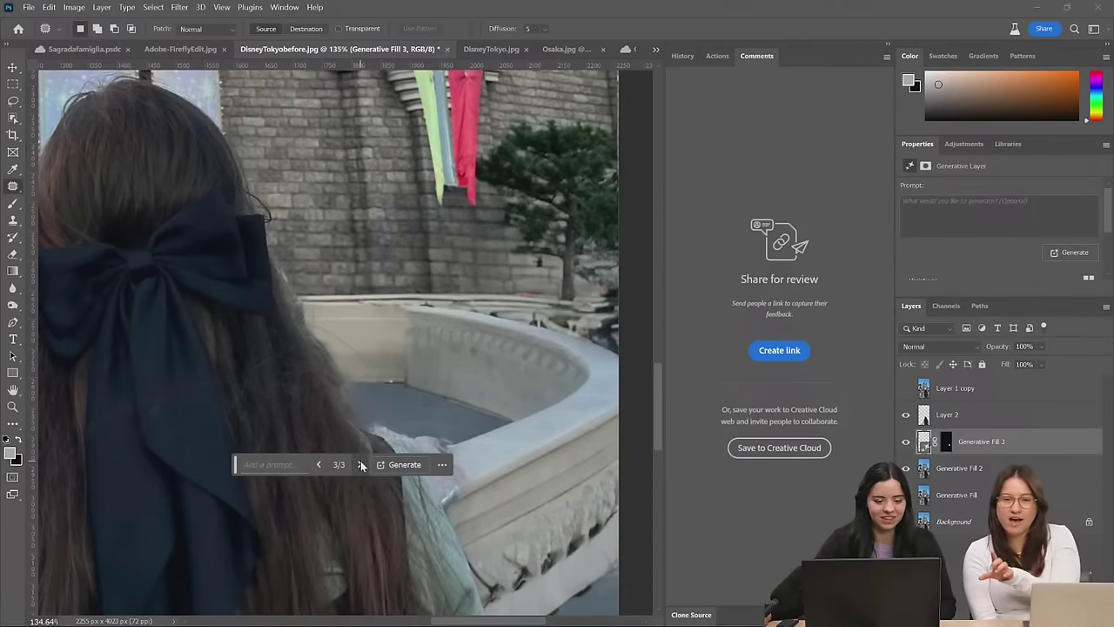
left_click(317, 465)
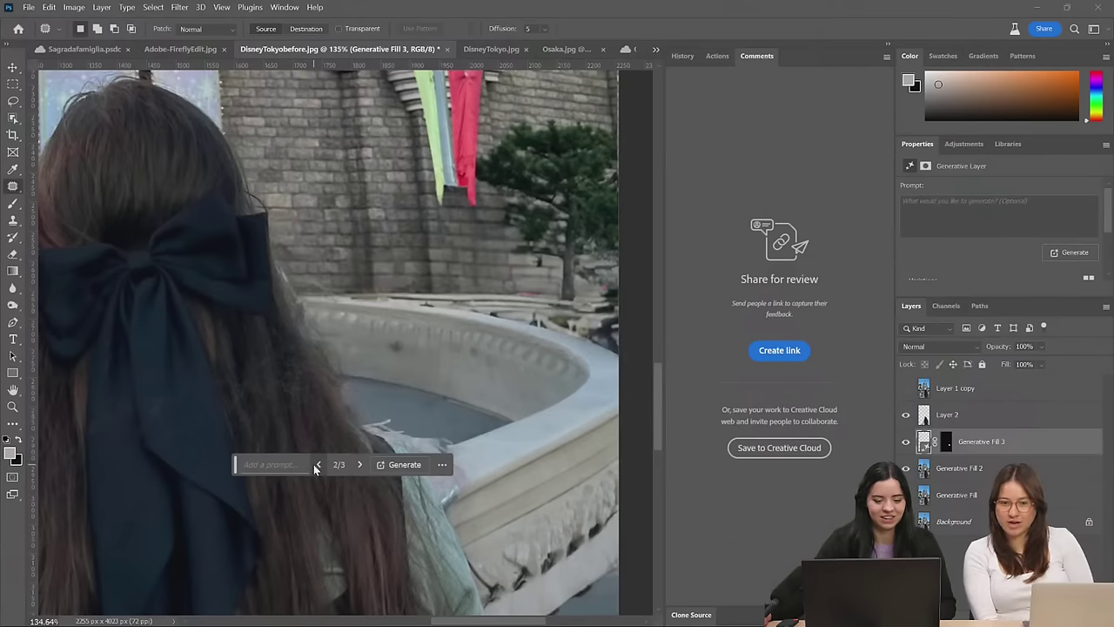
left_click(361, 466)
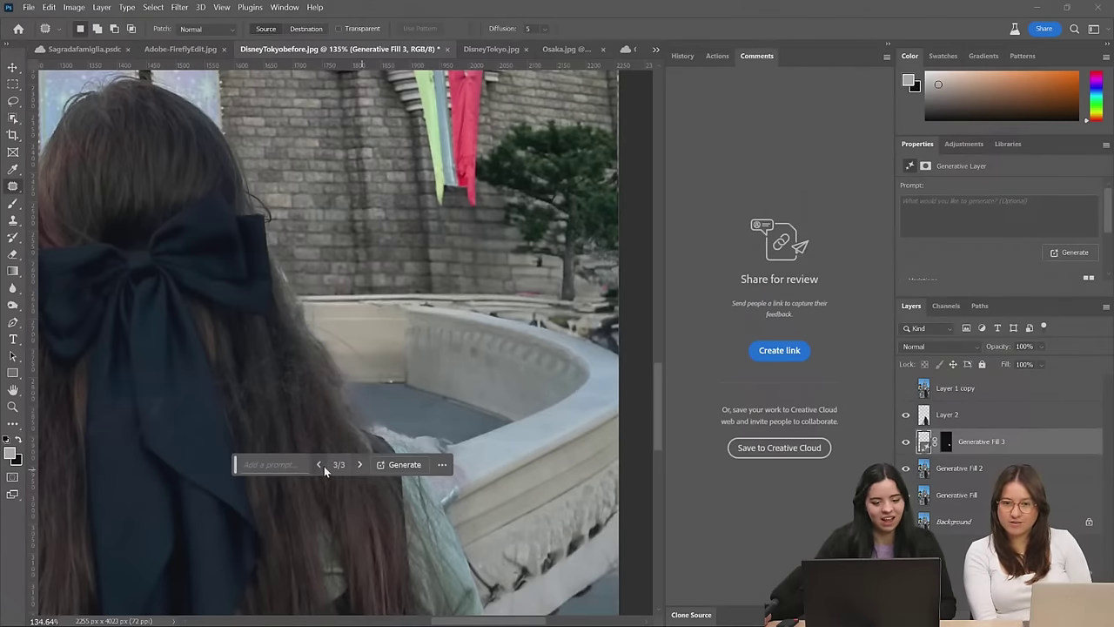
left_click(318, 466)
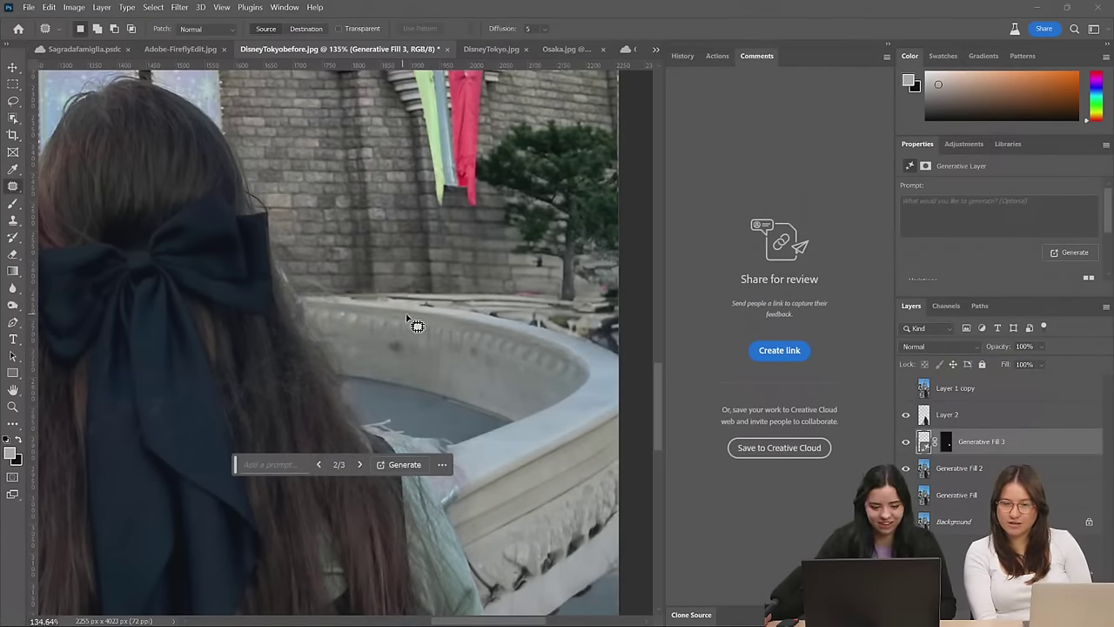
left_click(360, 465)
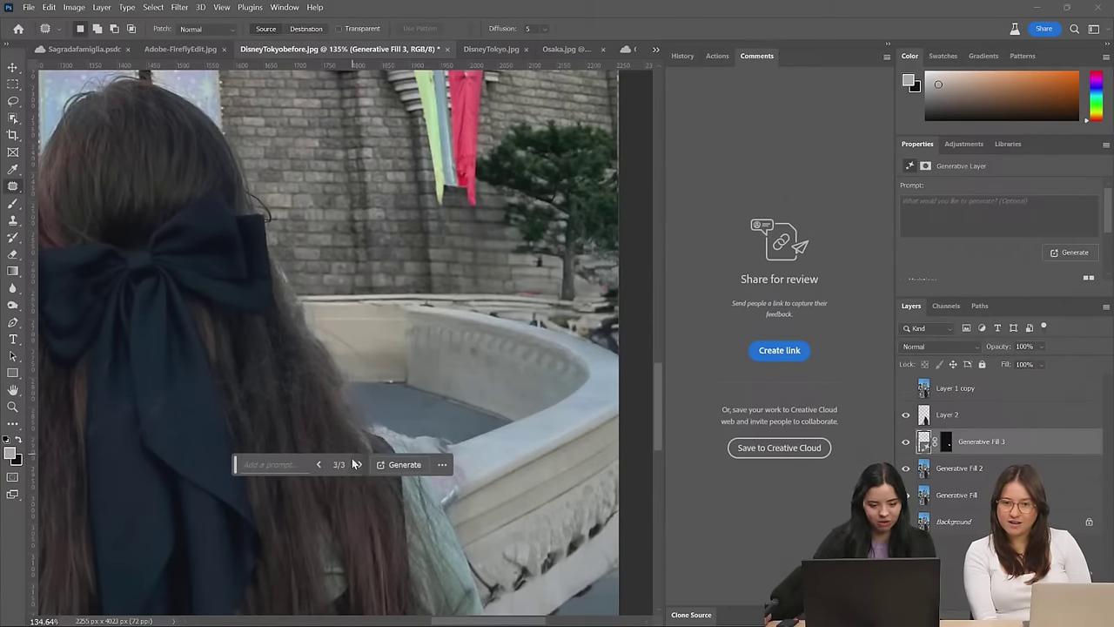
left_click(359, 465)
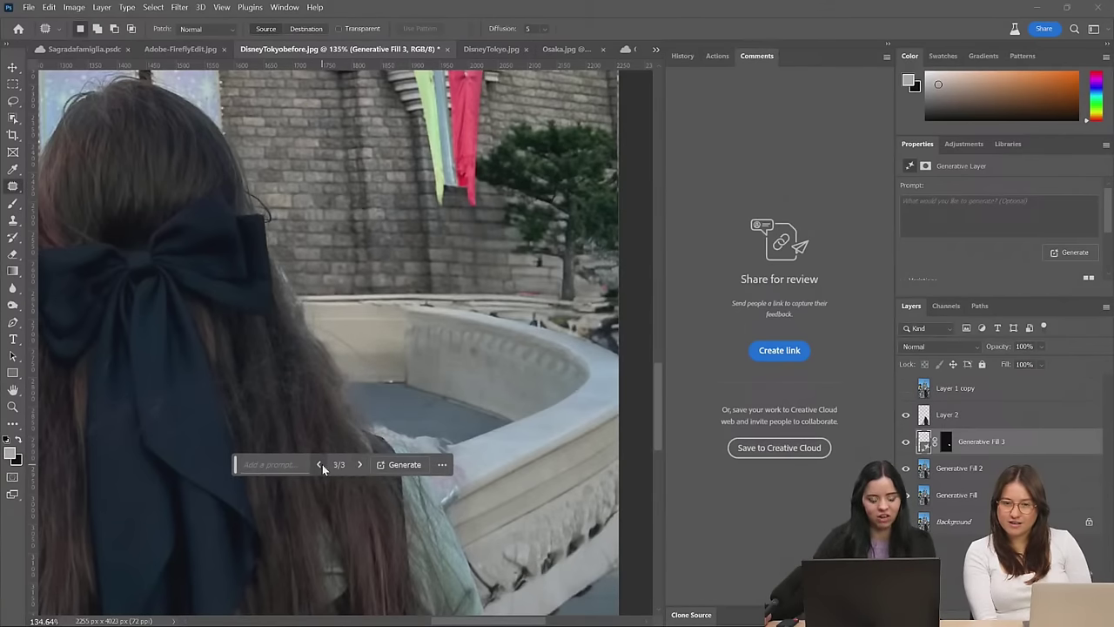
key("ctrl+j")
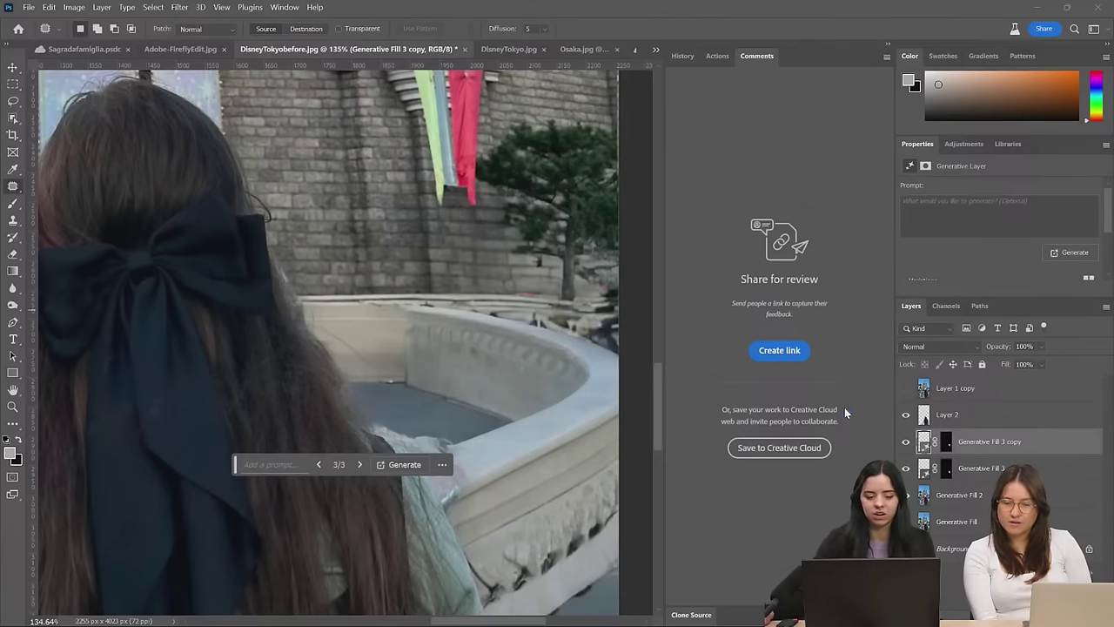
Try erasing on Generative Fill 3 copy, accepting its conversion to a pixel layer
left_click(13, 254)
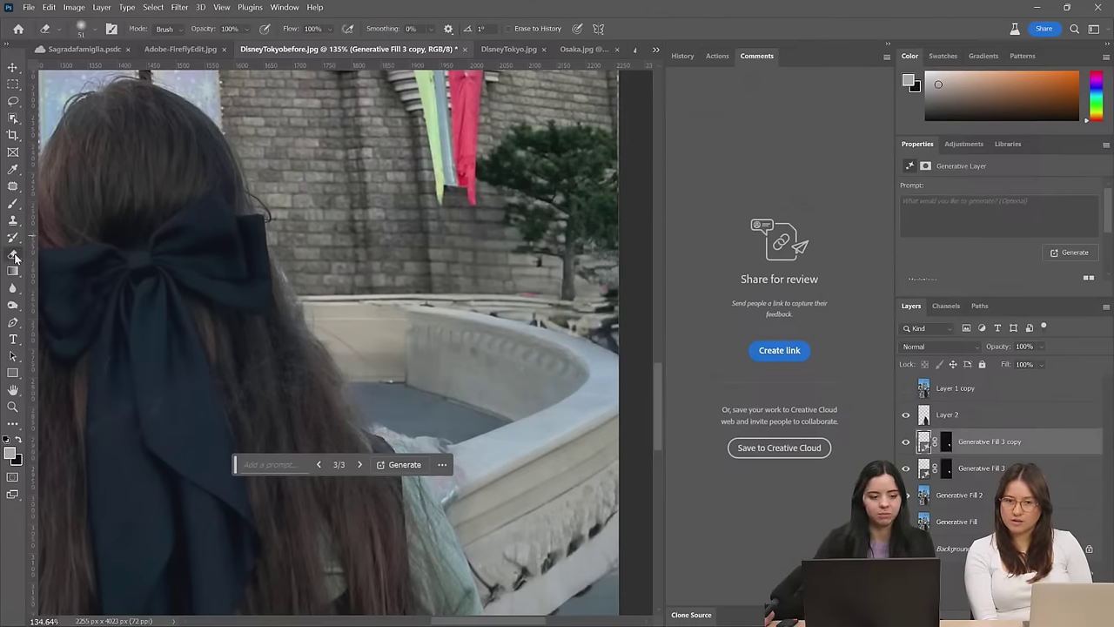
left_click(432, 335)
left_click(492, 242)
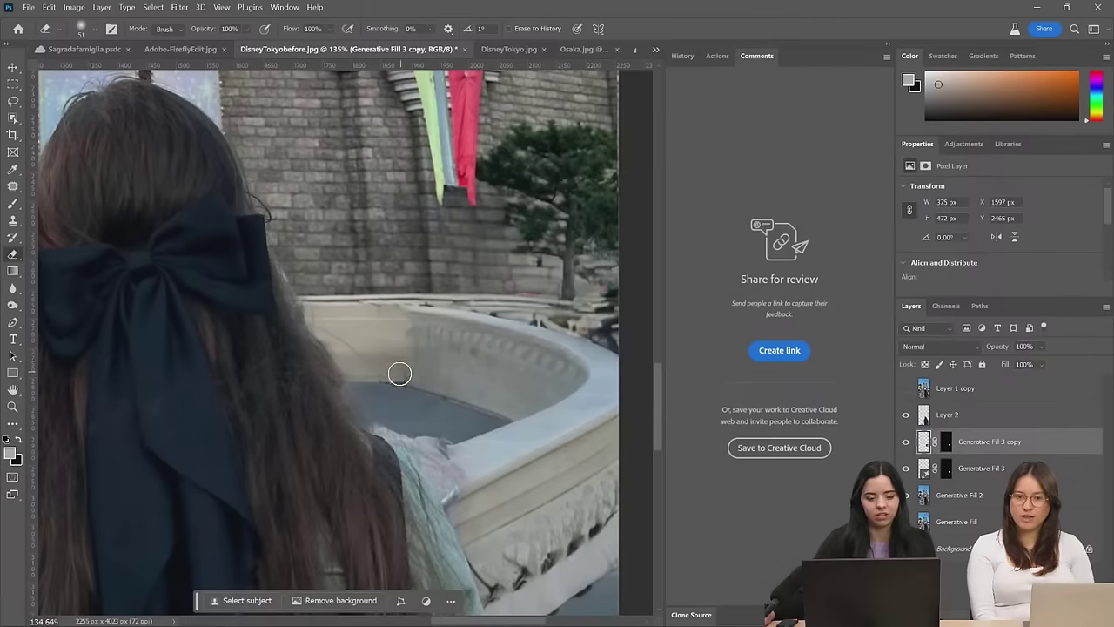
Toggle Generative Fill 3 copy to compare, move it below Generative Fill 3, and delete it
left_click(905, 442)
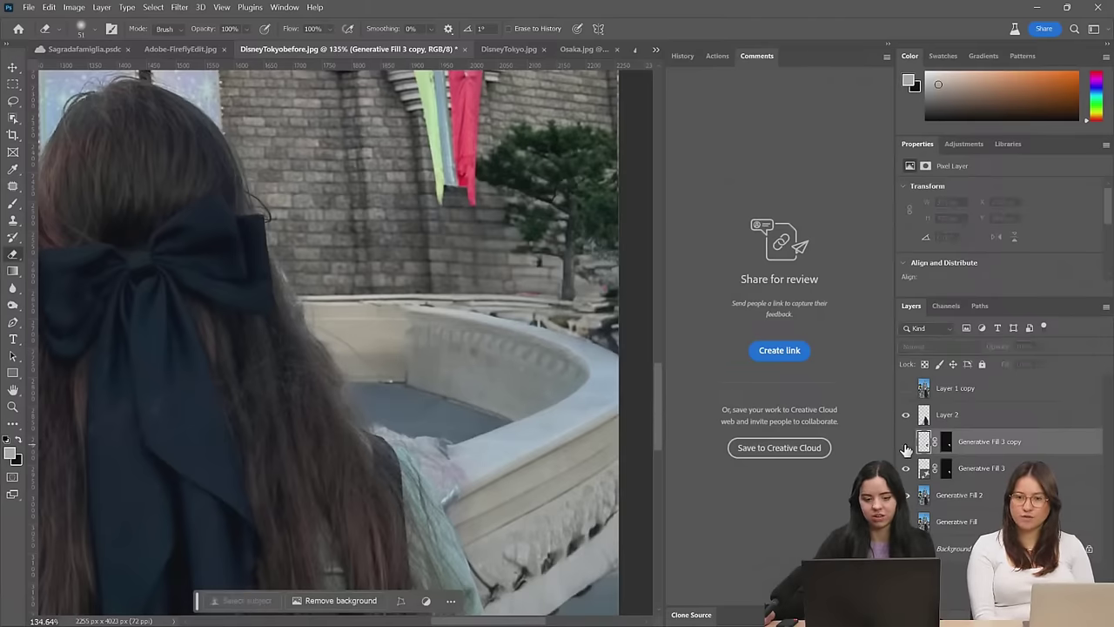
scroll(281, 372, "down", 3)
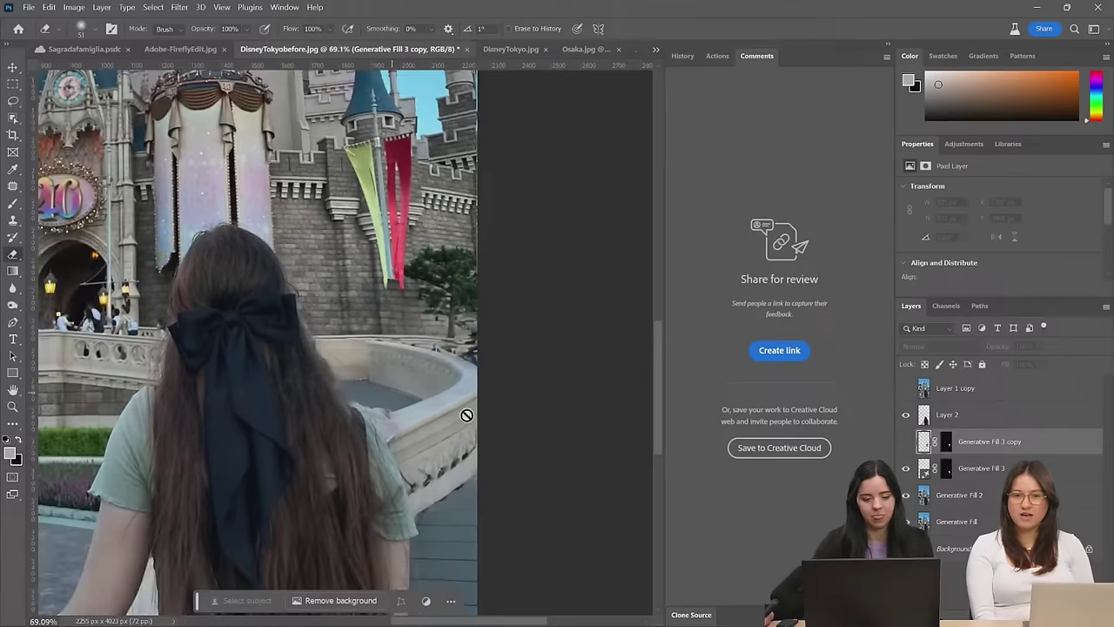
left_click(904, 442)
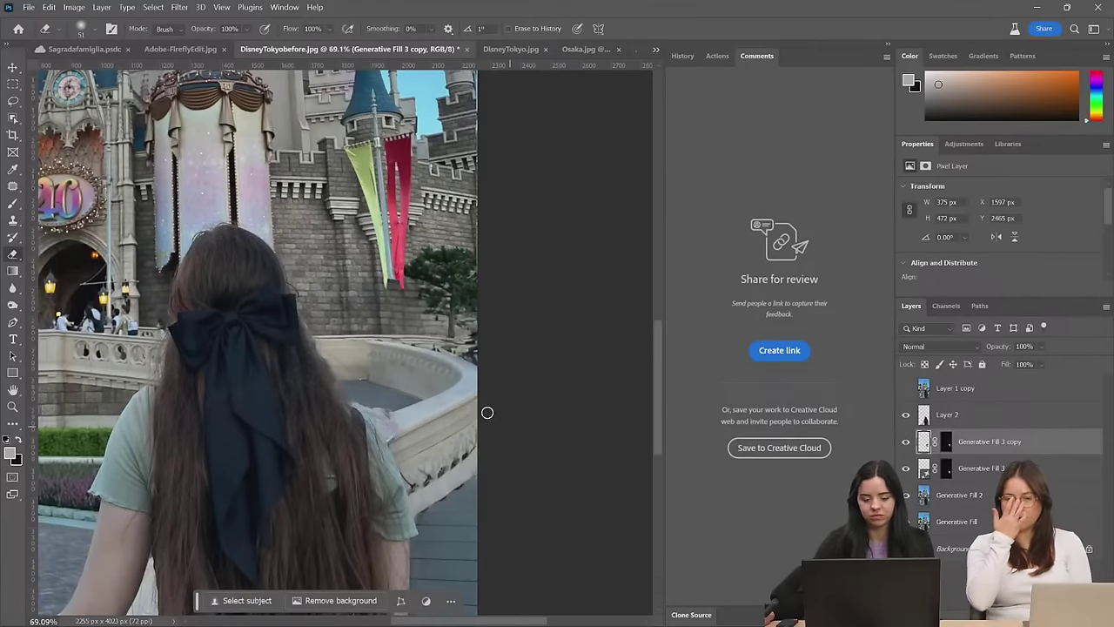
scroll(389, 380, "up", 2)
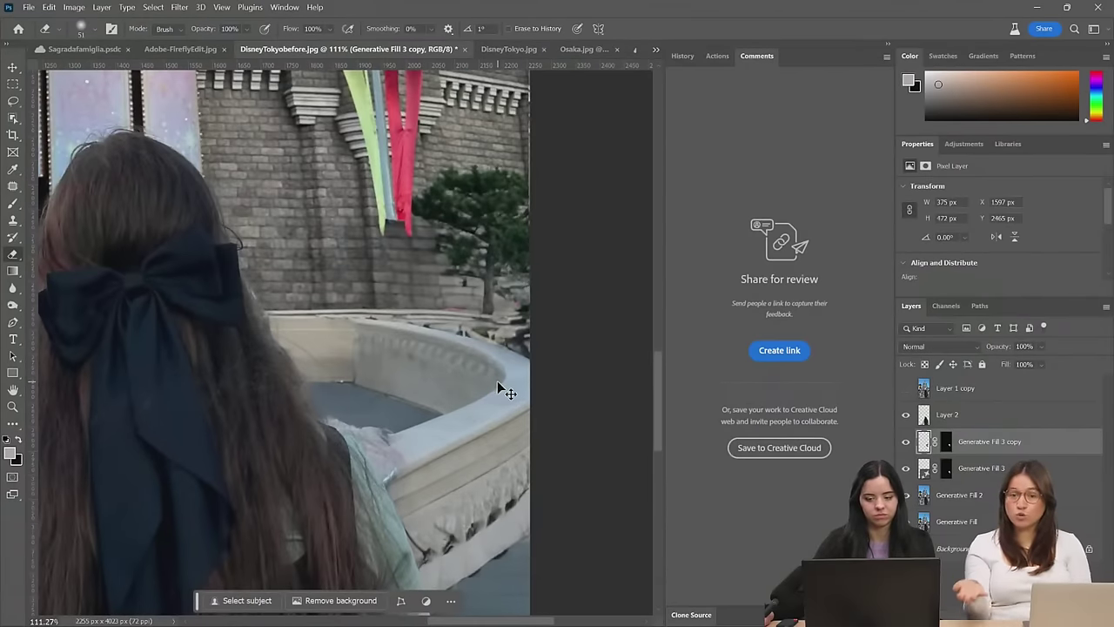
scroll(484, 383, "down", 6)
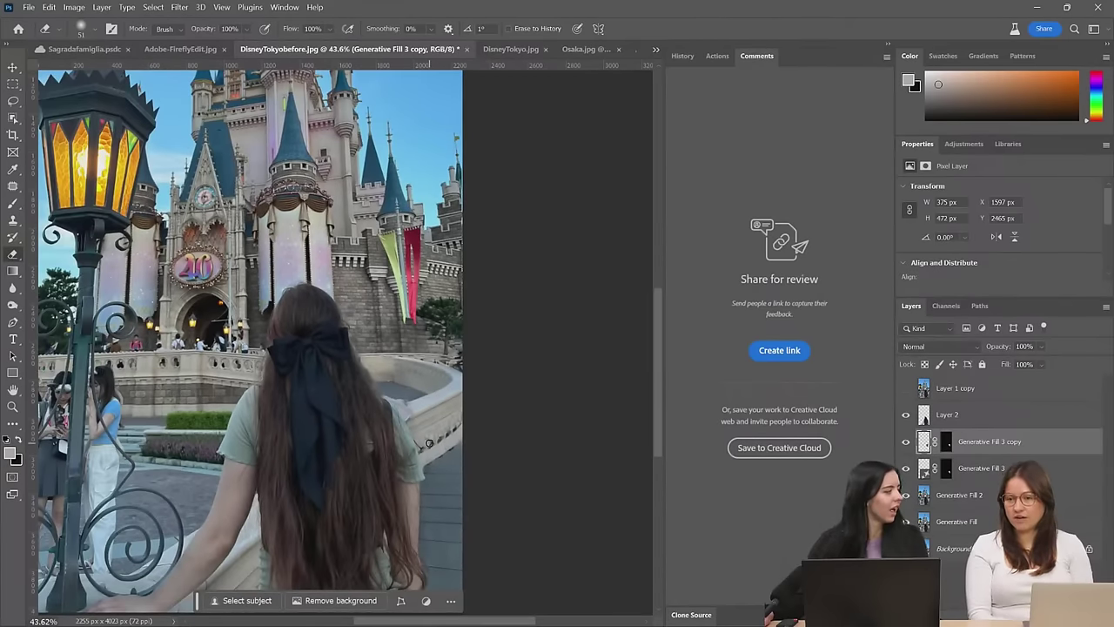
scroll(429, 440, "up", 6)
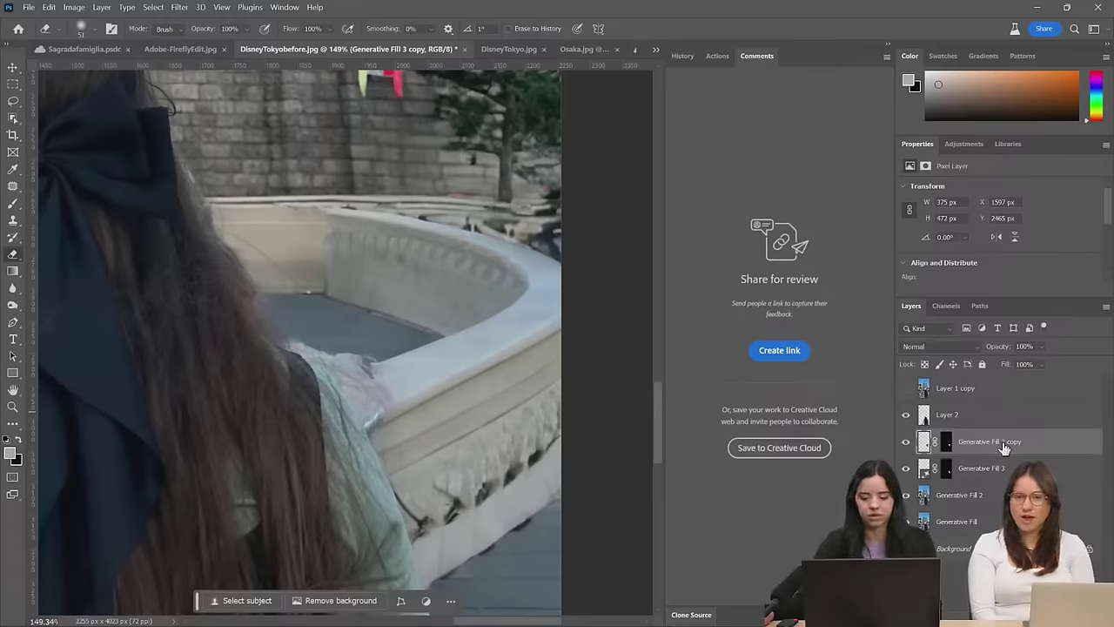
left_click_drag(1005, 447, 1003, 475)
key("Delete")
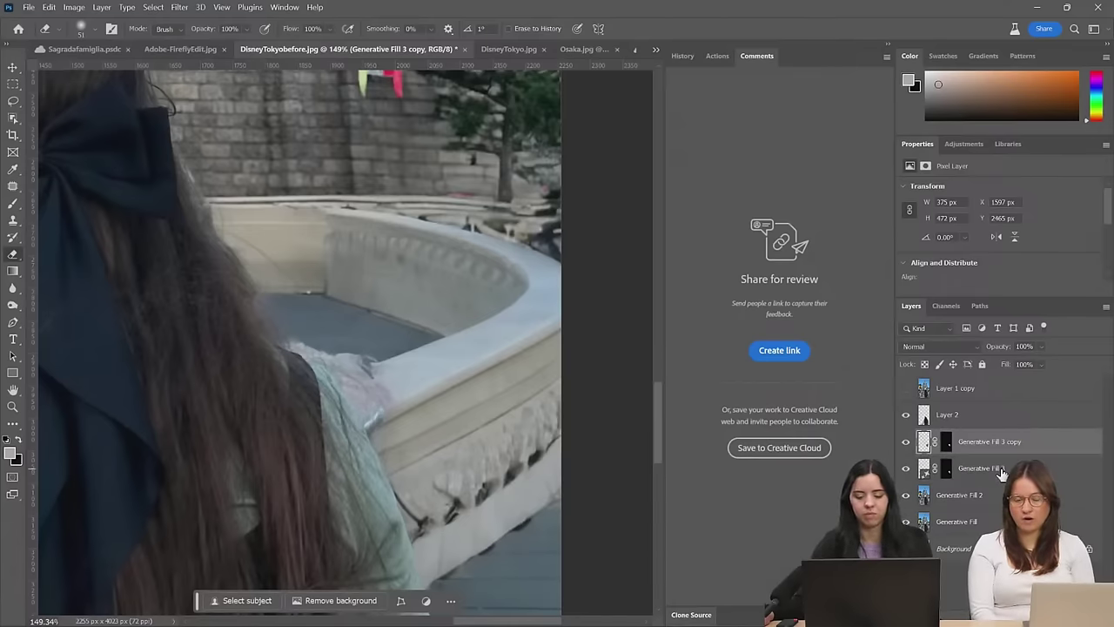
Duplicate Generative Fill 3 and cycle its fill to variation 2 of 3 behind the girl
key("ctrl+j")
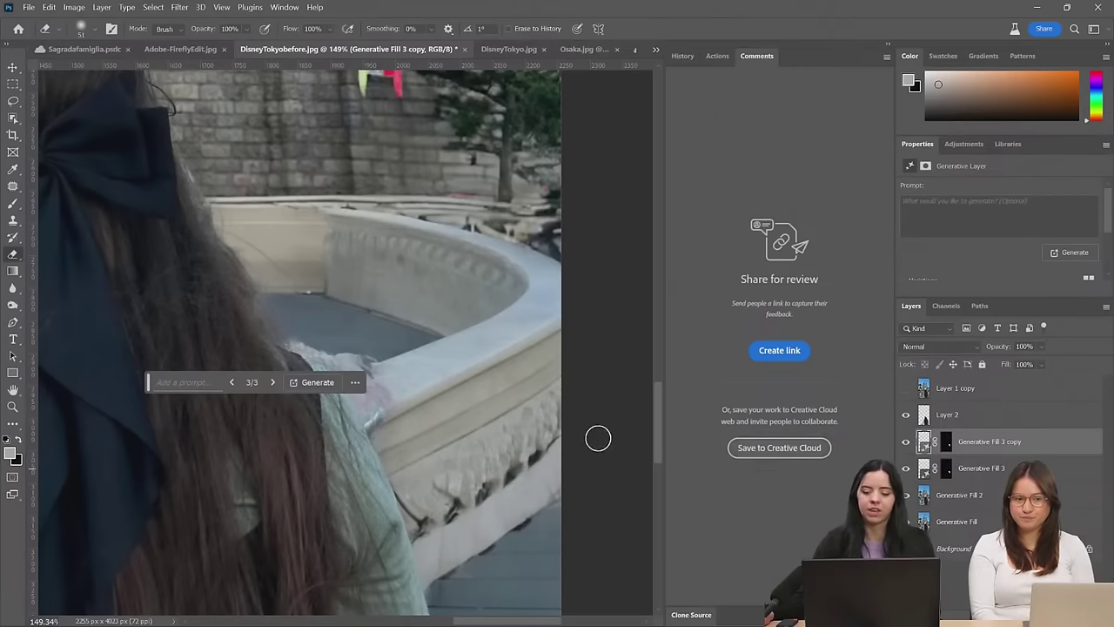
left_click(271, 382)
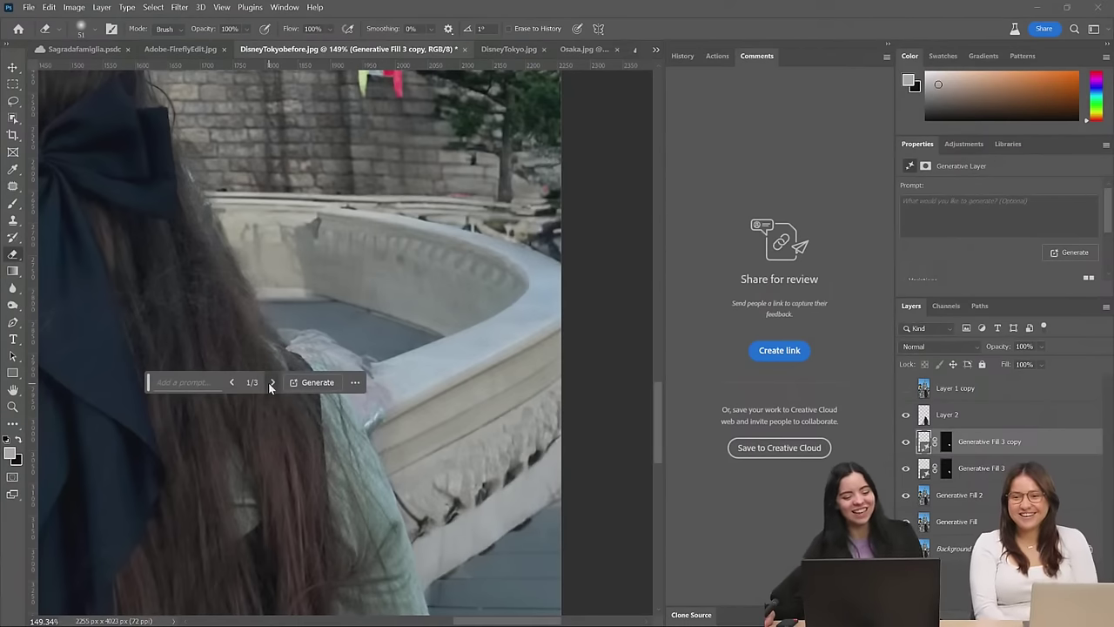
left_click(270, 383)
left_click(270, 383)
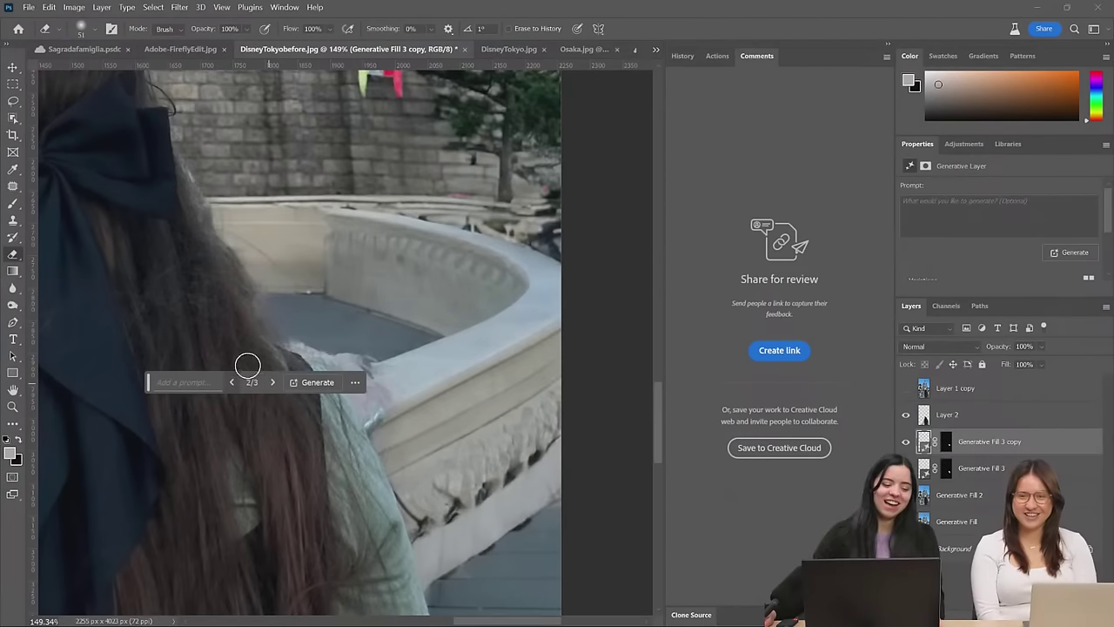
scroll(366, 253, "down", 5)
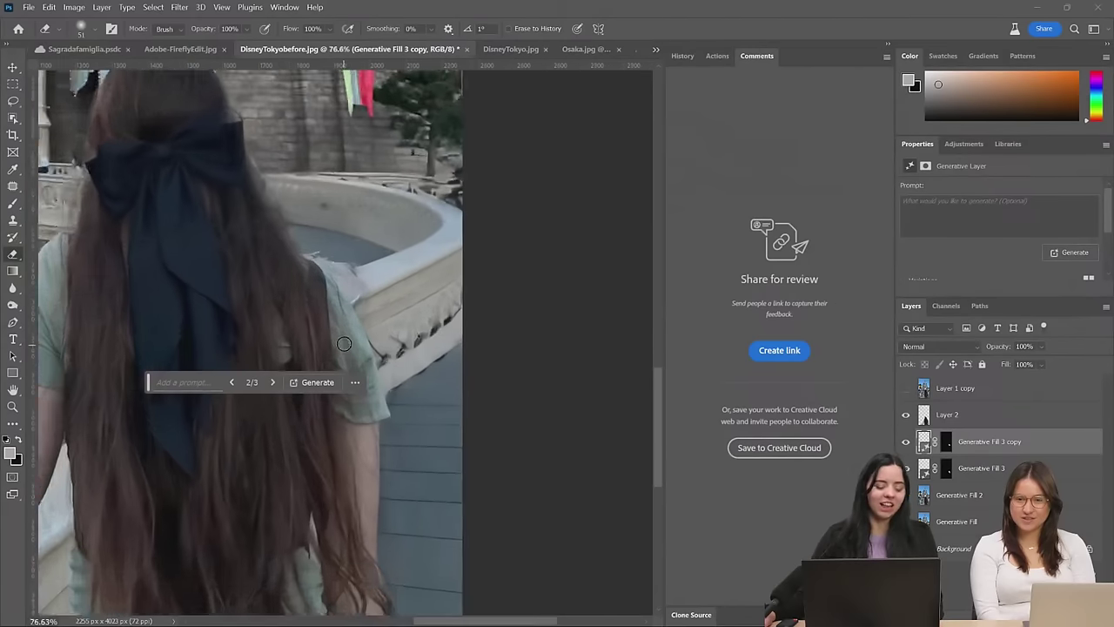
scroll(318, 288, "up", 2)
scroll(343, 264, "up", 4)
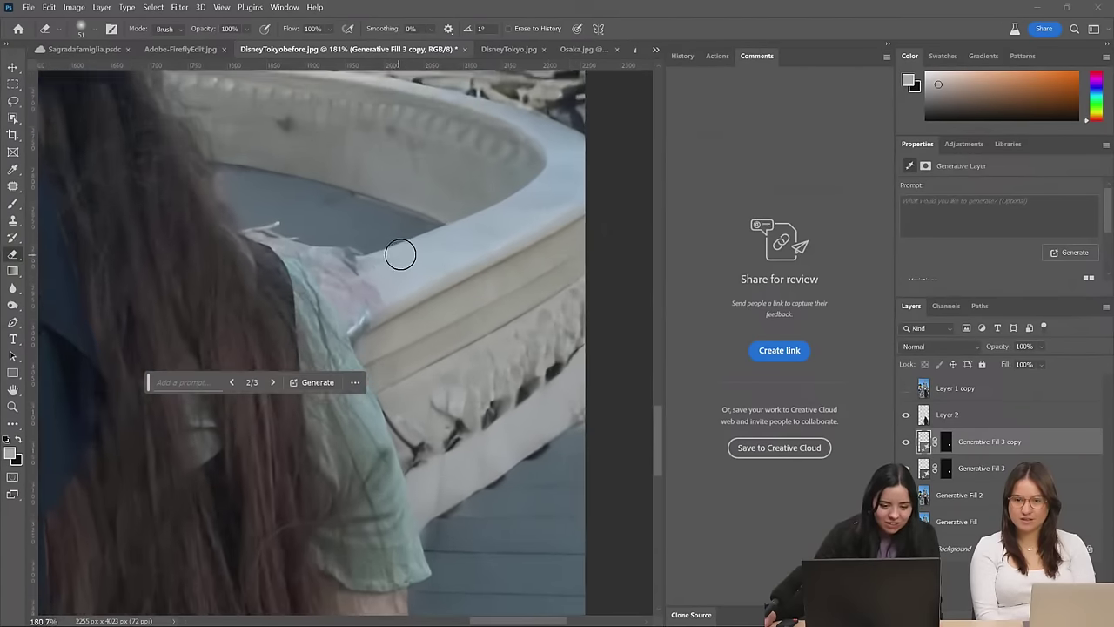
left_click(12, 221)
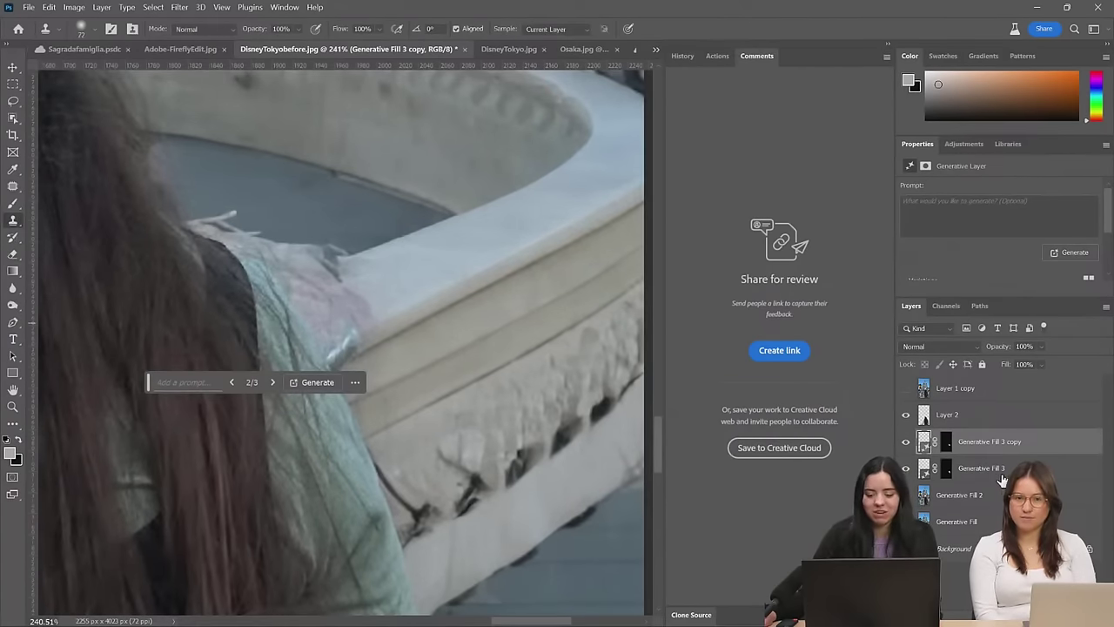
On Generative Fill 2, sample the railing and clone it over the shoulder edge
left_click(403, 284, "ctrl")
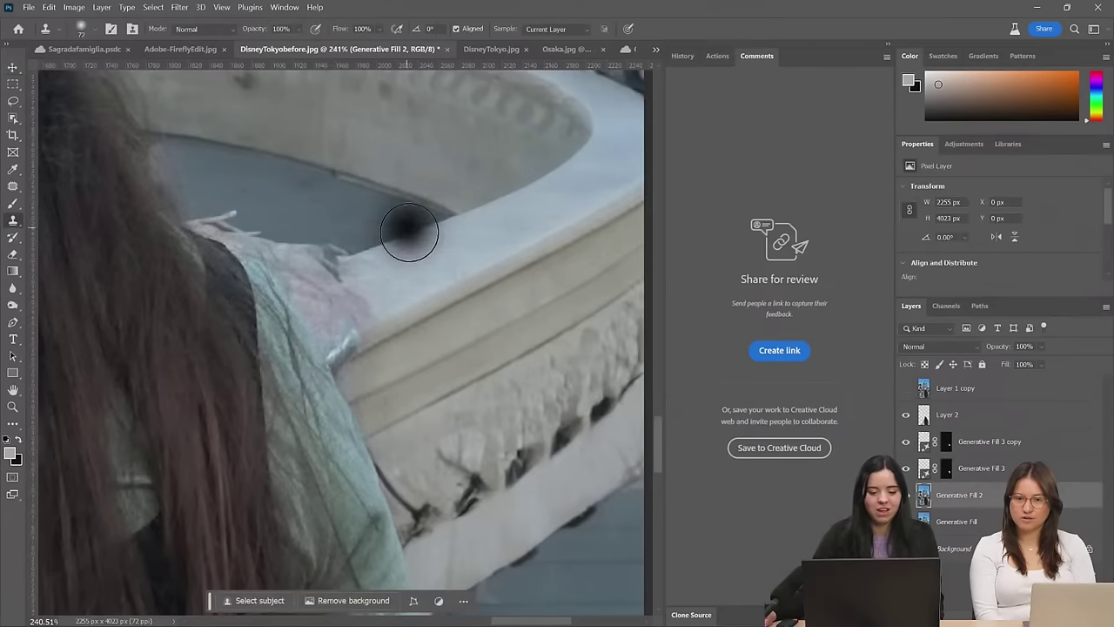
left_click(409, 250, "alt")
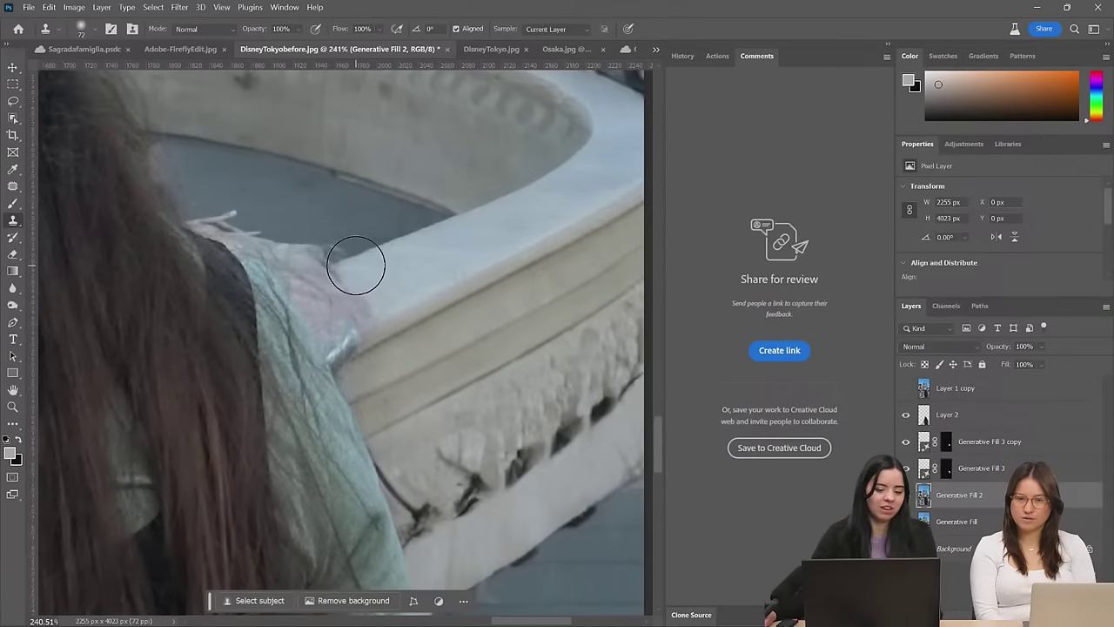
mouse_move(356, 260)
left_mouse_down()
mouse_move(327, 275)
mouse_move(340, 261)
mouse_move(331, 286)
left_mouse_up()
scroll(331, 286, "down", 4)
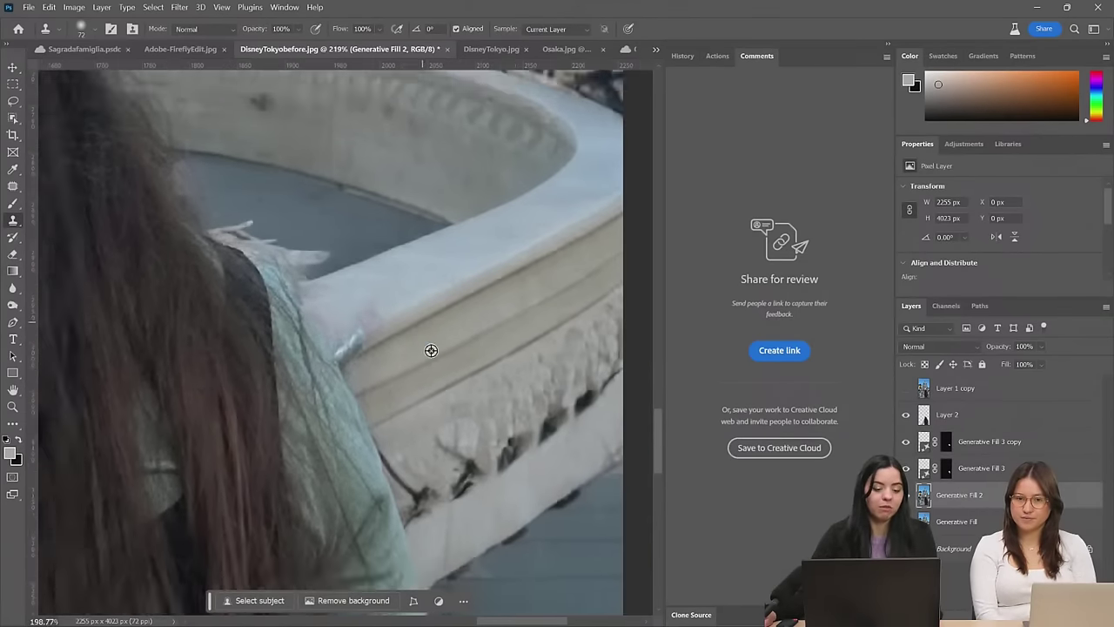
scroll(406, 324, "up", 5)
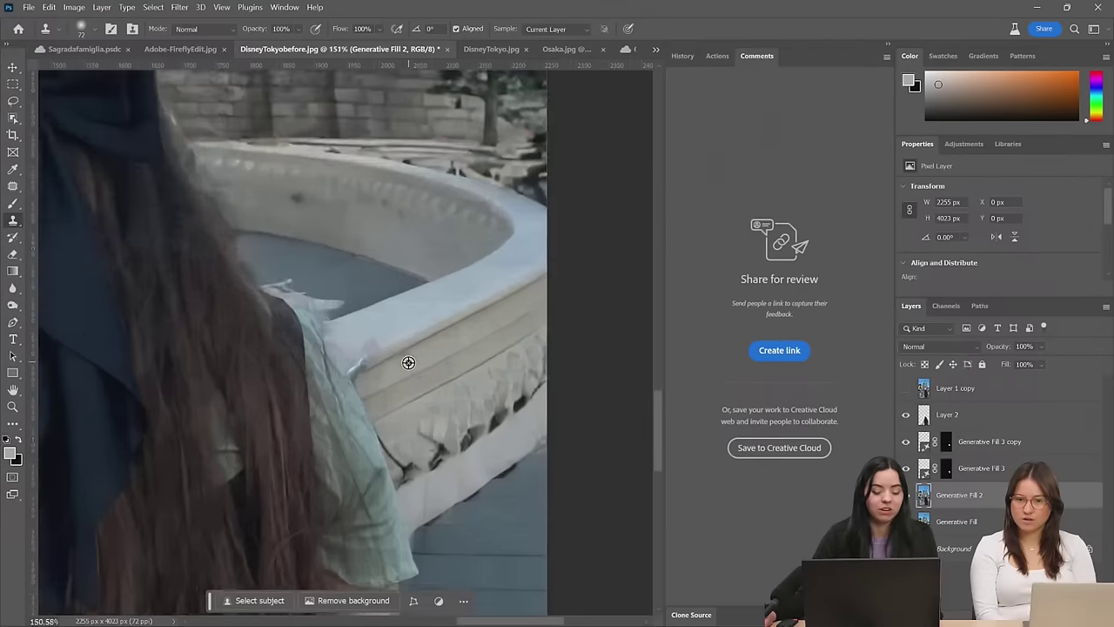
Re-sample the railing edge, paint out the blue fleck, and shrink the brush
left_click(411, 316, "alt")
mouse_move(348, 348)
left_mouse_down()
mouse_move(312, 368)
mouse_move(322, 360)
mouse_move(293, 345)
left_mouse_up()
scroll(352, 254, "down", 2)
scroll(352, 254, "up", 3)
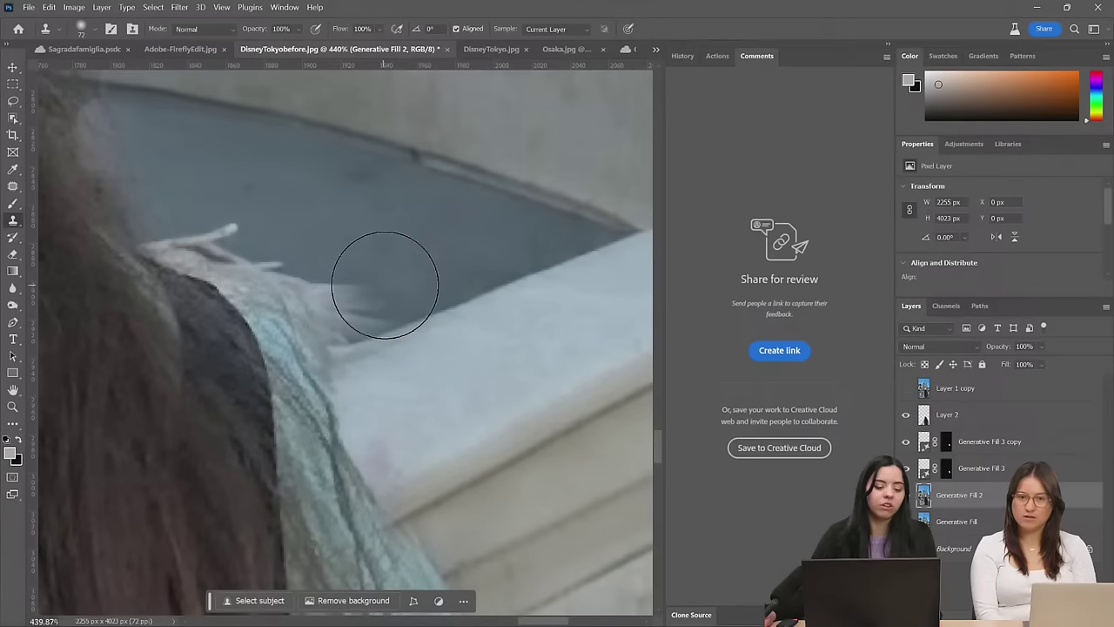
right_click(426, 271)
key("Escape")
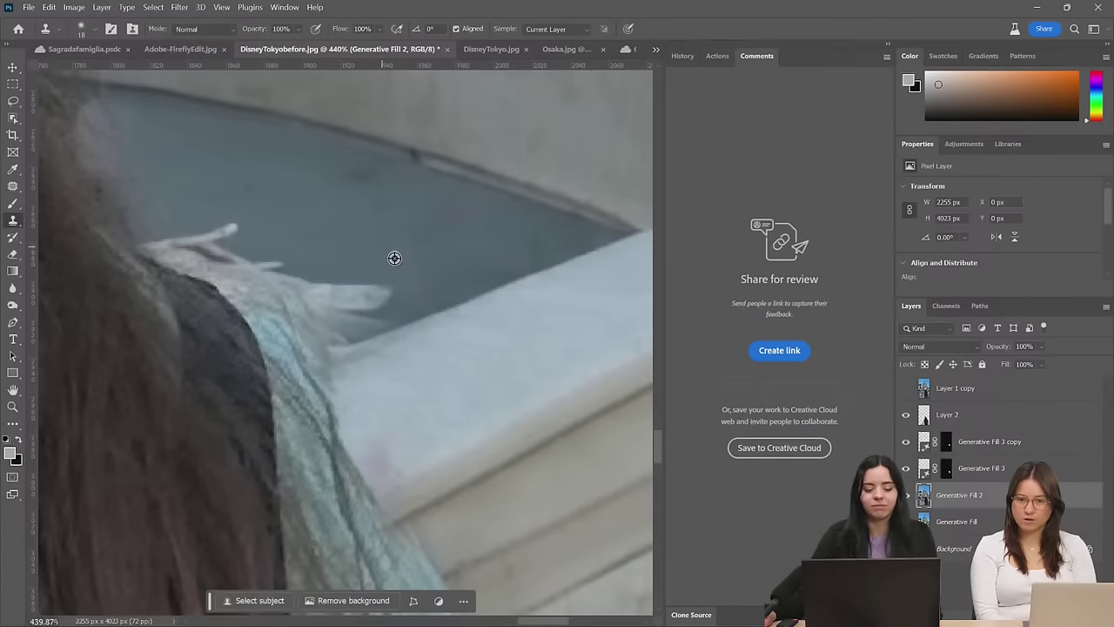
scroll(416, 256, "down", 9)
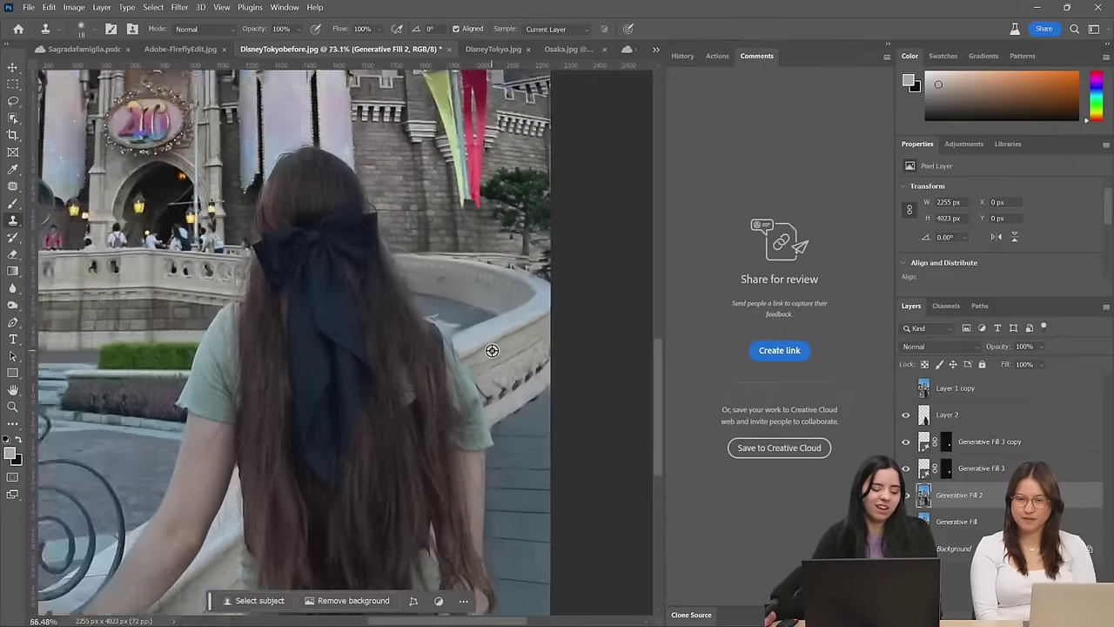
scroll(491, 352, "down", 3)
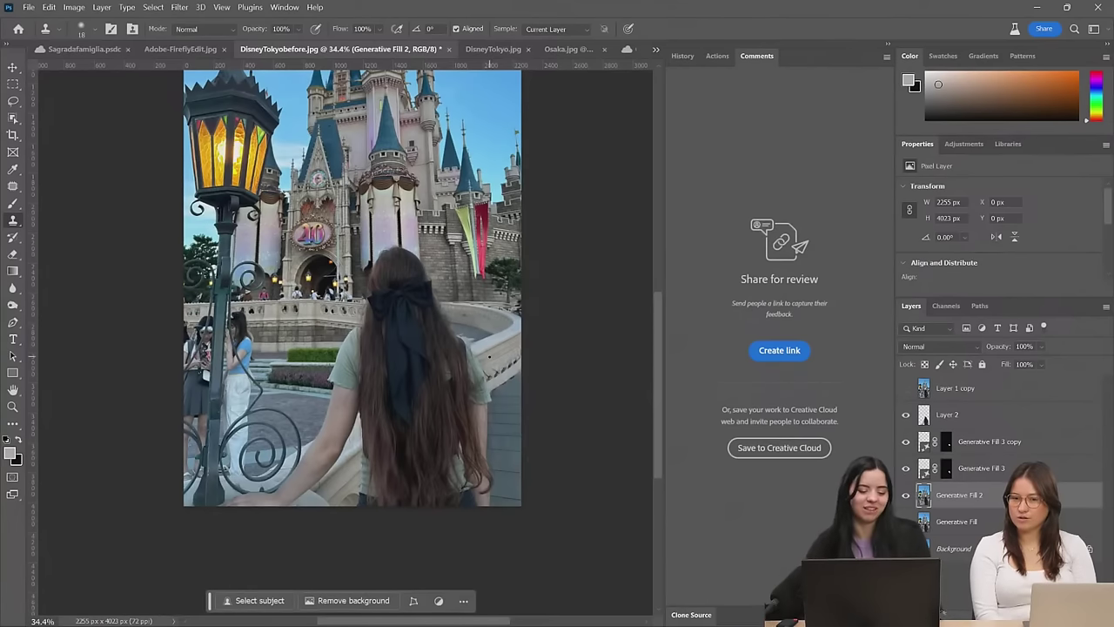
scroll(277, 401, "up", 3)
scroll(342, 371, "up", 5)
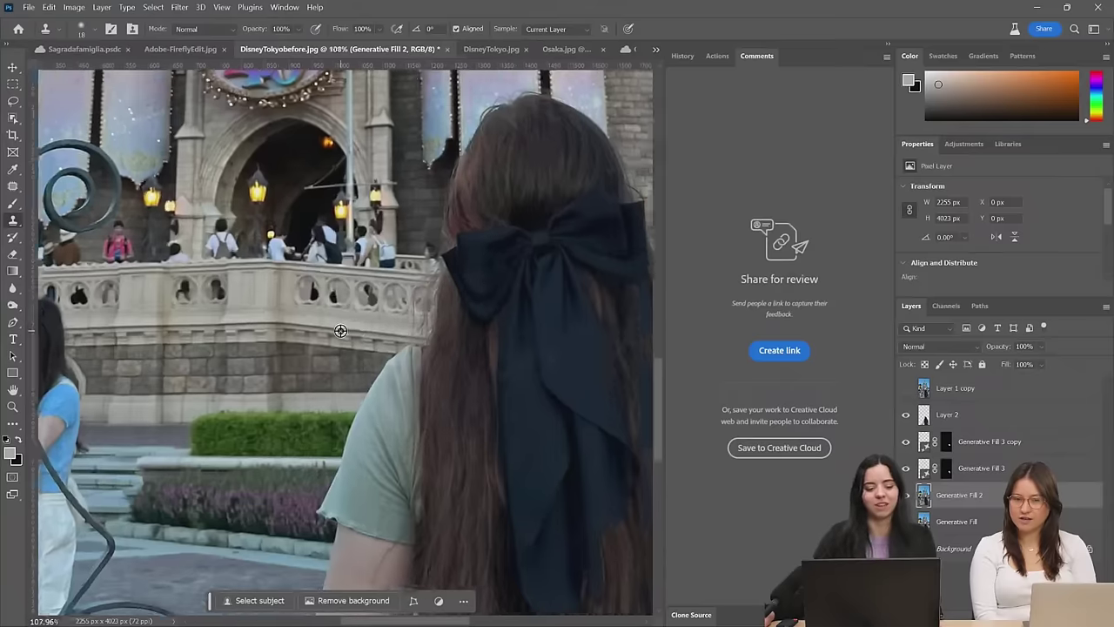
scroll(433, 274, "down", 5)
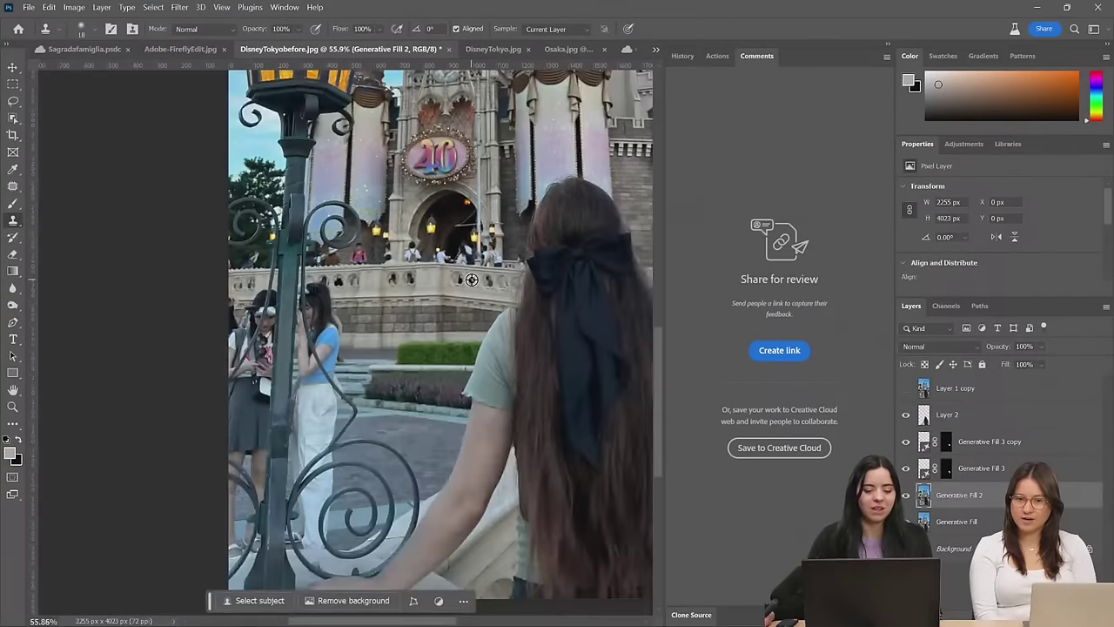
scroll(471, 279, "down", 1)
scroll(399, 410, "up", 3)
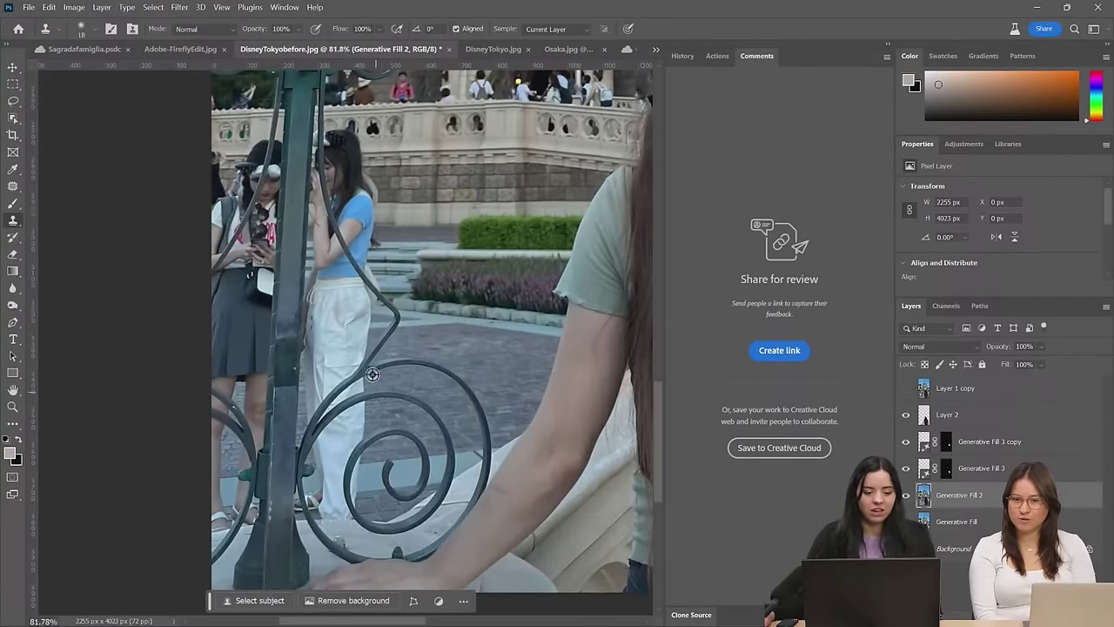
scroll(370, 300, "down", 3)
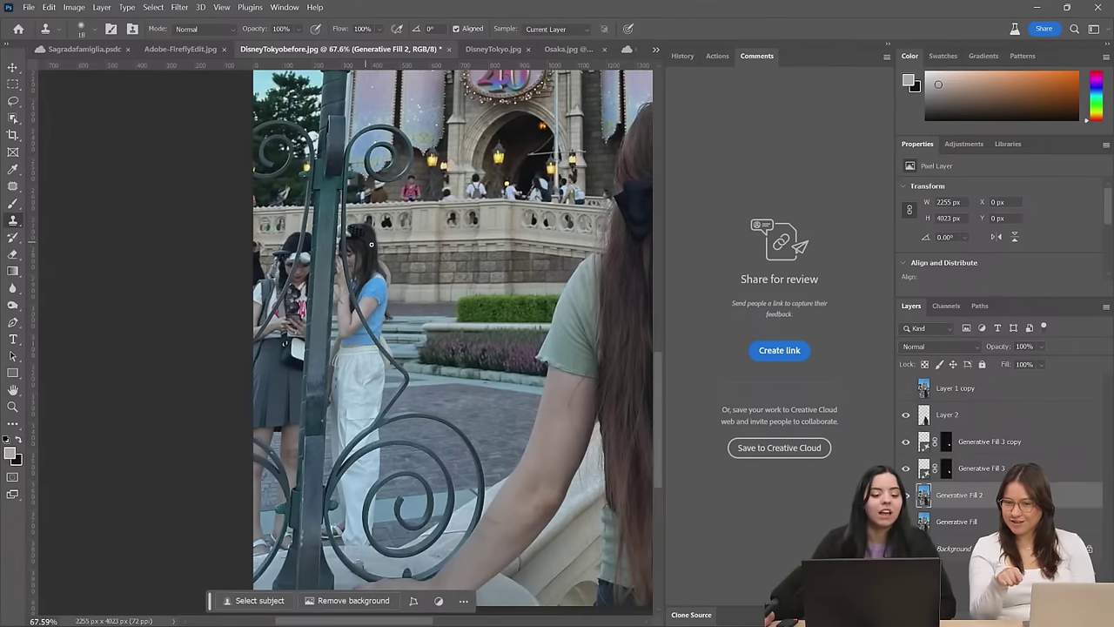
scroll(389, 294, "down", 4)
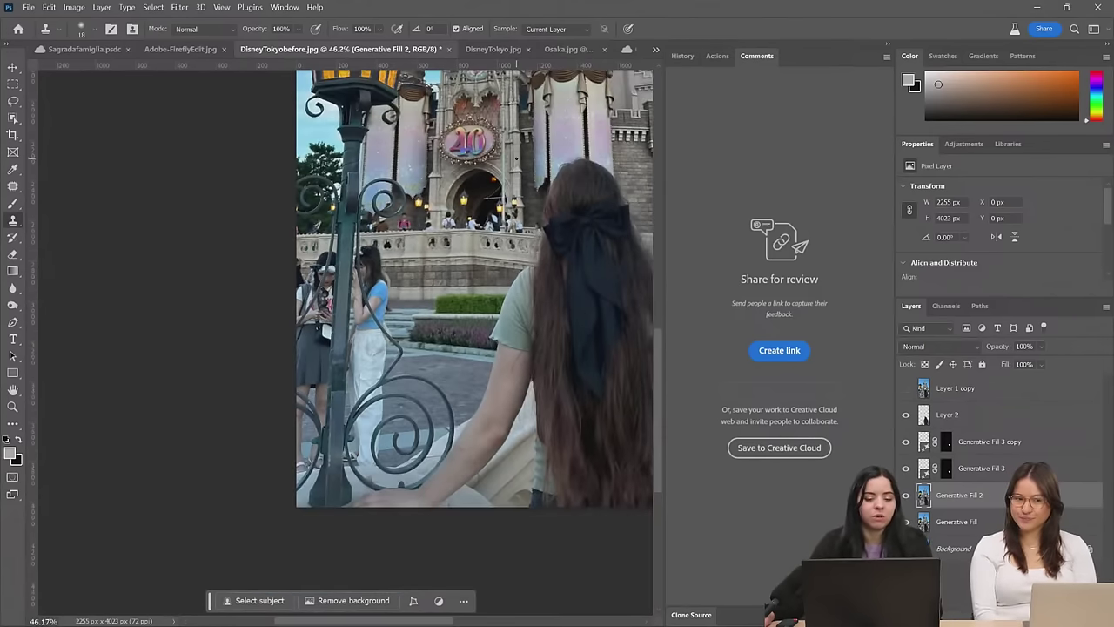
scroll(393, 376, "up", 1)
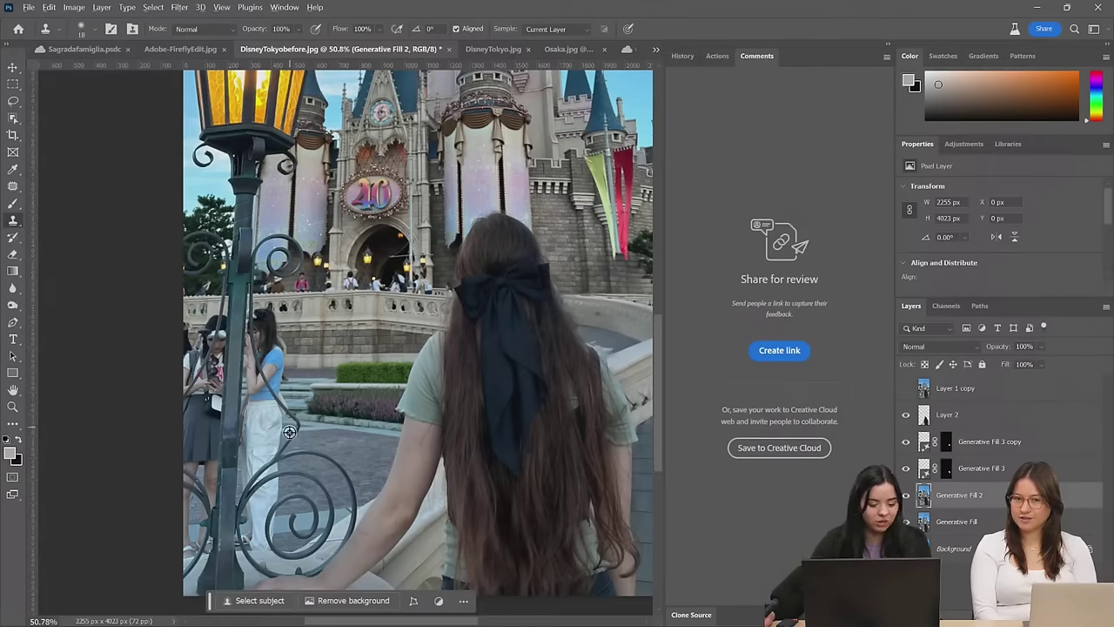
scroll(289, 432, "up", 3)
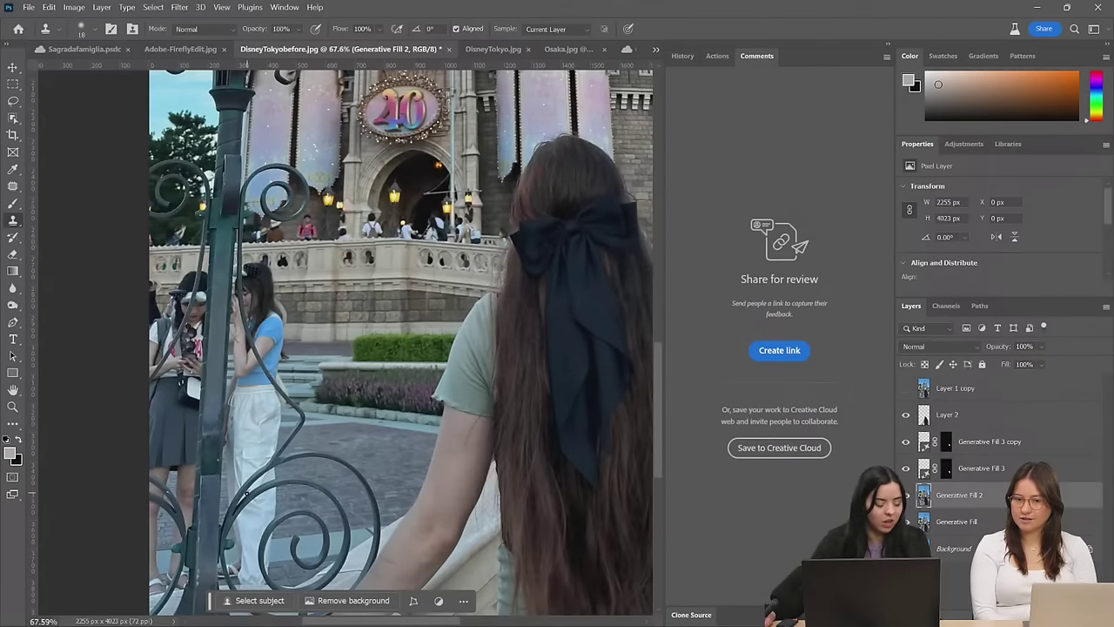
scroll(271, 503, "down", 2)
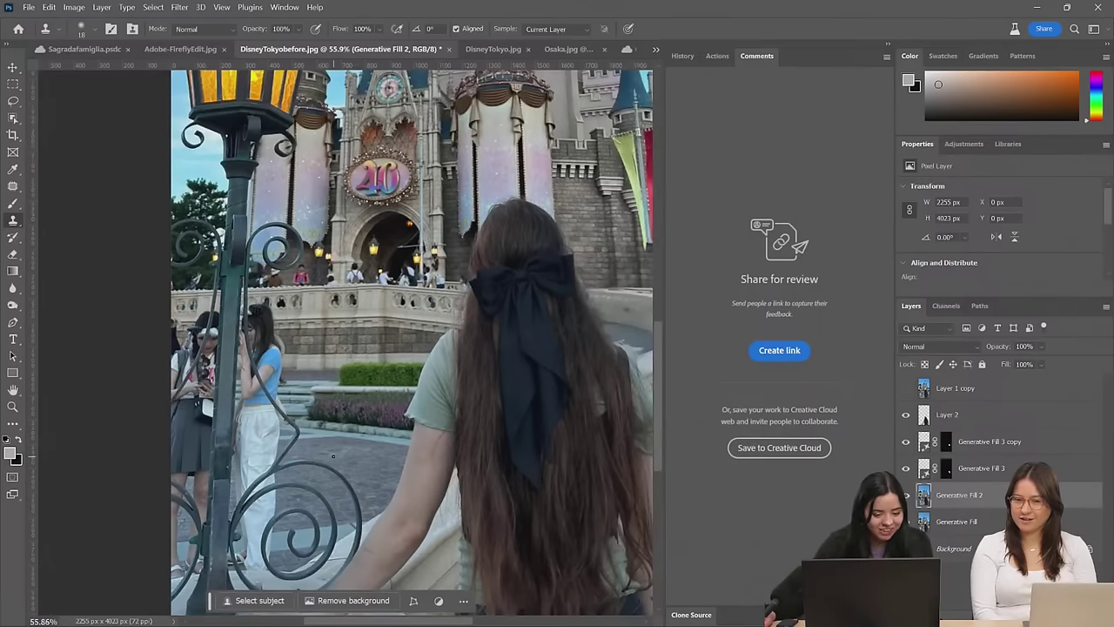
scroll(332, 454, "down", 2)
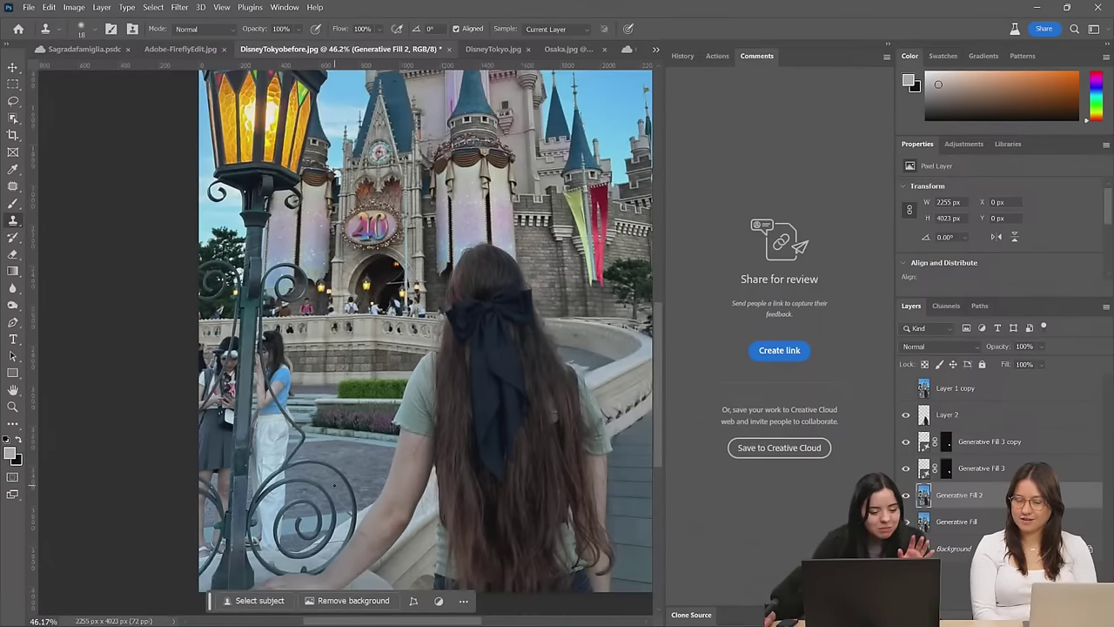
scroll(335, 500, "up", 5)
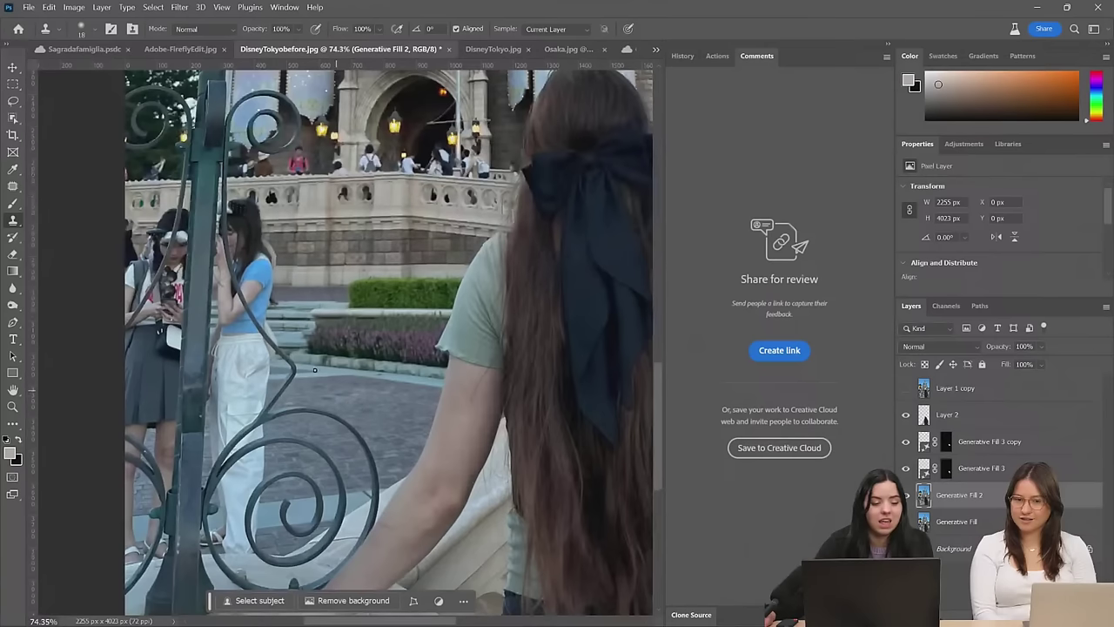
Select the girl in the blue top with Object Selection and expand it by 10 pixels
left_click(13, 118)
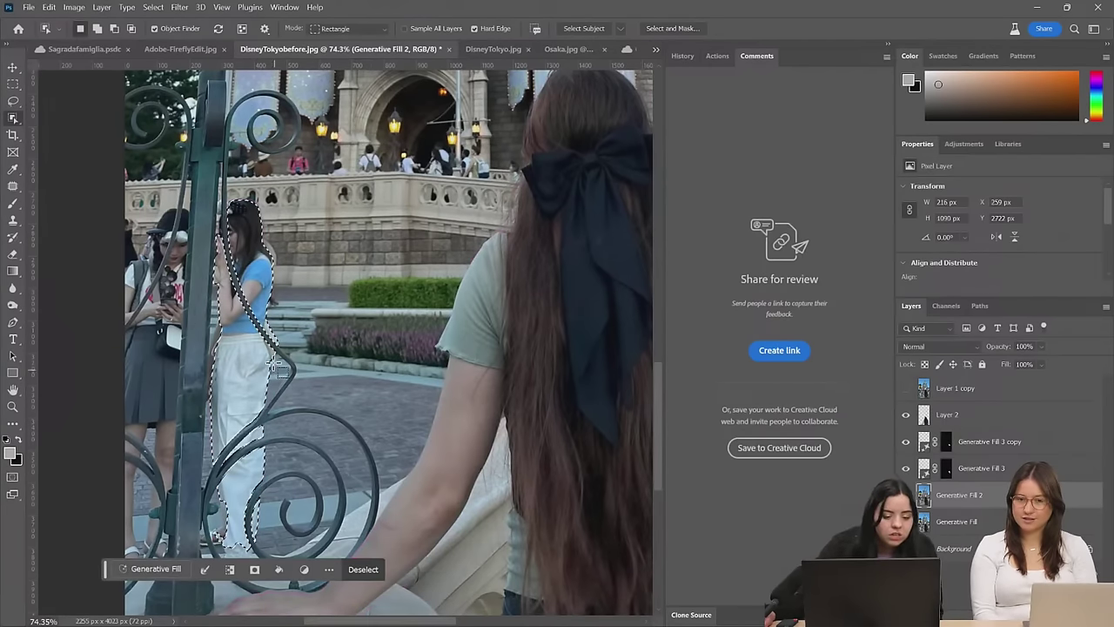
right_click(245, 347)
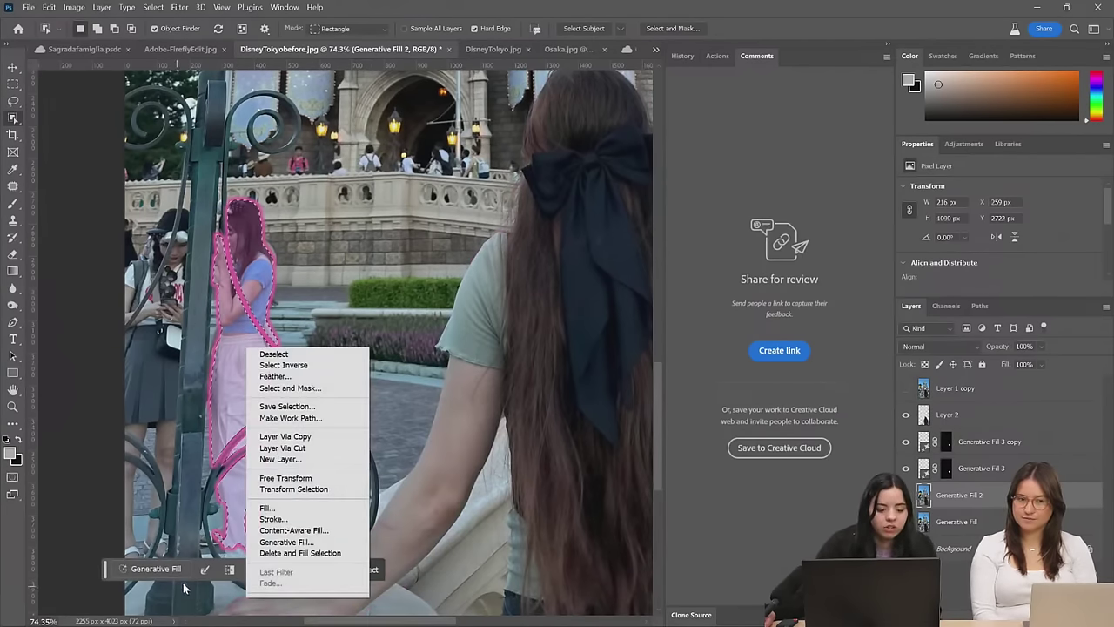
key("Escape")
left_click(204, 570)
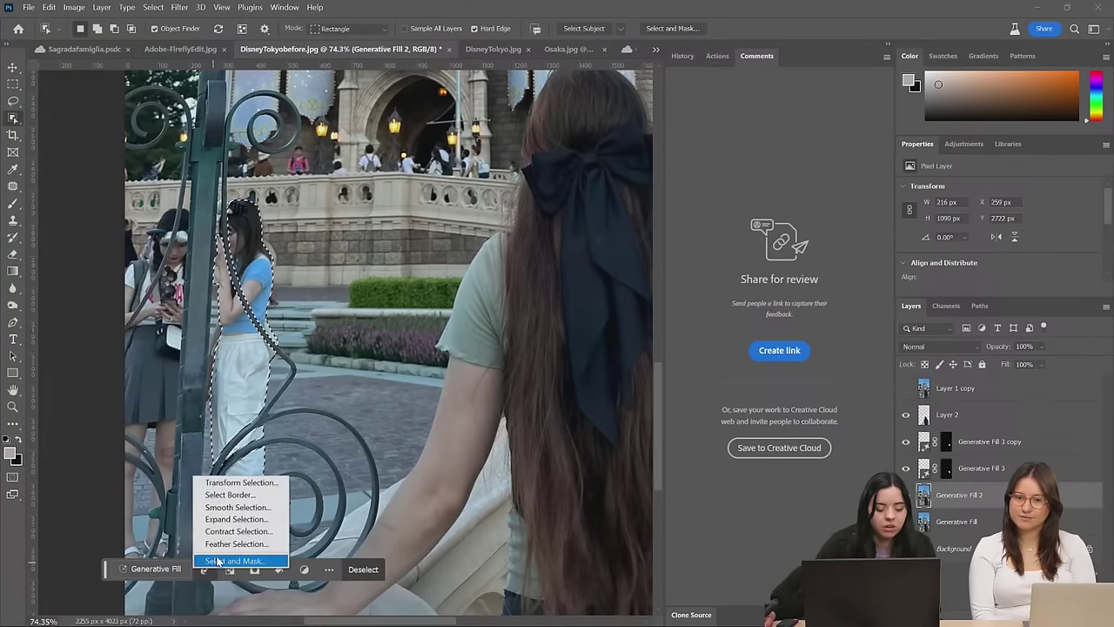
left_click(246, 520)
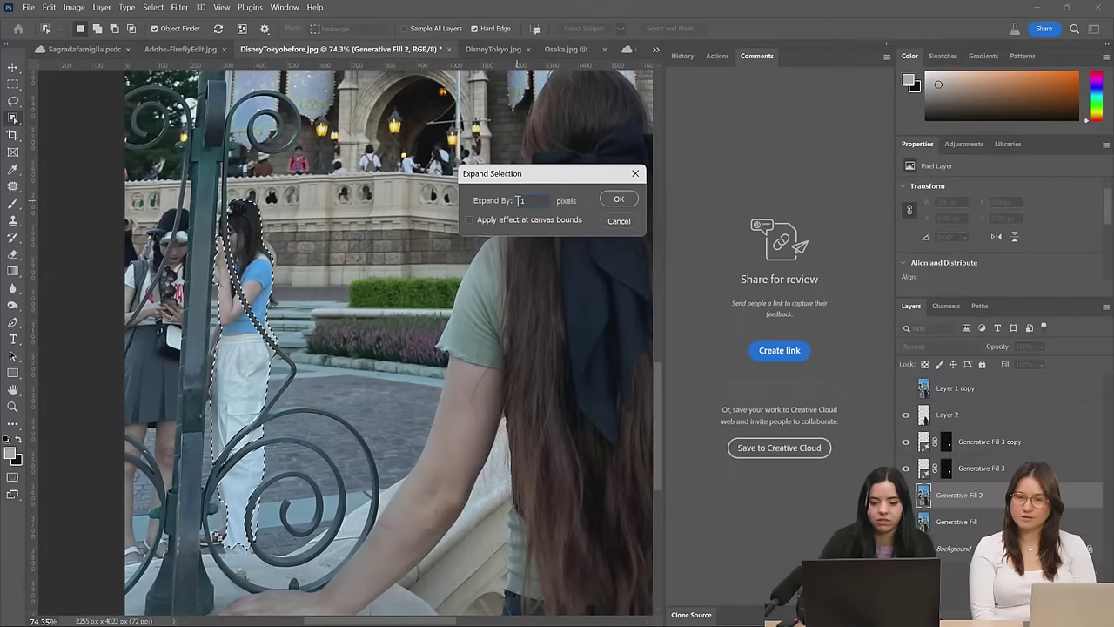
type("0")
key("Return")
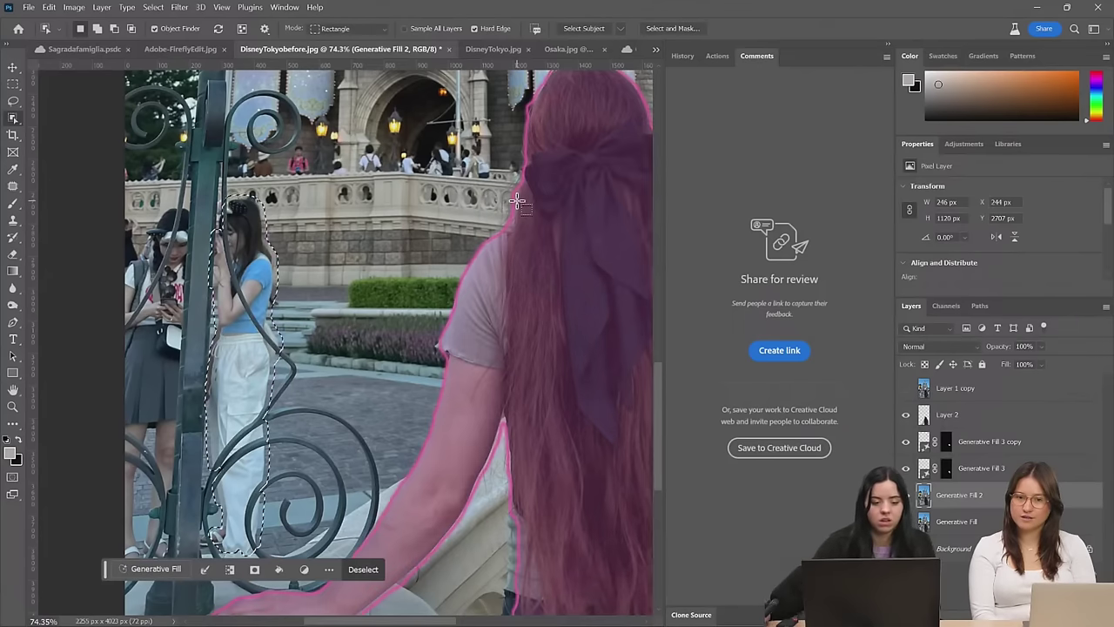
scroll(302, 444, "down", 2)
scroll(302, 444, "down", 1)
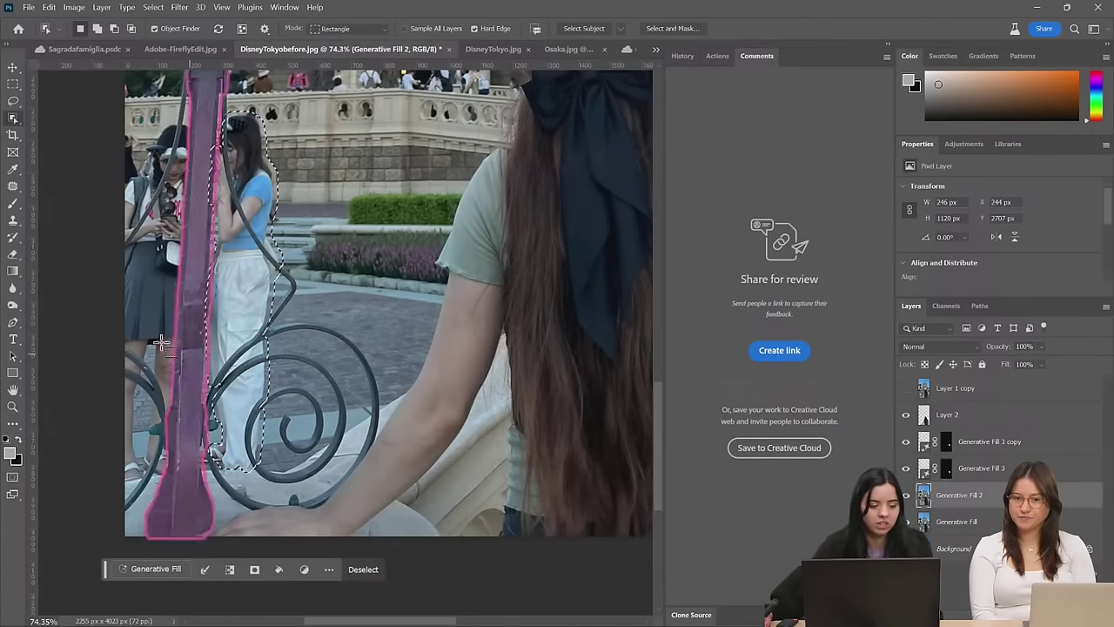
Lasso-add the area left of her trousers to the selection
left_click(13, 101)
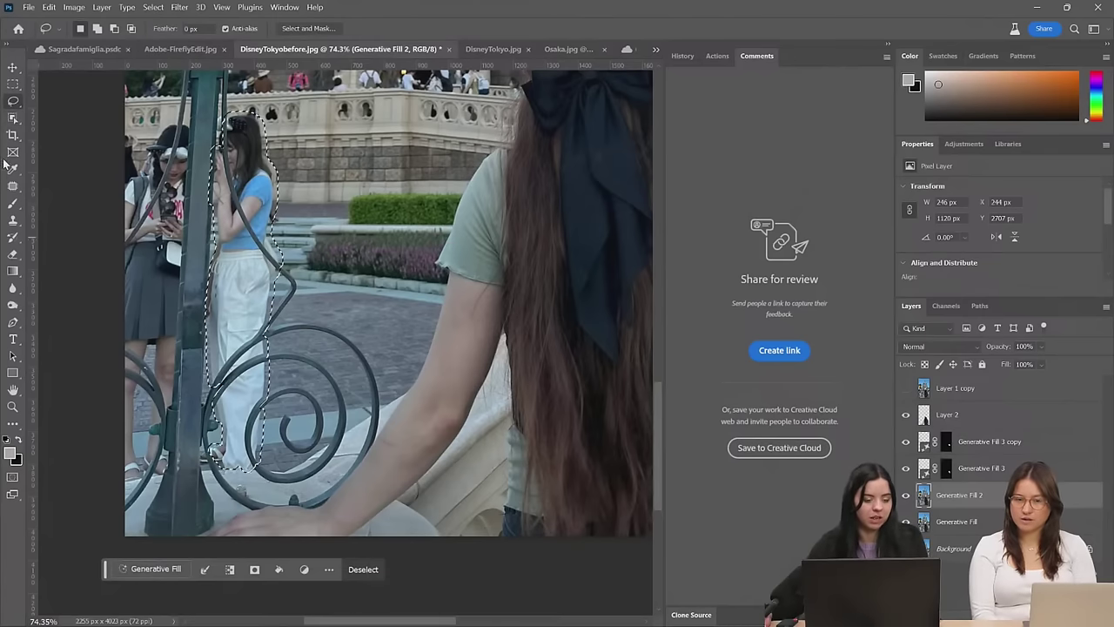
key("shift")
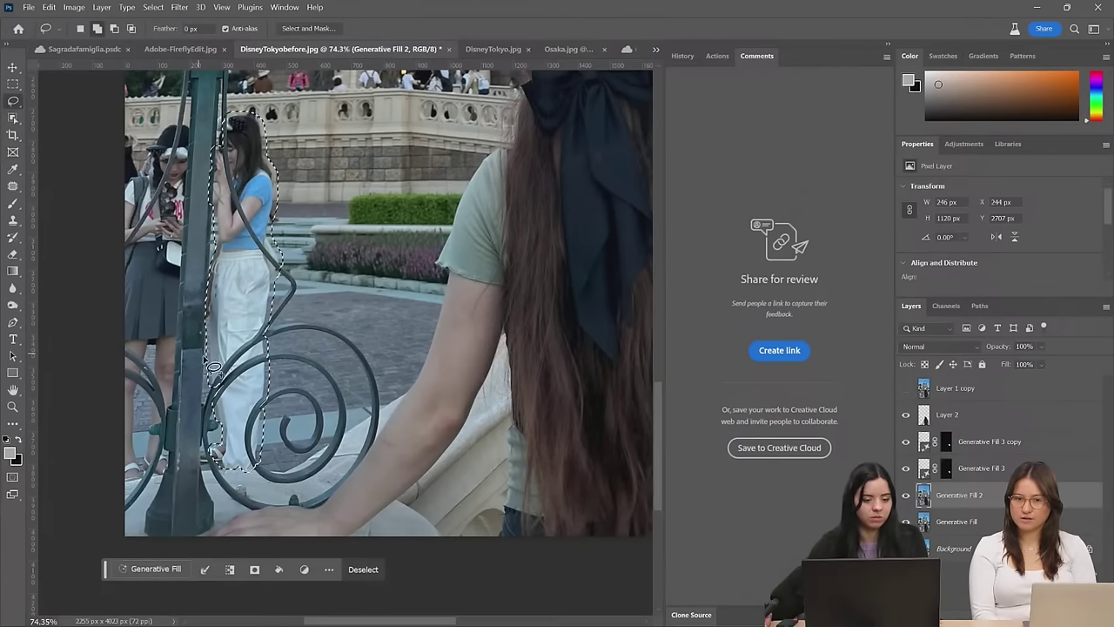
mouse_move(235, 380)
left_mouse_down()
mouse_move(202, 399)
mouse_move(207, 455)
mouse_move(228, 449)
mouse_move(237, 385)
left_mouse_up()
Generate a fill on the selection so fence and paving replace the girl in blue
left_click(168, 574)
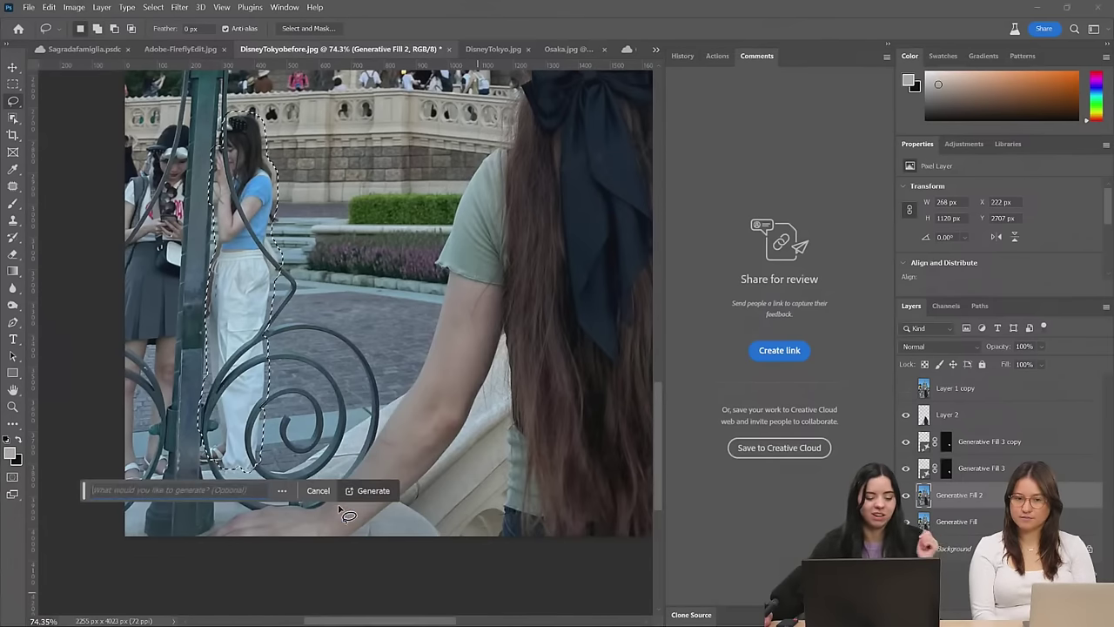
left_click(372, 492)
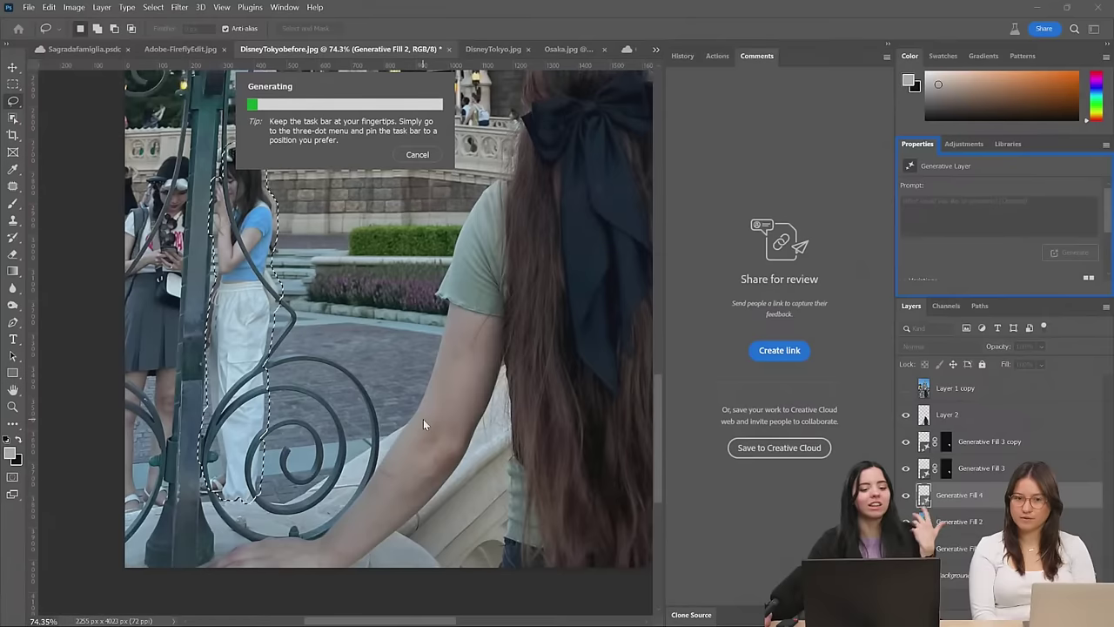
scroll(423, 418, "up", 2)
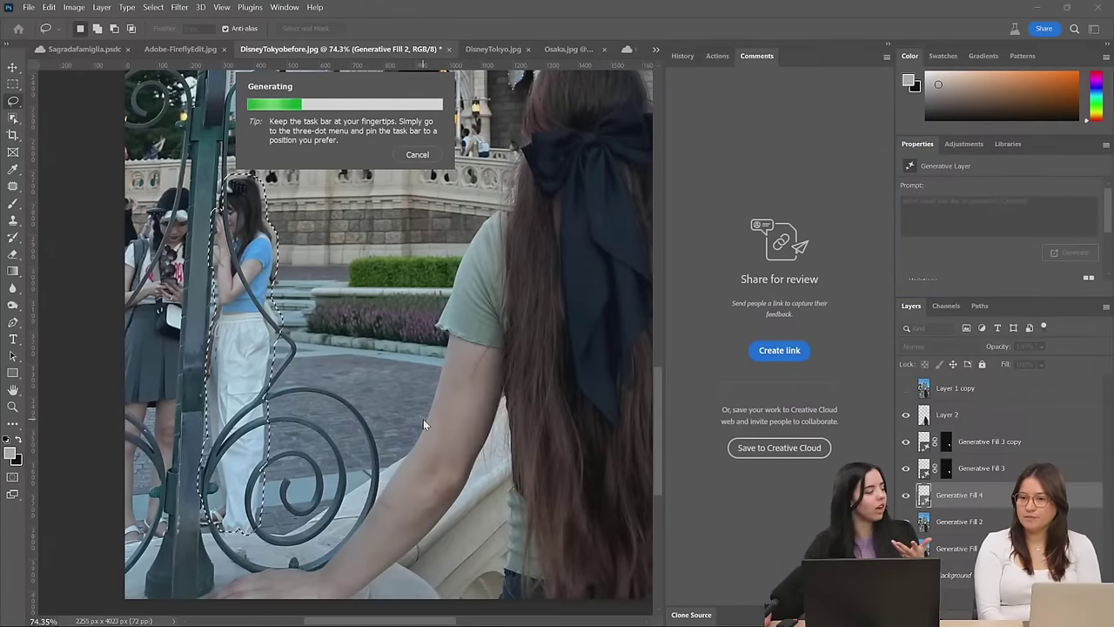
scroll(531, 455, "up", 5)
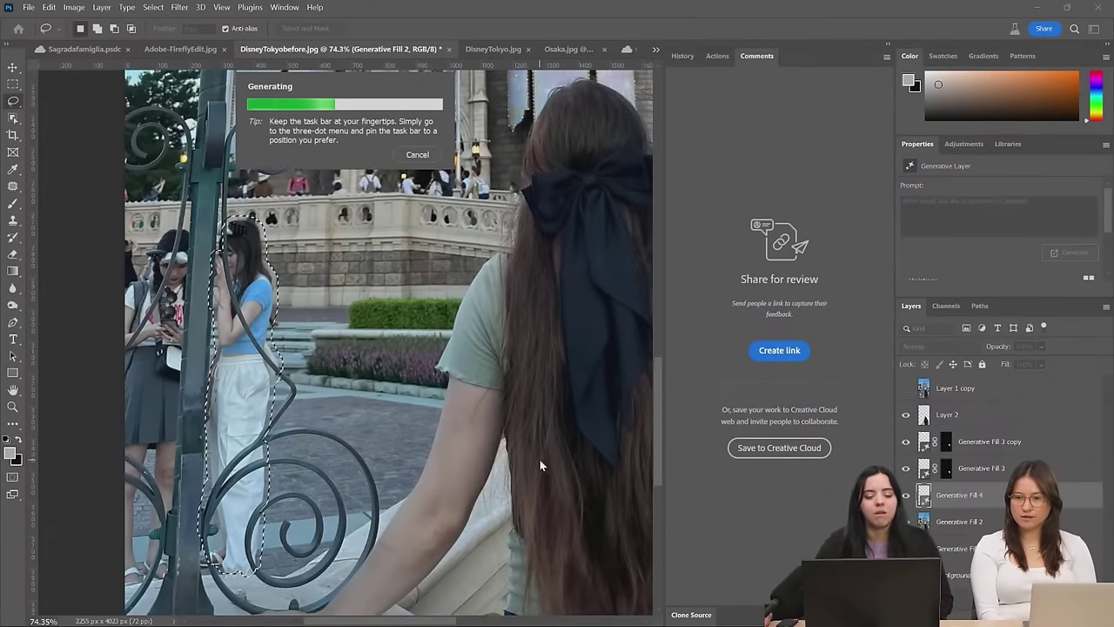
scroll(515, 450, "up", 3)
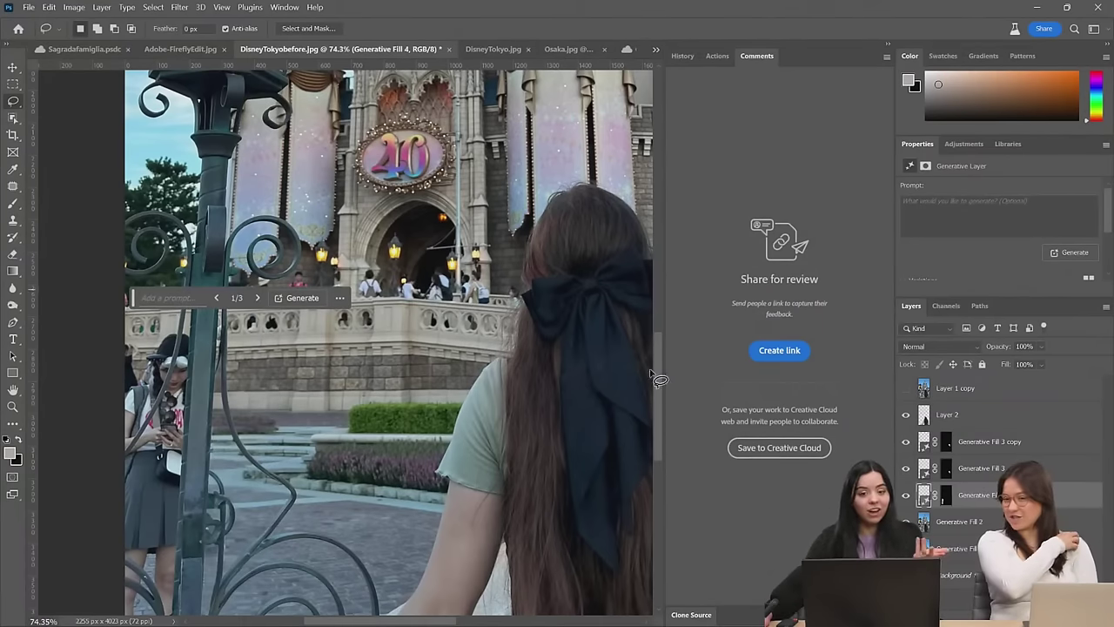
Compare the Generative Fill 4 variations against the original and keep variation 2 of 3
scroll(527, 403, "down", 5)
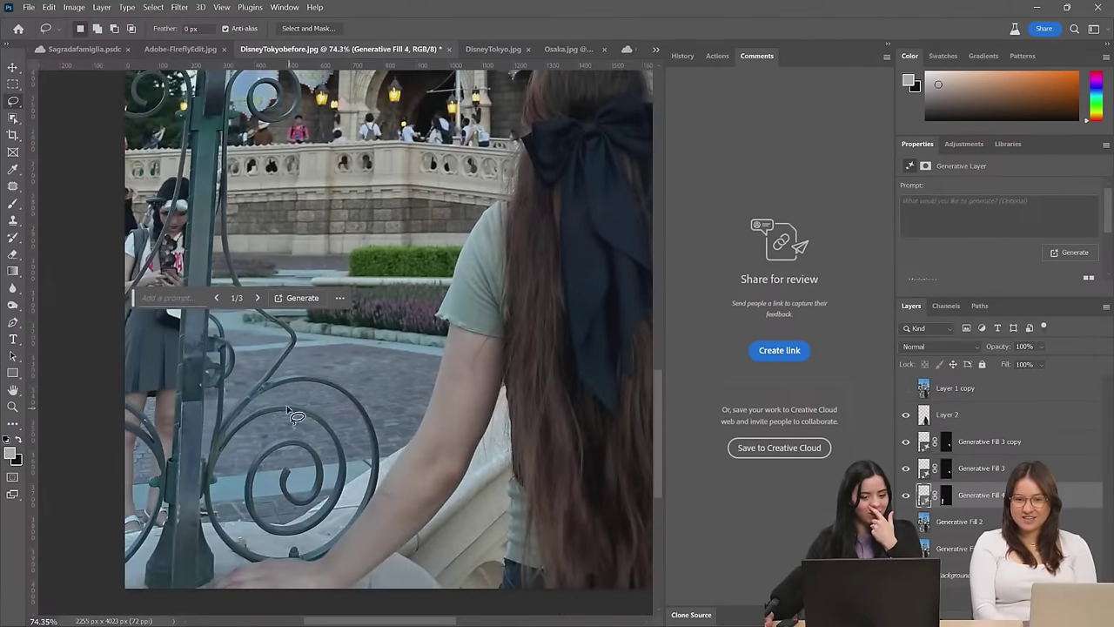
left_click(256, 298)
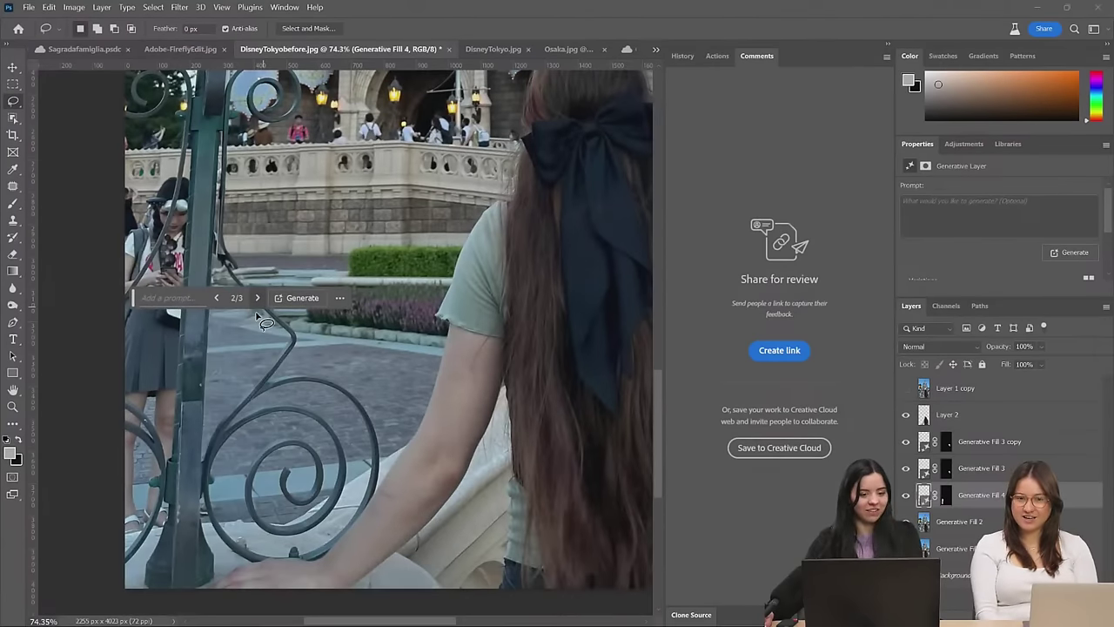
scroll(426, 417, "down", 4)
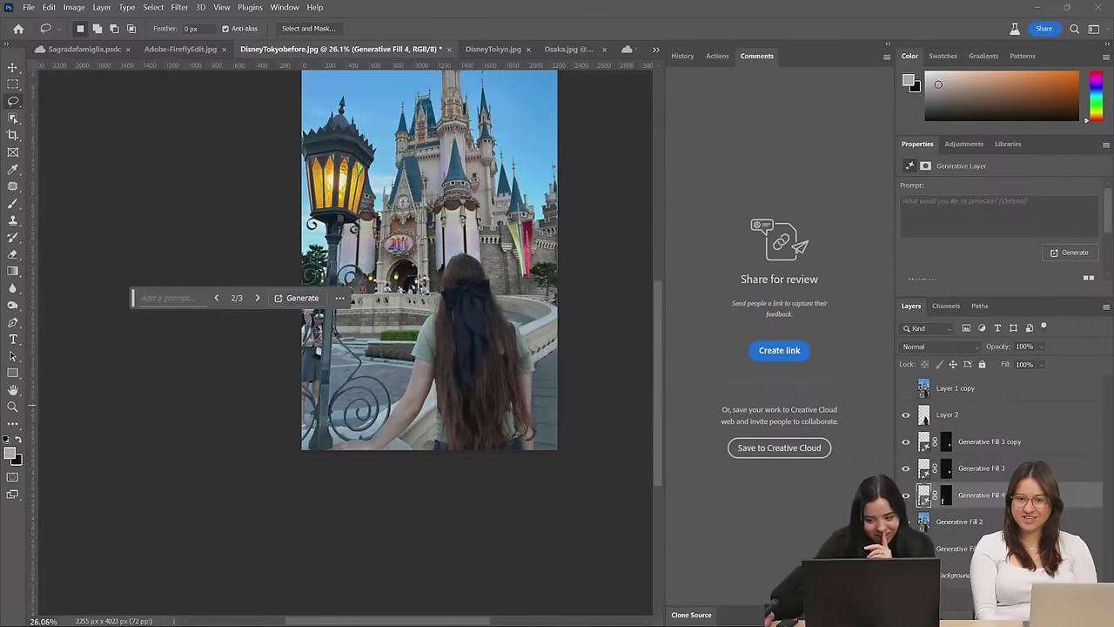
key("ctrl+comma")
key("ctrl+comma")
key("ctrl+comma")
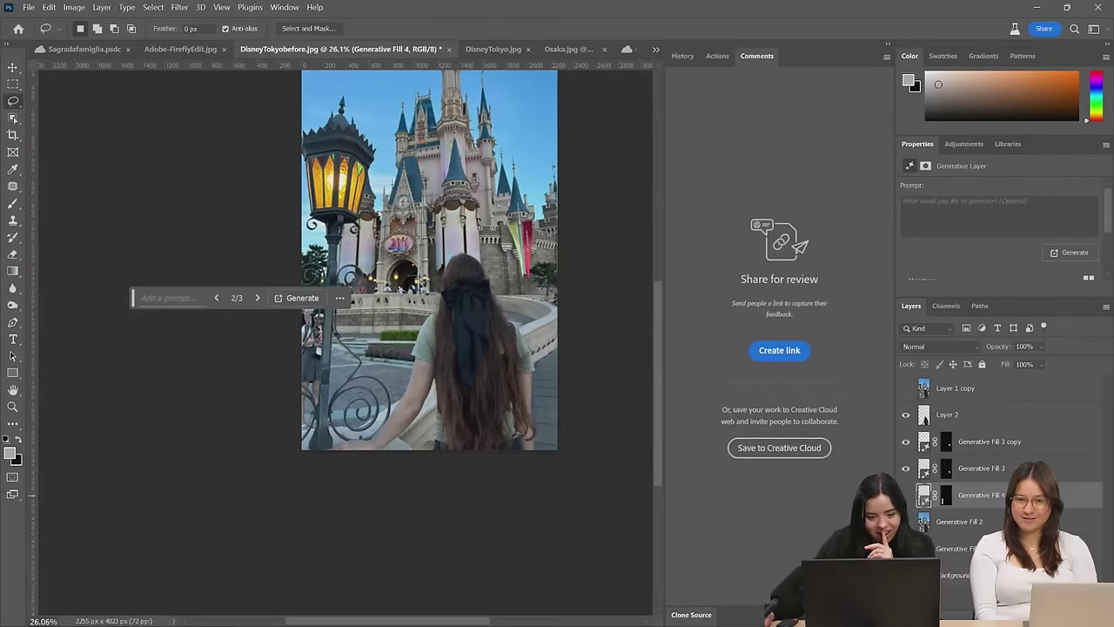
key("ctrl+comma")
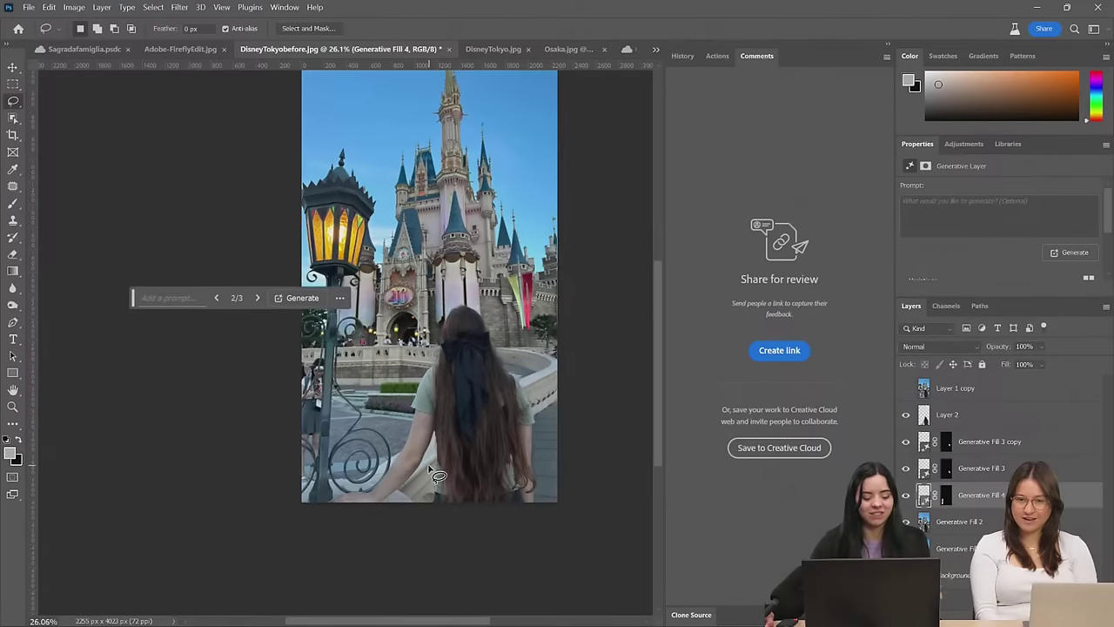
scroll(429, 470, "up", 2)
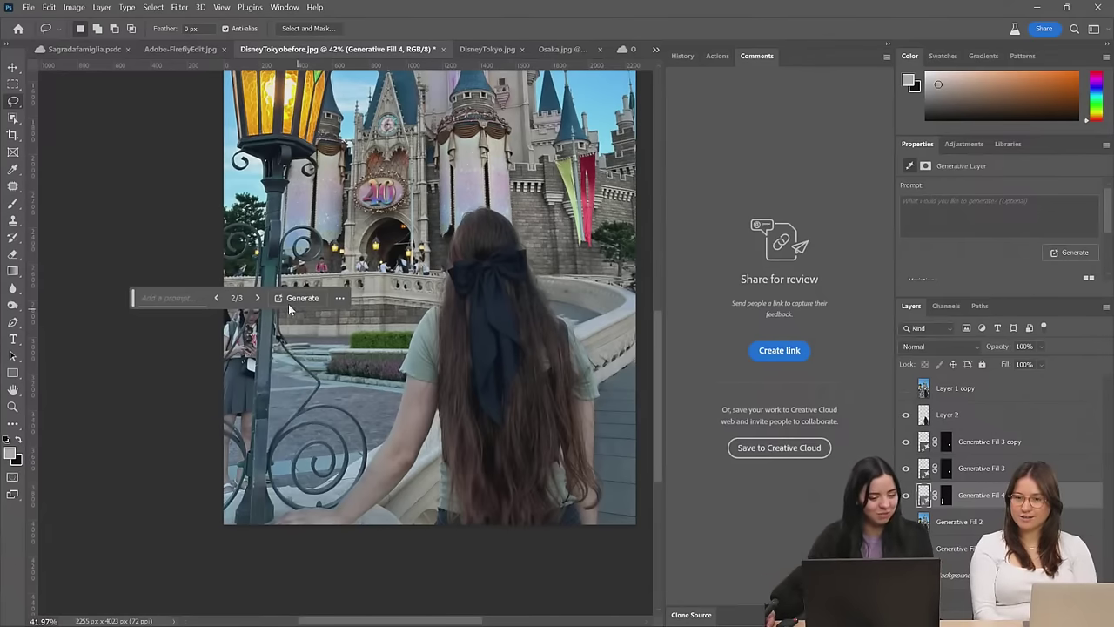
left_click(262, 305)
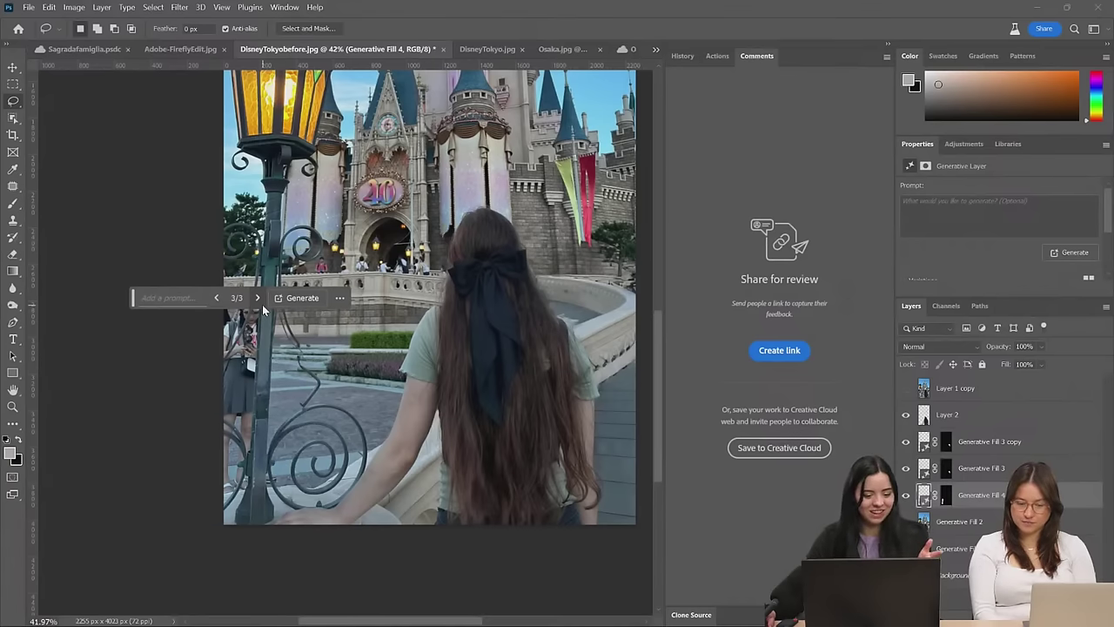
left_click(216, 298)
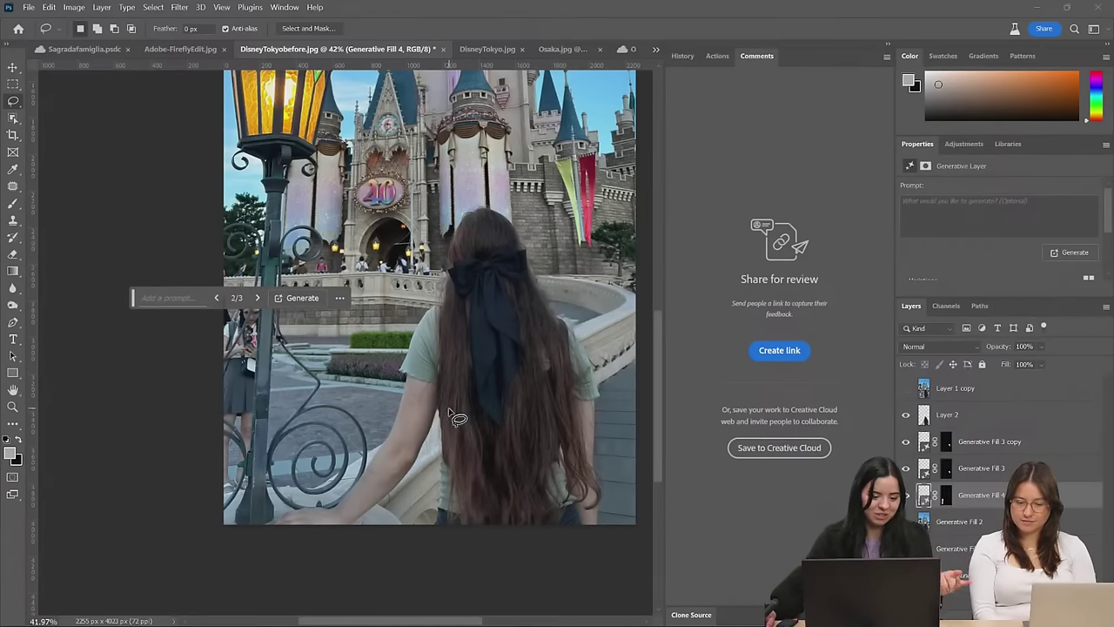
left_click(994, 523)
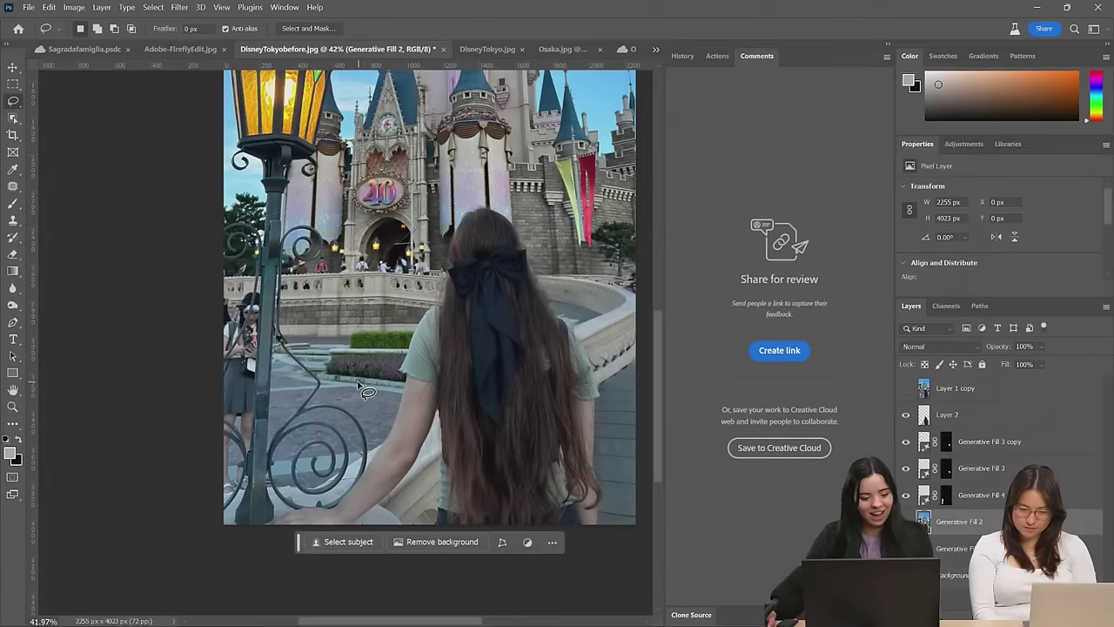
Marquee a strip around the left-edge girl and generate a fill to remove her
scroll(357, 388, "down", 1)
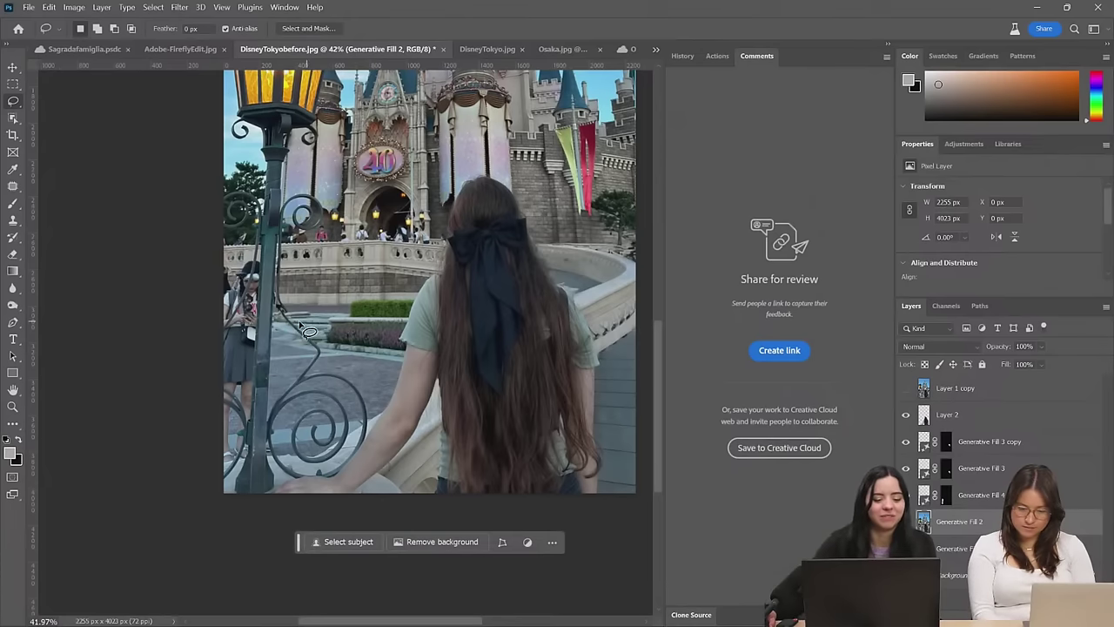
scroll(354, 332, "down", 1)
scroll(332, 340, "up", 2)
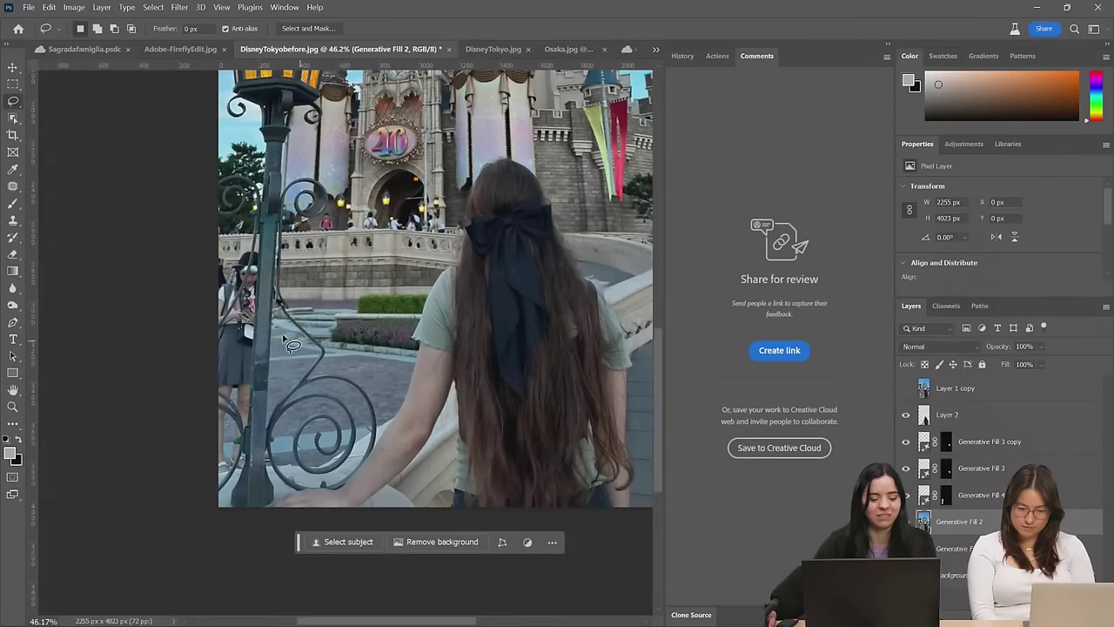
scroll(261, 345, "up", 1)
left_click(13, 84)
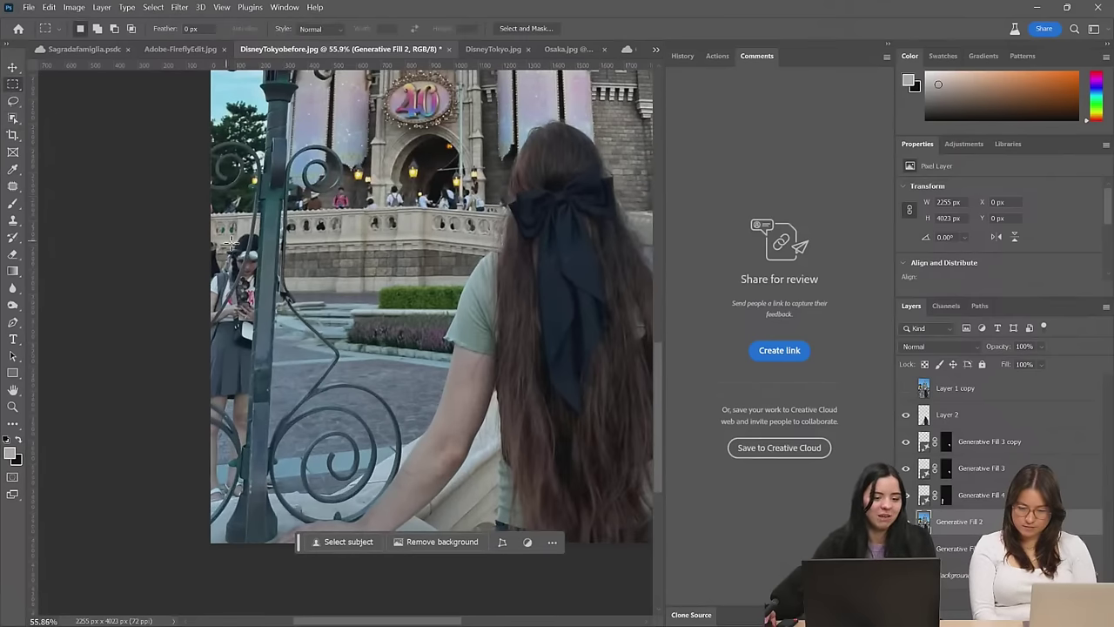
left_click_drag(212, 227, 264, 546)
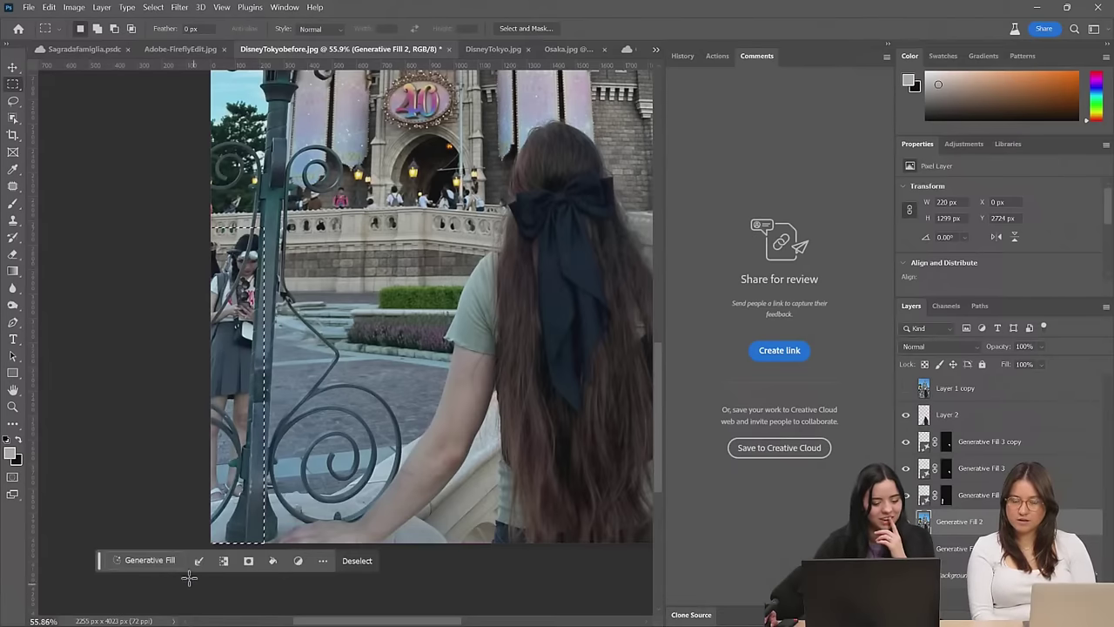
left_click(152, 561)
left_click(390, 564)
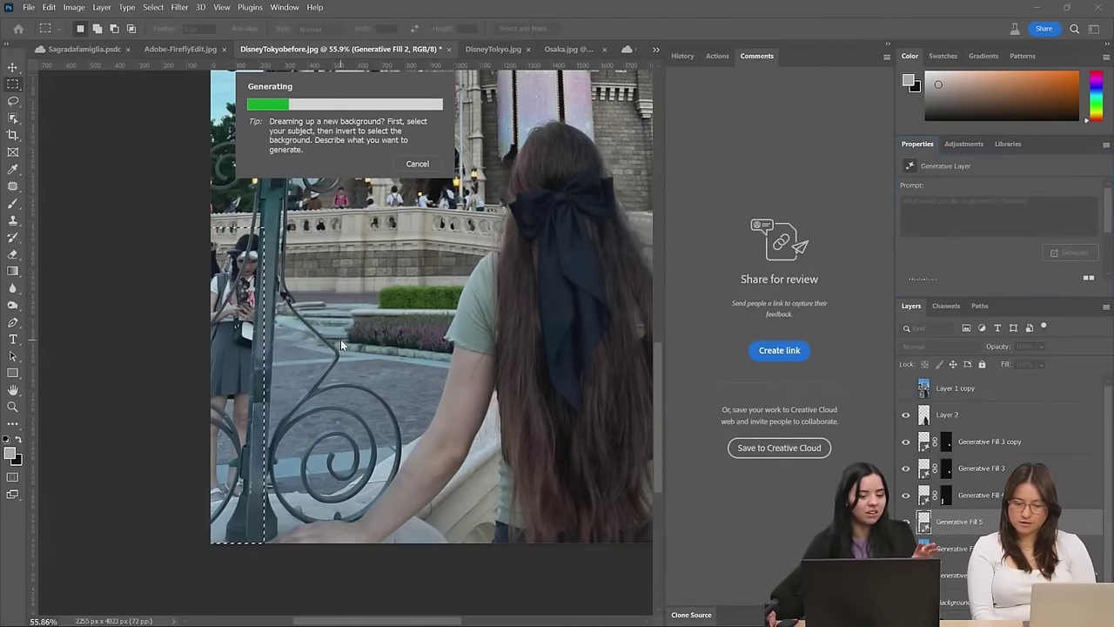
Advance Generative Fill 5 over the left-edge strip to variation 3 of 3
scroll(417, 367, "up", 5)
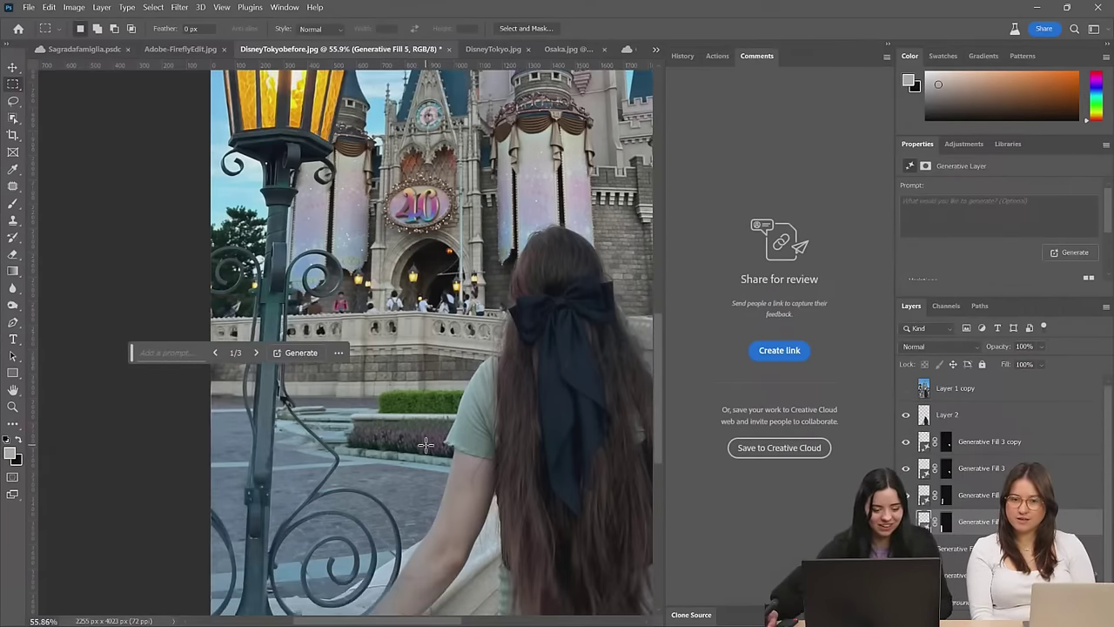
scroll(425, 444, "down", 5)
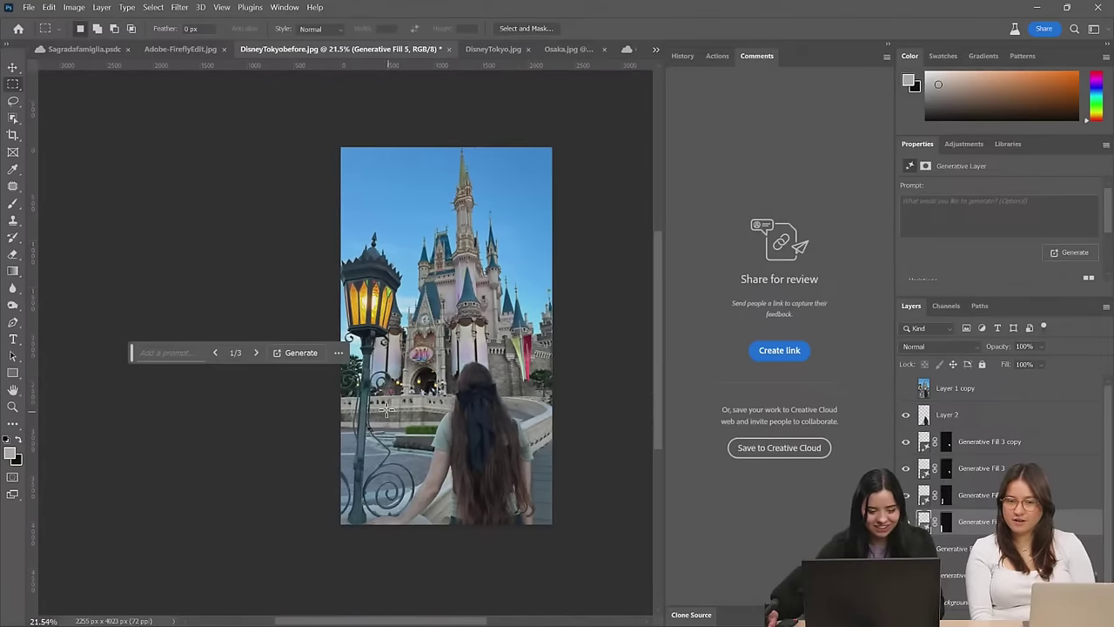
left_click(257, 353)
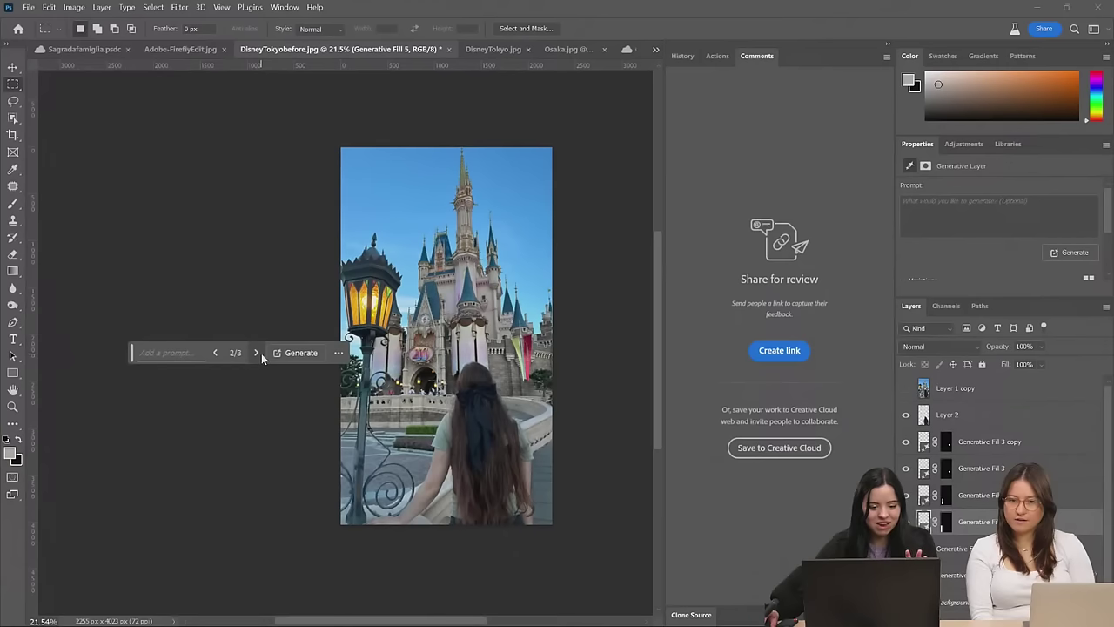
left_click(257, 352)
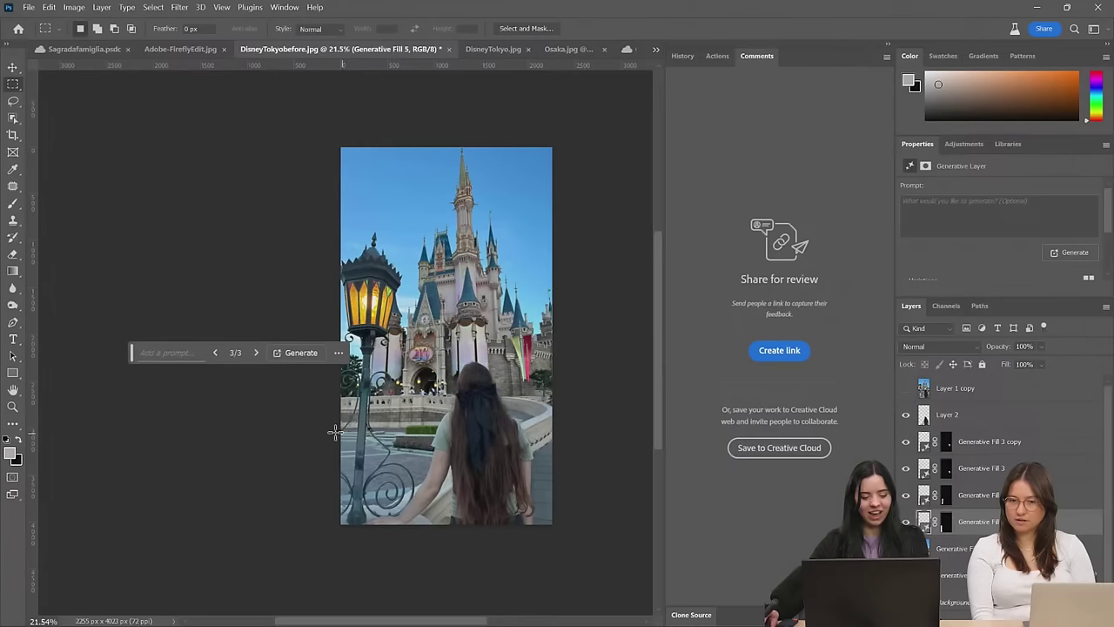
scroll(496, 431, "up", 3)
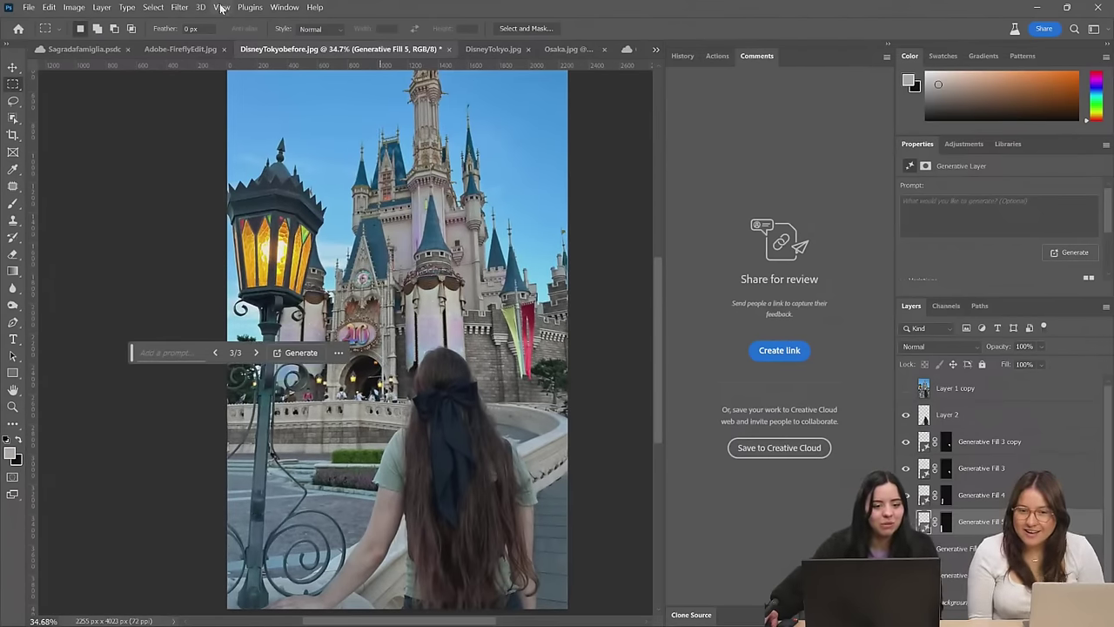
Open the Clone Source panel and set the rotation angle to -24.4°
left_click(295, 8)
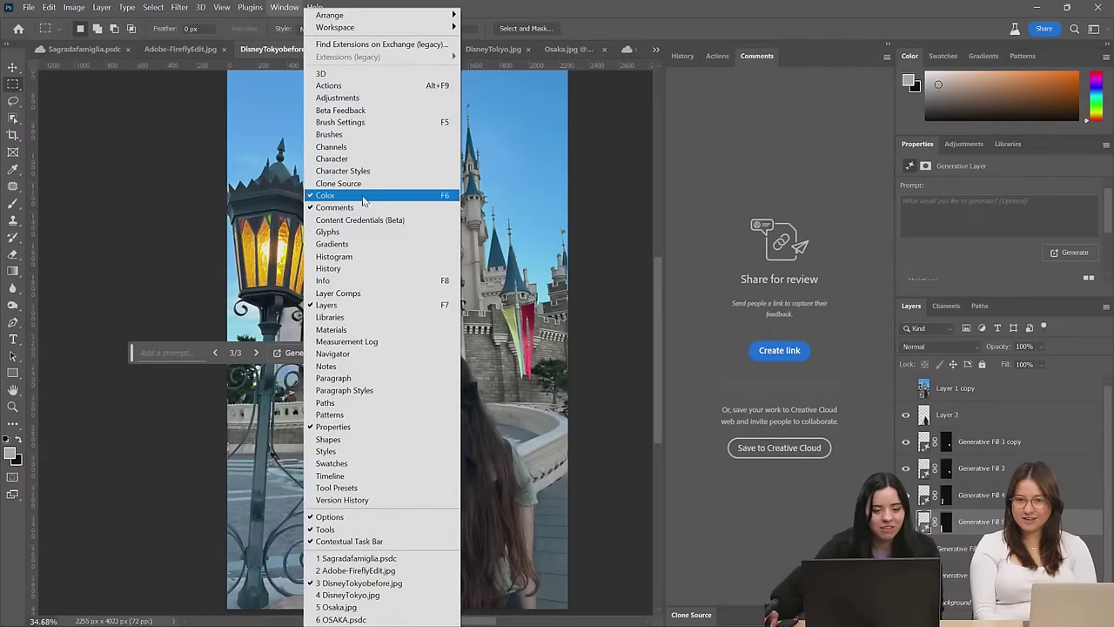
left_click(370, 183)
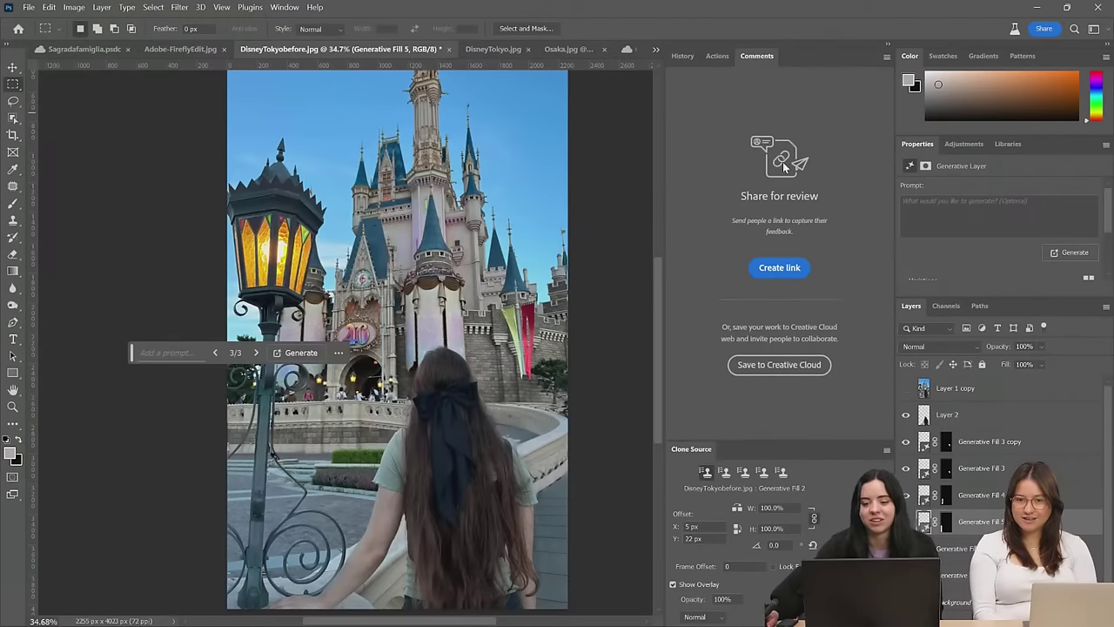
scroll(781, 509, "down", 1)
mouse_move(756, 548)
left_mouse_down()
mouse_move(744, 549)
mouse_move(803, 551)
left_mouse_up()
left_click_drag(625, 555, 597, 557)
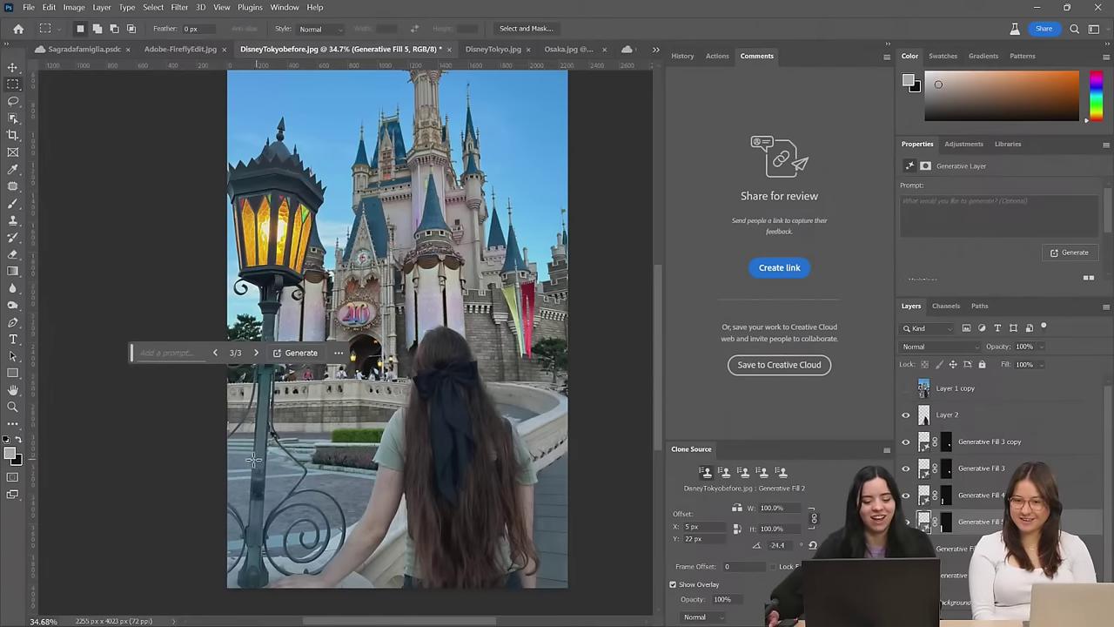
Choose the Clone Stamp tool and reposition the view on the castle photo
left_click(12, 225)
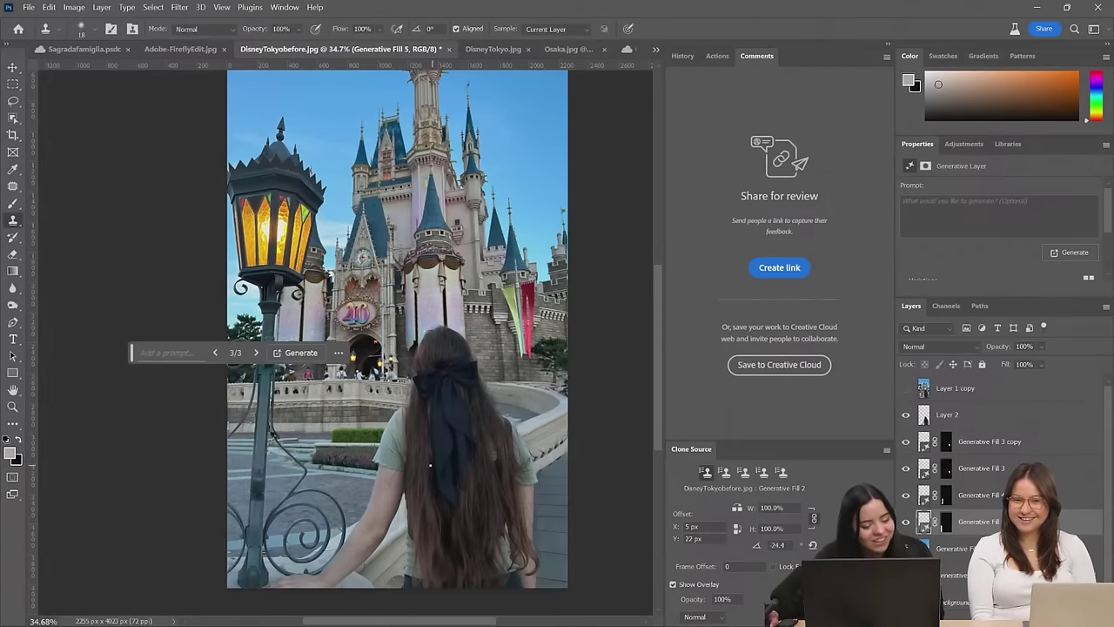
scroll(443, 419, "down", 1)
scroll(440, 418, "up", 2)
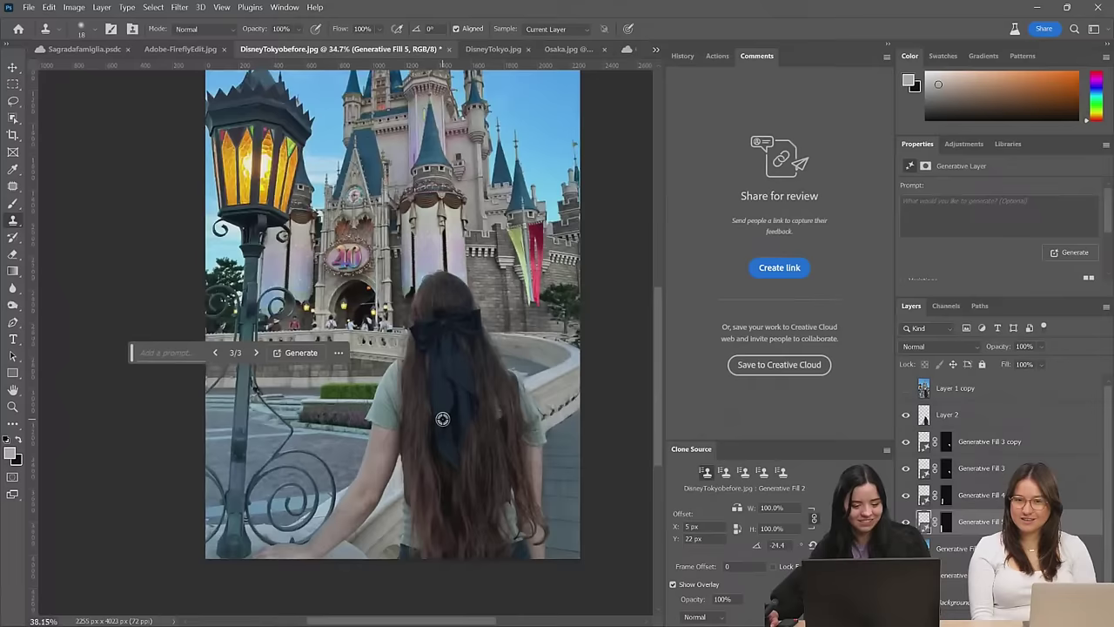
scroll(440, 418, "down", 1)
left_click_drag(412, 205, 397, 274)
scroll(397, 274, "down", 2)
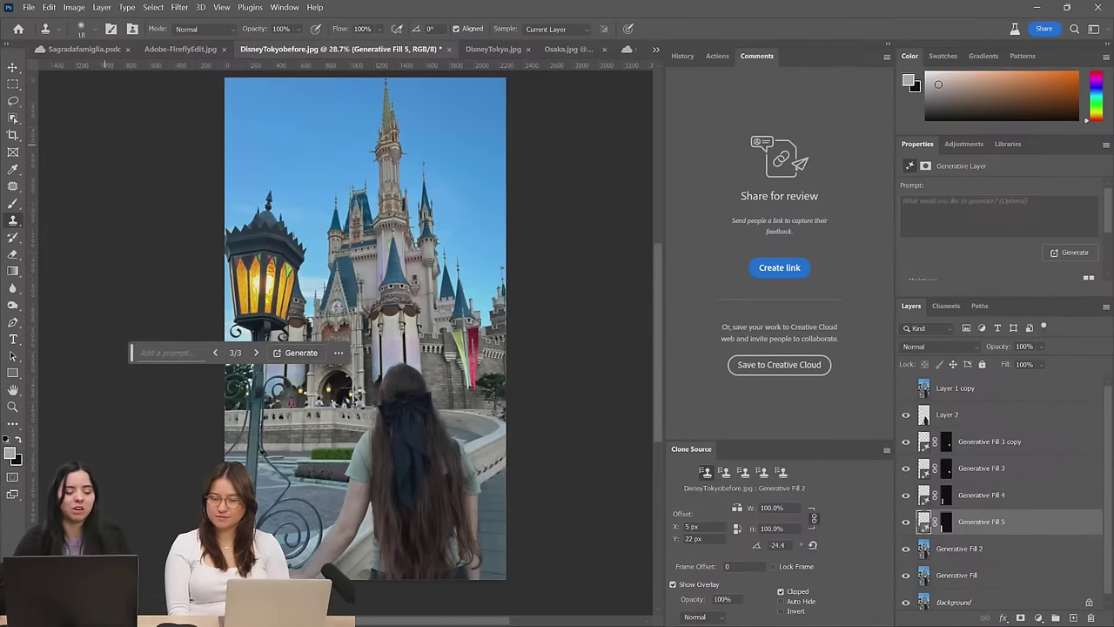
Save the image to cloud documents as DisneyTokyo, dropping 'before' from the name
key("ctrl+shift+s")
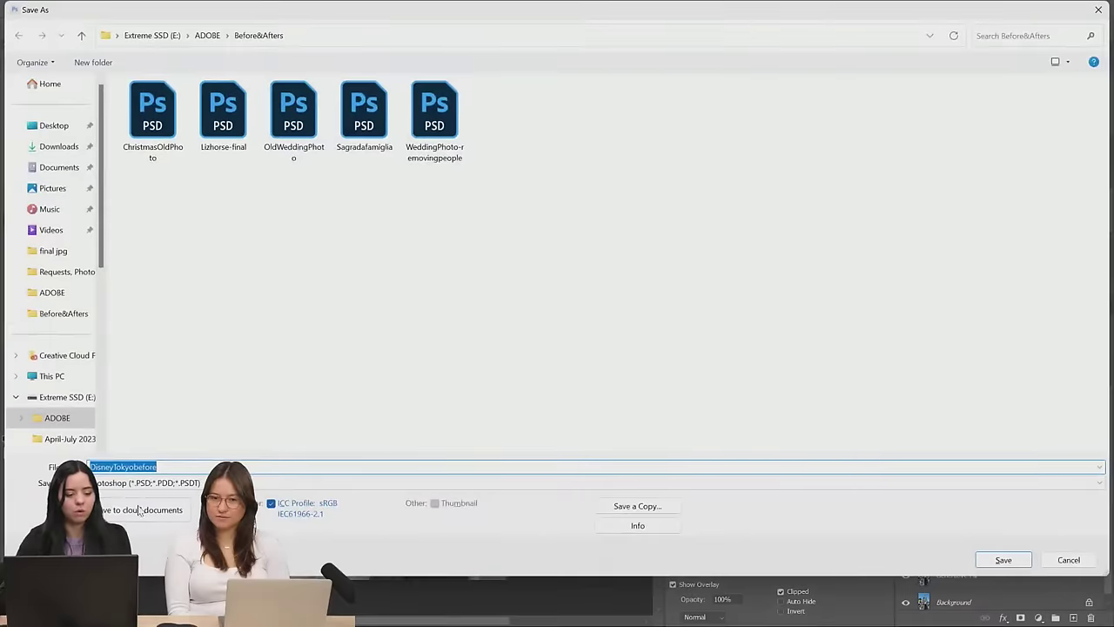
left_click(117, 515)
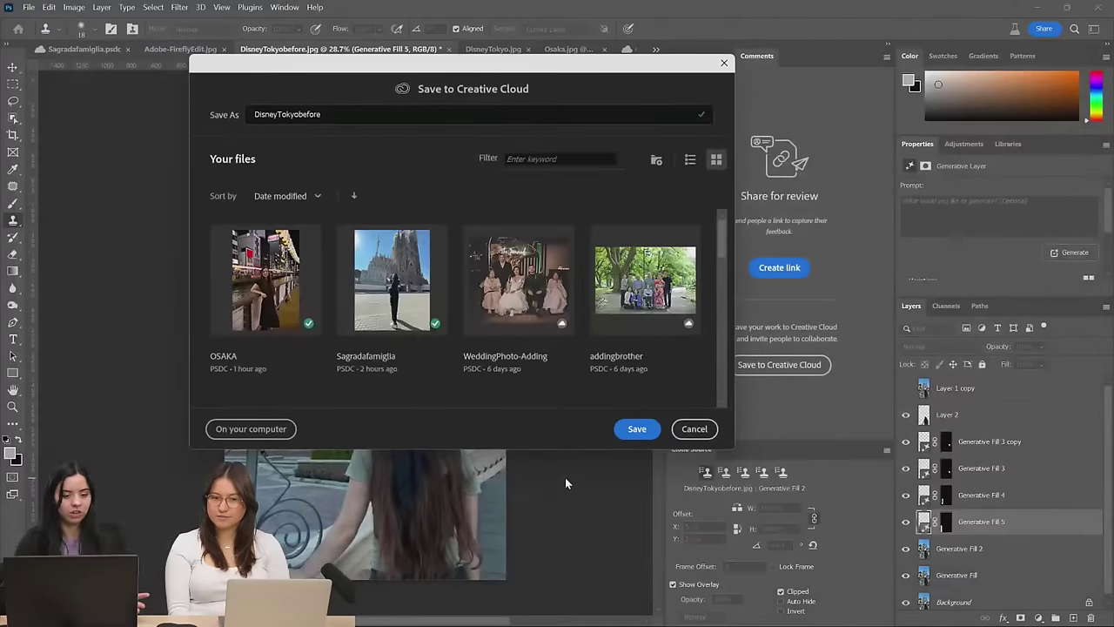
left_click_drag(346, 114, 302, 118)
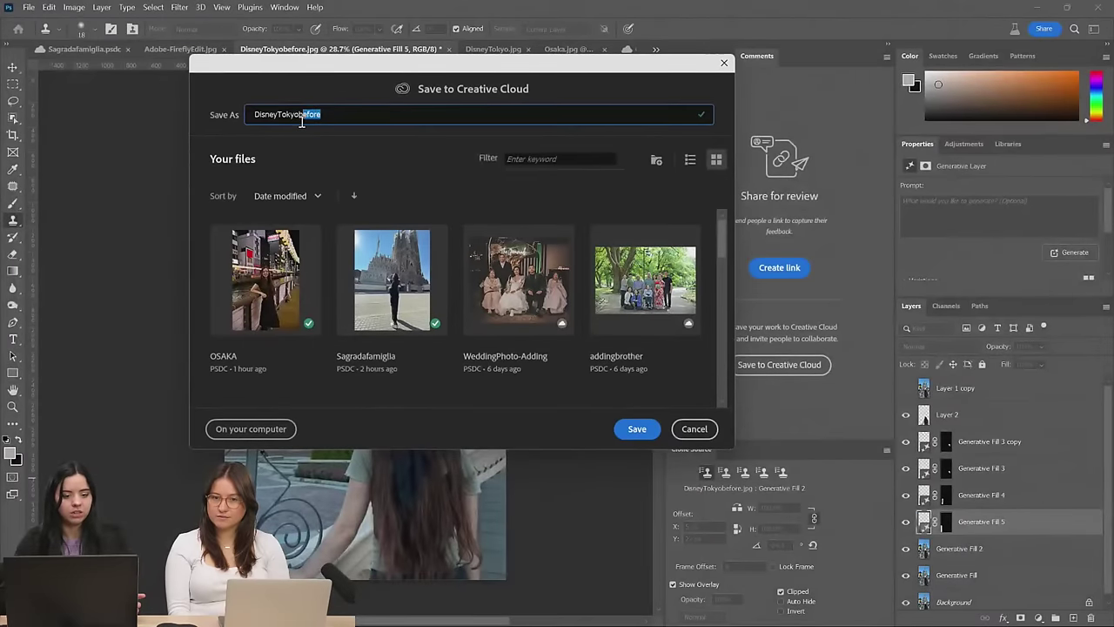
key("BackSpace")
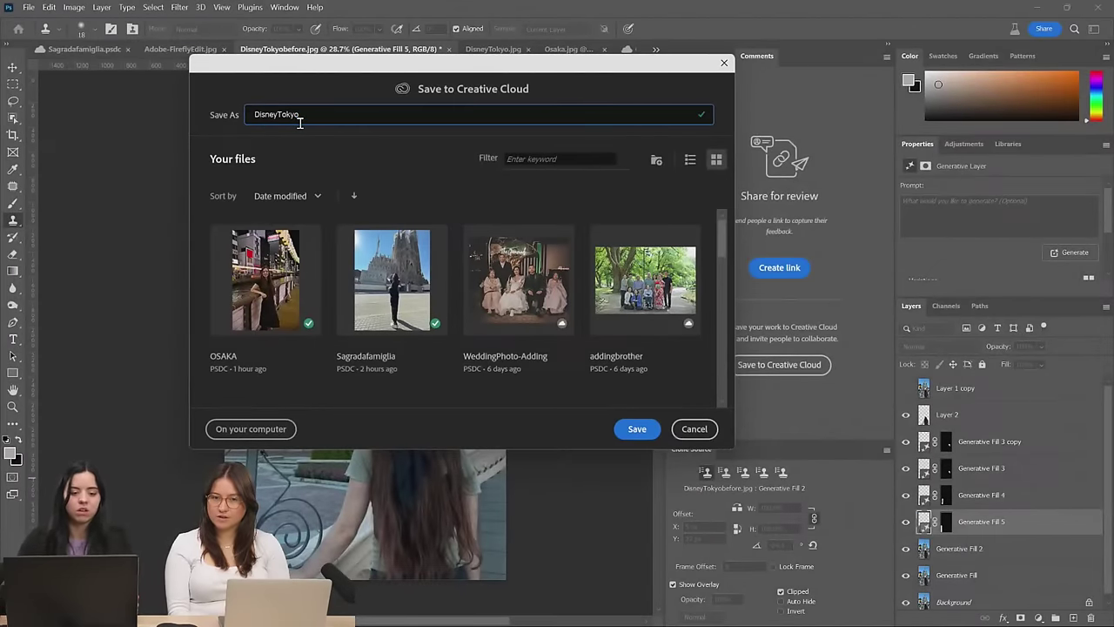
left_click(637, 428)
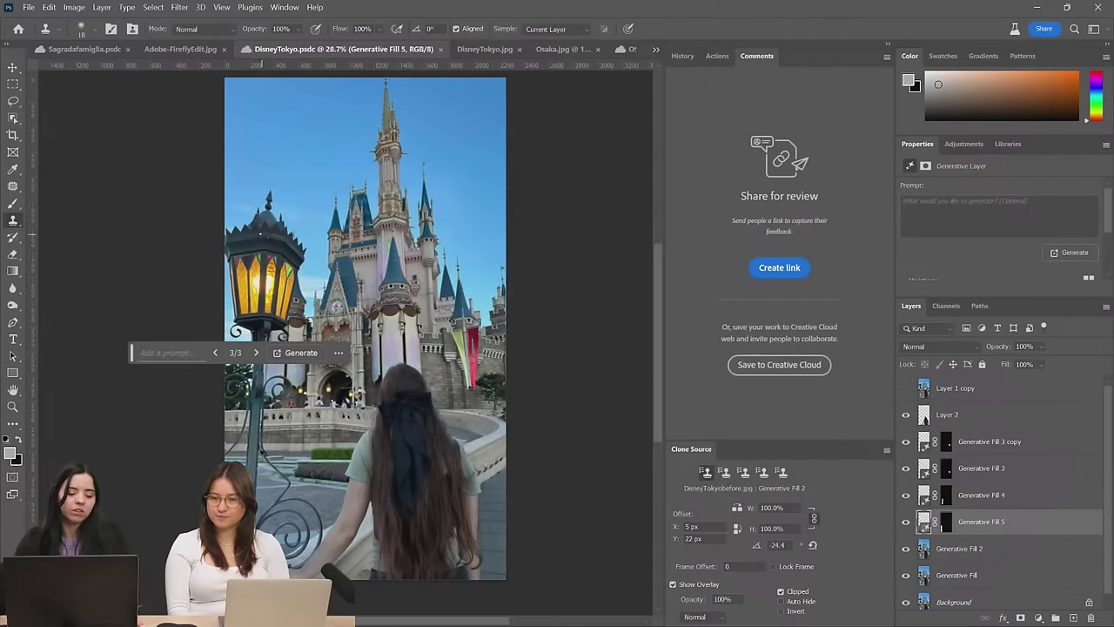
Create an Instagram square post in Adobe Express and resize it to 1080 × 1380 px
key("alt+Tab")
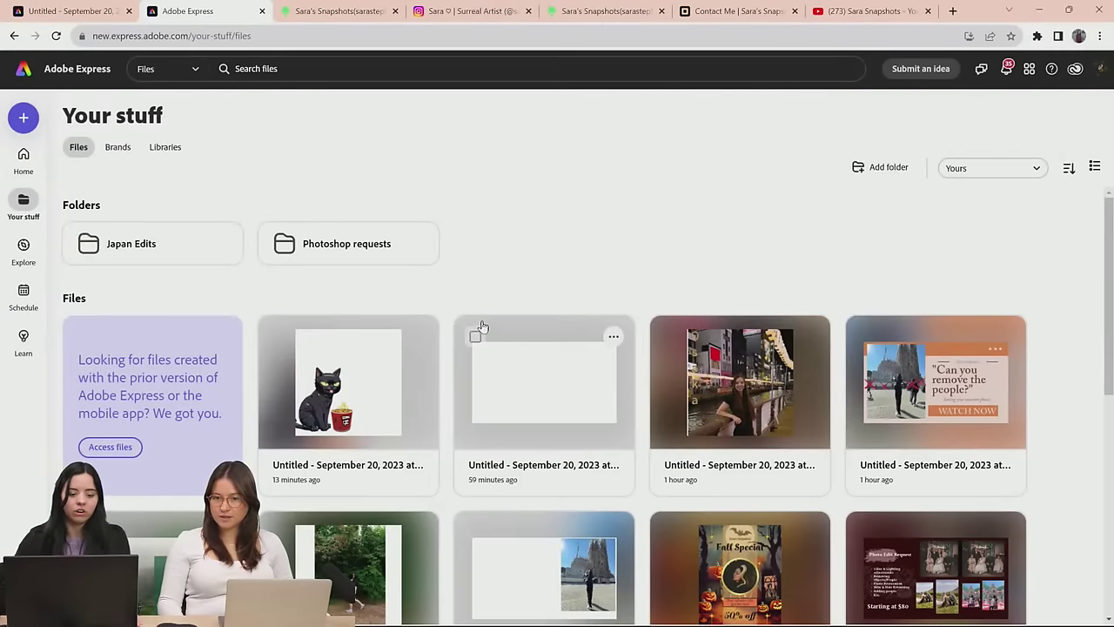
scroll(483, 326, "down", 3)
scroll(444, 346, "up", 3)
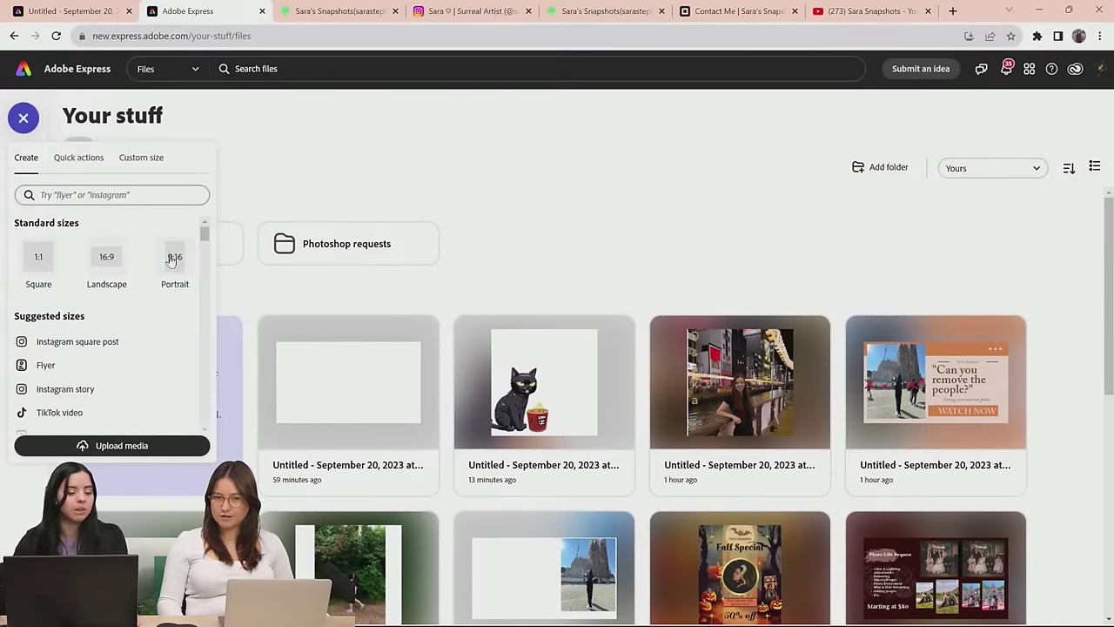
left_click(103, 348)
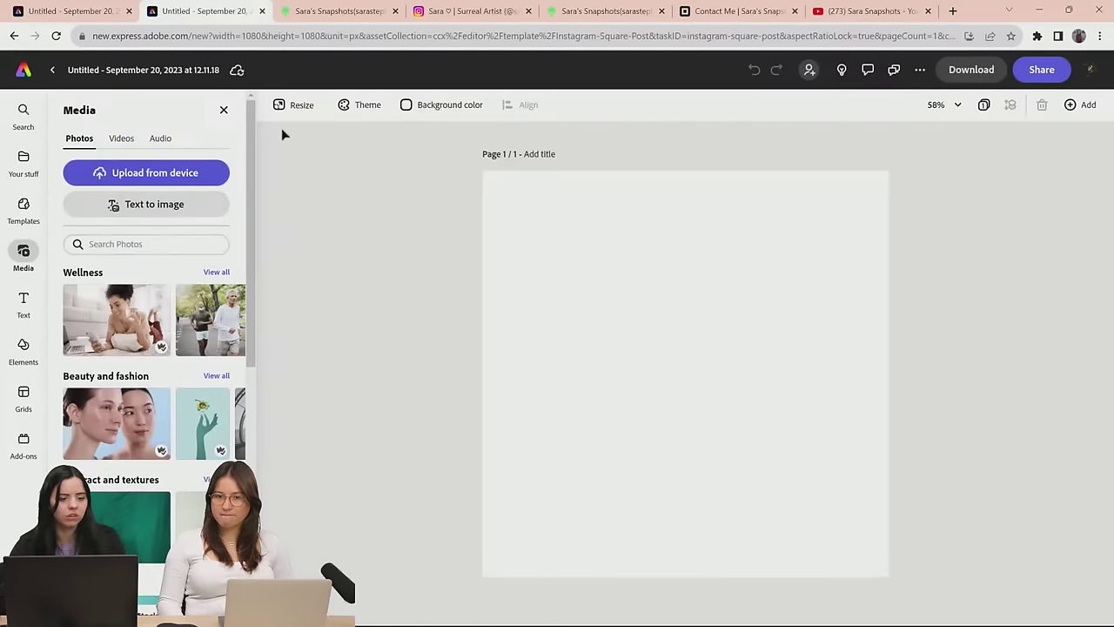
left_click(305, 108)
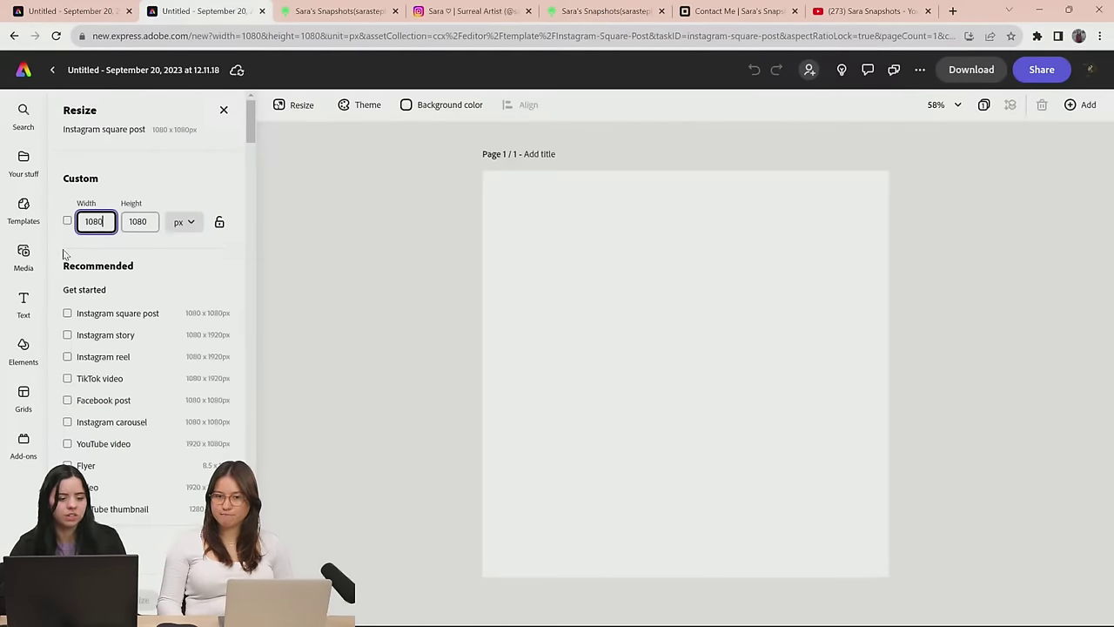
left_click(138, 224)
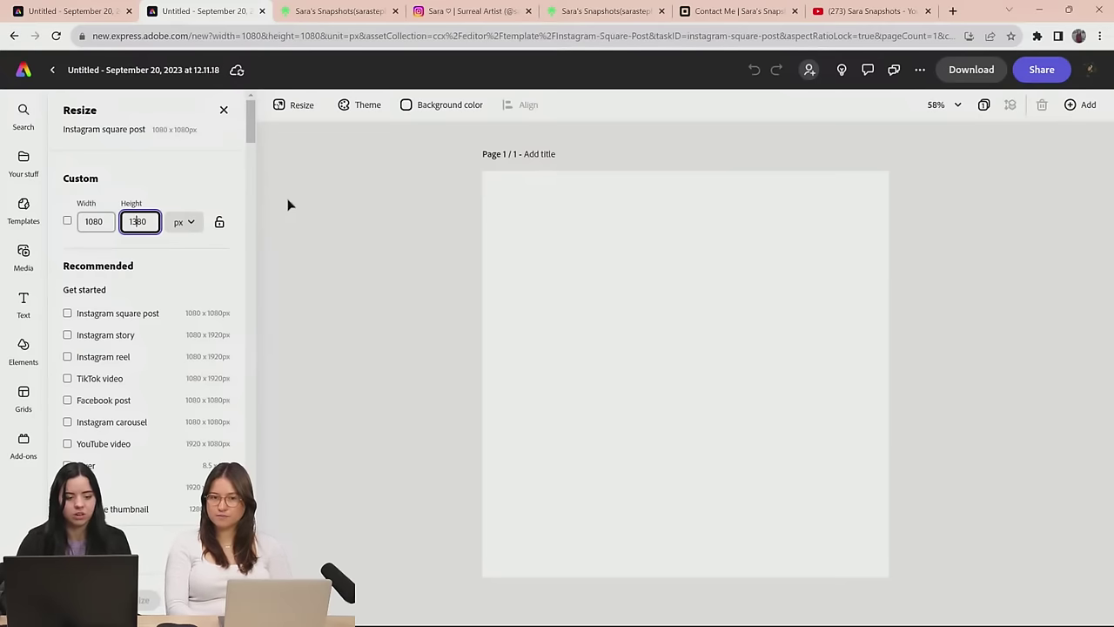
left_click(131, 600)
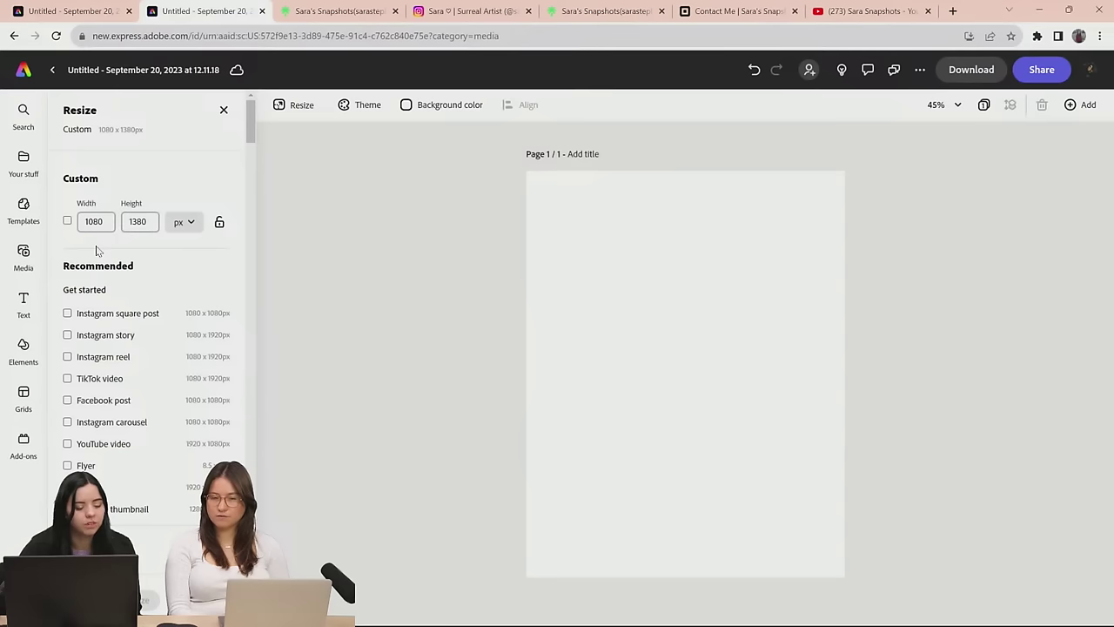
Add the DisneyTokyo file from Your stuff to the page, enlarged to fill its height
left_click(18, 162)
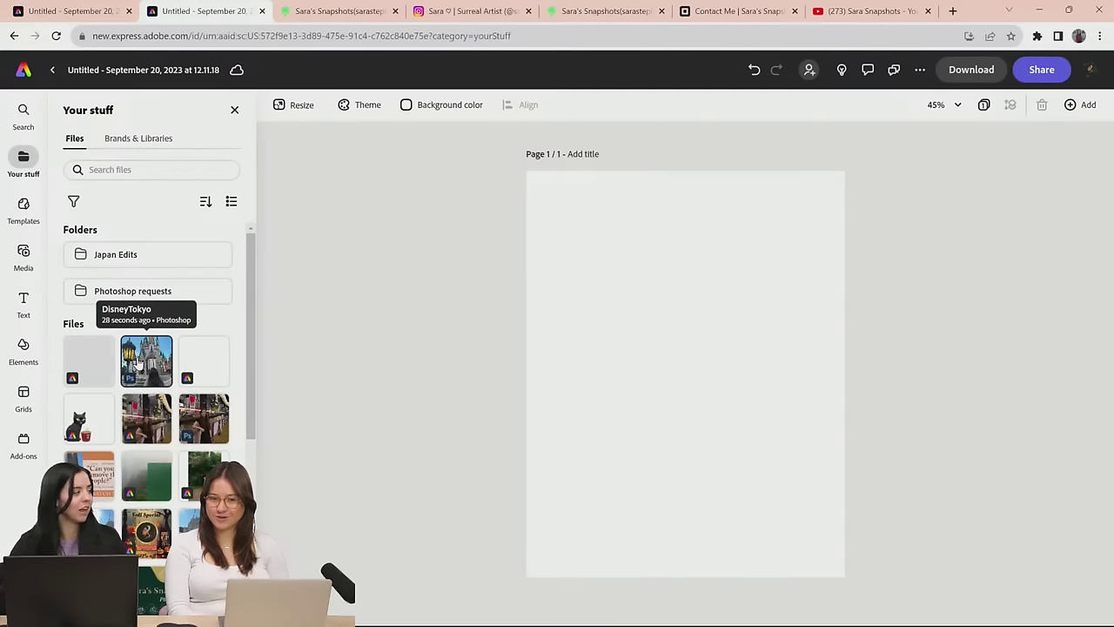
left_click(139, 363)
left_click_drag(730, 296, 841, 178)
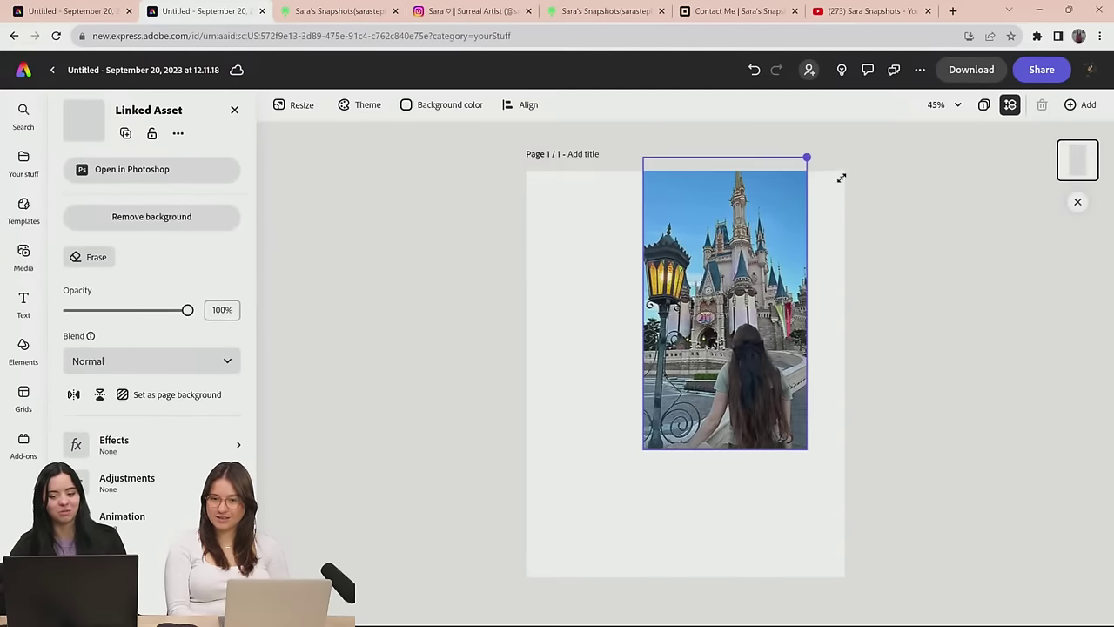
left_click_drag(641, 449, 547, 578)
mouse_move(763, 374)
left_mouse_down()
mouse_move(754, 360)
mouse_move(766, 353)
left_mouse_up()
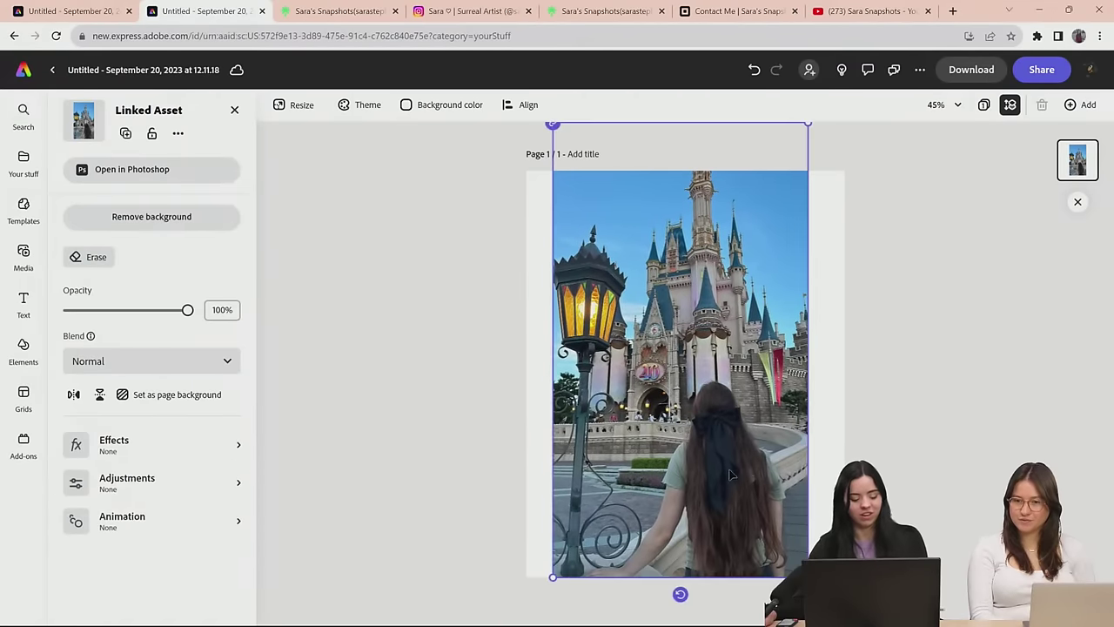
Deselect the photo in Adobe Express and return to Photoshop
key("alt+Tab")
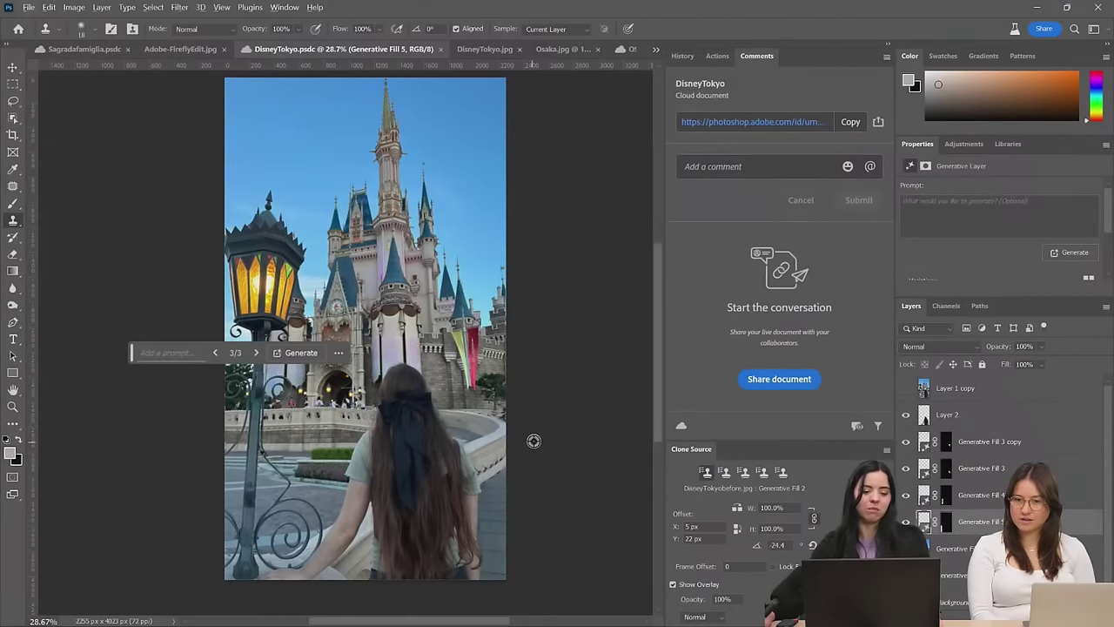
key("alt+Tab")
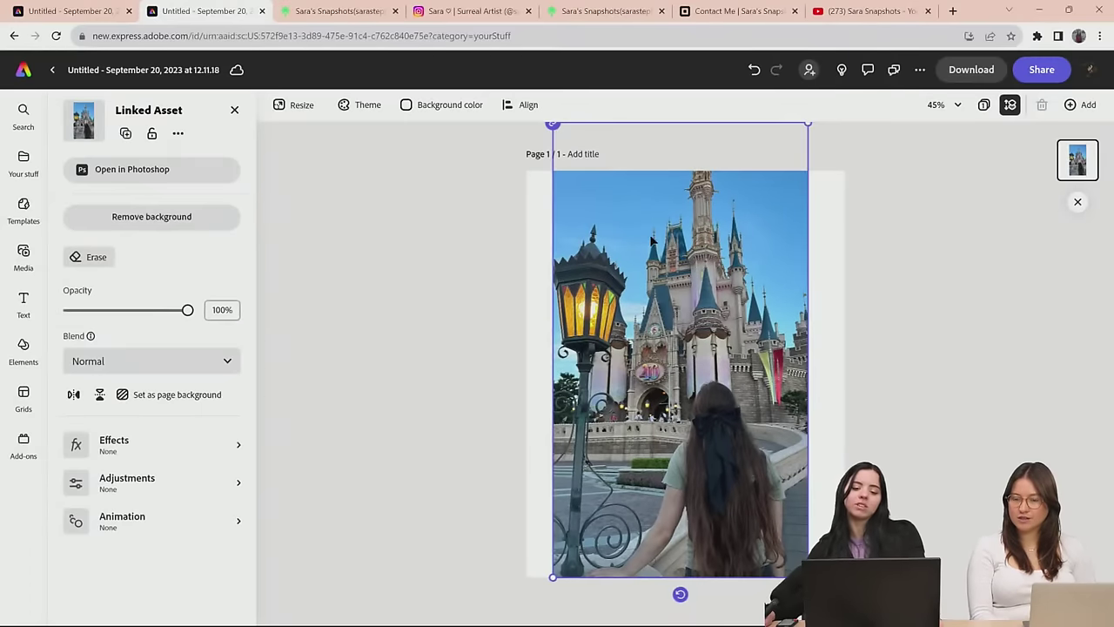
left_click(547, 199)
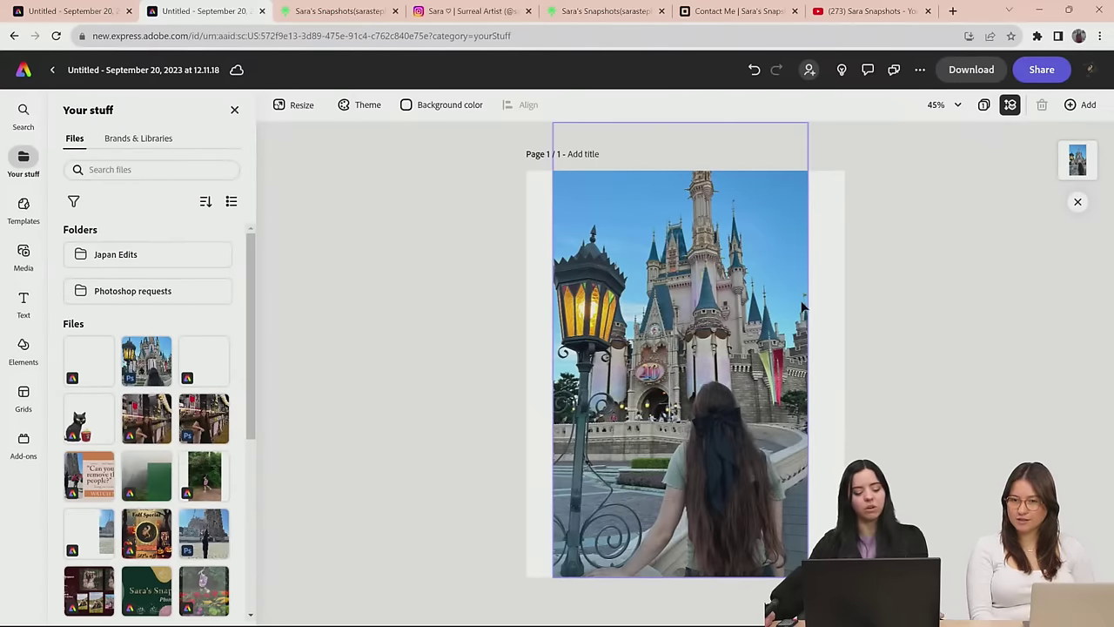
key("alt+Tab")
Bring the castle gate and balcony into view and select the Generative Fill 2 layer
scroll(411, 312, "up", 3)
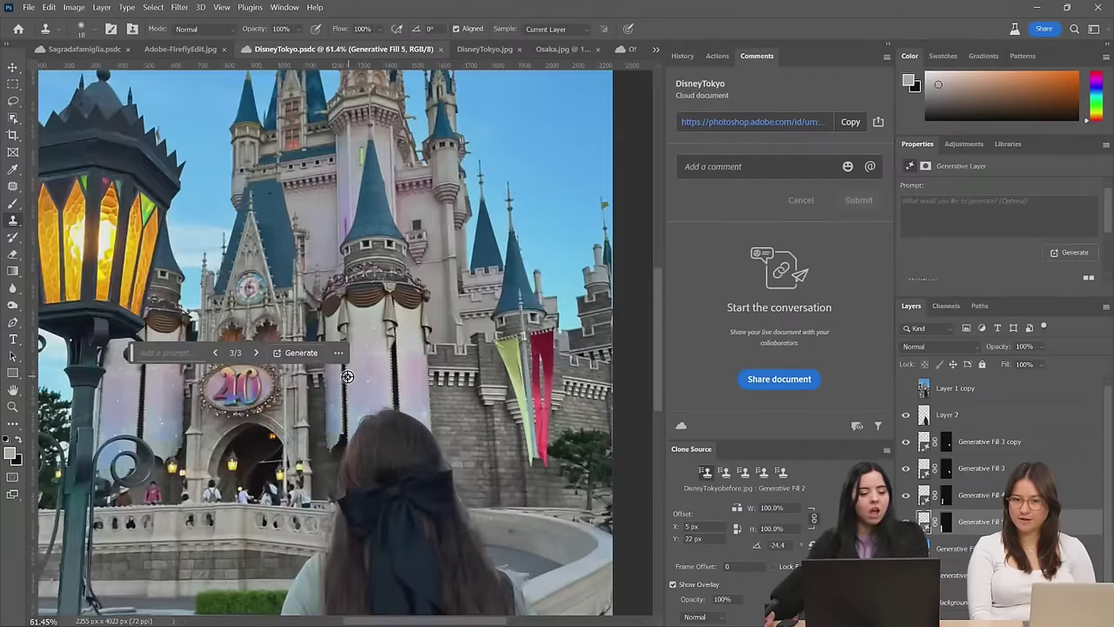
scroll(350, 383, "up", 3)
left_click_drag(316, 452, 543, 268)
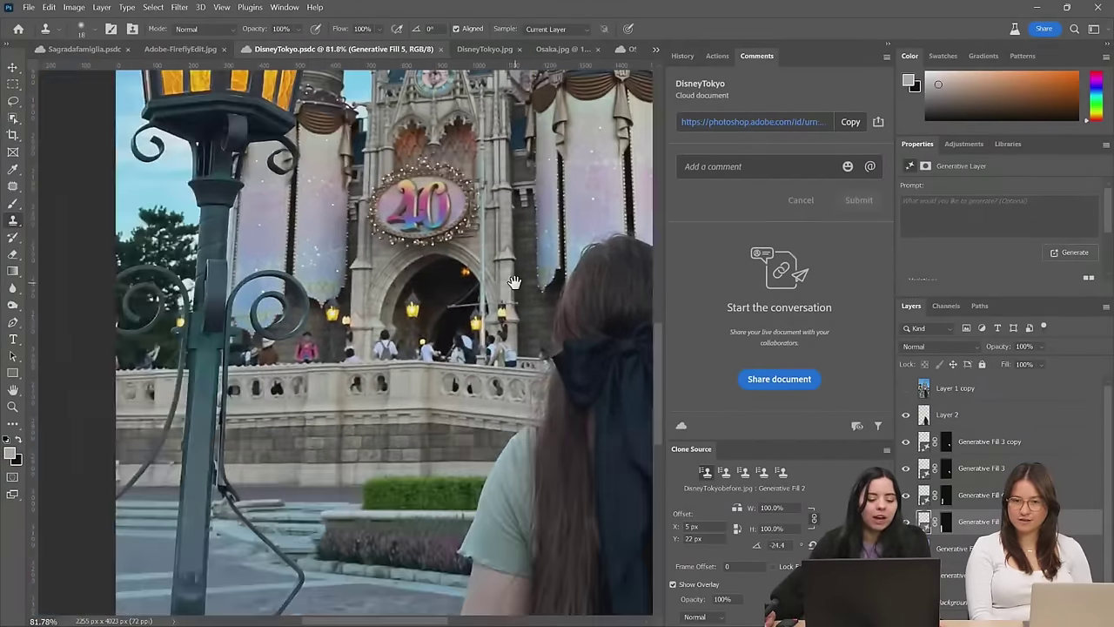
scroll(392, 335, "up", 2)
scroll(559, 391, "up", 1)
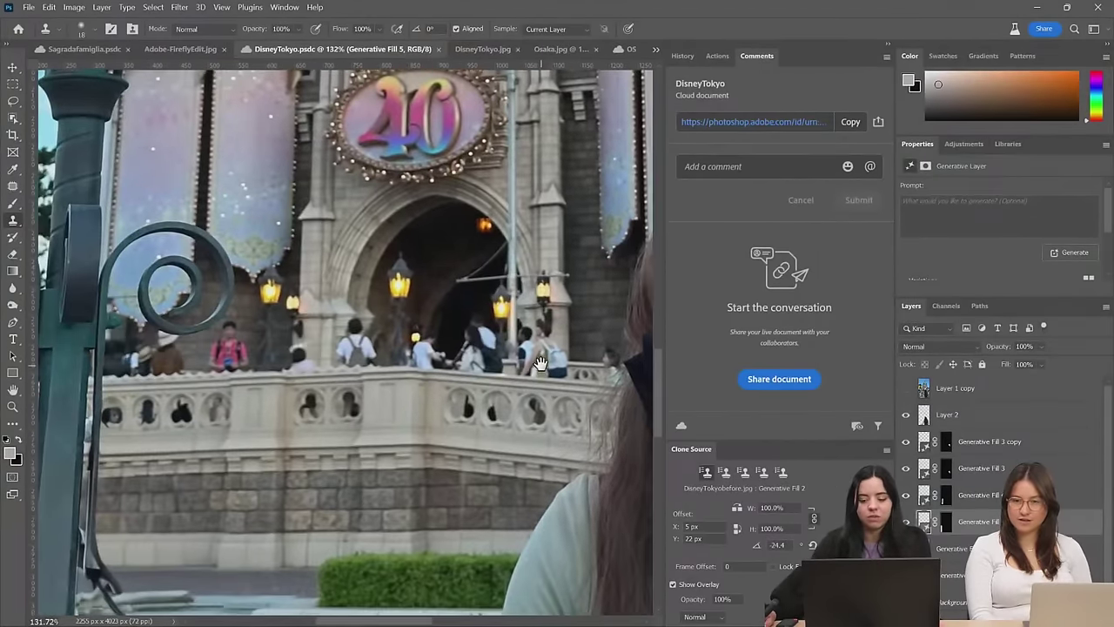
left_click(336, 414, "alt")
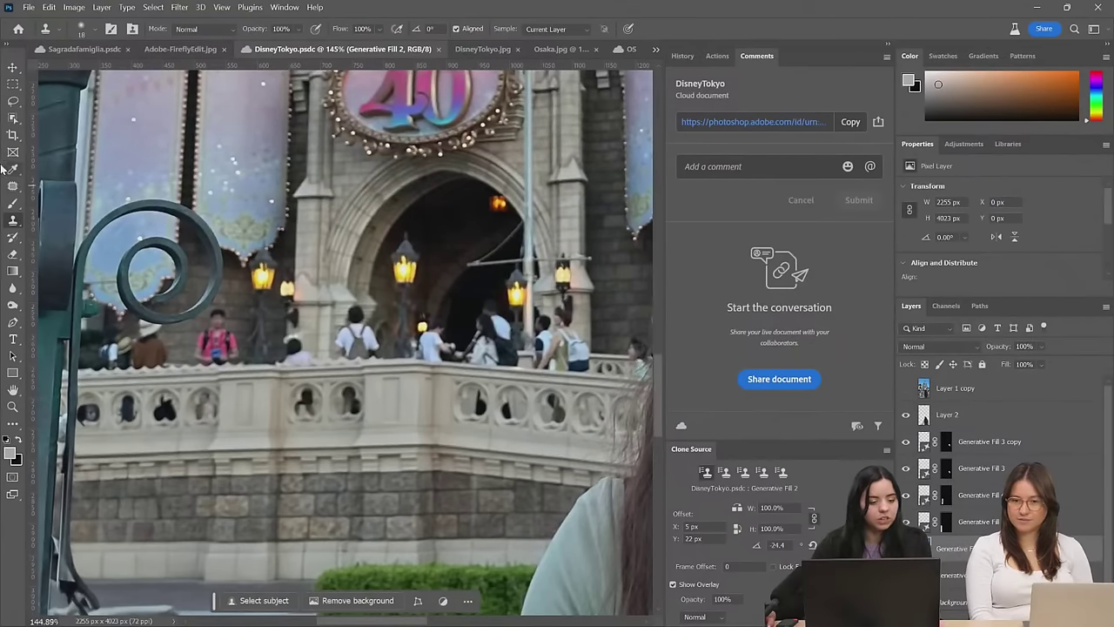
Lasso the crowd along the balcony and run Generative Fill with no prompt
key("l")
mouse_move(618, 387)
left_mouse_down()
mouse_move(644, 374)
mouse_move(644, 343)
mouse_move(595, 314)
mouse_move(530, 314)
mouse_move(508, 302)
mouse_move(419, 317)
mouse_move(354, 298)
mouse_move(311, 329)
mouse_move(226, 301)
mouse_move(204, 324)
mouse_move(117, 326)
mouse_move(92, 357)
mouse_move(99, 369)
mouse_move(144, 374)
mouse_move(300, 350)
mouse_move(627, 383)
left_mouse_up()
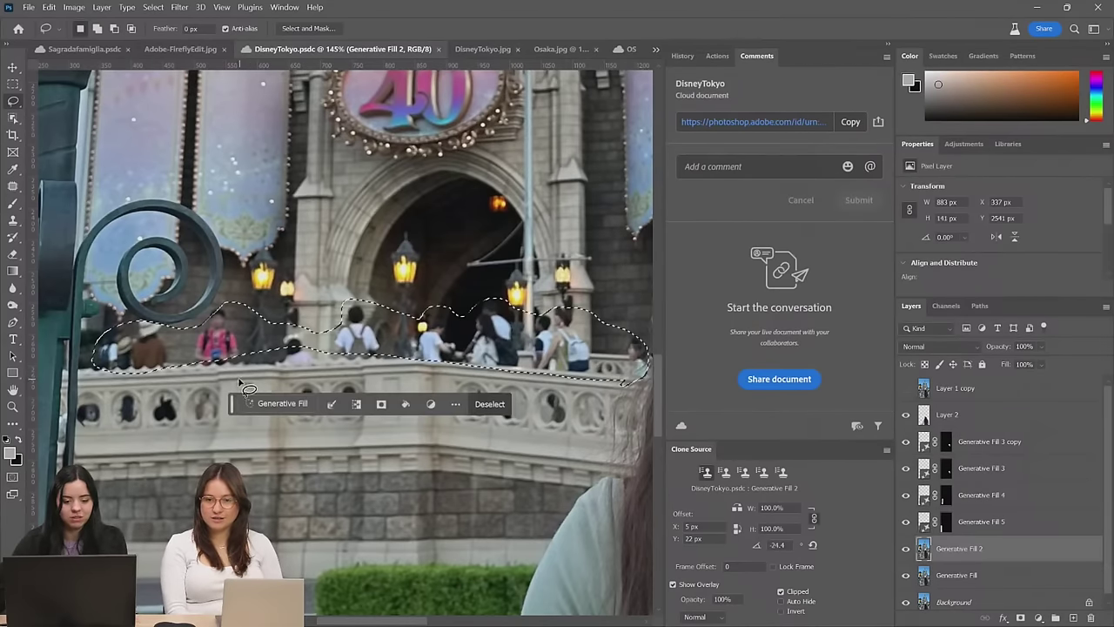
mouse_move(183, 363)
left_mouse_down()
mouse_move(443, 377)
mouse_move(499, 367)
left_mouse_up()
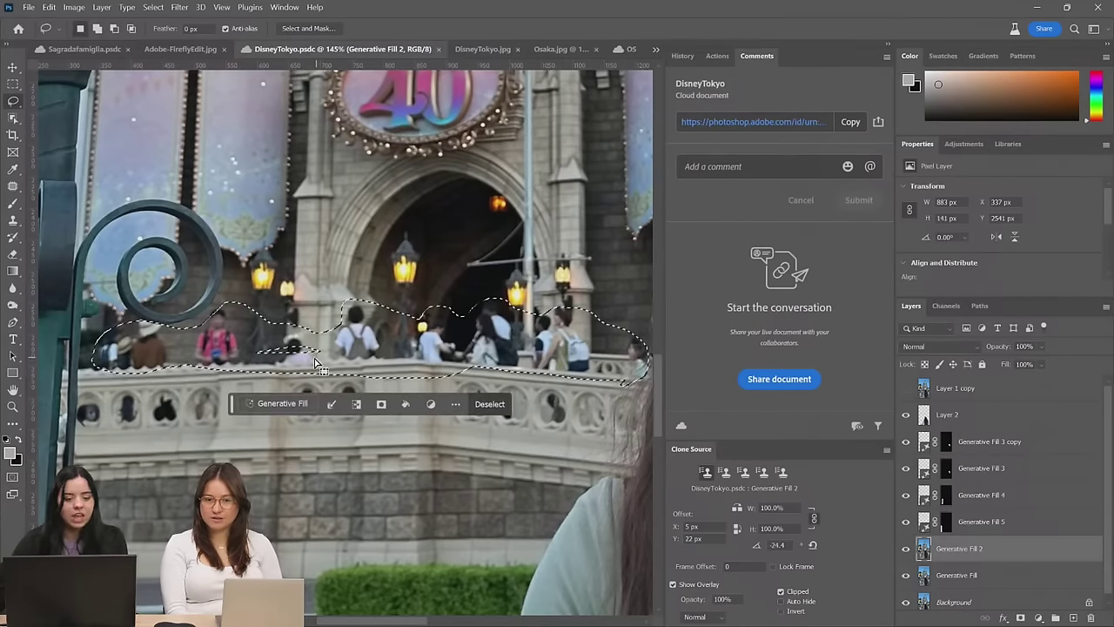
mouse_move(346, 350)
left_mouse_down()
mouse_move(248, 354)
mouse_move(348, 357)
left_mouse_up()
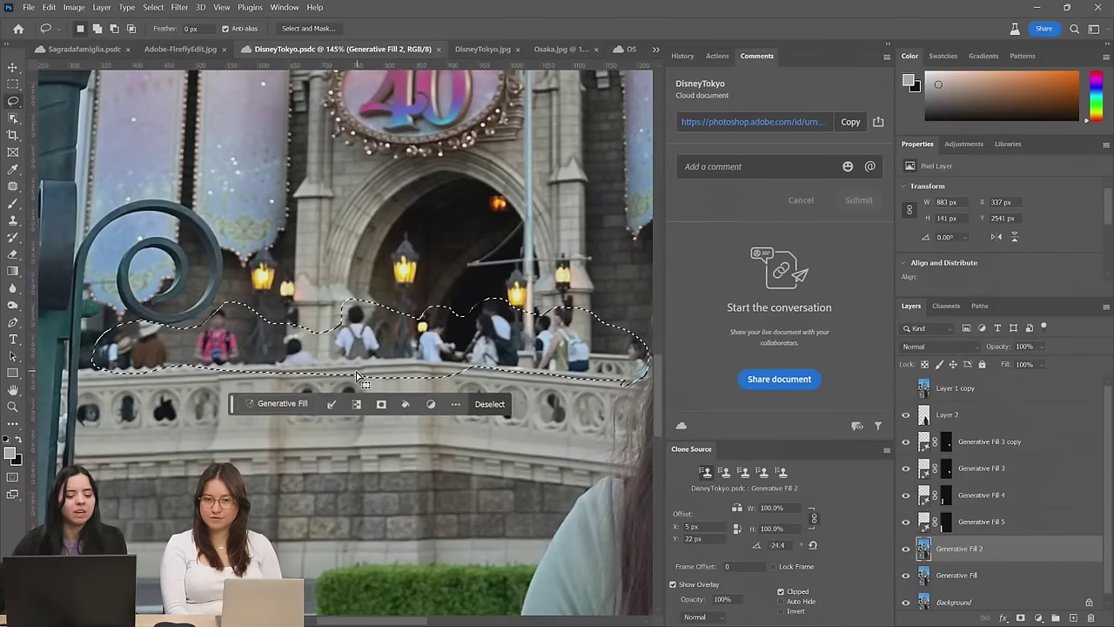
mouse_move(231, 389)
left_mouse_down()
mouse_move(644, 398)
mouse_move(638, 370)
left_mouse_up()
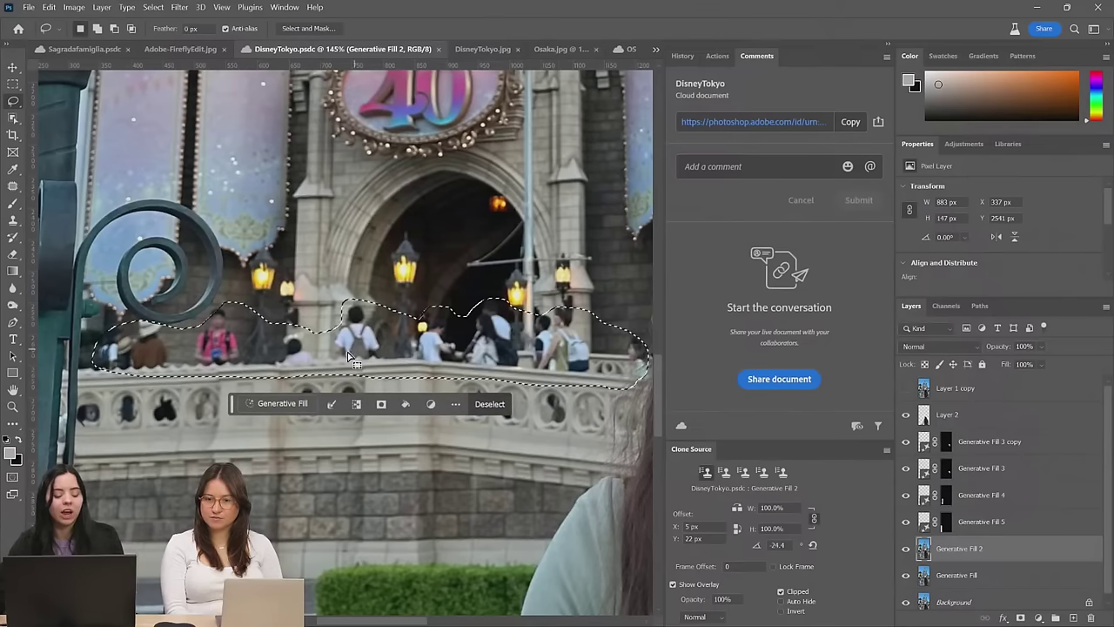
mouse_move(236, 317)
left_mouse_down()
mouse_move(208, 309)
mouse_move(191, 334)
mouse_move(212, 352)
mouse_move(228, 322)
left_mouse_up()
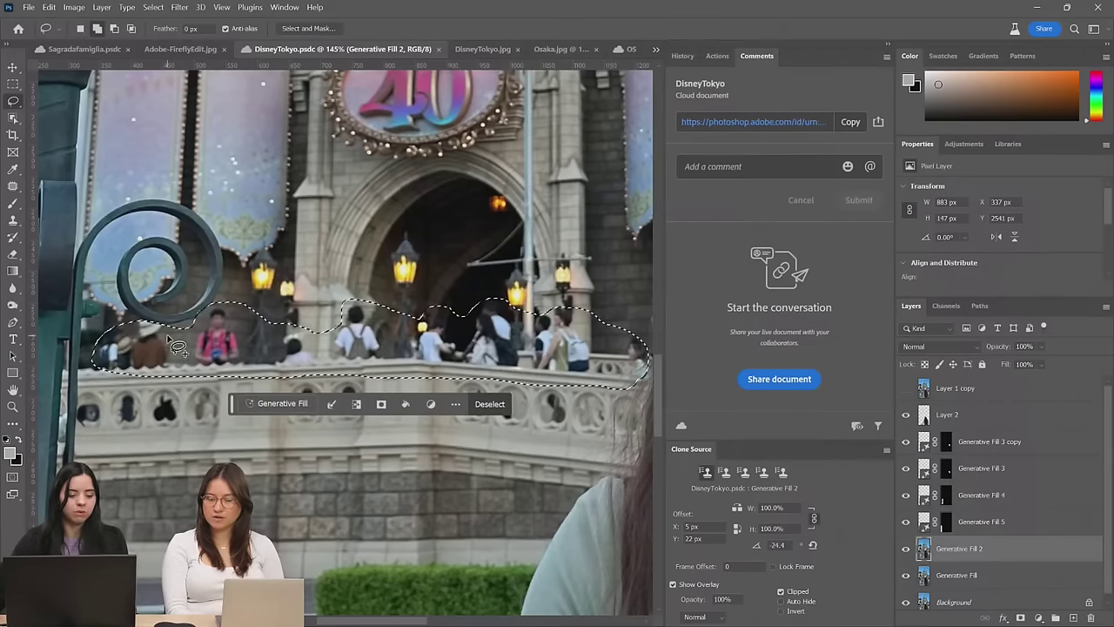
left_click_drag(120, 390, 104, 374)
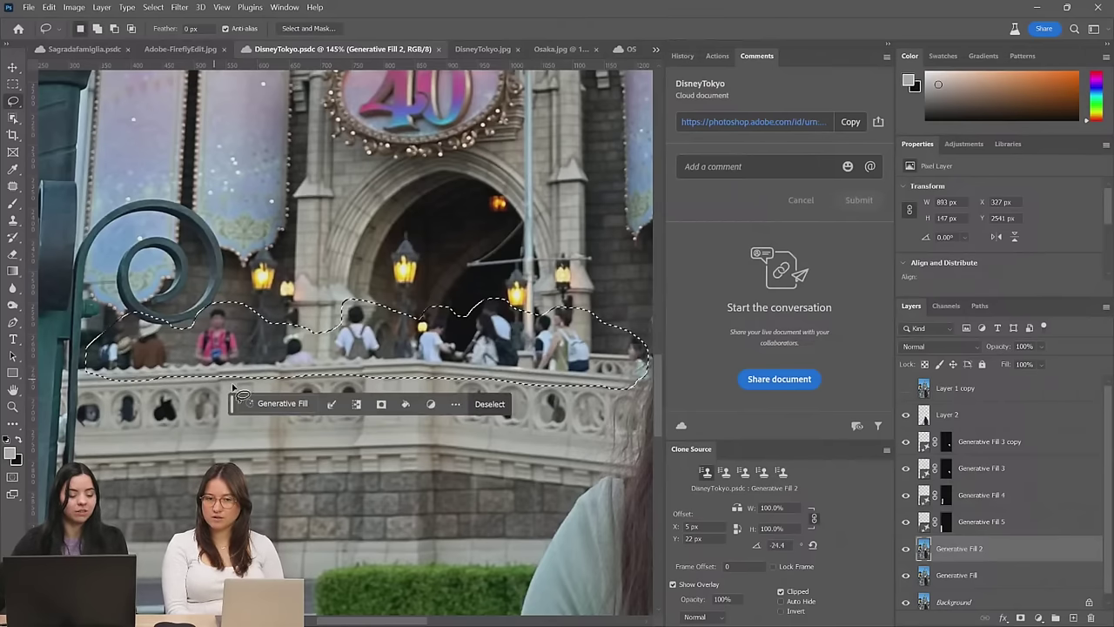
left_click(277, 404)
left_click(494, 407)
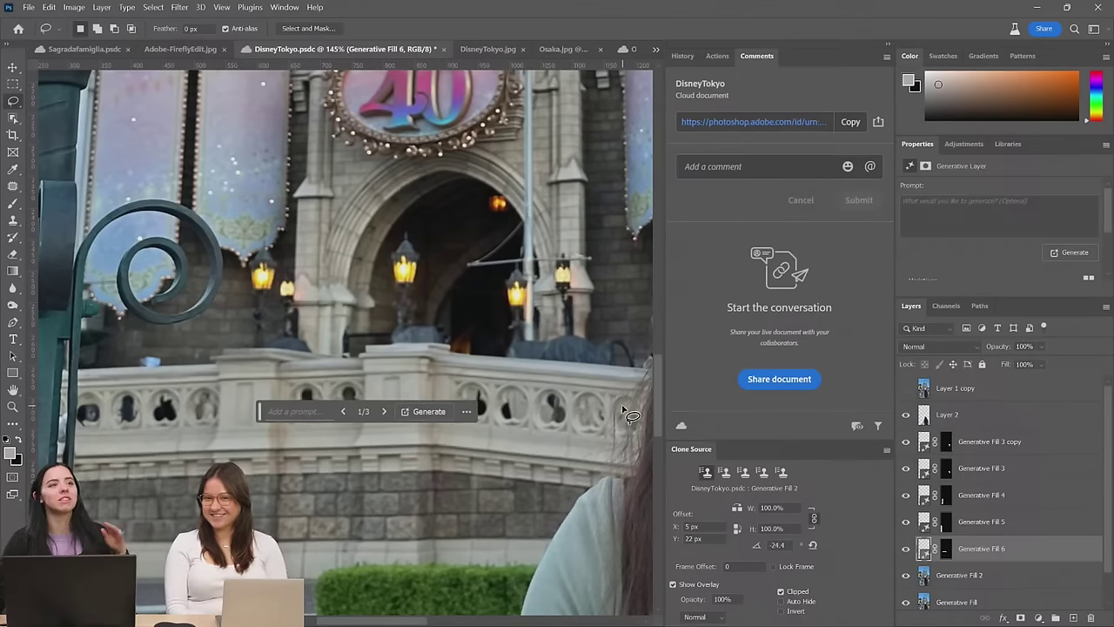
Switch Generative Fill 6 to variation 3 of 3, review it, and bring Adobe Express forward
left_click(385, 410)
left_click(385, 411)
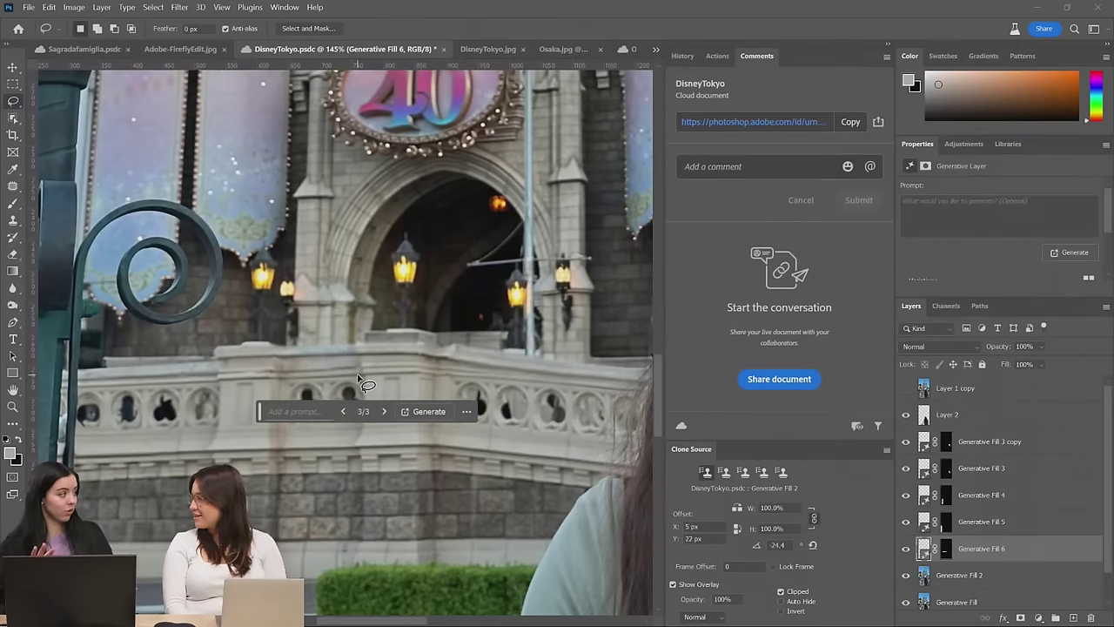
scroll(409, 278, "down", 5)
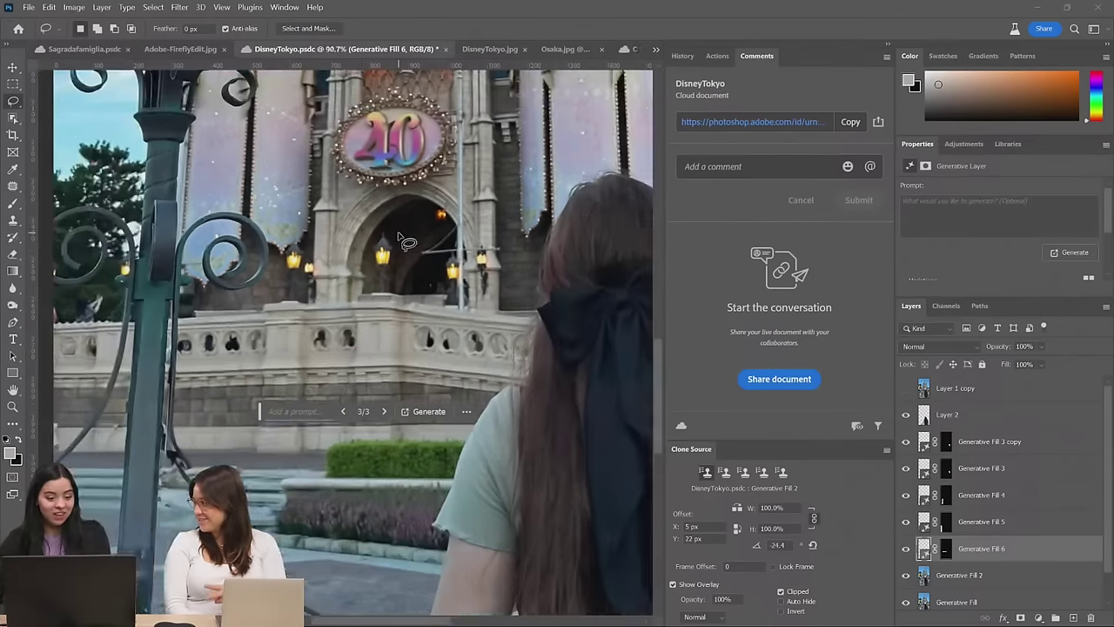
scroll(417, 223, "up", 5)
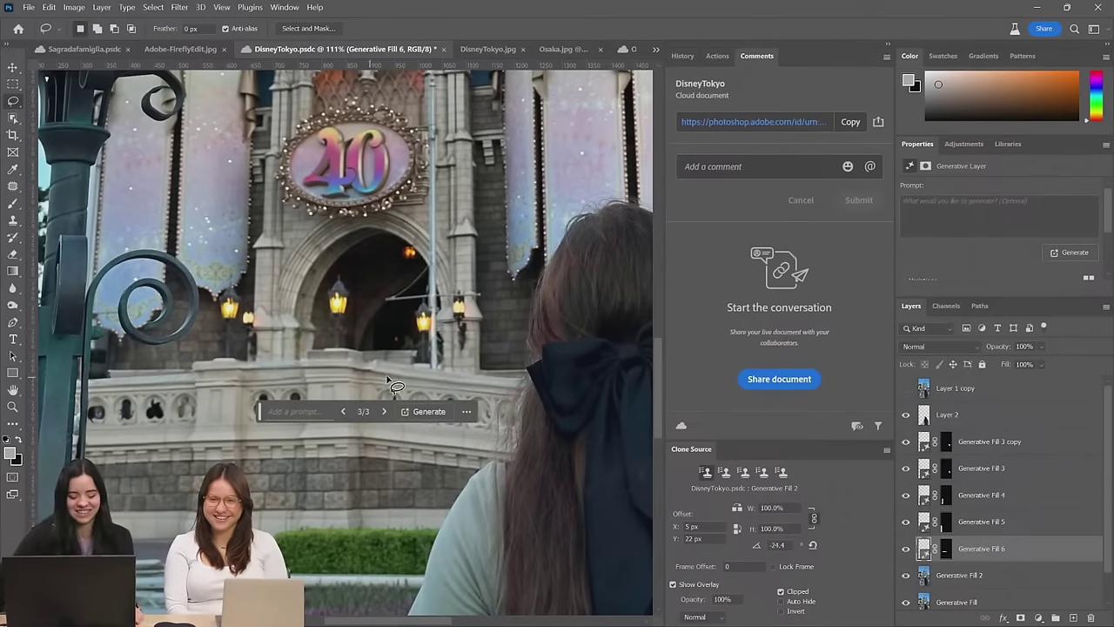
scroll(376, 392, "down", 5)
scroll(376, 391, "up", 5)
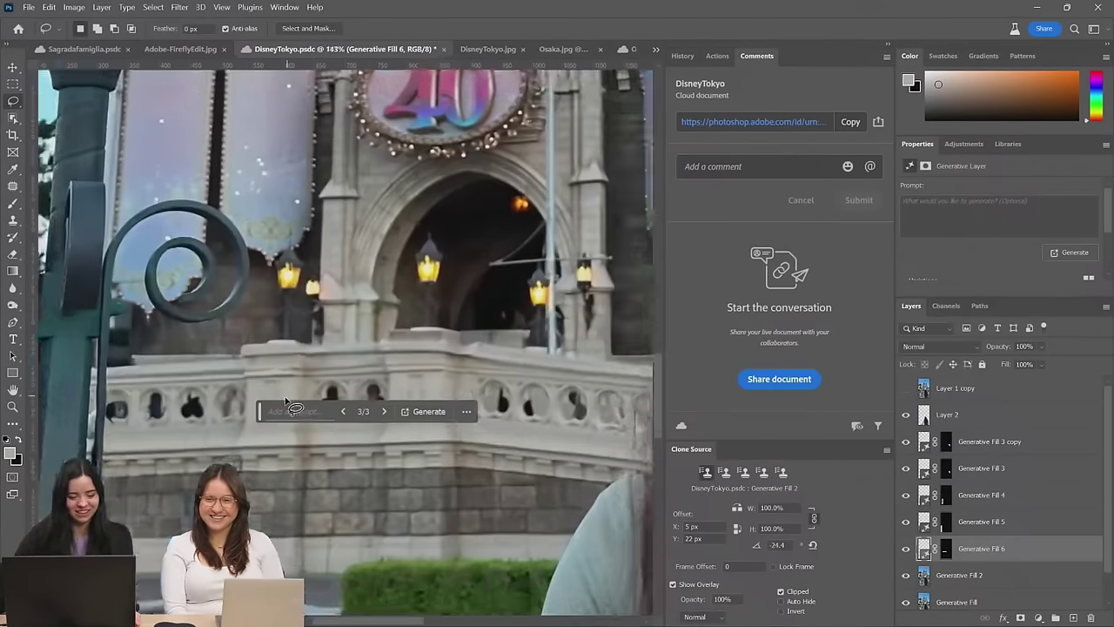
scroll(226, 403, "down", 4)
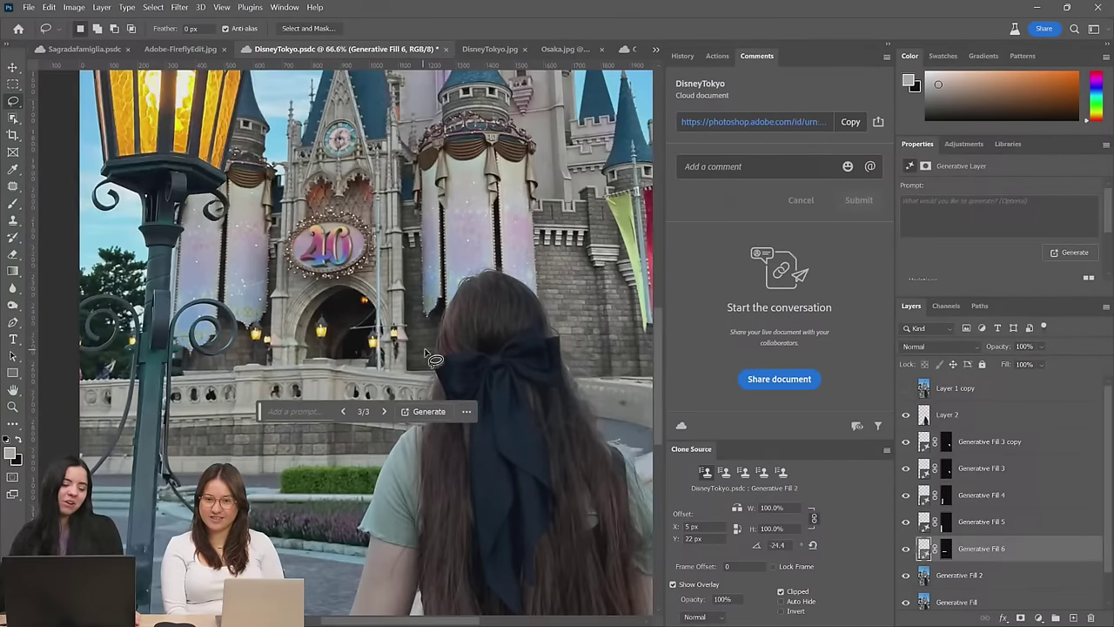
key("alt+Tab")
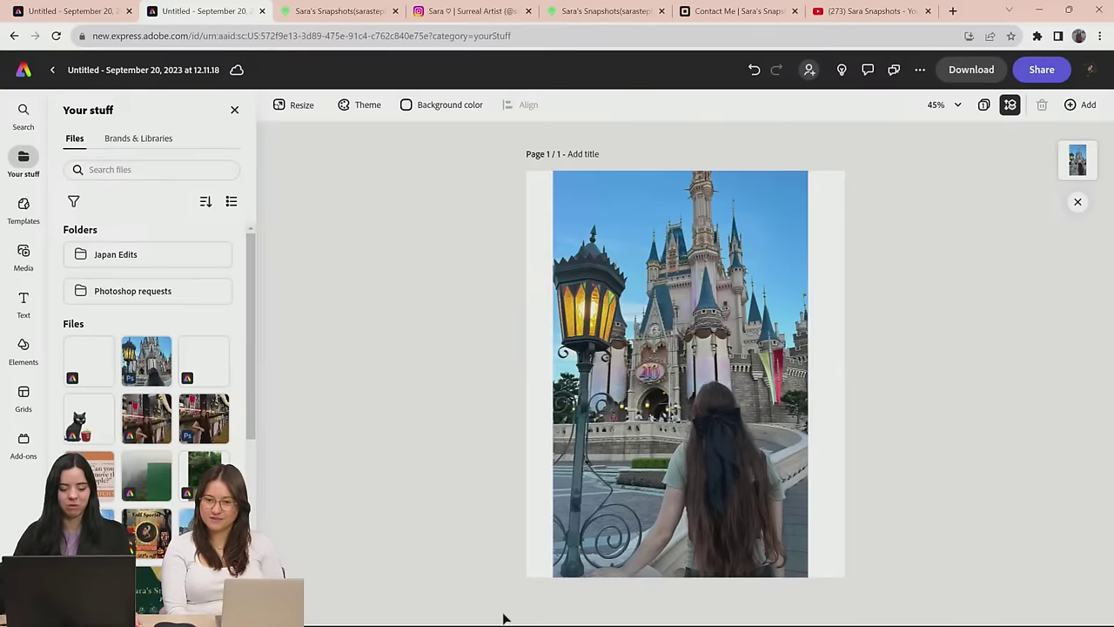
Update the linked DisneyTokyo photo in Express to the balcony-cleared version, then return to Photoshop
key("alt+Tab")
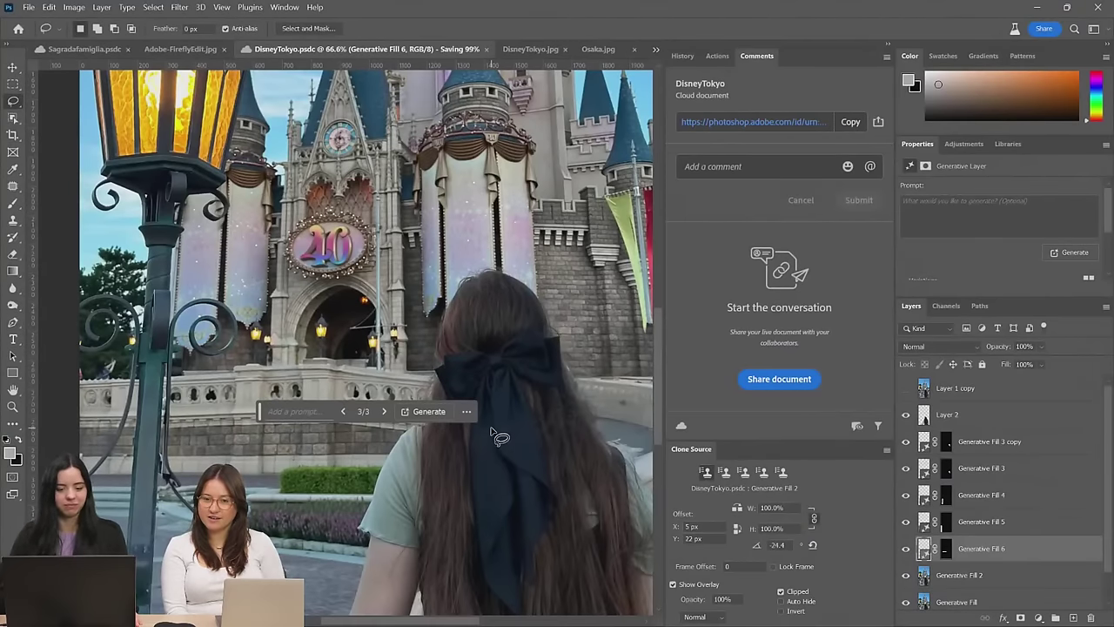
key("alt+Tab")
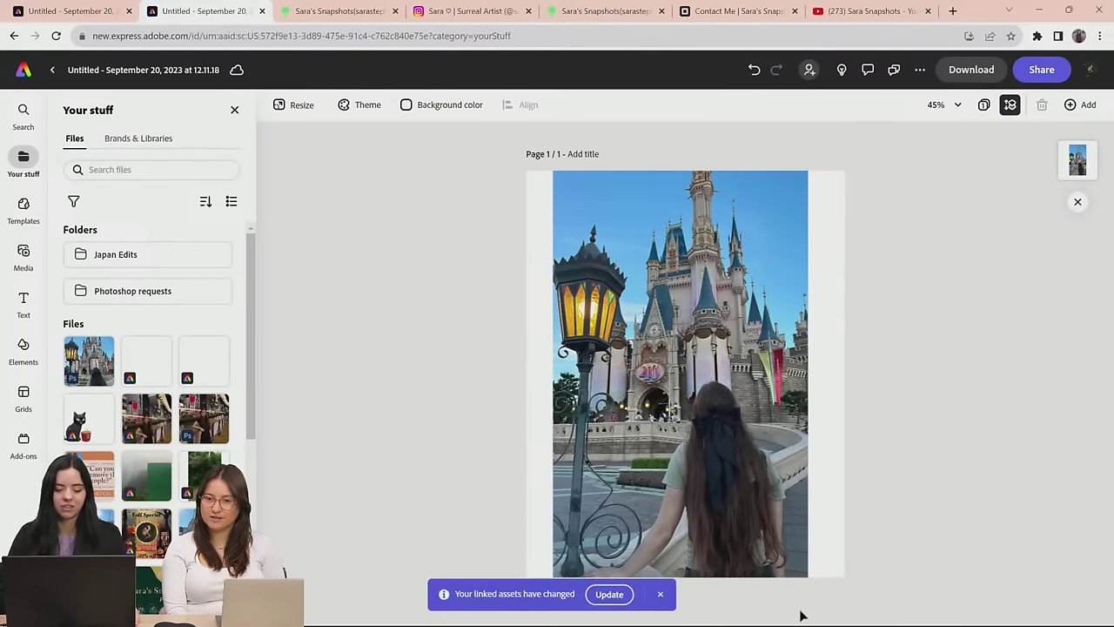
left_click(610, 593)
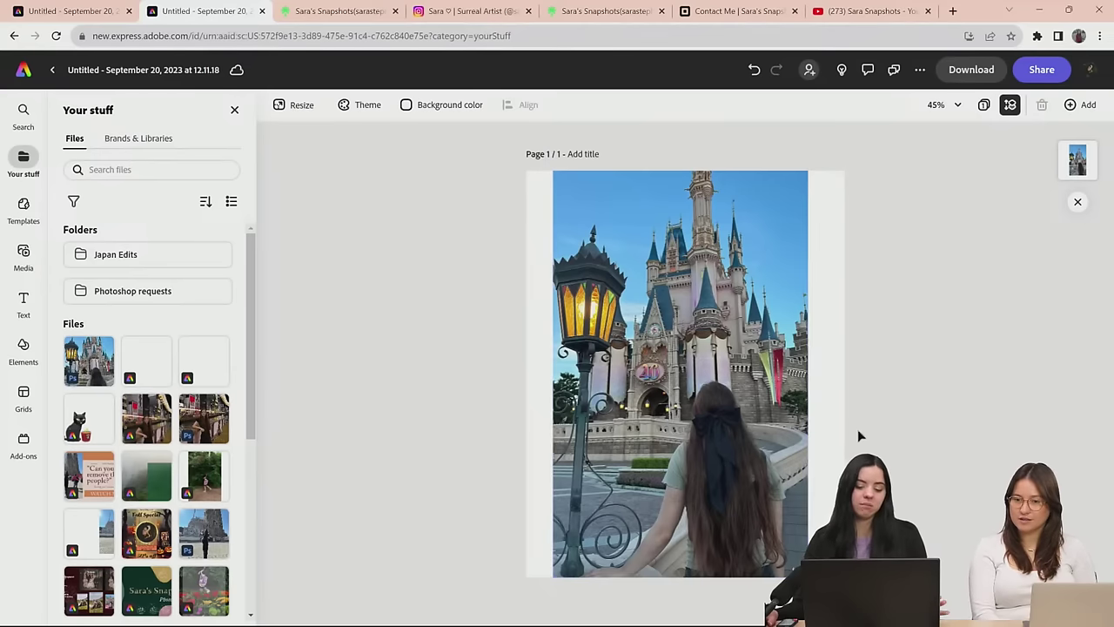
left_click(759, 380)
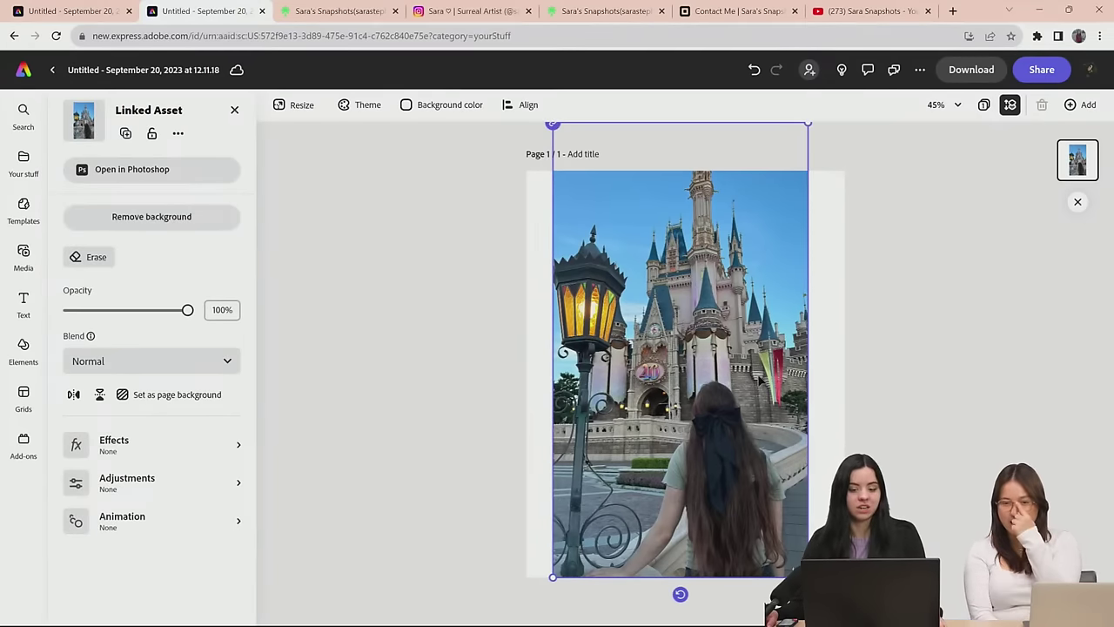
key("alt+Tab")
scroll(470, 326, "down", 5)
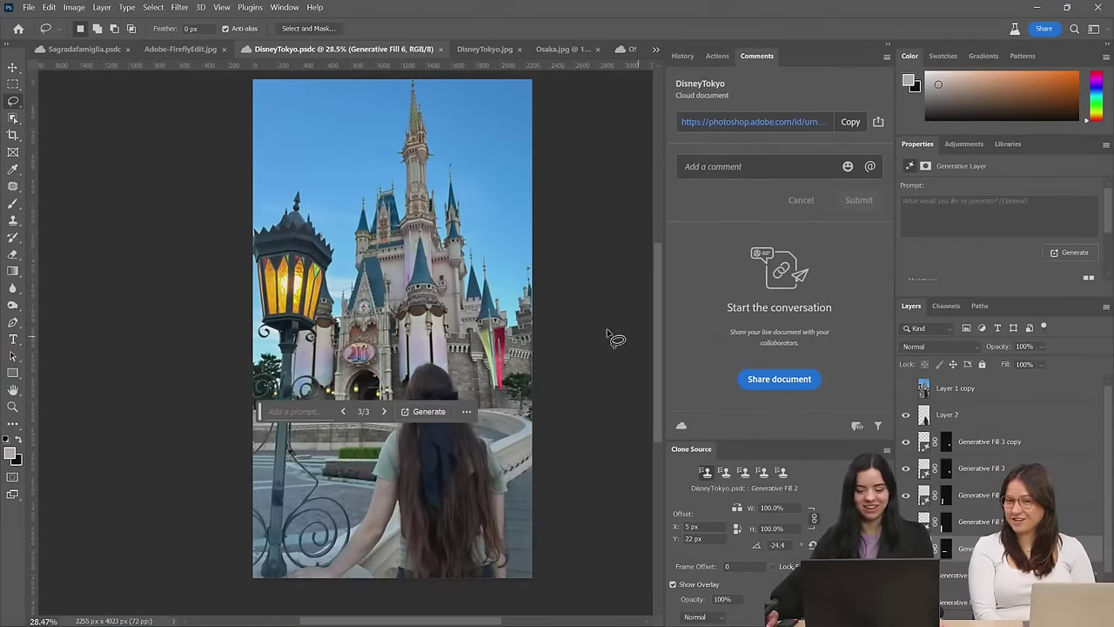
Crop outward to extend the canvas left, right and above the photo, then save
scroll(609, 338, "down", 1)
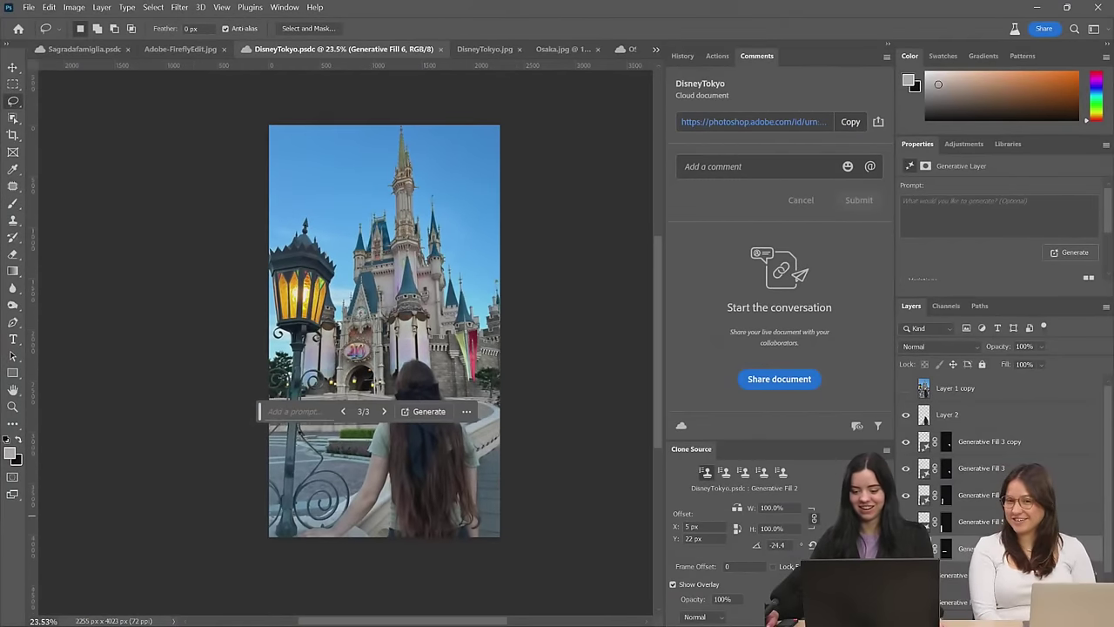
left_click(13, 117)
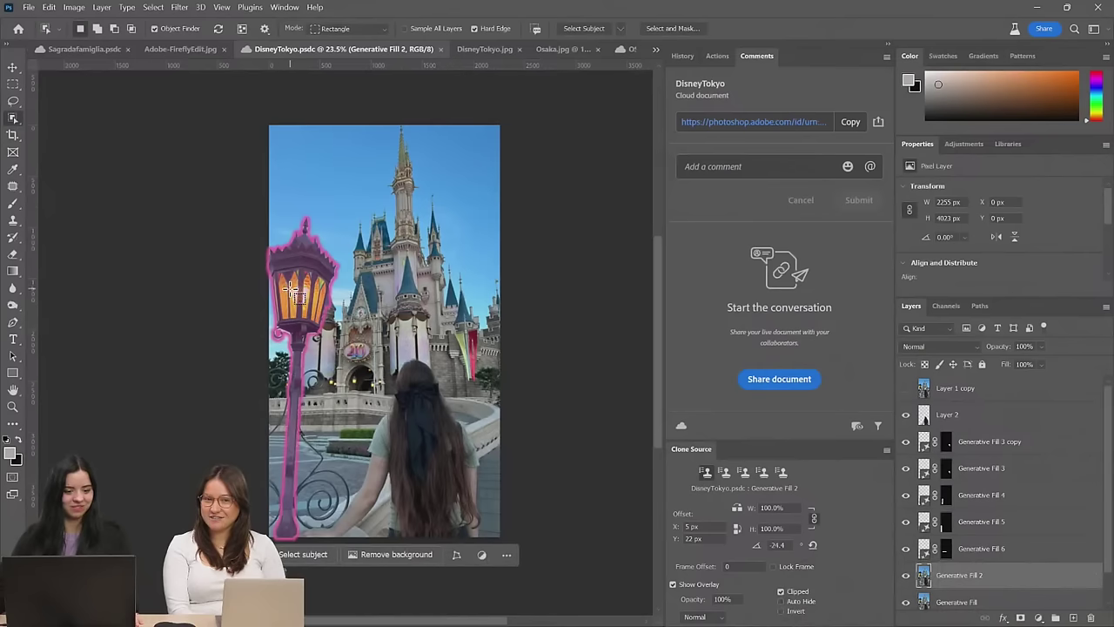
left_click(13, 134)
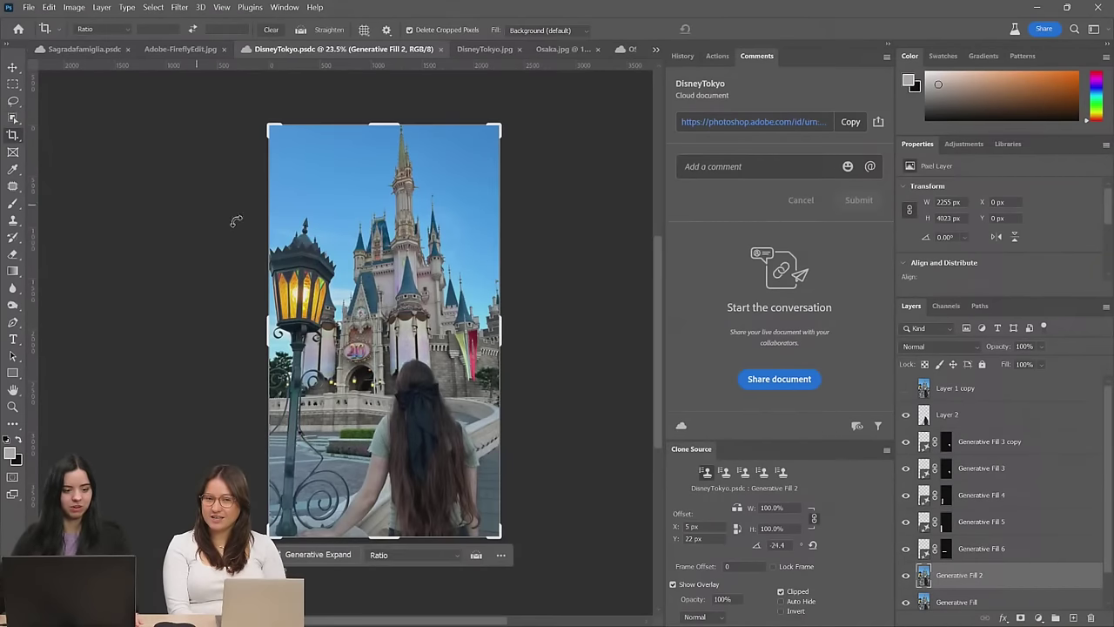
left_click_drag(269, 324, 242, 331)
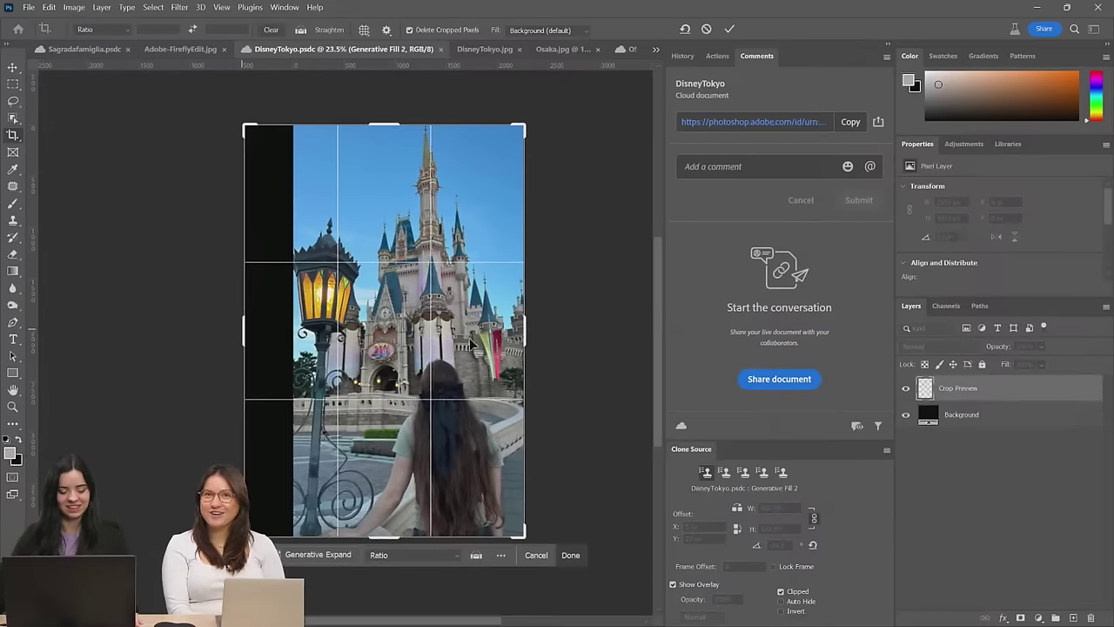
left_click_drag(533, 336, 553, 328)
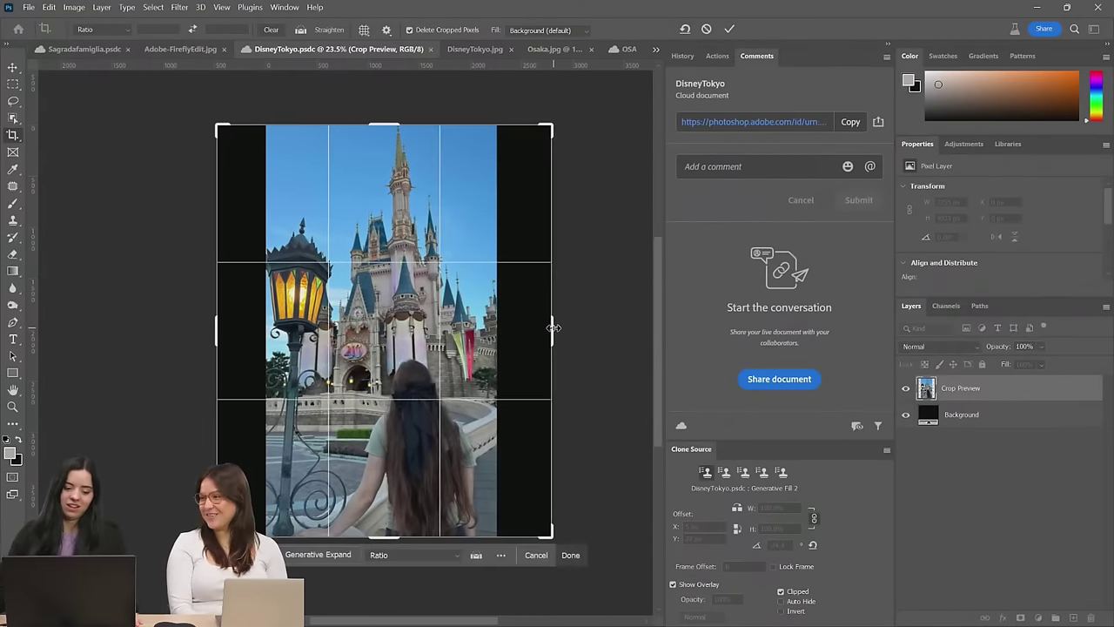
left_click_drag(387, 129, 386, 120)
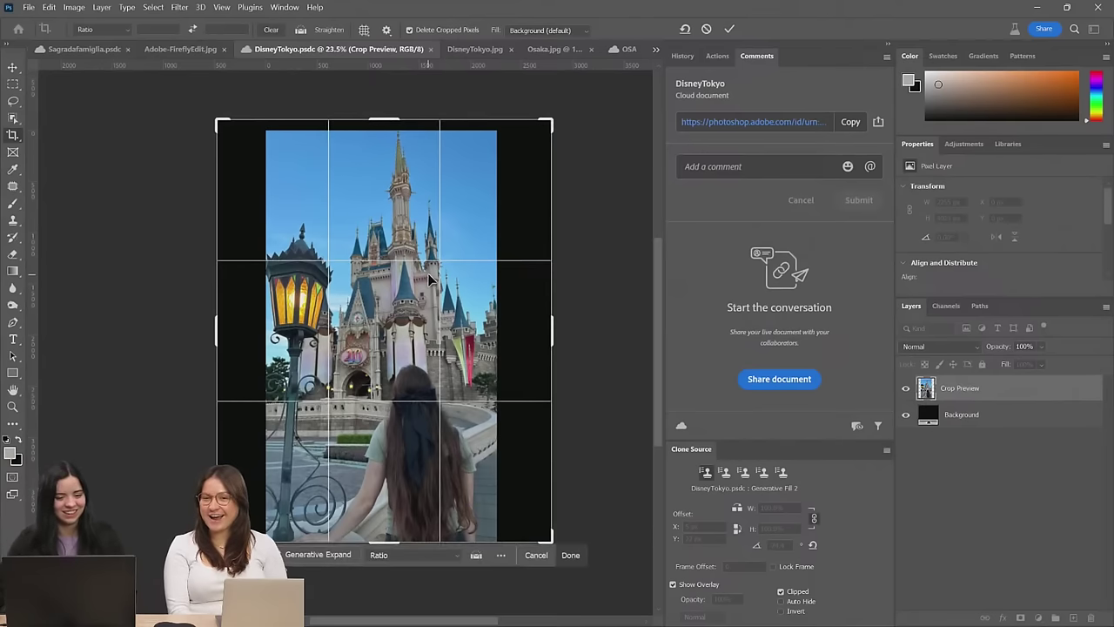
key("Return")
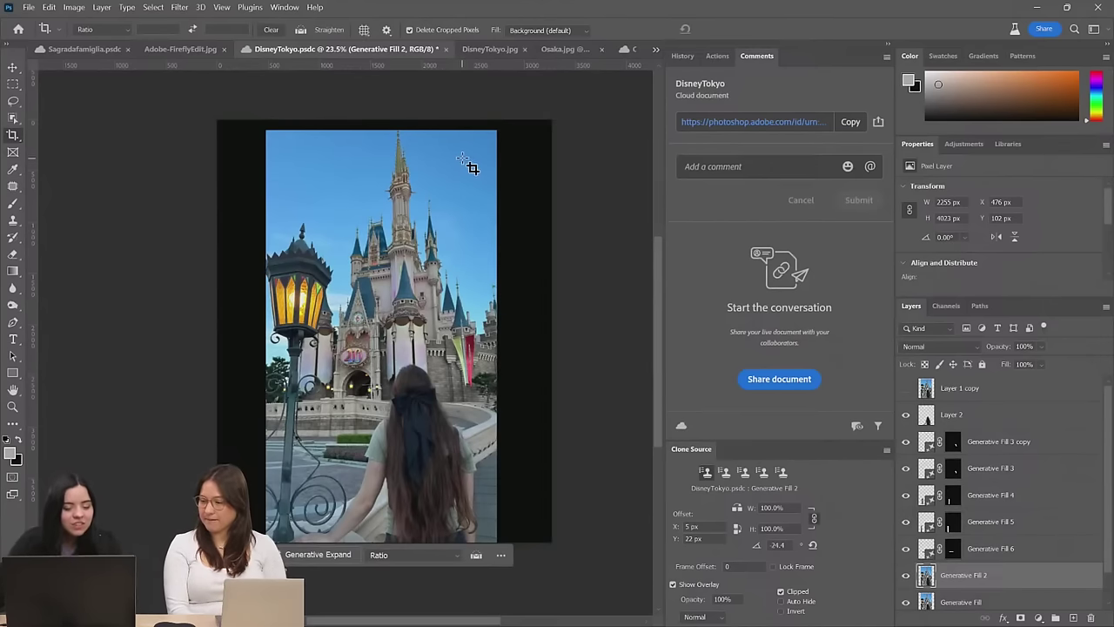
key("ctrl+s")
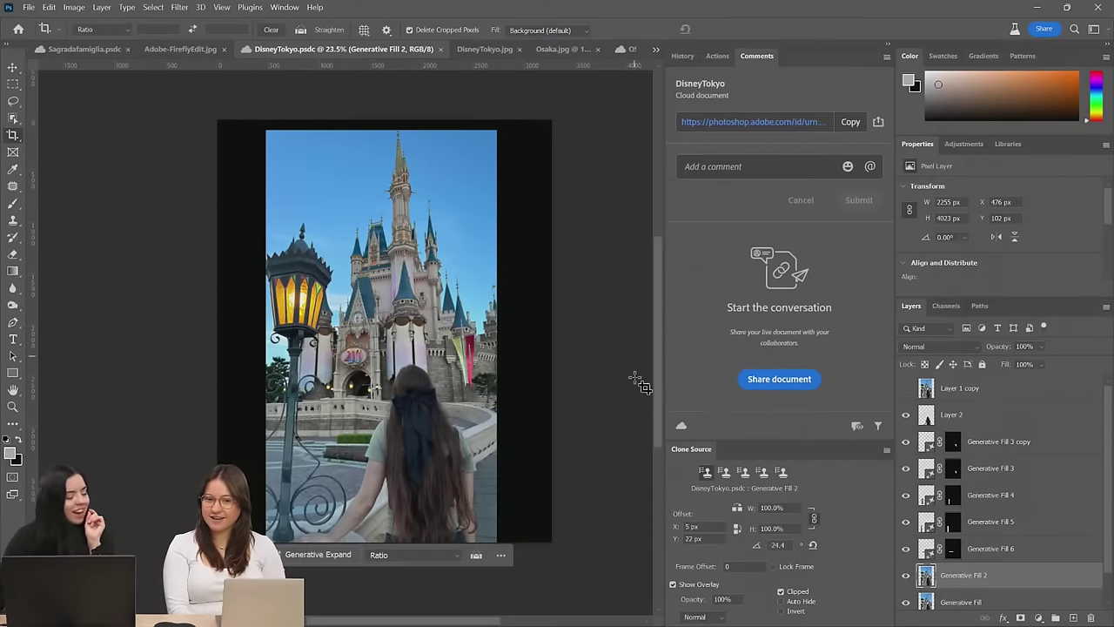
Extend the canvas further above the castle with another crop
left_click(430, 147)
left_click_drag(385, 118, 389, 98)
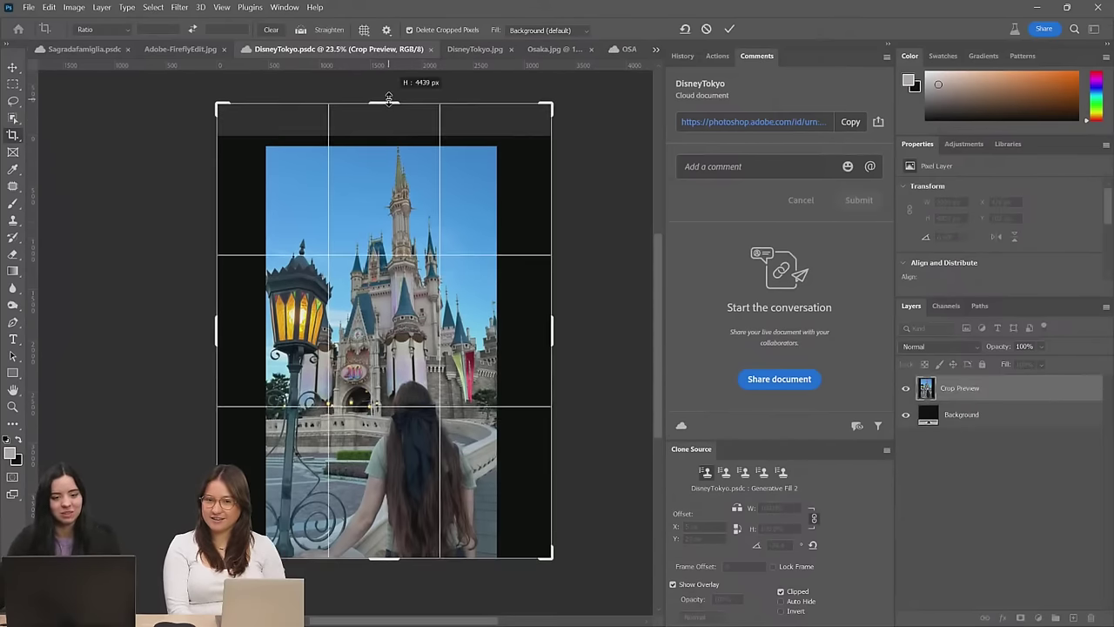
key("Return")
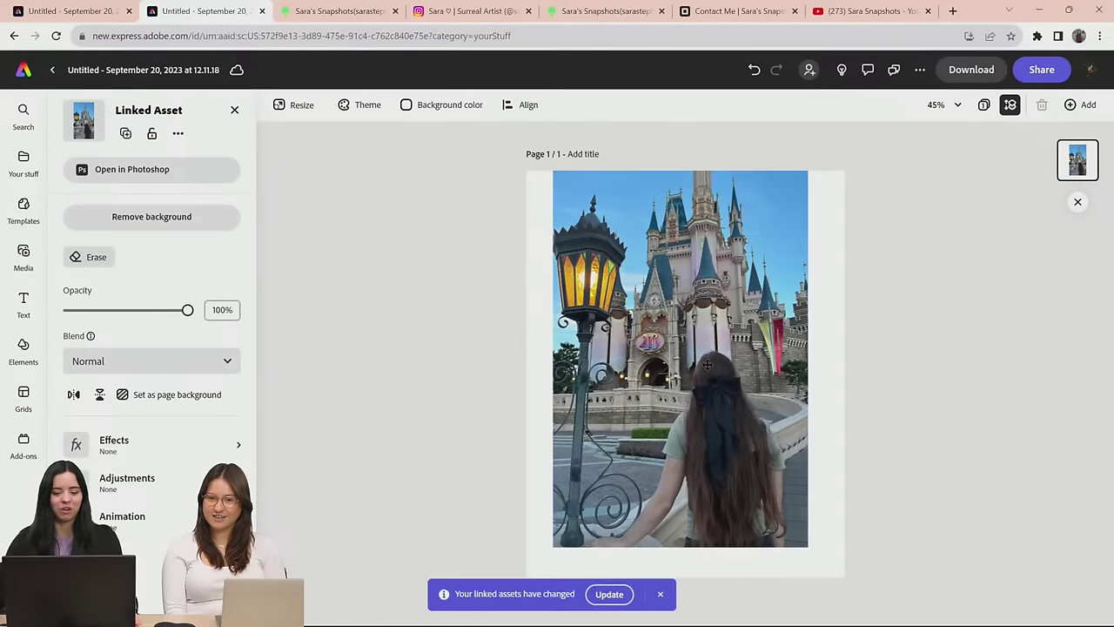
Drag the linked castle photo upward on the Express page
left_click_drag(706, 366, 711, 537)
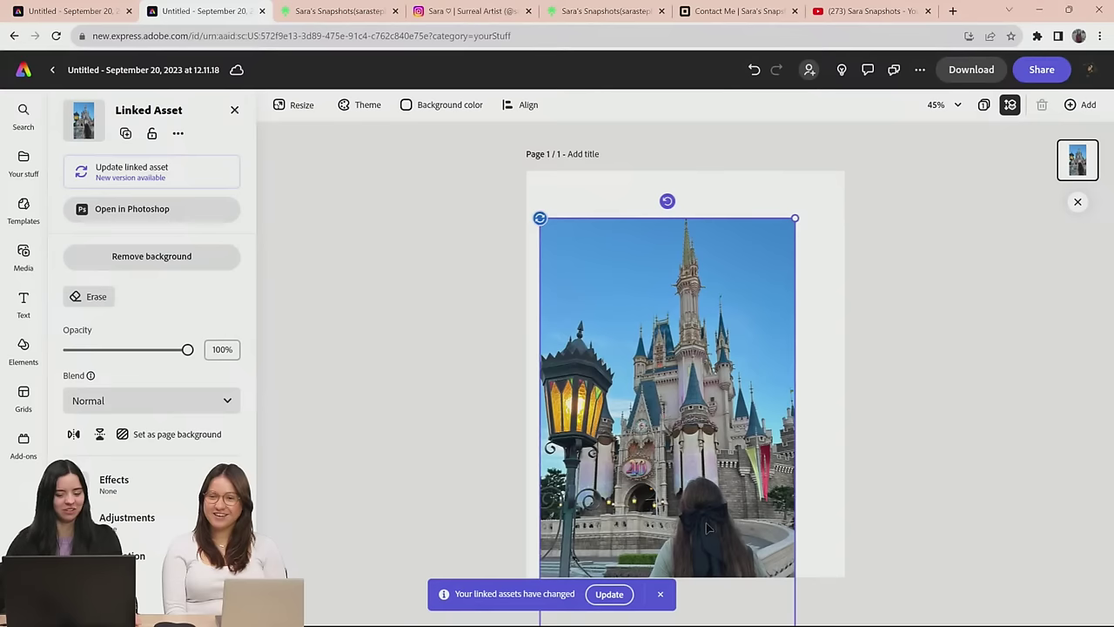
left_click_drag(749, 497, 757, 468)
Marquee-select the empty left, top, right and bottom border strips and generate scenery to fill them
key("alt+Tab")
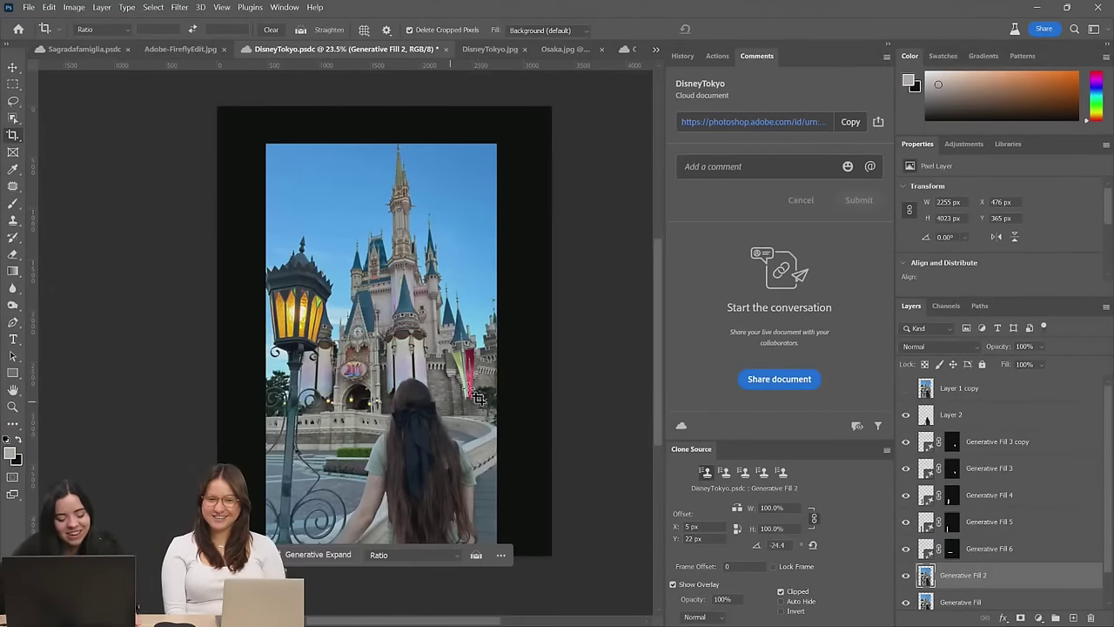
left_click(13, 84)
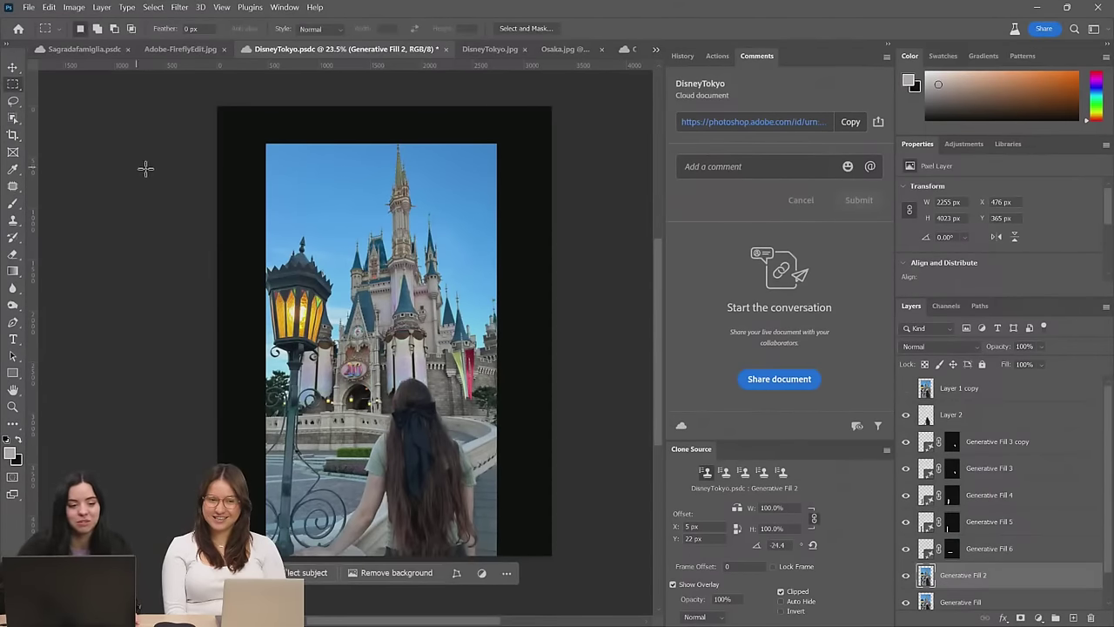
left_click_drag(217, 108, 266, 531)
left_click_drag(220, 106, 575, 153)
left_click_drag(494, 102, 530, 537)
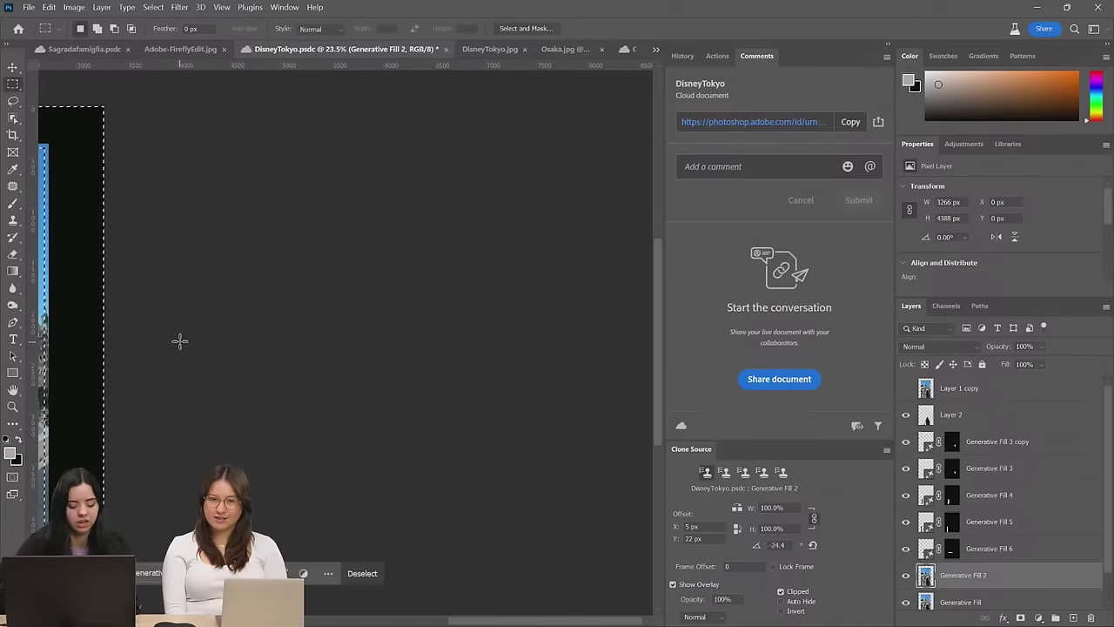
left_click_drag(113, 281, 530, 316)
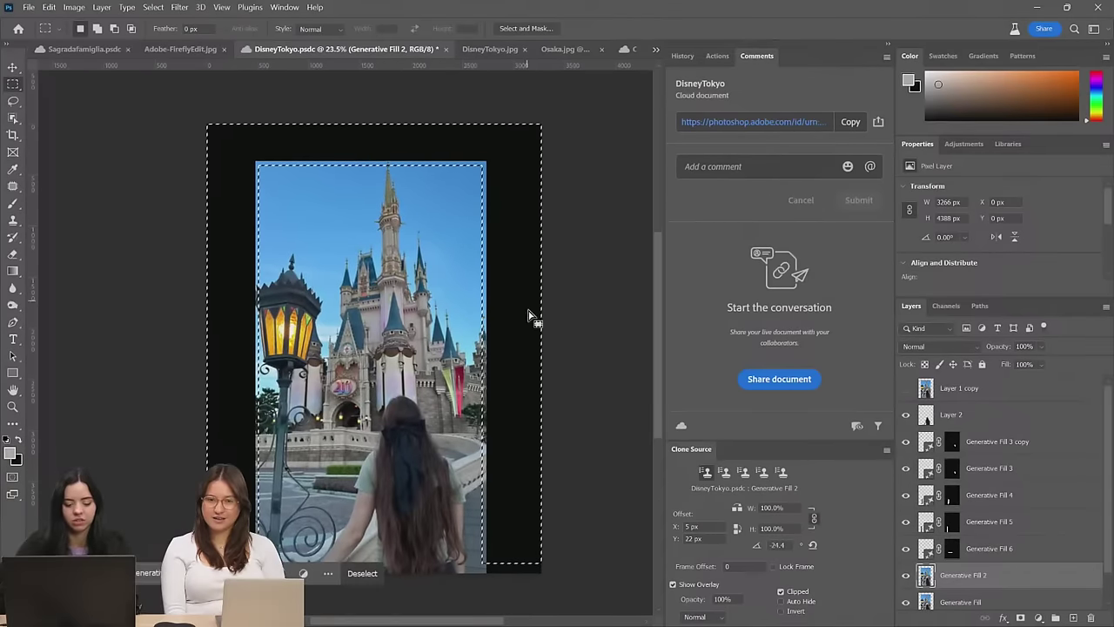
left_click_drag(490, 542, 566, 604)
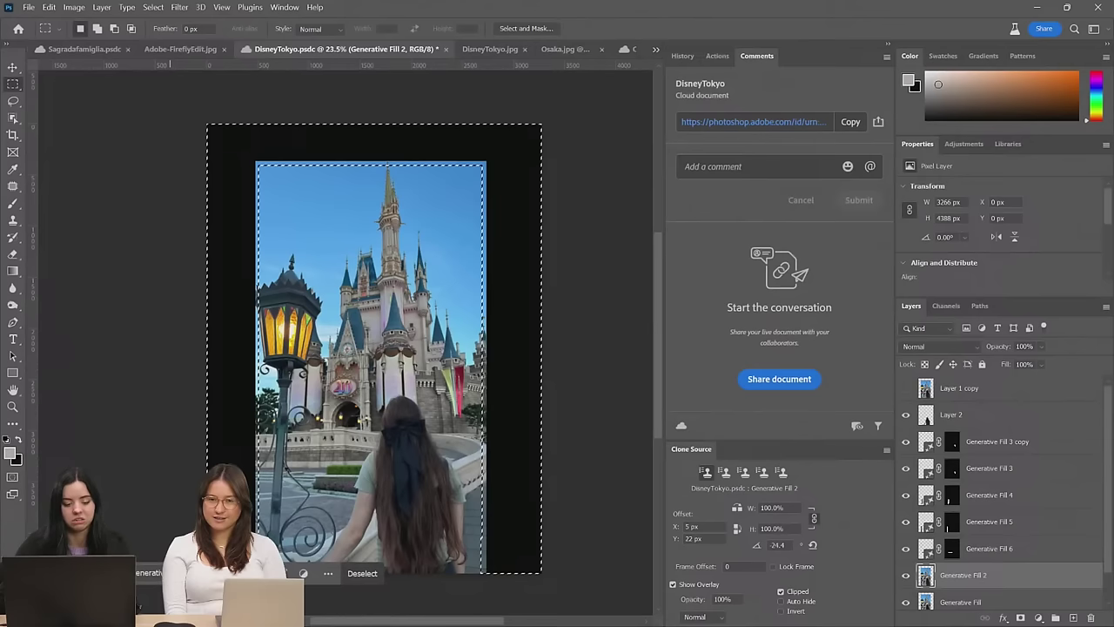
left_click(150, 572)
left_click(501, 592)
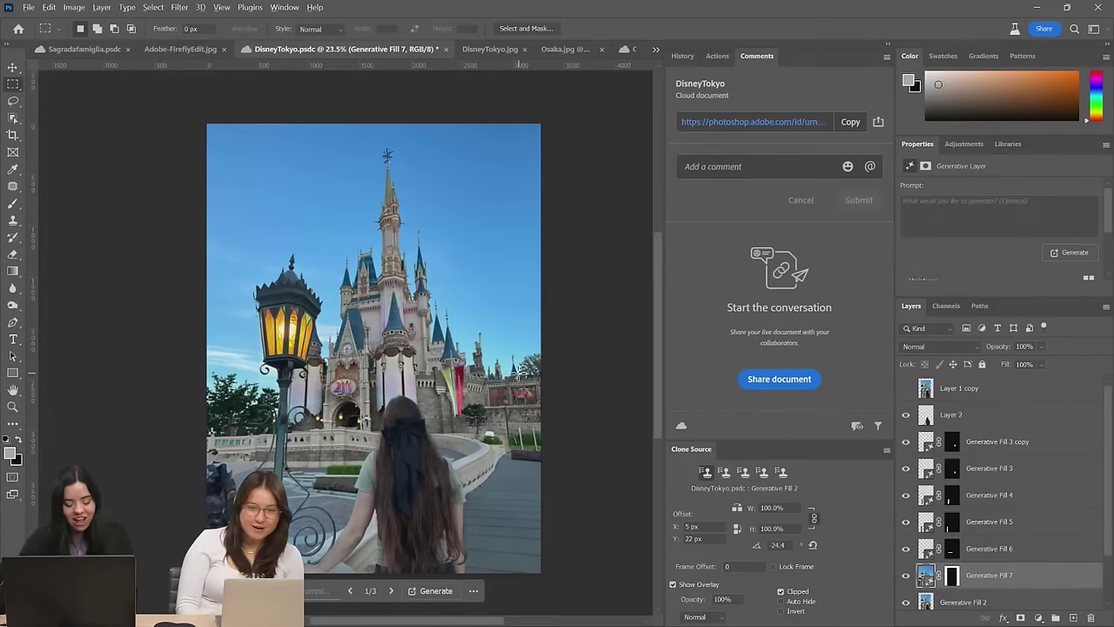
Pick variation 3 of 3 for Generative Fill 7 and duplicate it as Generative Fill 7 copy
scroll(189, 245, "up", 5)
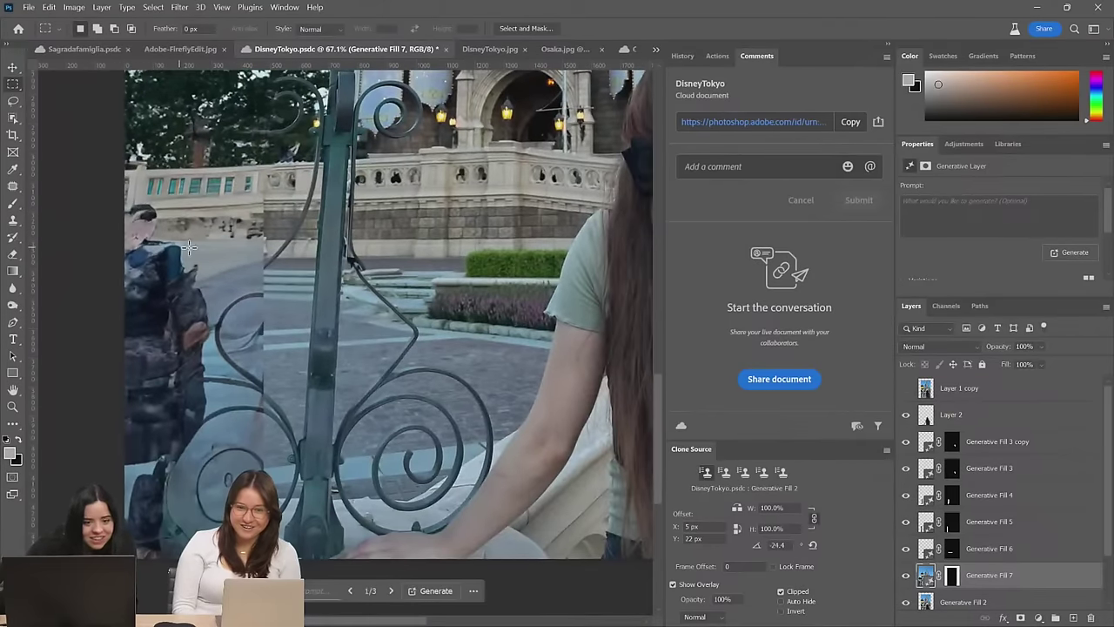
scroll(189, 247, "down", 3)
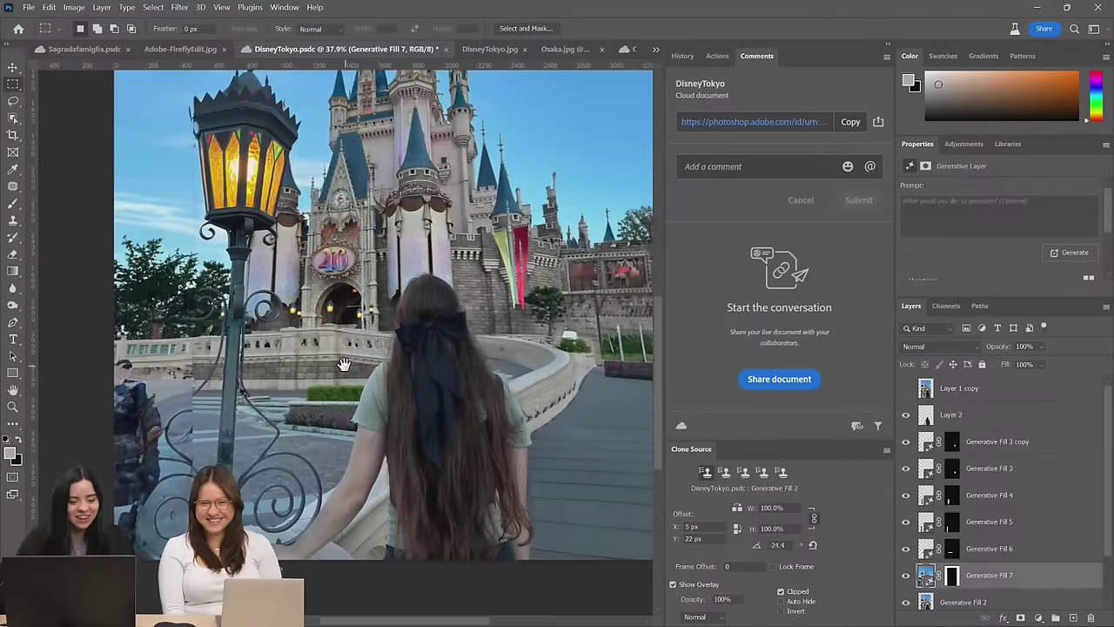
scroll(344, 364, "down", 1)
scroll(540, 357, "up", 4)
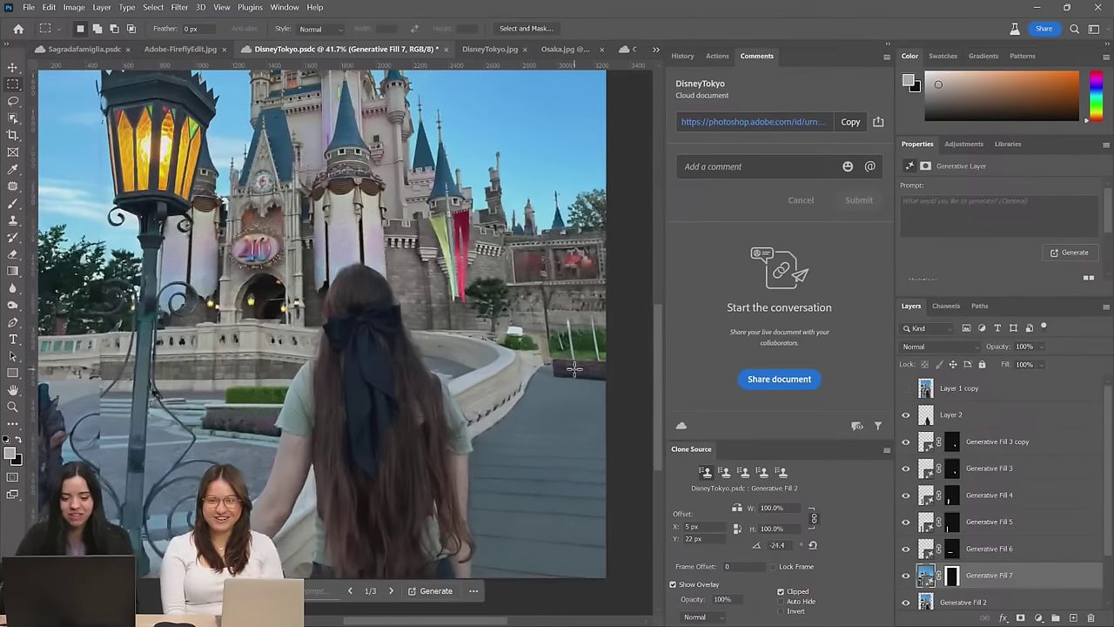
scroll(545, 283, "up", 1)
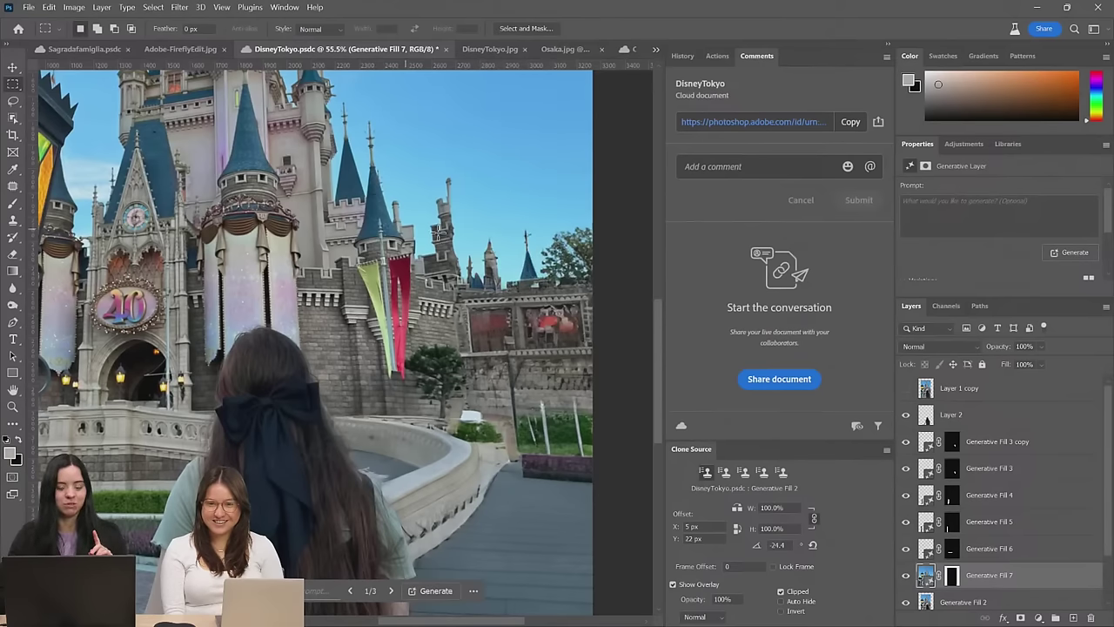
scroll(485, 244, "down", 4)
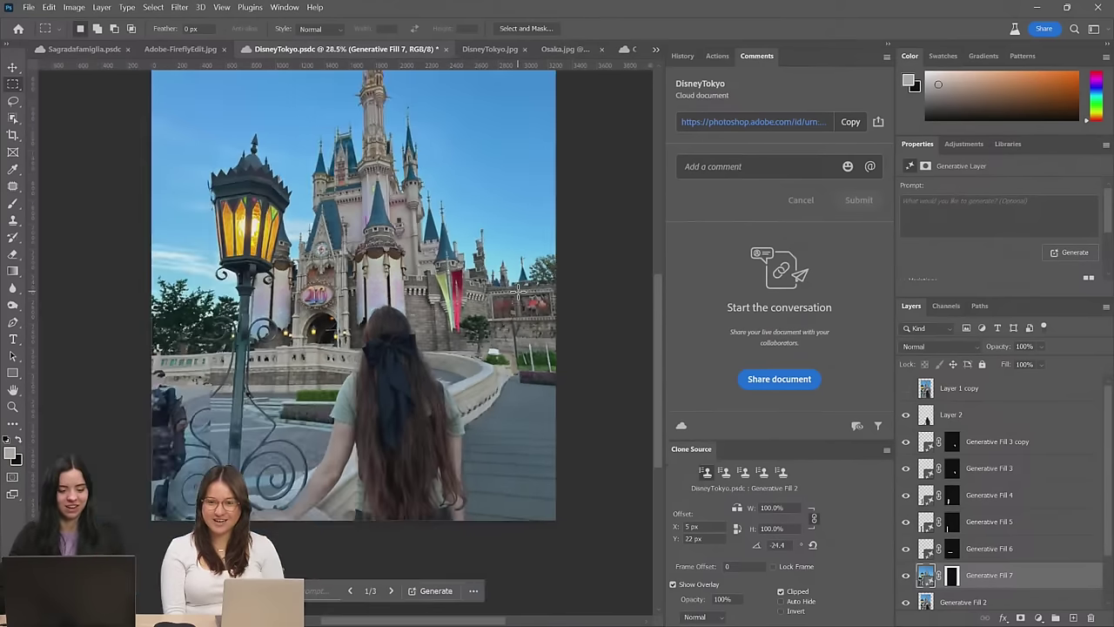
left_click(391, 590)
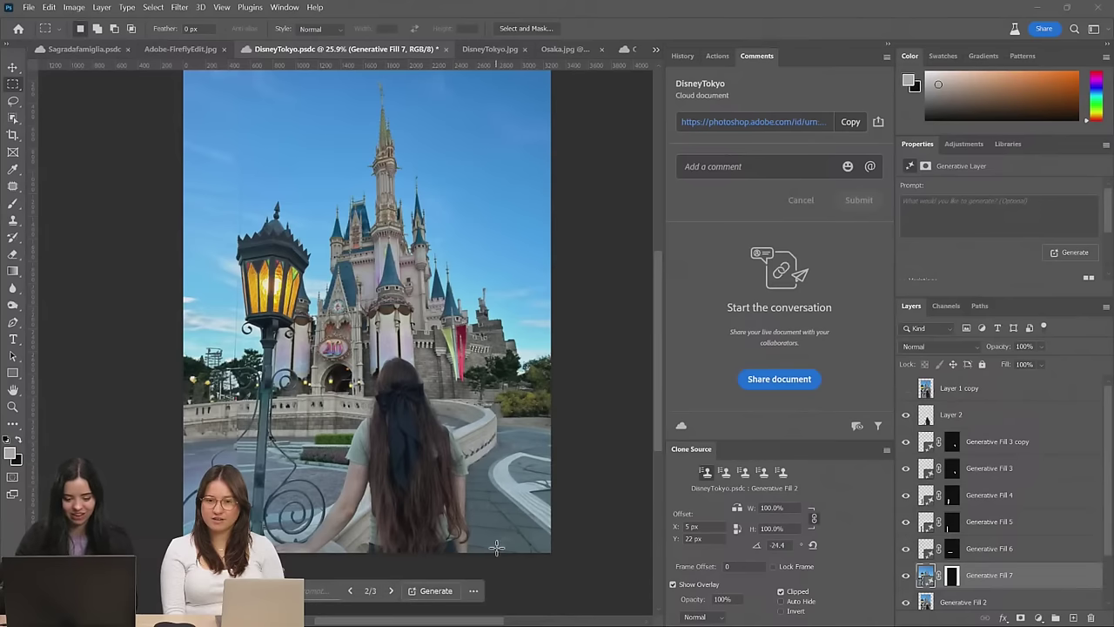
left_click(390, 591)
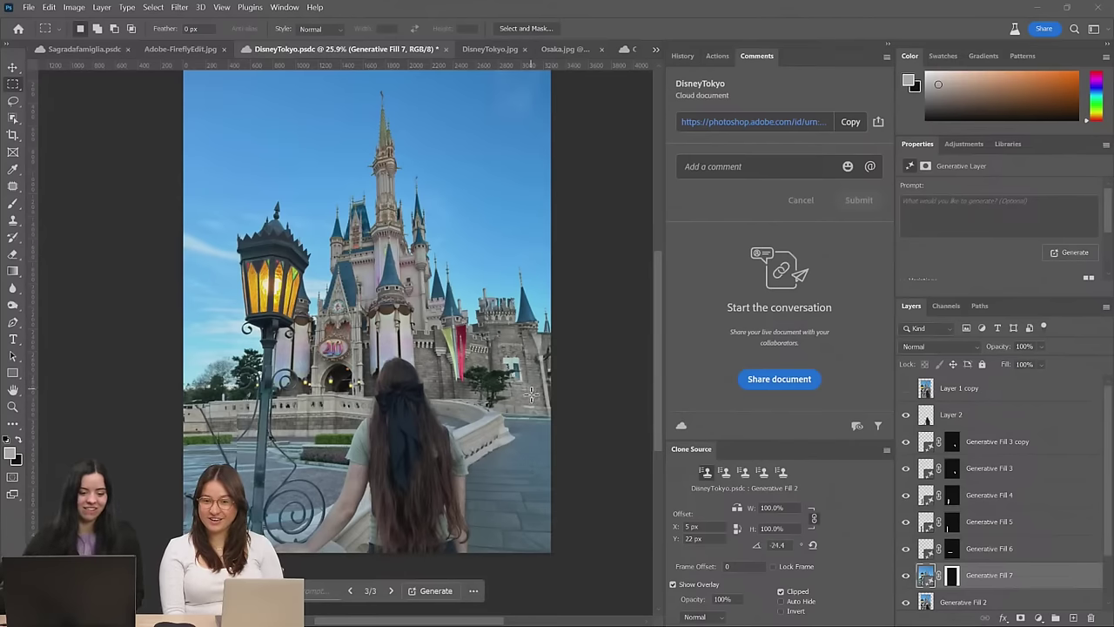
scroll(438, 235, "up", 2)
scroll(497, 342, "down", 1)
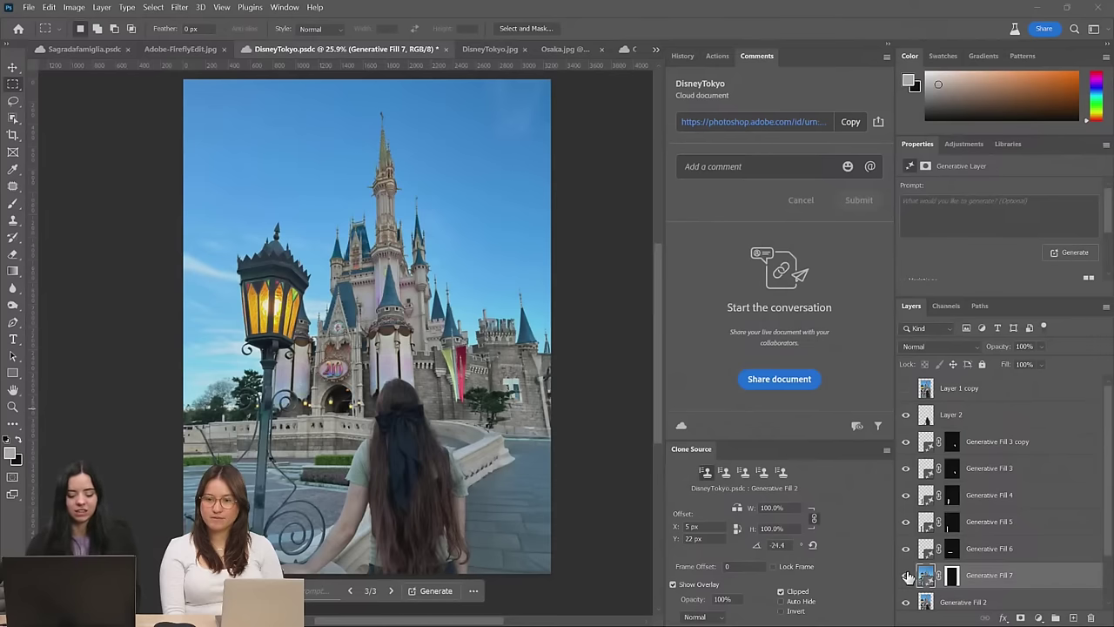
key("ctrl+j")
scroll(992, 522, "down", 2)
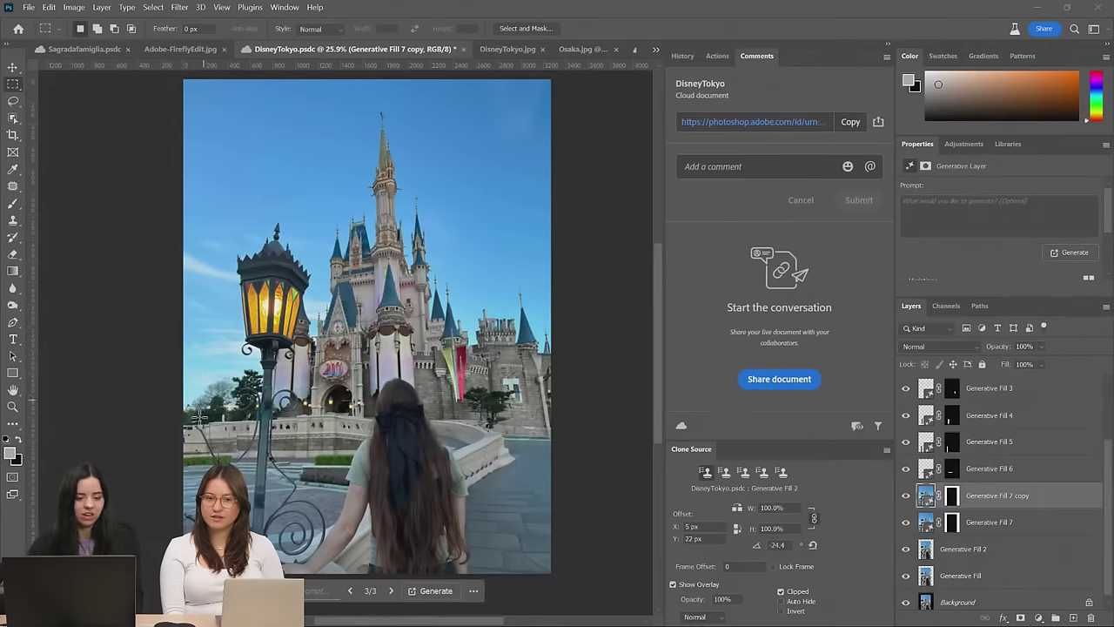
Select the area left of the lamp post down to the bottom and generate new fill
left_click_drag(184, 352, 248, 557)
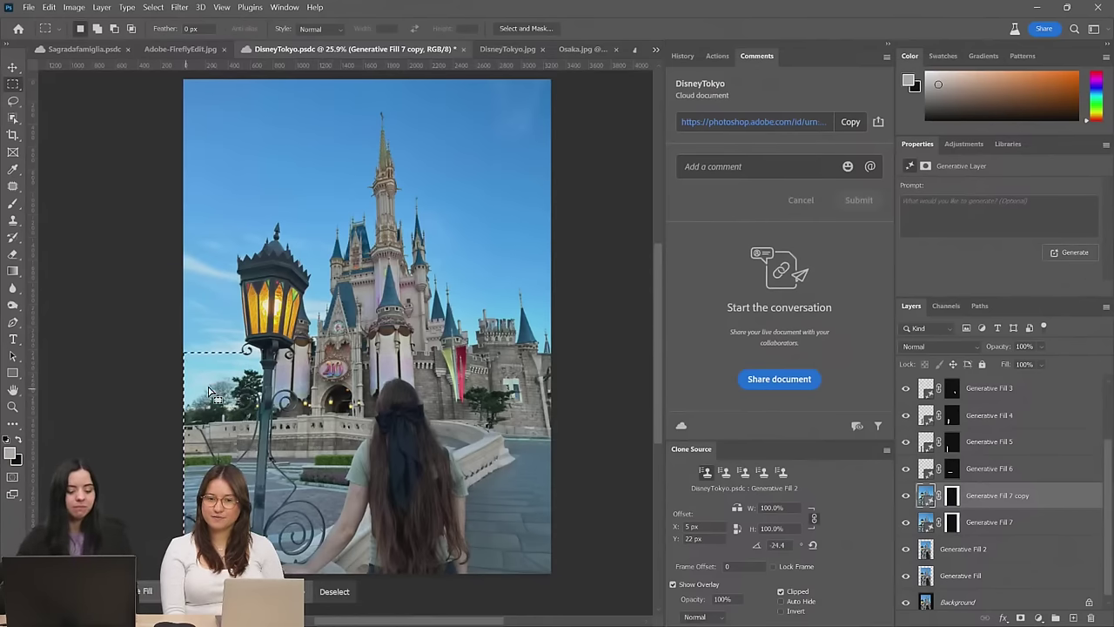
left_click_drag(188, 355, 252, 581)
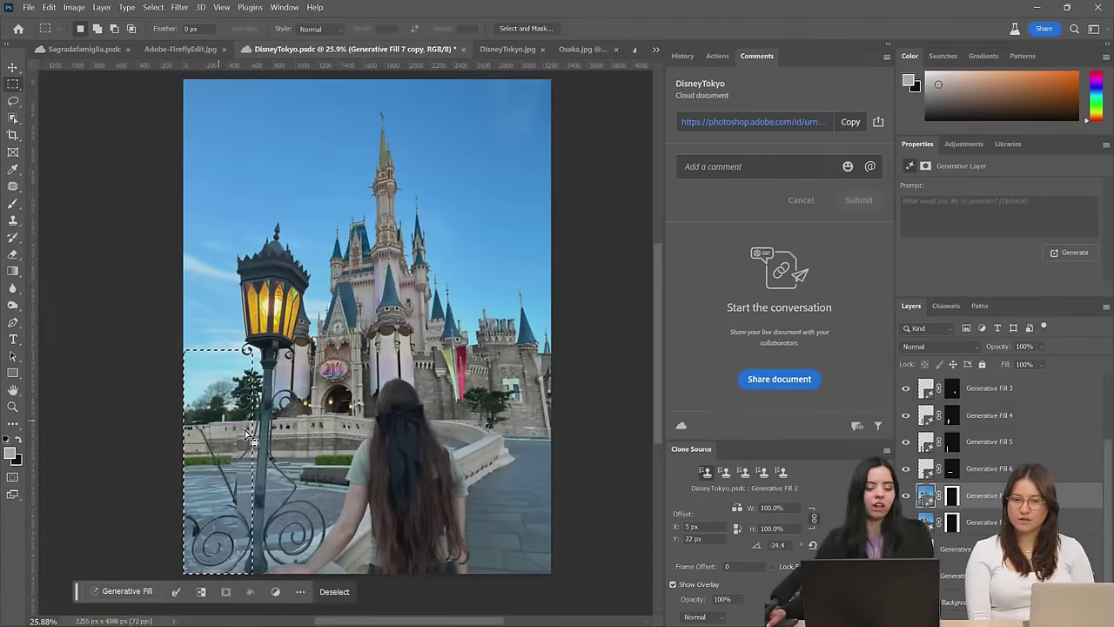
left_click(122, 591)
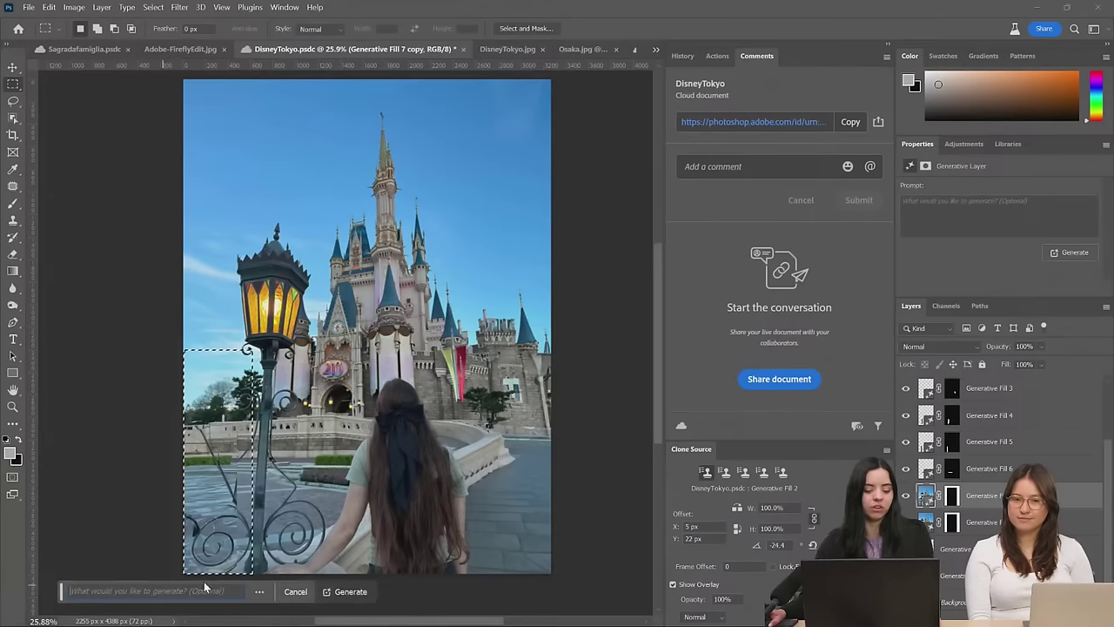
left_click(348, 591)
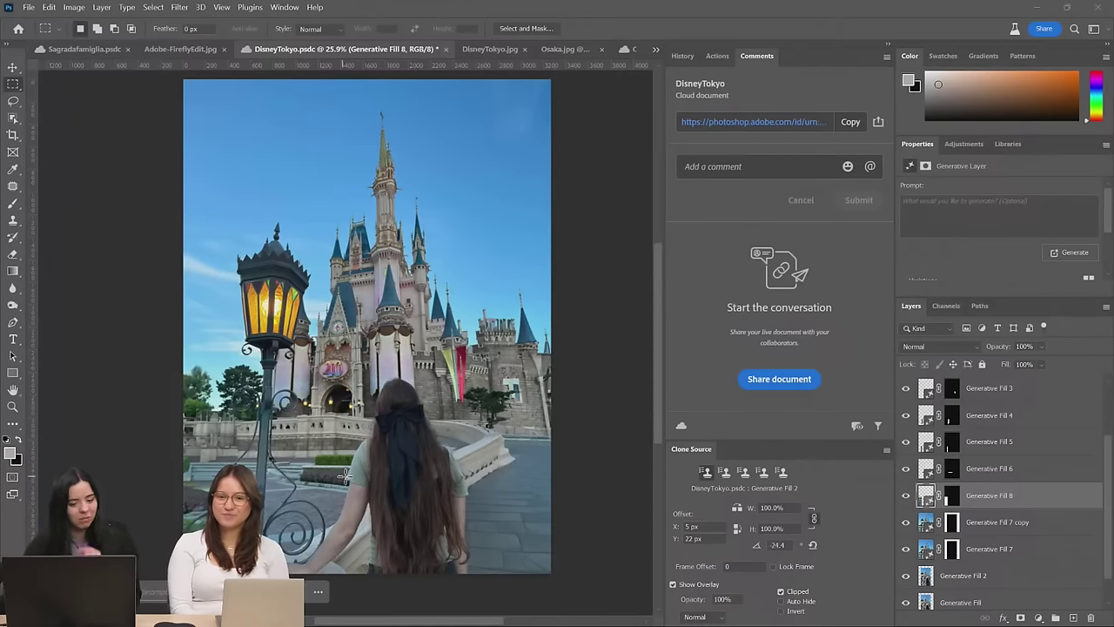
scroll(311, 498, "down", 1)
scroll(380, 477, "down", 2)
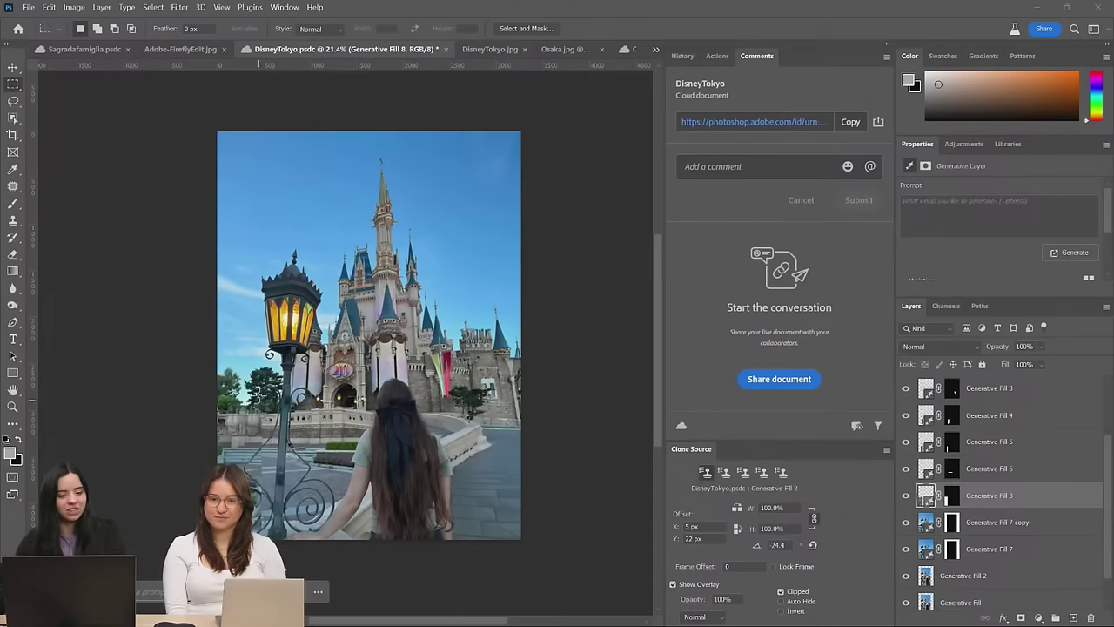
scroll(424, 438, "up", 1)
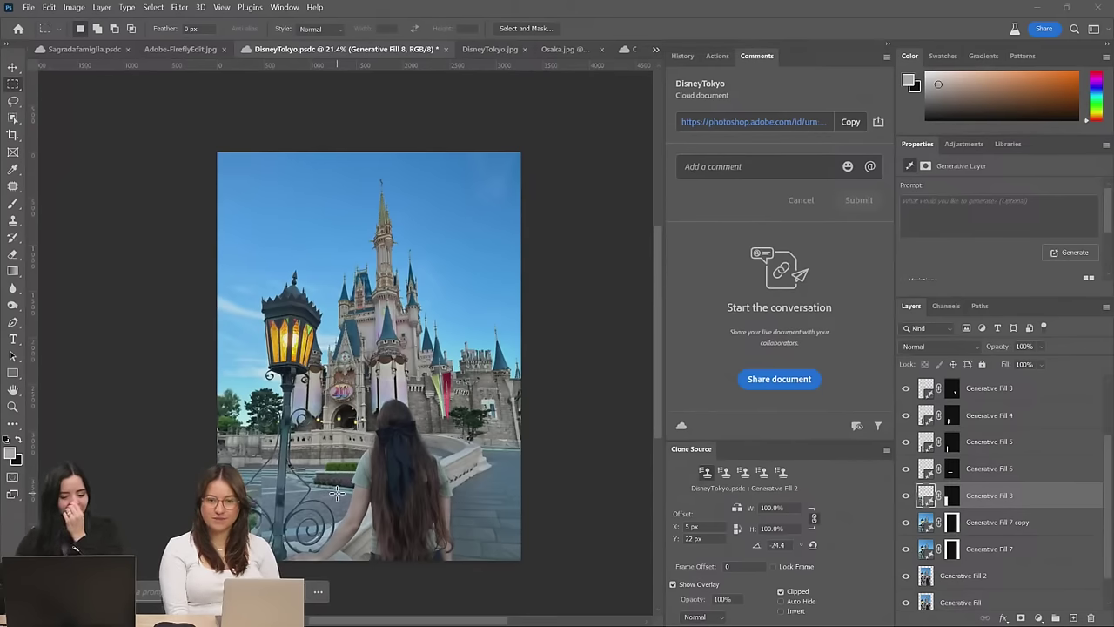
scroll(277, 519, "up", 5)
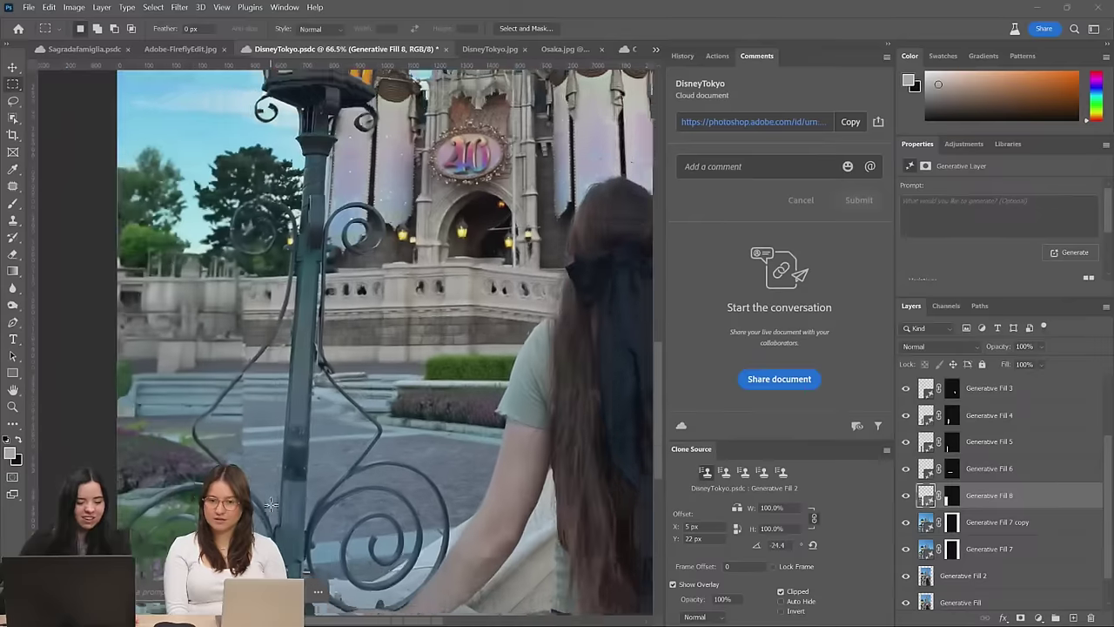
scroll(281, 348, "down", 5)
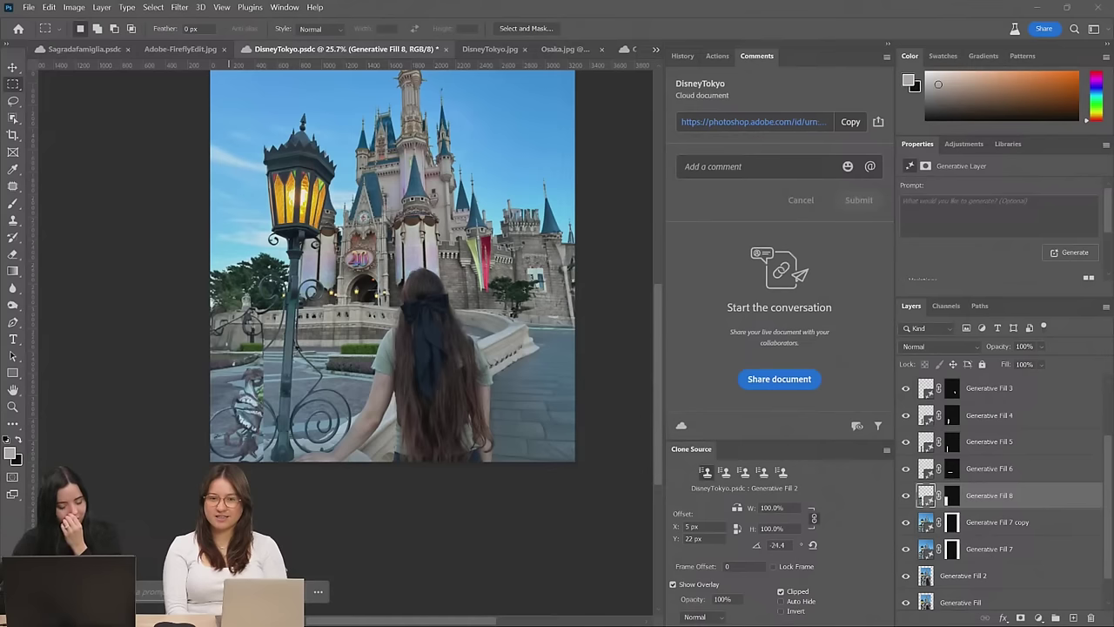
key("ctrl+z")
key("ctrl+z")
key("ctrl+z")
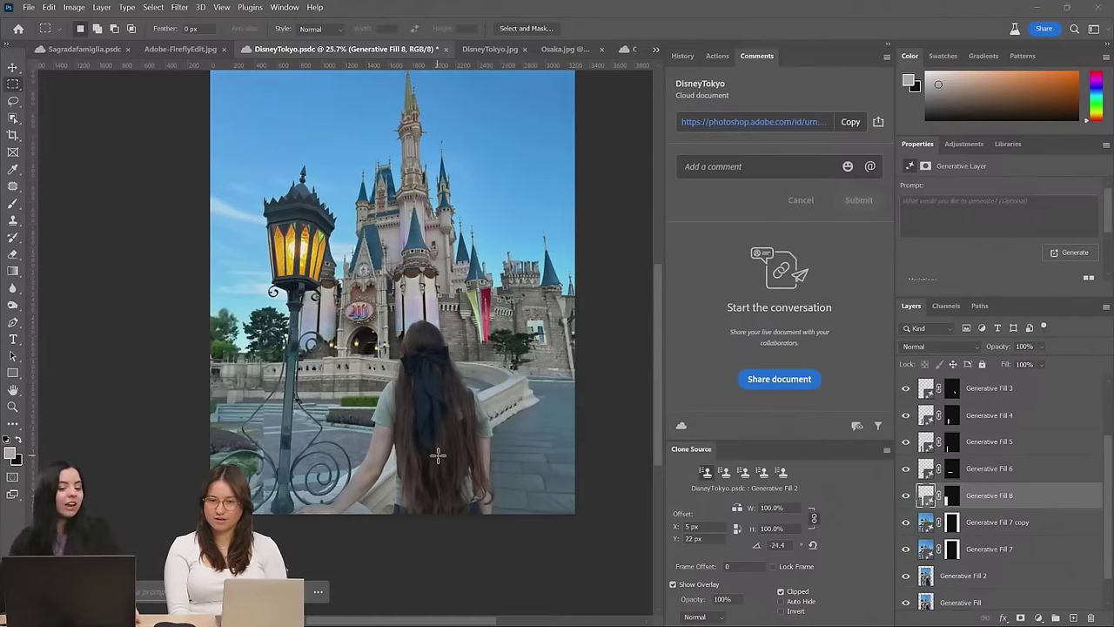
key("ctrl+z")
key("ctrl+z")
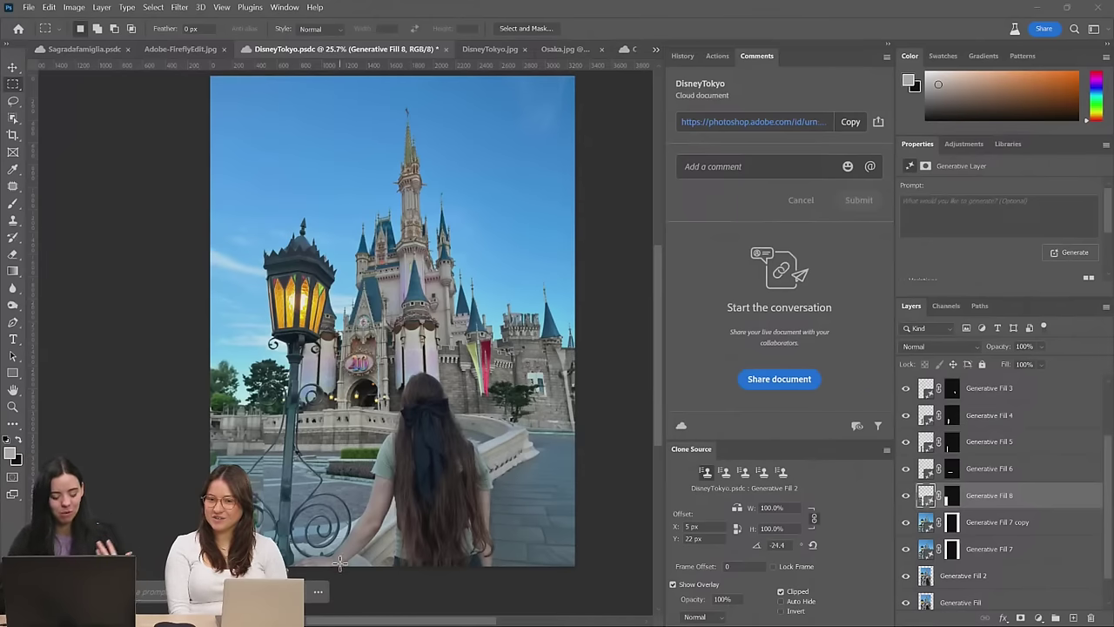
scroll(331, 526, "up", 5)
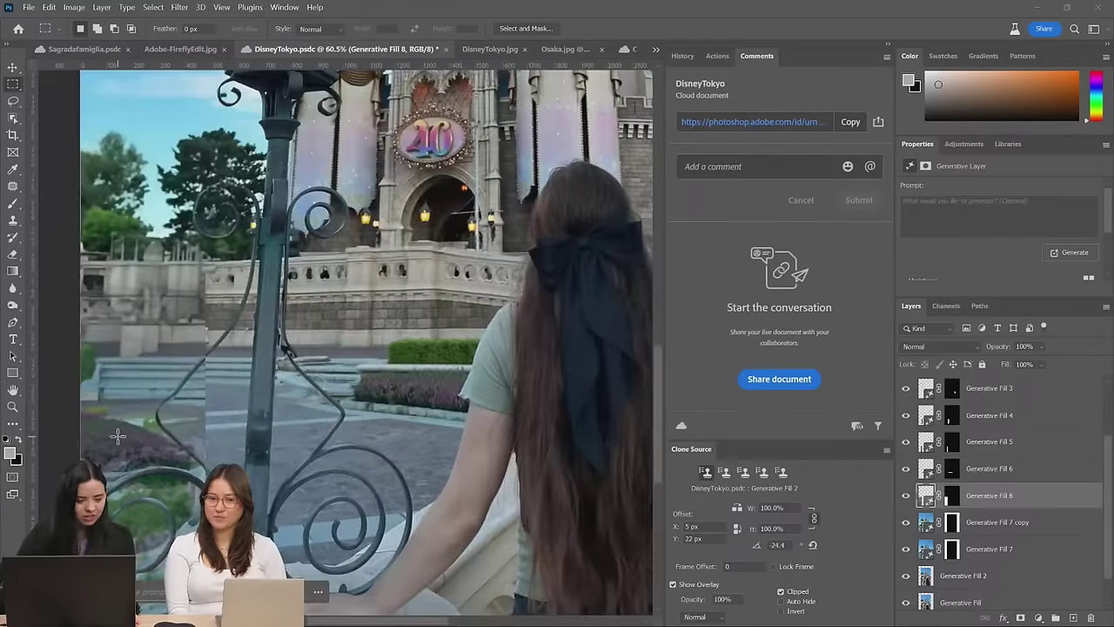
scroll(377, 412, "down", 3)
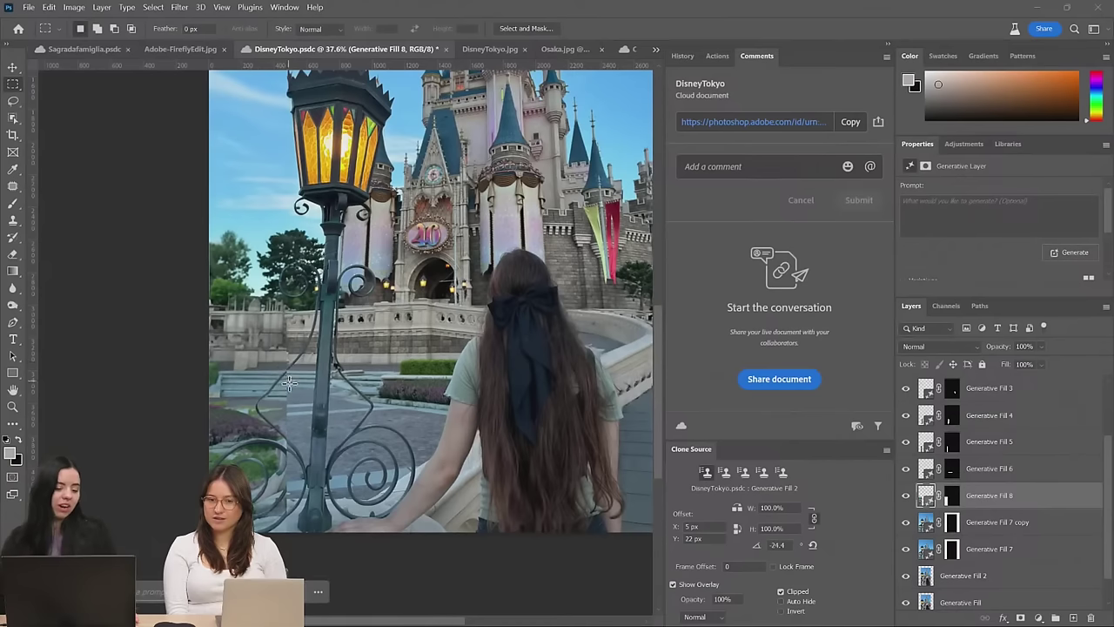
scroll(468, 393, "down", 3)
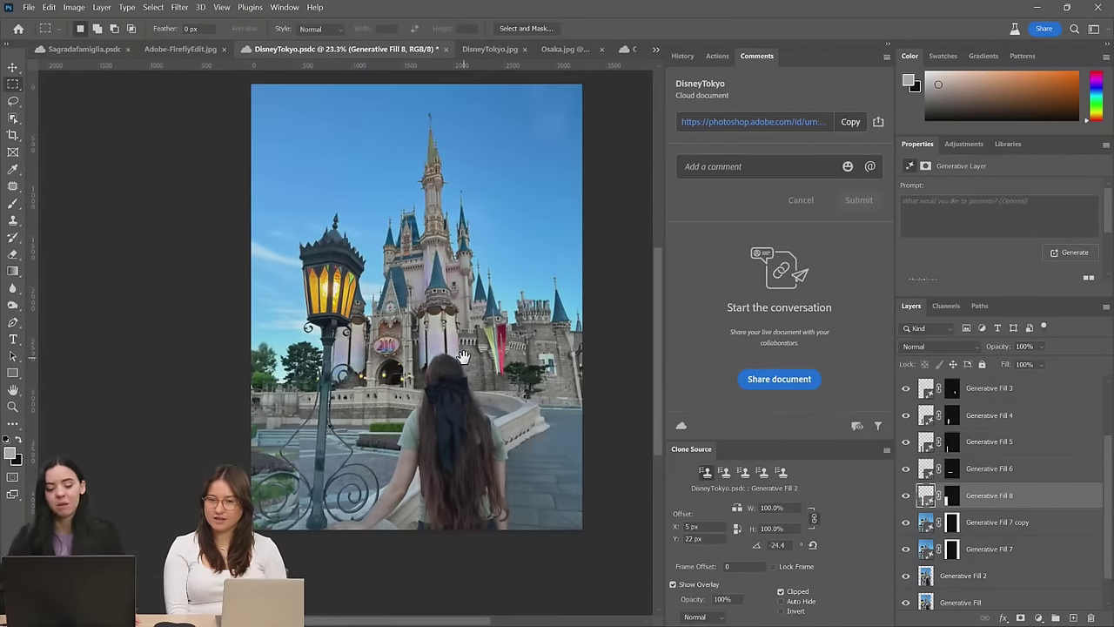
scroll(457, 396, "up", 1)
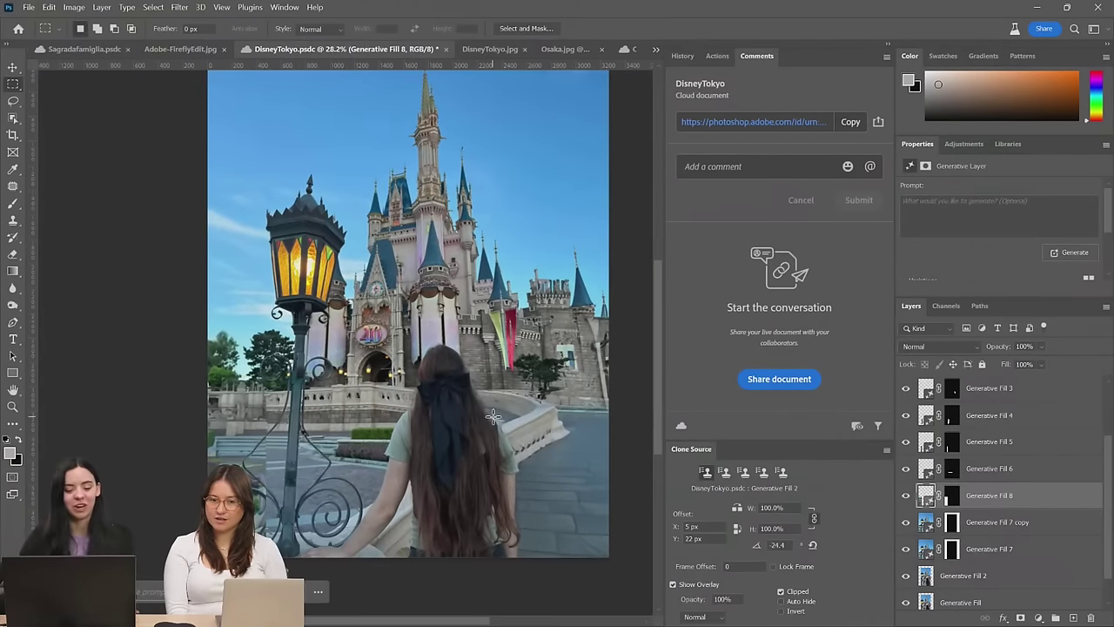
scroll(493, 416, "up", 2)
scroll(457, 157, "up", 4)
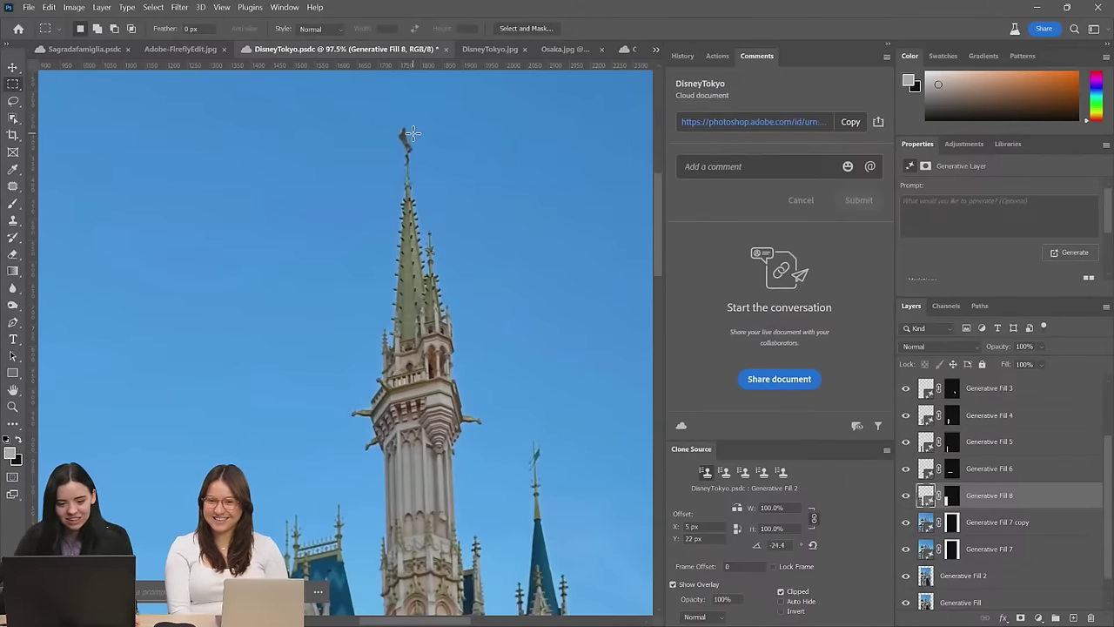
On Generative Fill 7 copy, outline the spire's weathervane and generate a 'cross' there
left_click(1008, 528)
left_click(14, 185)
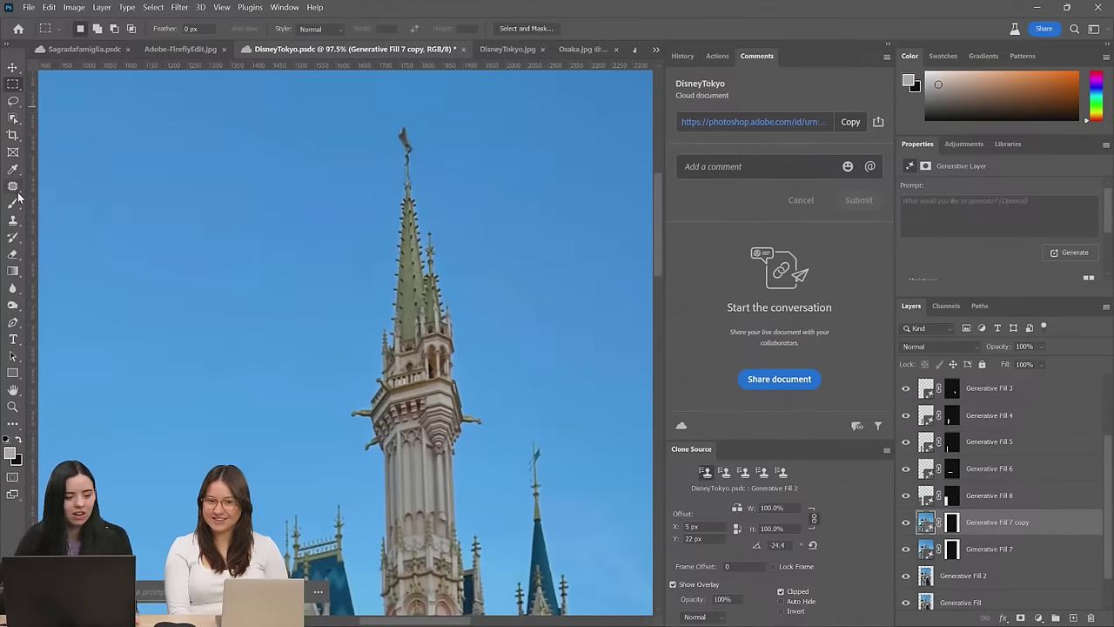
mouse_move(424, 132)
left_mouse_down()
mouse_move(386, 132)
mouse_move(383, 164)
mouse_move(396, 172)
mouse_move(424, 155)
mouse_move(423, 129)
left_mouse_up()
left_click(329, 192)
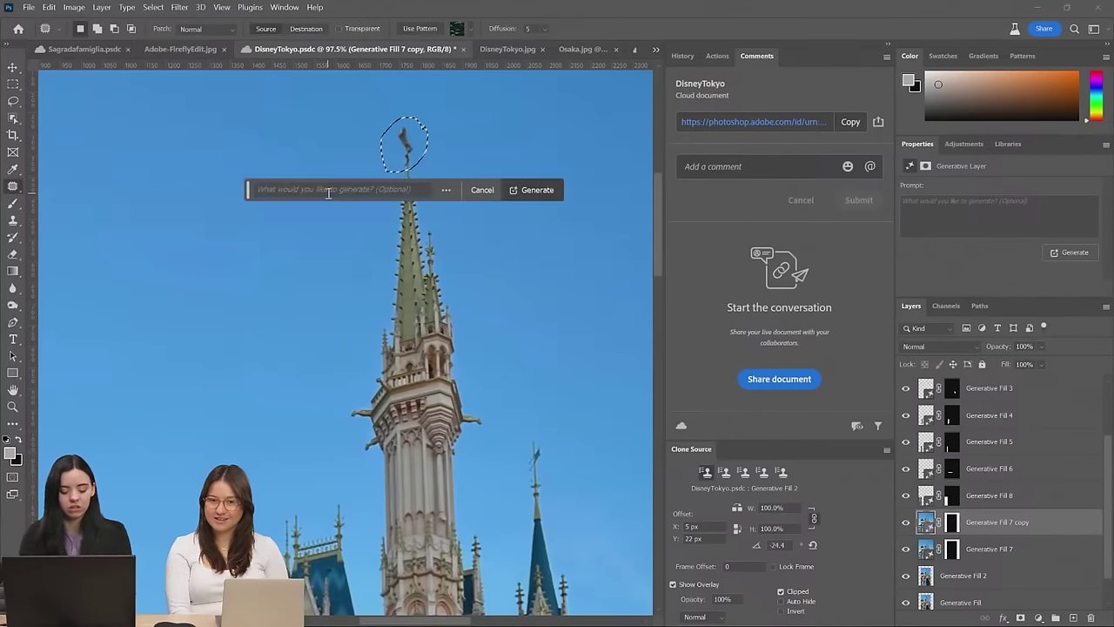
type("cross")
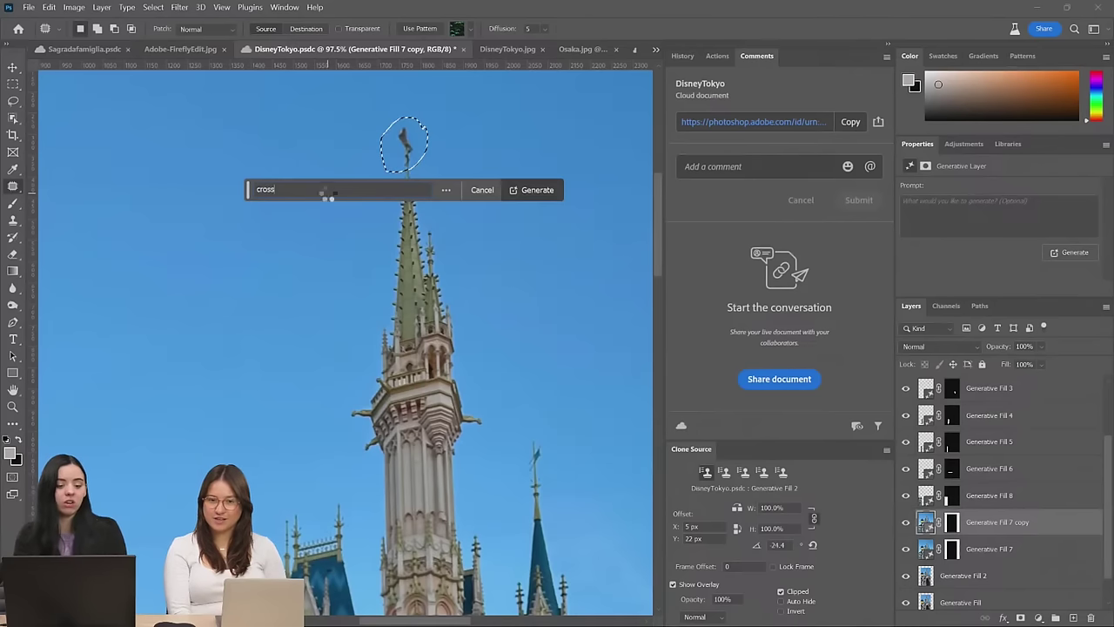
key("Return")
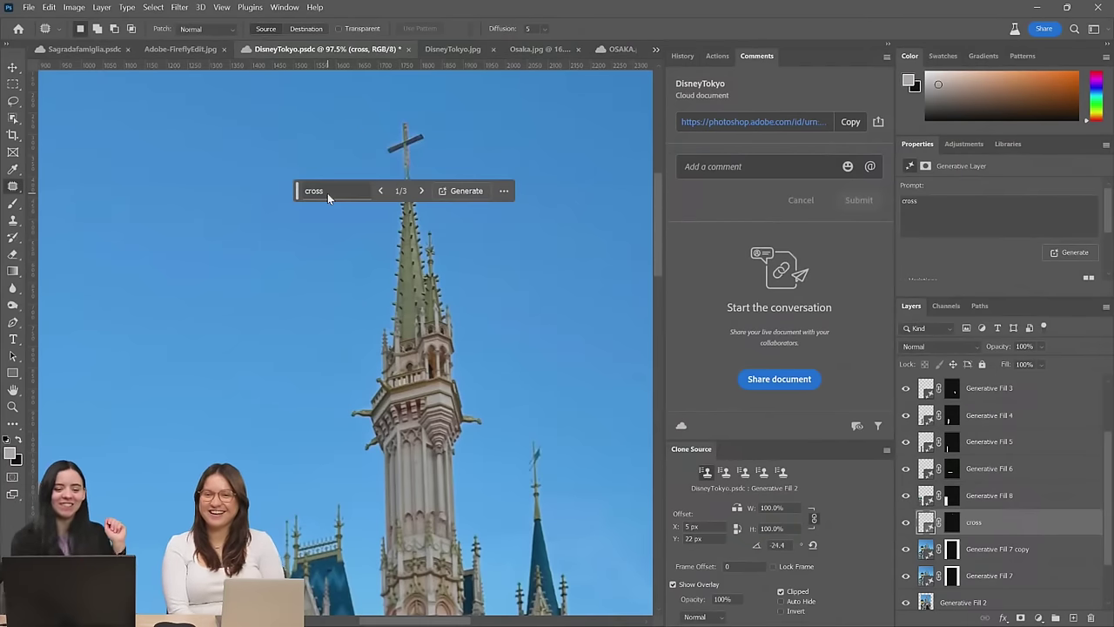
Keep the first tilted cross variation and scale it down to about 70% with Free Transform
left_click(421, 191)
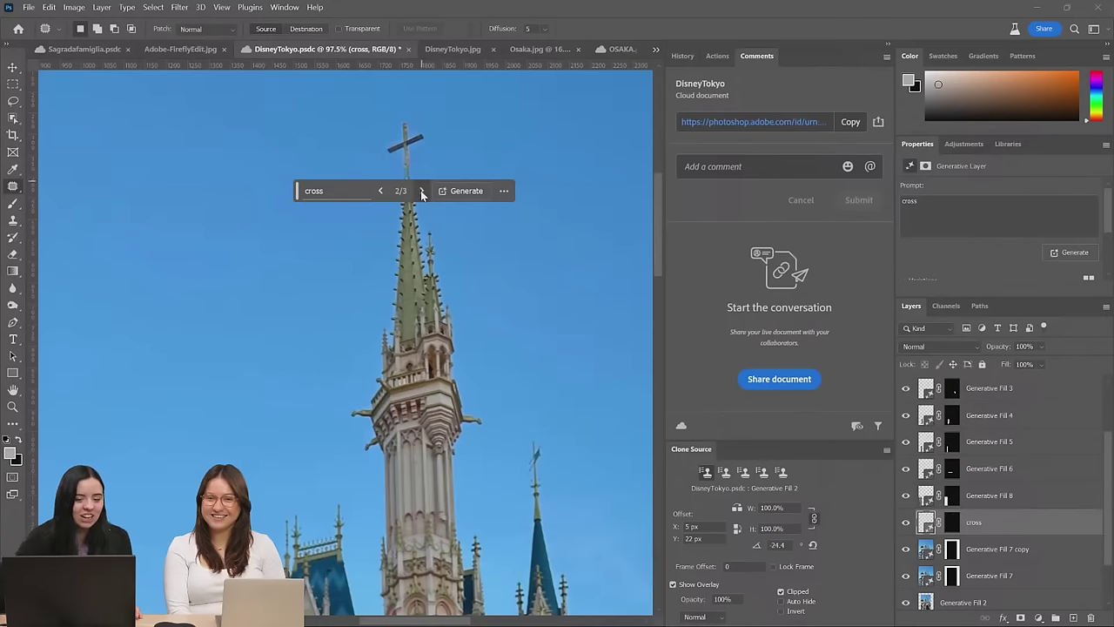
left_click(421, 191)
left_click(421, 191)
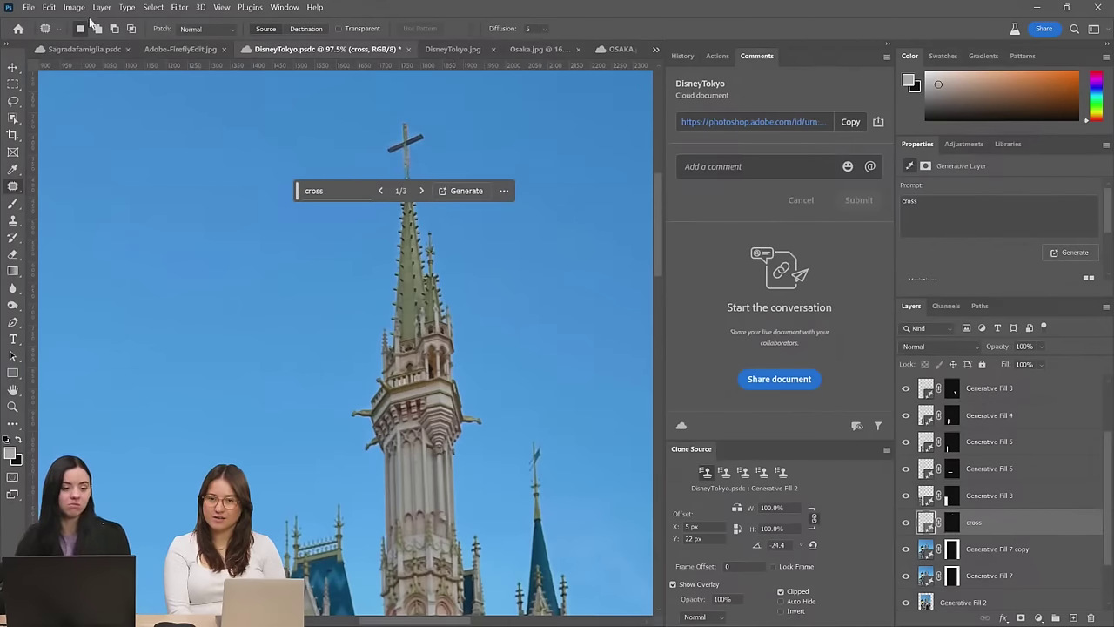
left_click(45, 9)
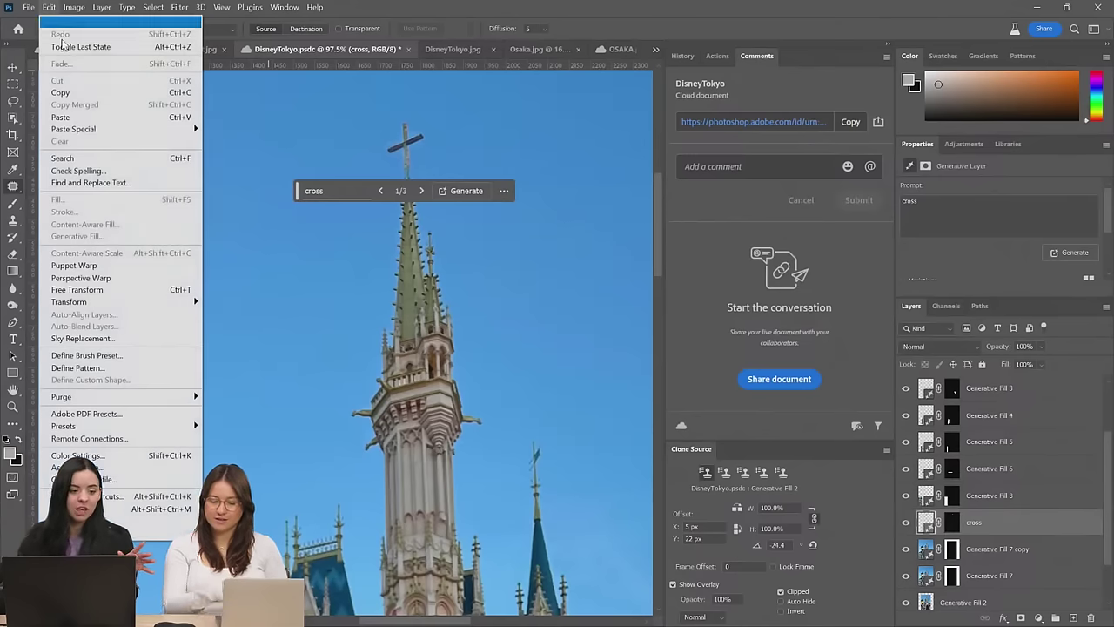
left_click(148, 296)
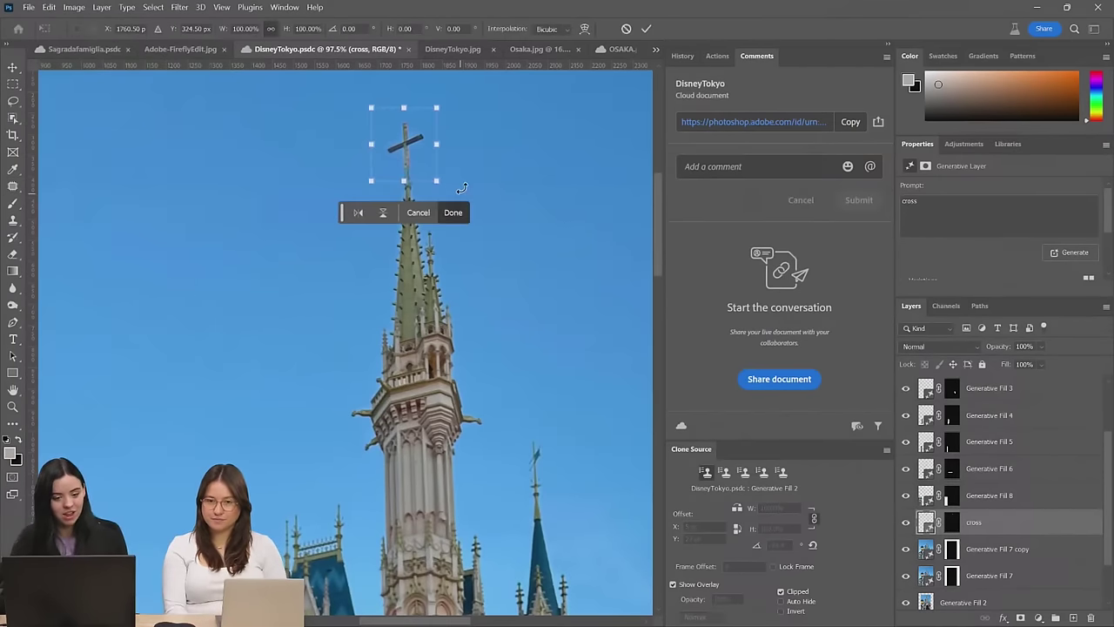
left_click_drag(439, 132, 401, 149)
key("Return")
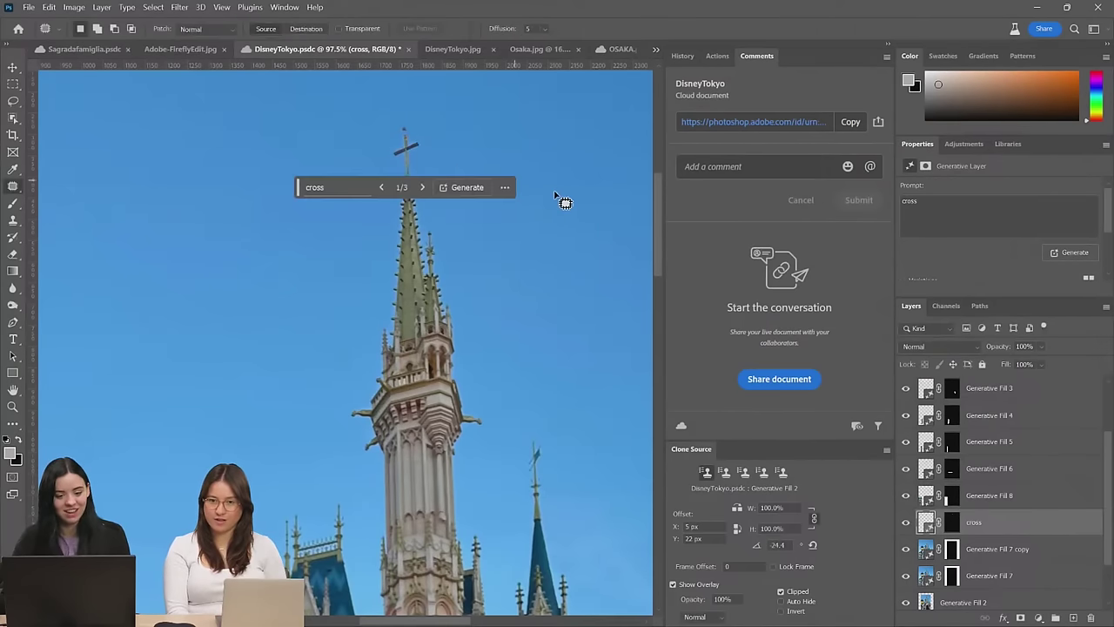
scroll(465, 223, "down", 1)
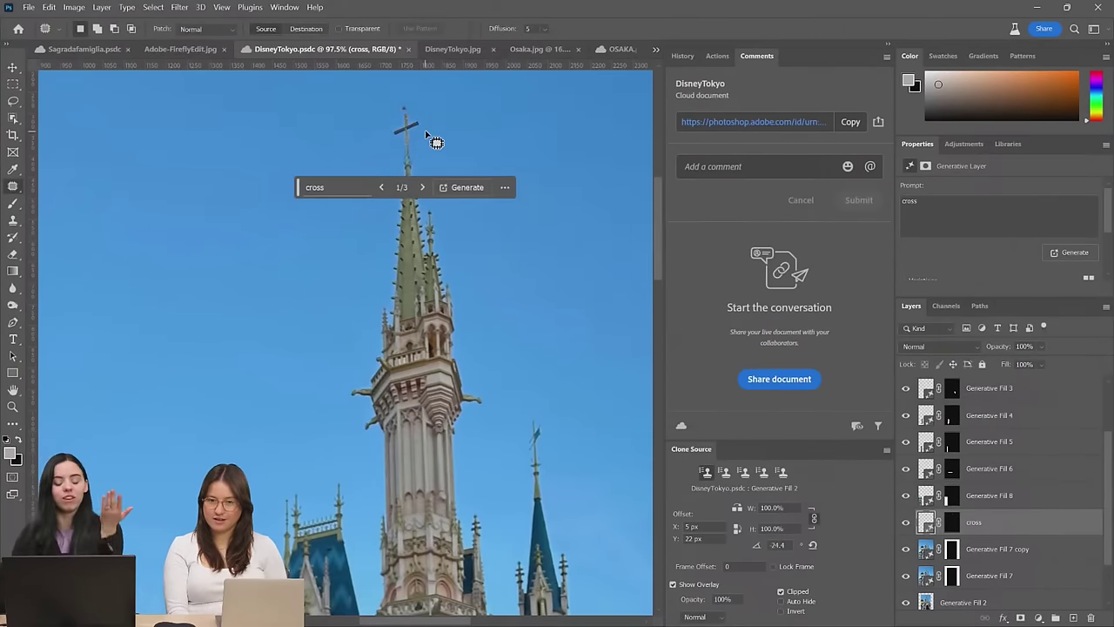
Try skewing the cross's arms, then undo so the cross stays upright
key("ctrl+t")
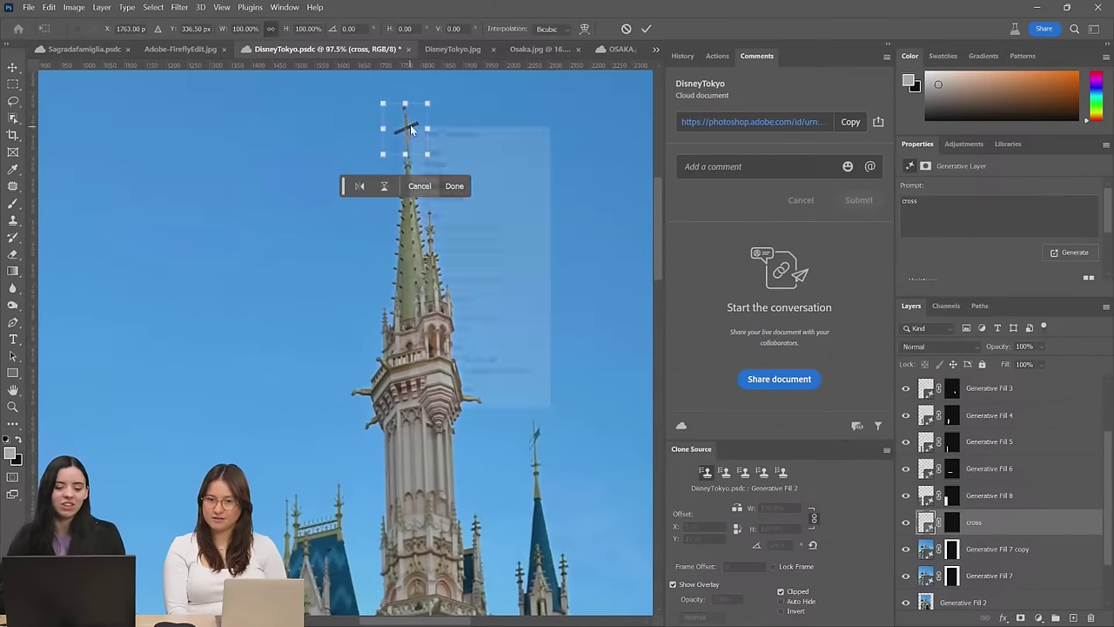
right_click(410, 124)
left_click(452, 198)
left_click_drag(428, 106, 432, 152)
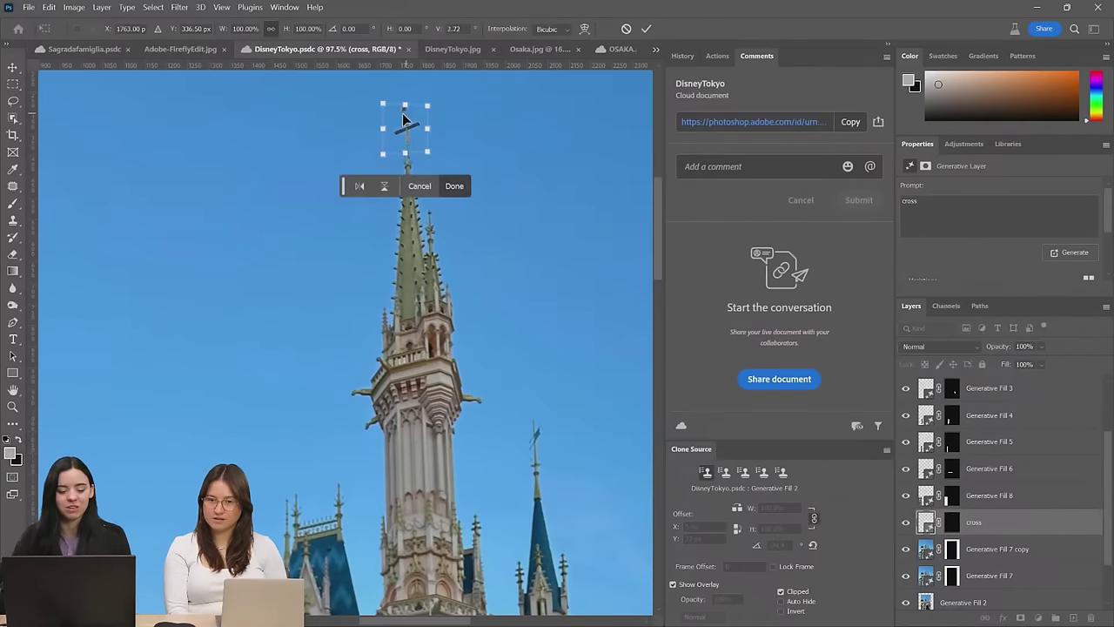
left_click_drag(385, 106, 402, 127)
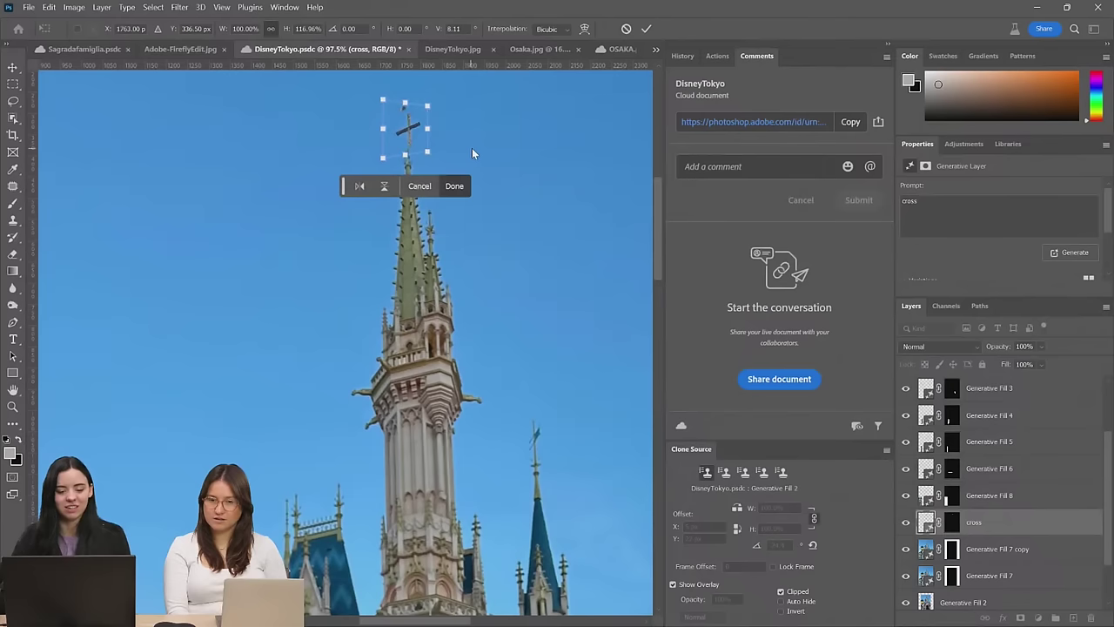
key("ctrl+z")
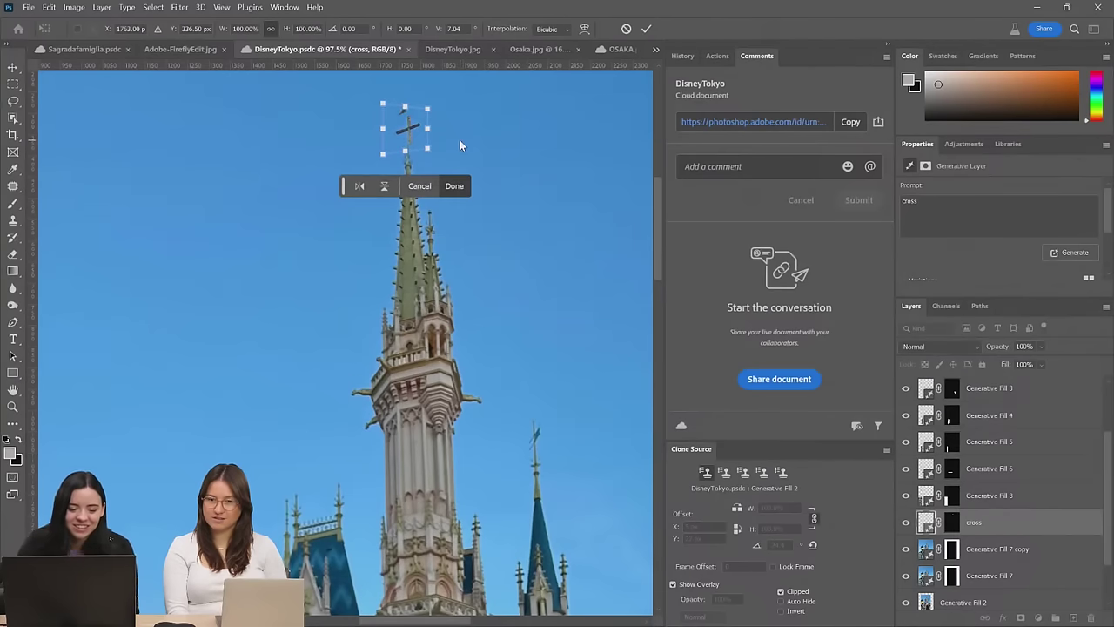
key("Return")
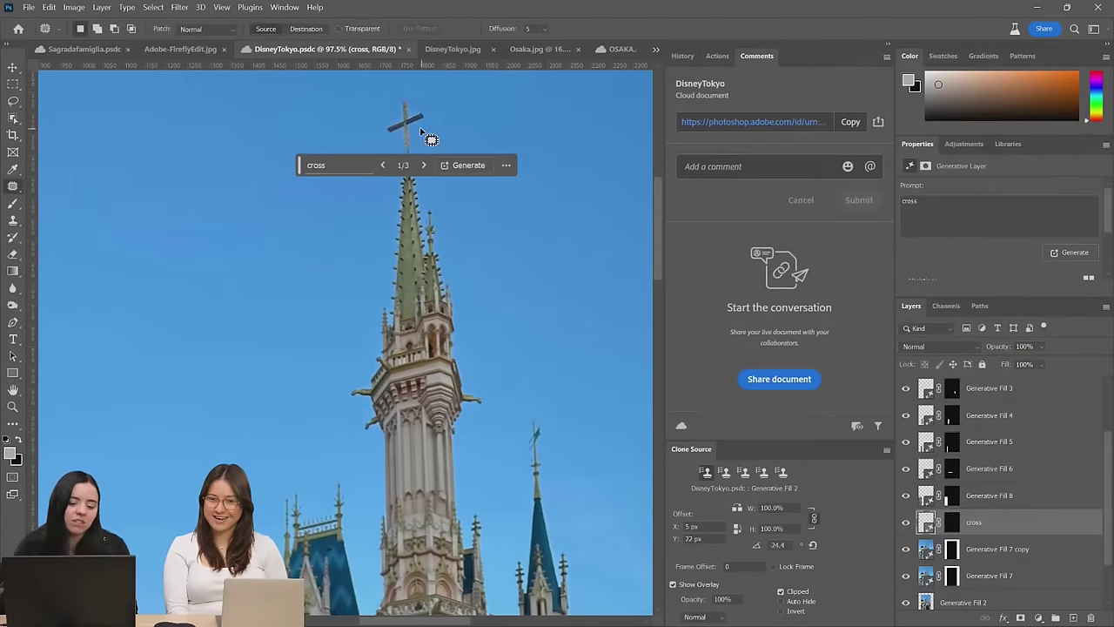
key("ctrl+z")
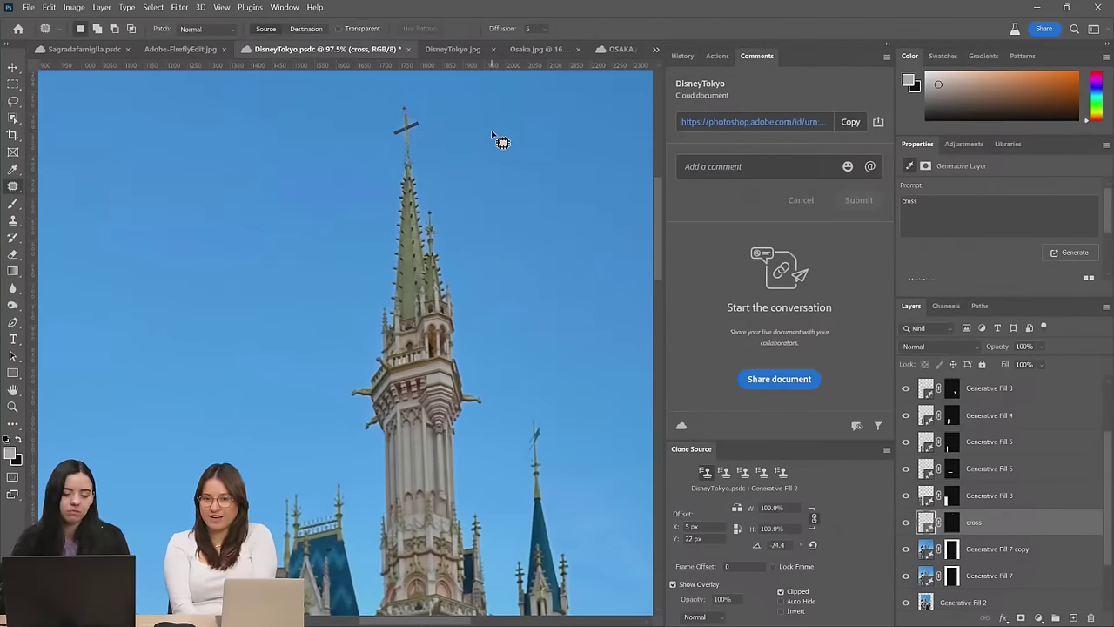
Merge the cross layer with the Generative Fill 7 copy layer using Ctrl+E
left_click(1017, 548)
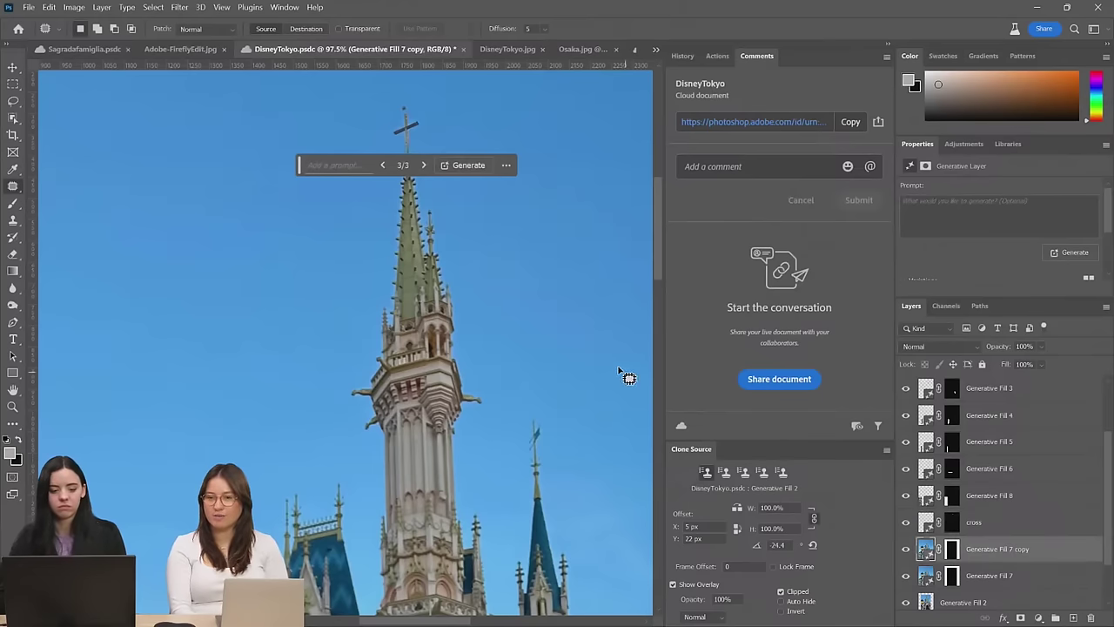
scroll(1001, 536, "down", 1)
left_click(997, 544)
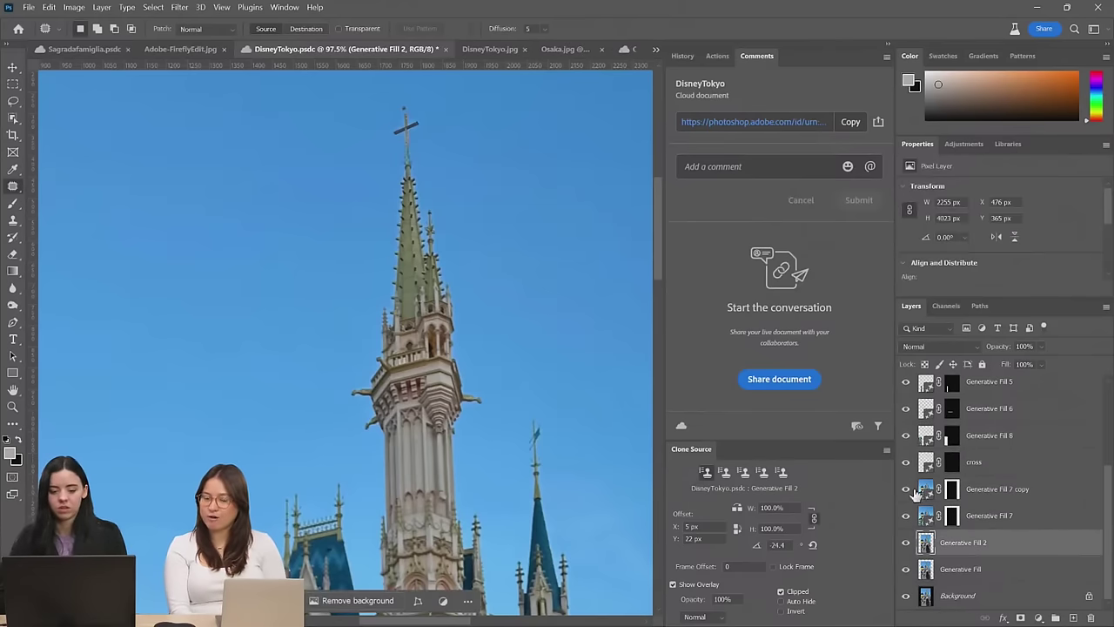
scroll(403, 119, "up", 3)
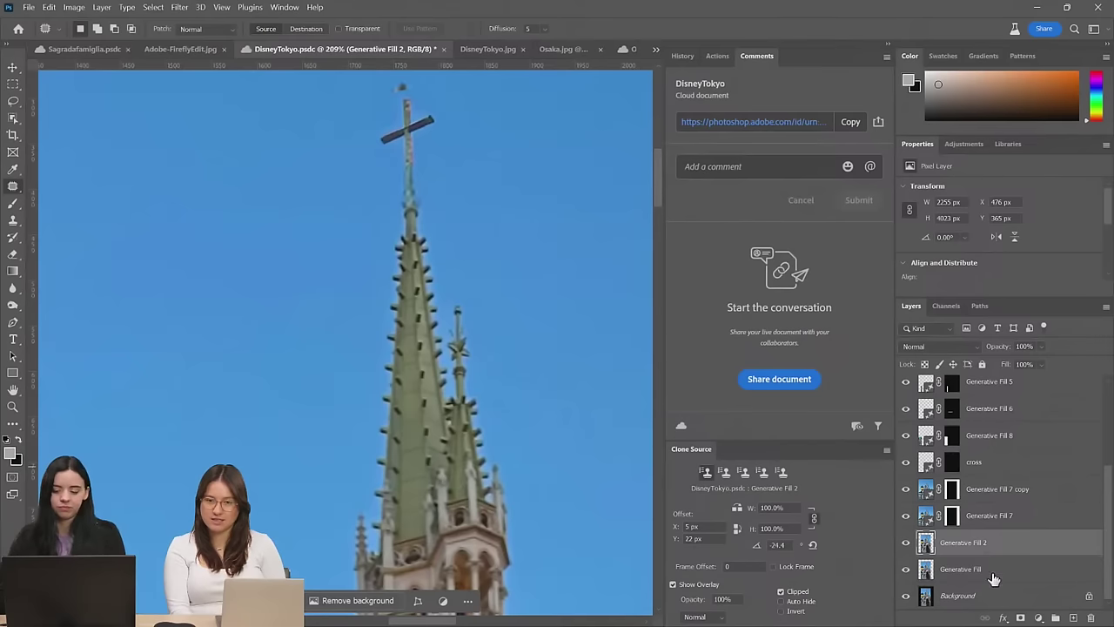
left_click(974, 469)
left_click(998, 490, "shift")
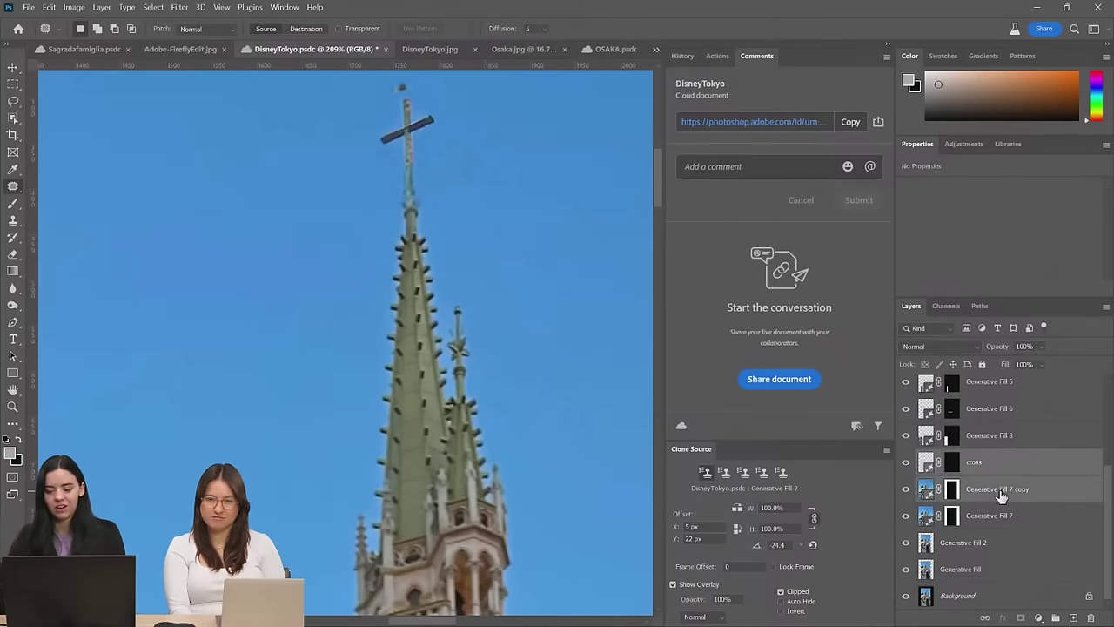
key("ctrl+e")
scroll(523, 296, "up", 3)
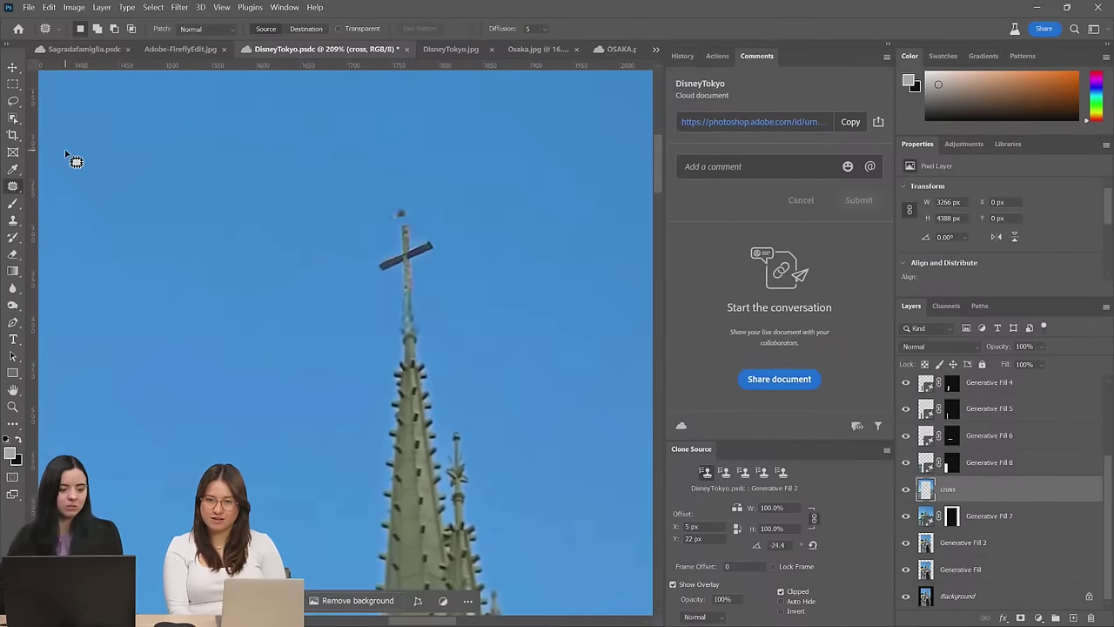
With the Clone Stamp, sample the sky beside the cross, then zoom out to the whole castle
left_click(13, 219)
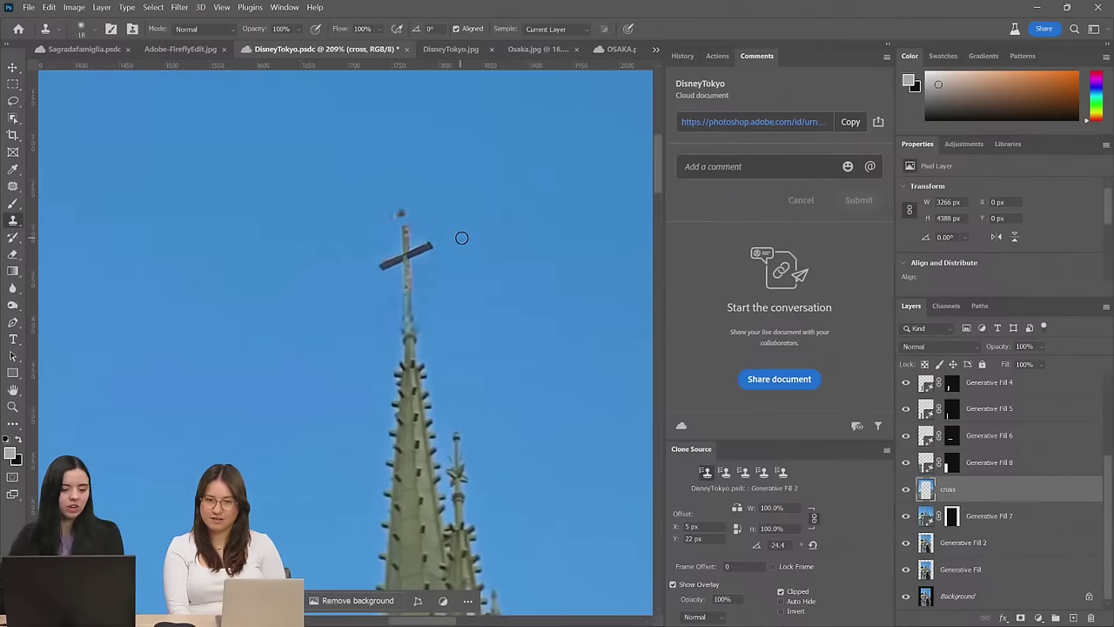
left_click(315, 213, "alt")
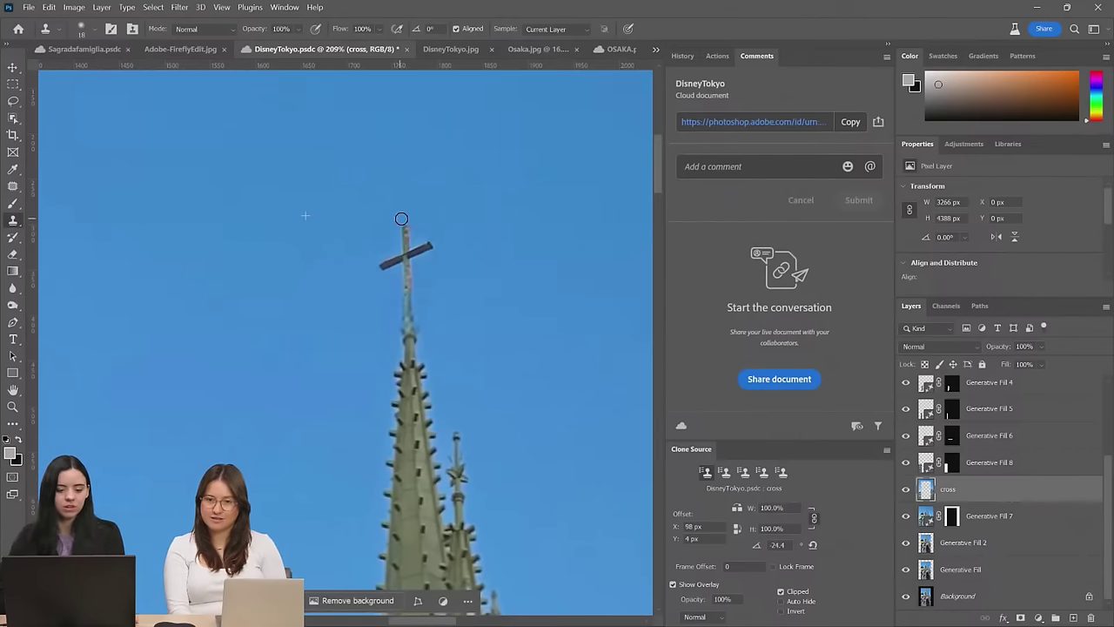
scroll(447, 323, "down", 6)
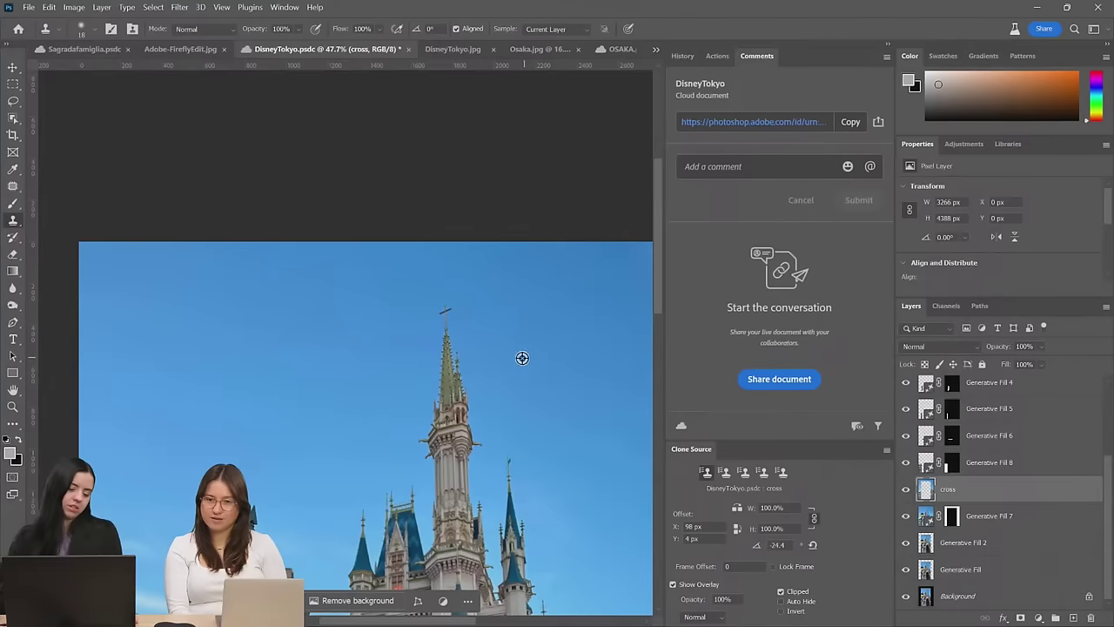
scroll(522, 357, "down", 4)
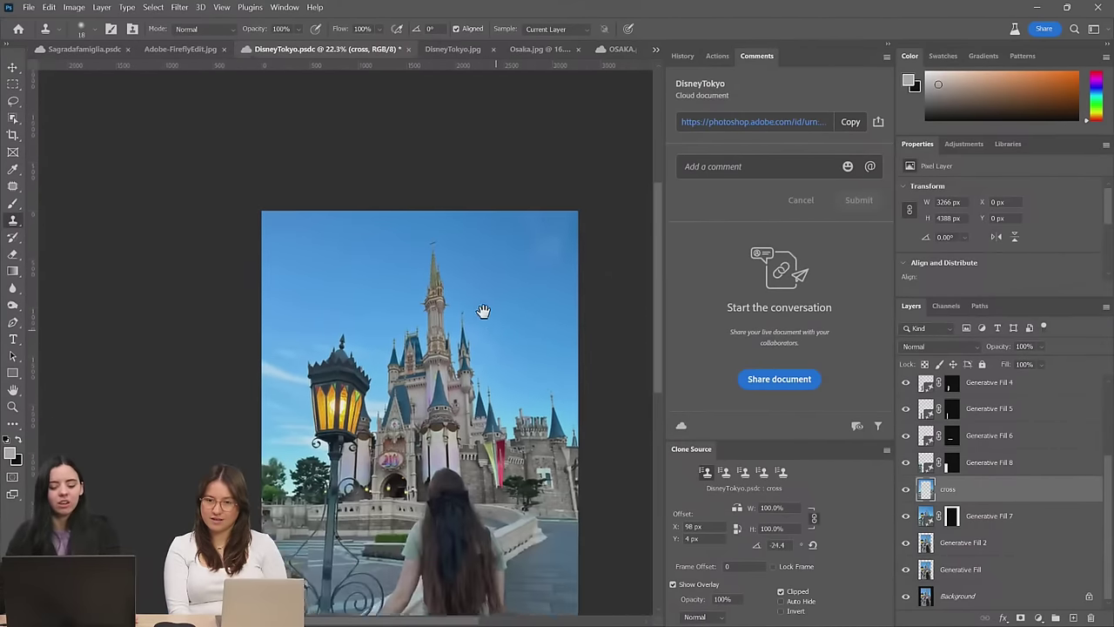
left_click_drag(483, 311, 475, 239)
scroll(470, 242, "up", 1)
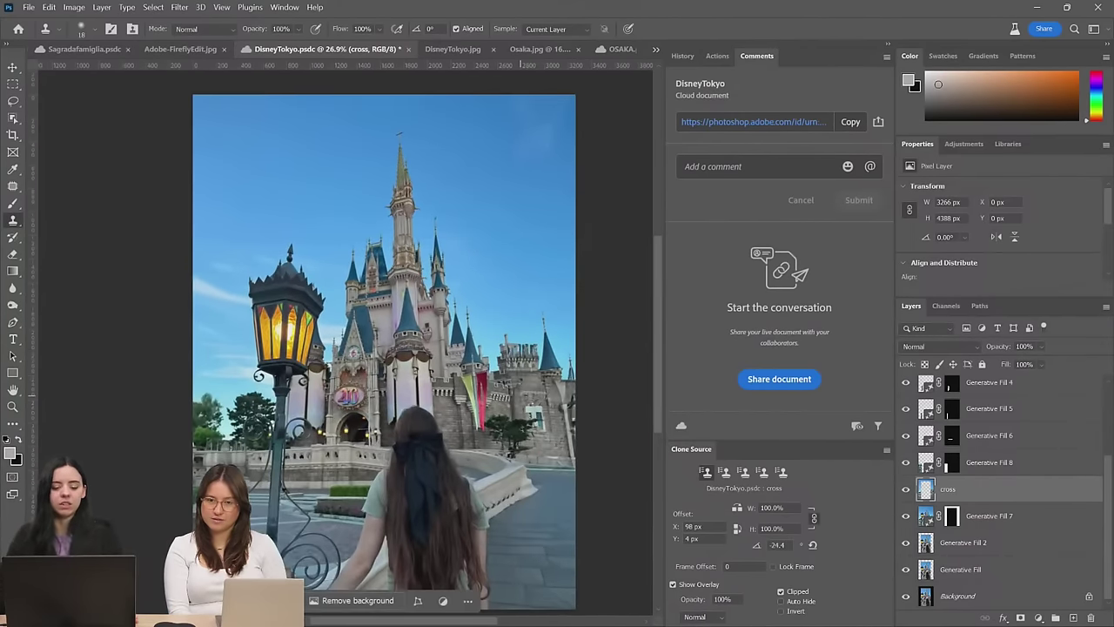
scroll(475, 346, "up", 2)
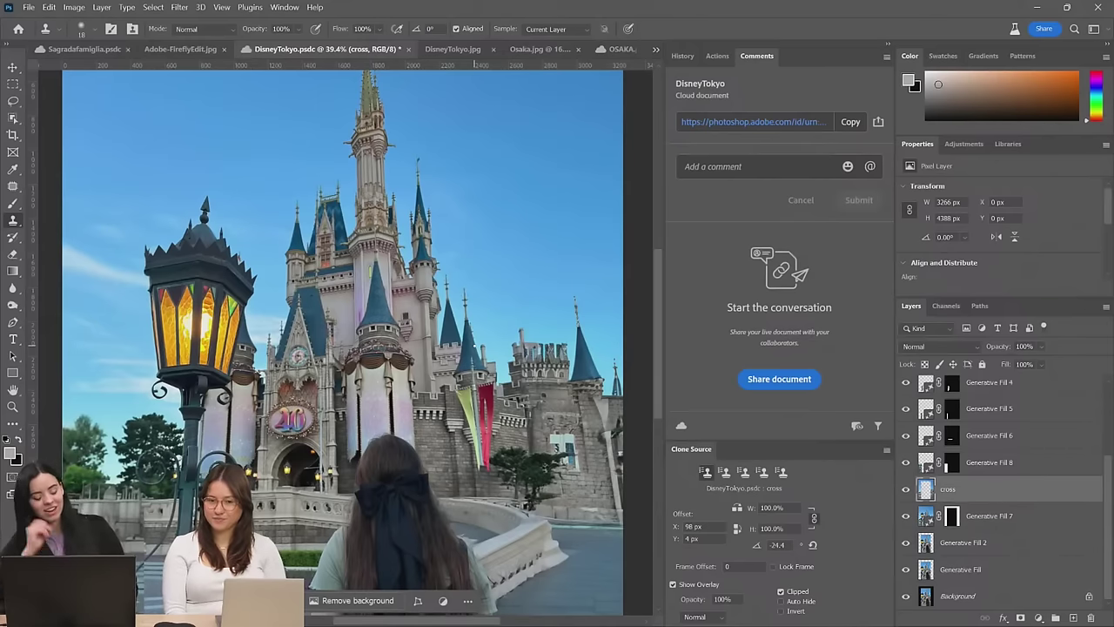
scroll(462, 169, "down", 2)
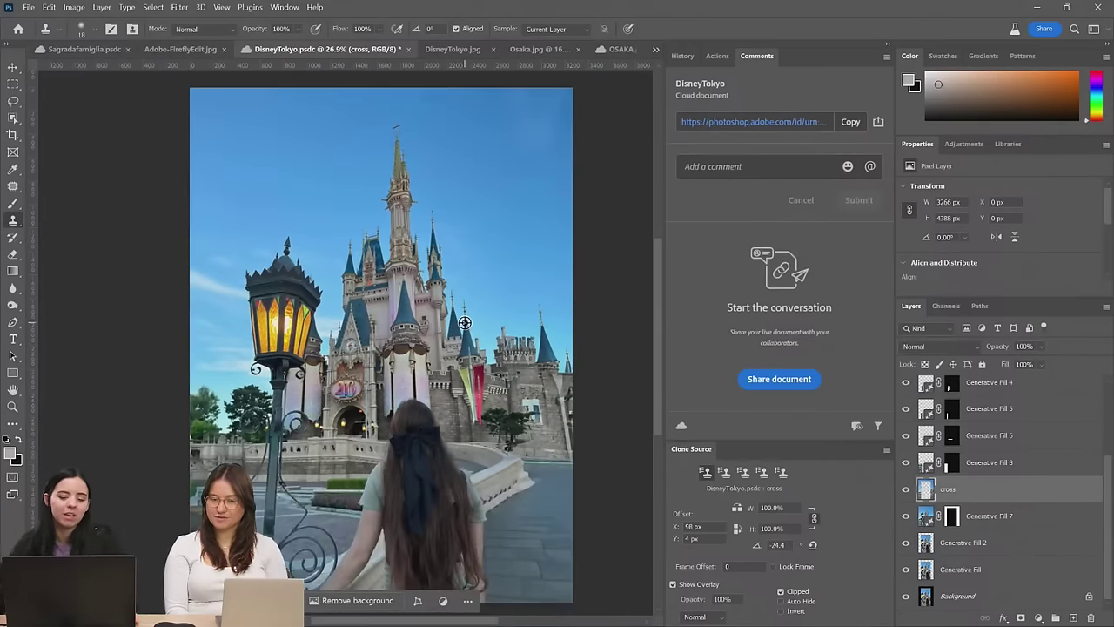
scroll(462, 169, "up", 1)
scroll(467, 165, "down", 1)
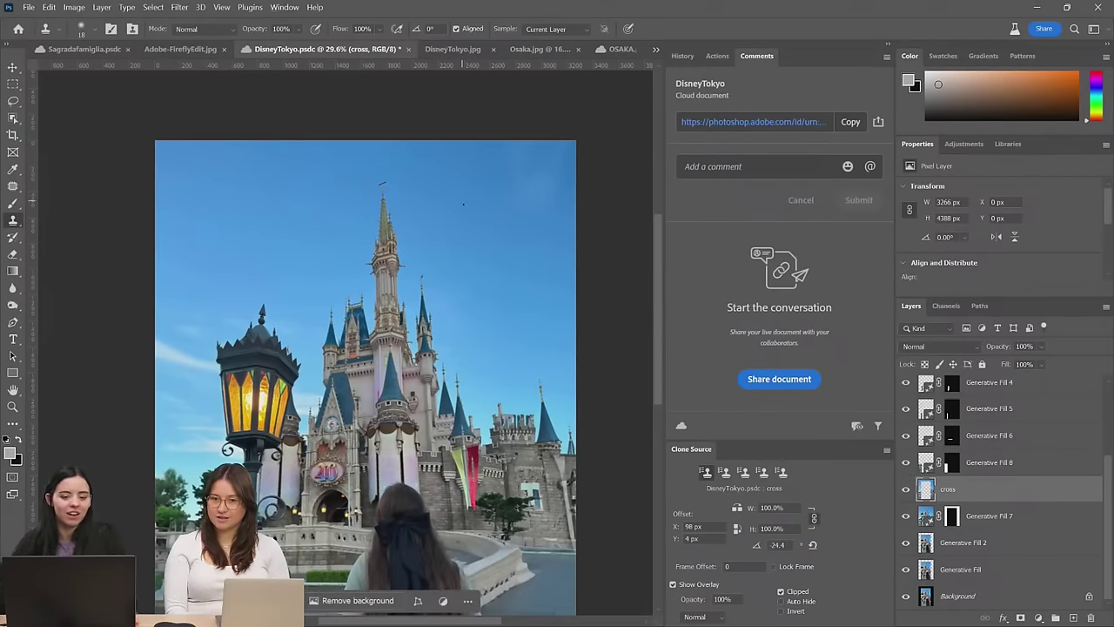
scroll(468, 135, "up", 1)
Merge the cross, Generative Fill 7 and Generative Fill 2 layers into one cross layer
left_click(13, 101)
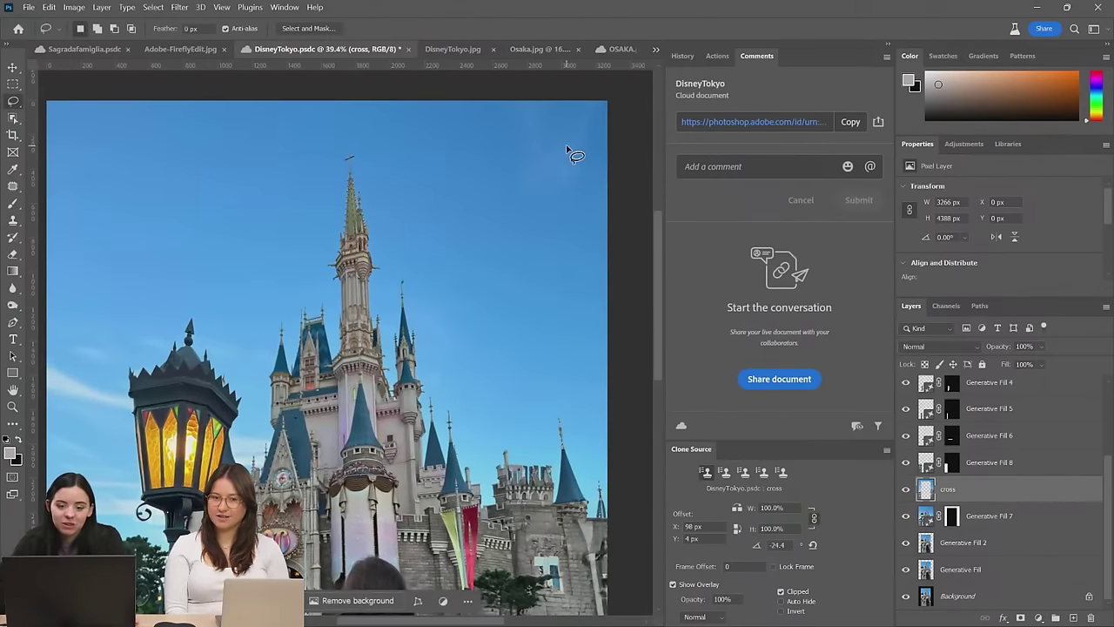
left_click(998, 549, "shift")
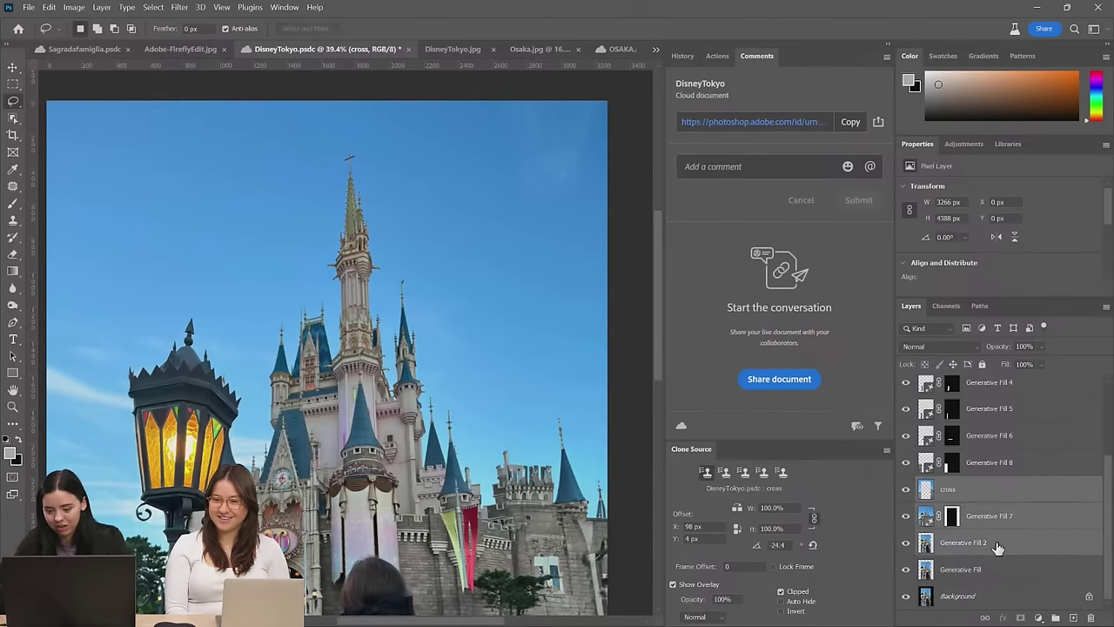
key("ctrl+e")
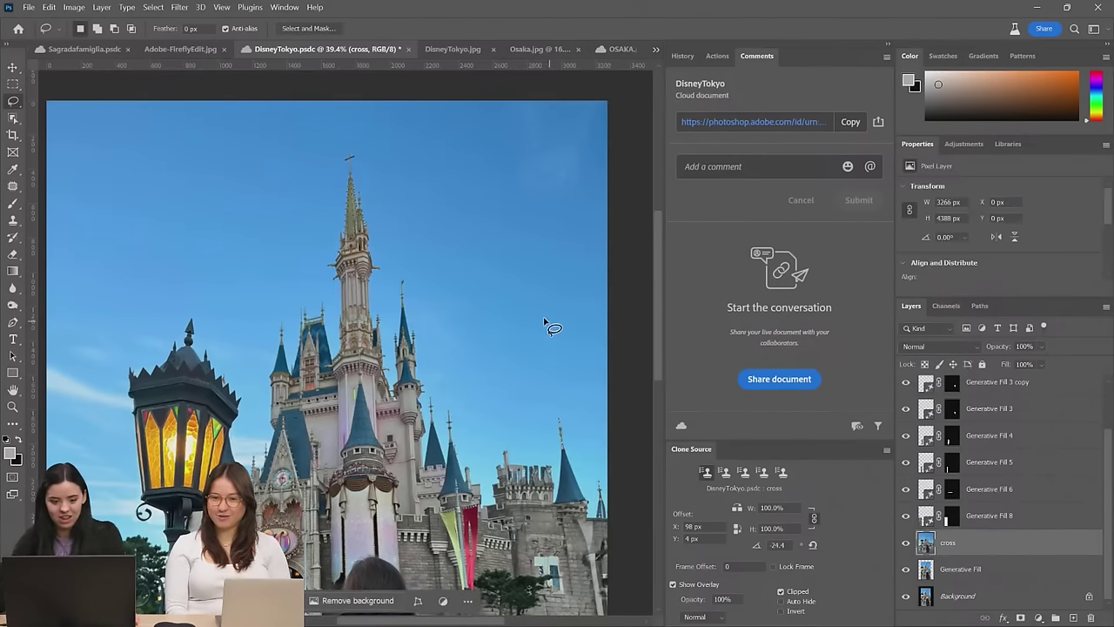
Lasso the sky right of the spire and generate 'fireworks' there
mouse_move(514, 115)
left_mouse_down()
mouse_move(473, 112)
mouse_move(436, 140)
mouse_move(398, 198)
mouse_move(450, 396)
mouse_move(529, 421)
mouse_move(572, 400)
mouse_move(625, 326)
mouse_move(615, 129)
mouse_move(583, 101)
mouse_move(497, 94)
mouse_move(433, 104)
mouse_move(383, 127)
mouse_move(366, 175)
mouse_move(384, 269)
mouse_move(403, 261)
mouse_move(416, 287)
mouse_move(431, 368)
mouse_move(493, 435)
mouse_move(539, 431)
mouse_move(561, 408)
mouse_move(626, 399)
mouse_move(632, 151)
mouse_move(615, 88)
mouse_move(490, 103)
left_mouse_up()
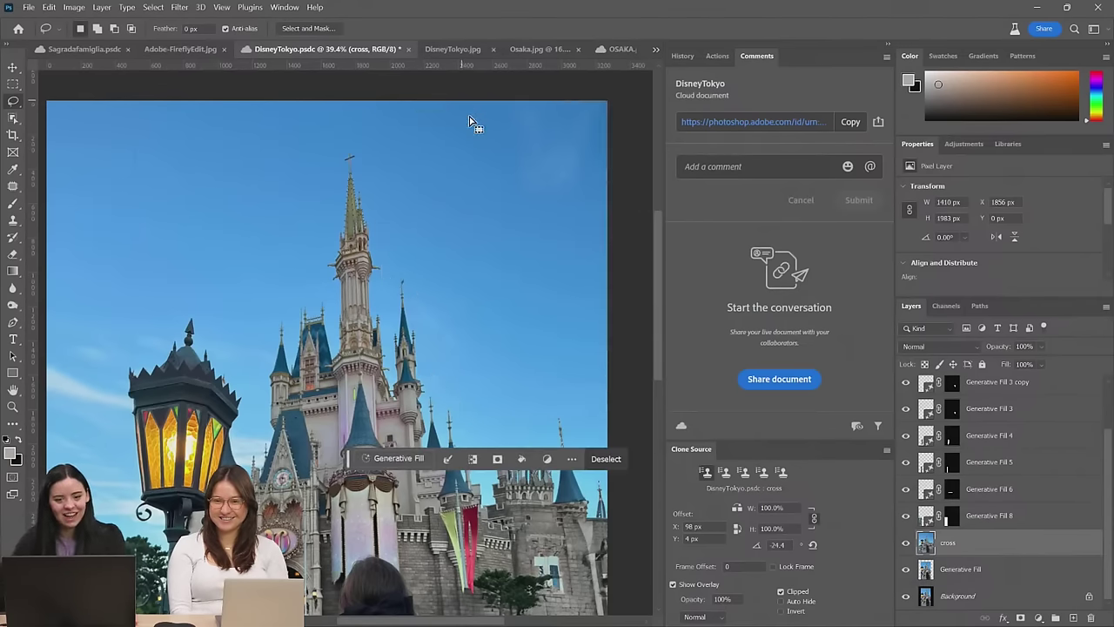
left_click(424, 460)
type("fire")
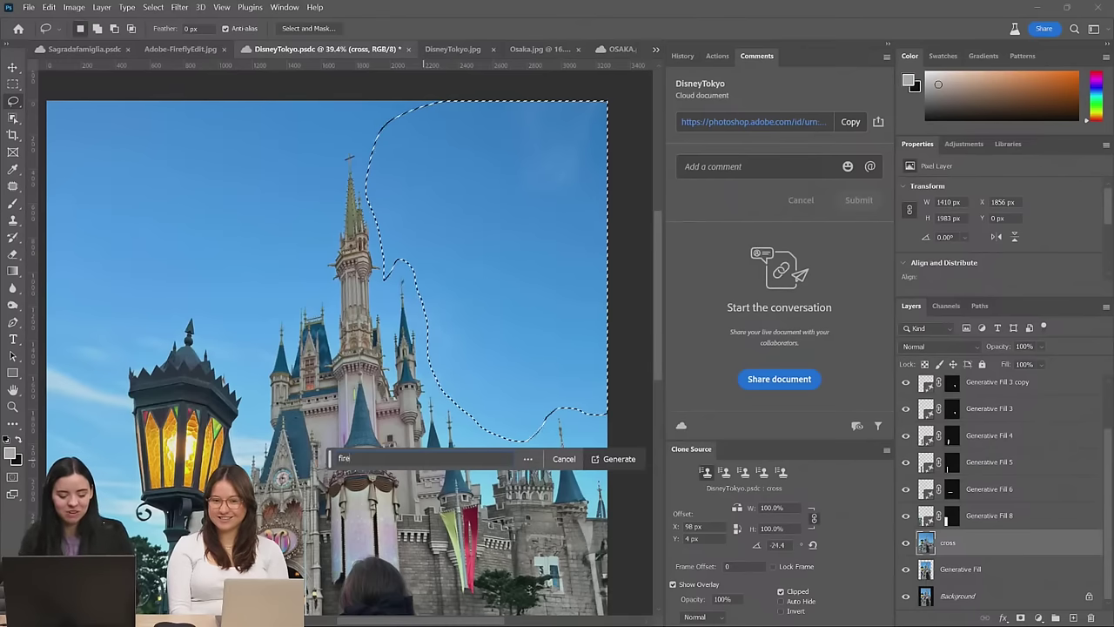
type("works")
key("Return")
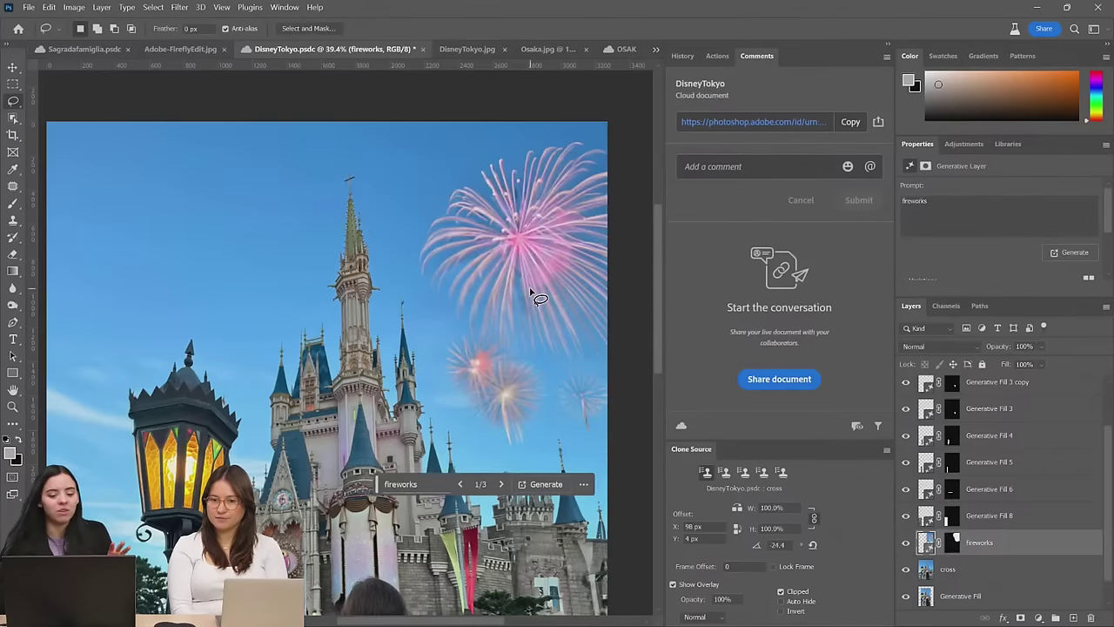
Compare the fireworks variations and settle on variation 2/3 with pale bursts
scroll(588, 444, "down", 5)
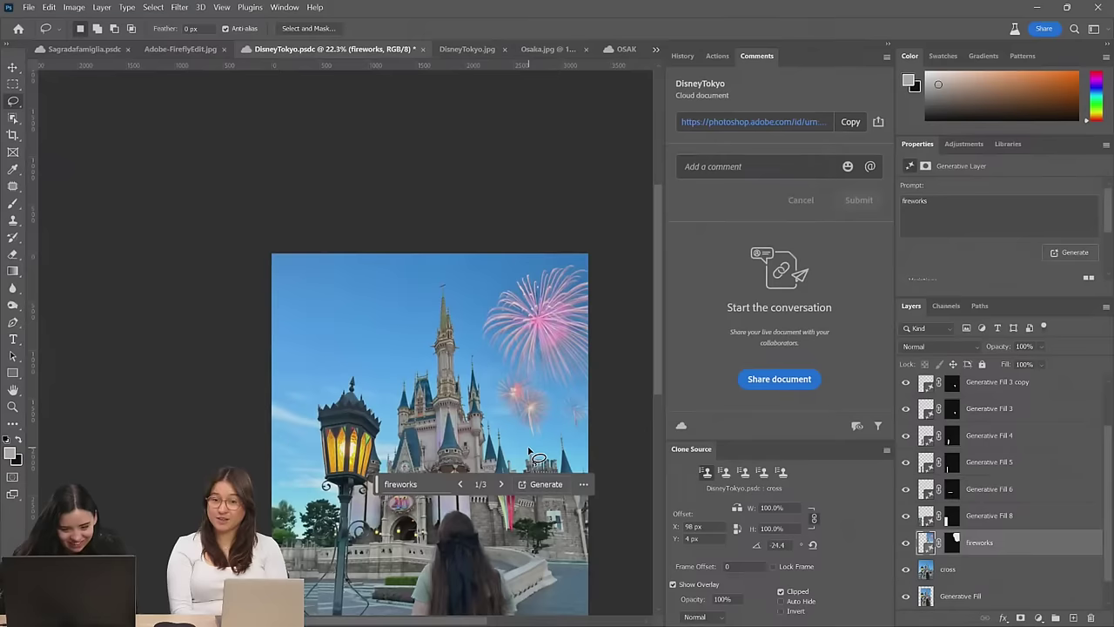
scroll(521, 349, "up", 1)
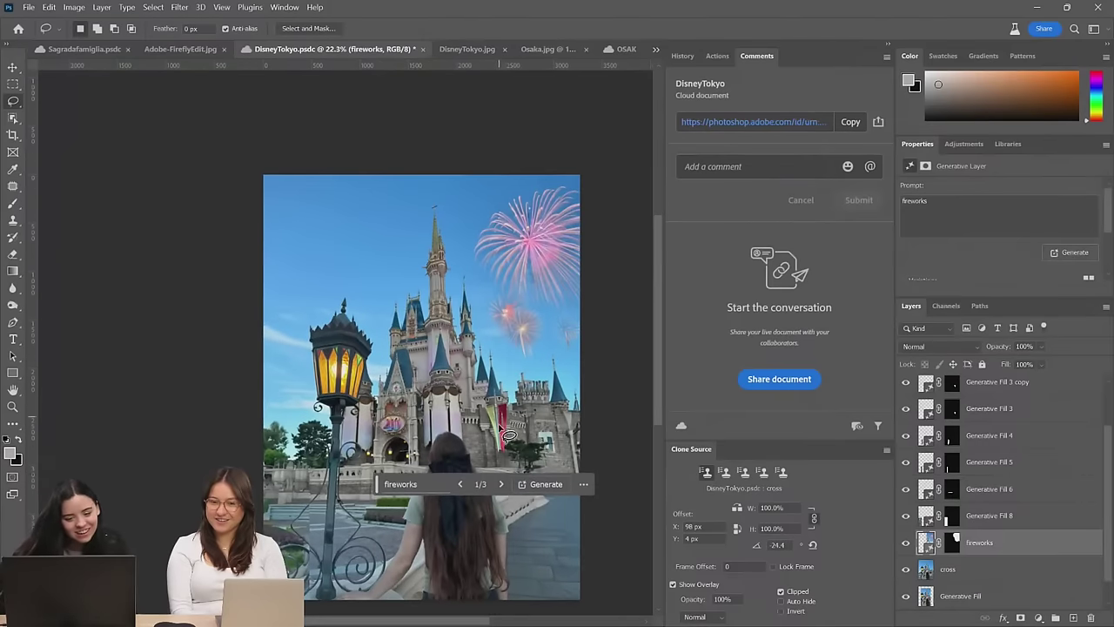
left_click(501, 485)
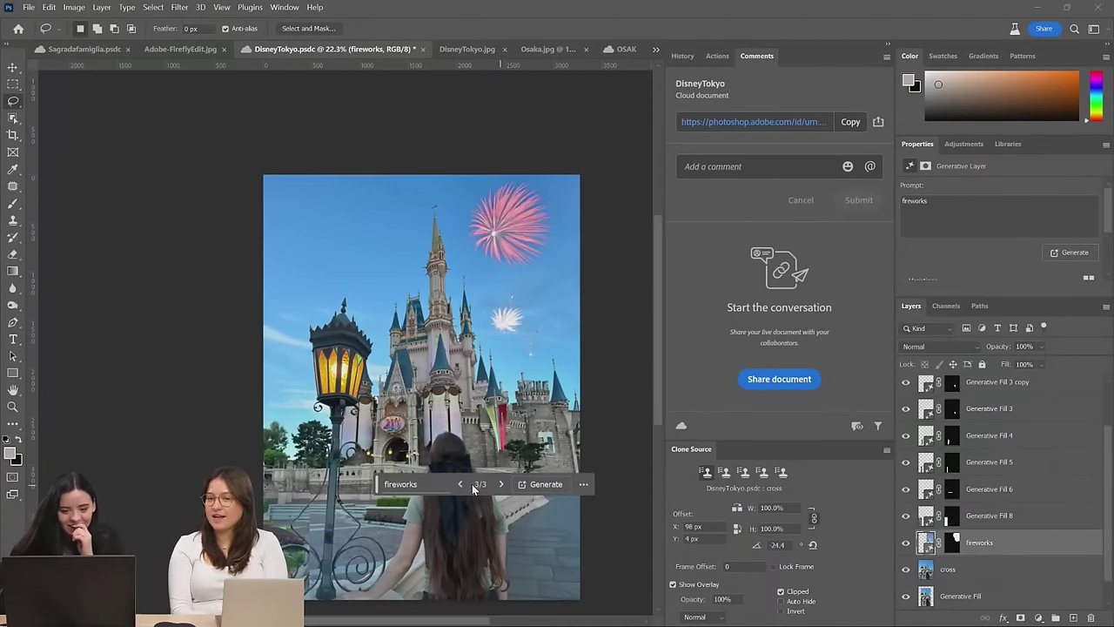
left_click(459, 484)
Lasso the empty sky to the left of the spire
scroll(518, 377, "up", 1)
scroll(517, 379, "down", 2)
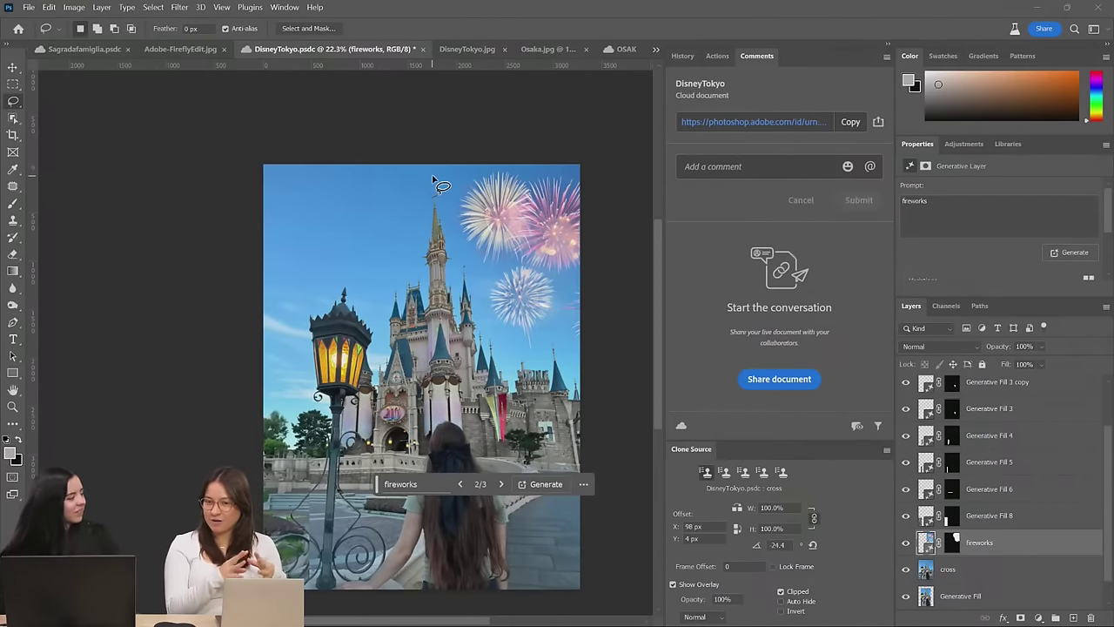
mouse_move(432, 177)
left_mouse_down()
mouse_move(402, 254)
mouse_move(378, 280)
mouse_move(335, 275)
mouse_move(299, 309)
mouse_move(252, 240)
mouse_move(256, 171)
mouse_move(289, 145)
mouse_move(380, 142)
mouse_move(431, 174)
left_mouse_up()
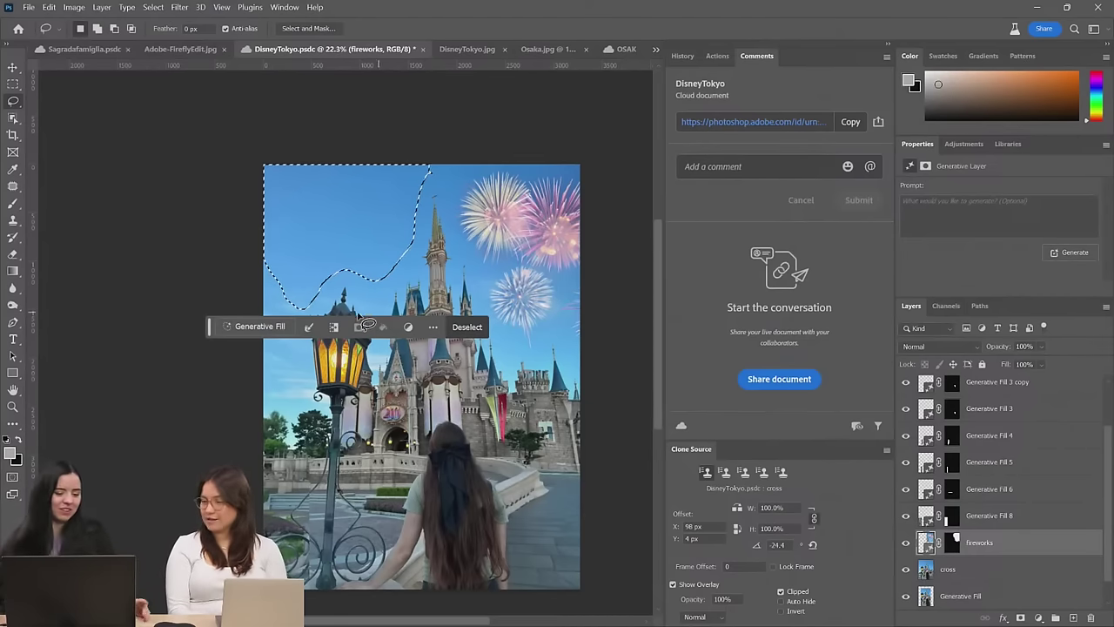
Generative-fill the upper-left sky on the cross layer with the prompt 'fireworks'
left_click(260, 326)
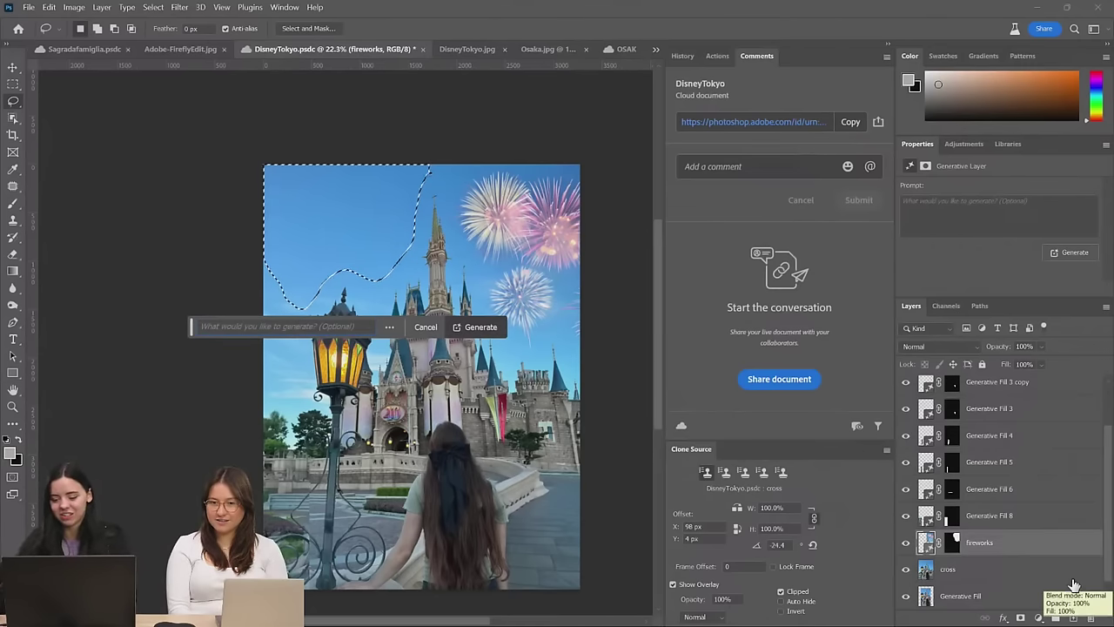
left_click(987, 571)
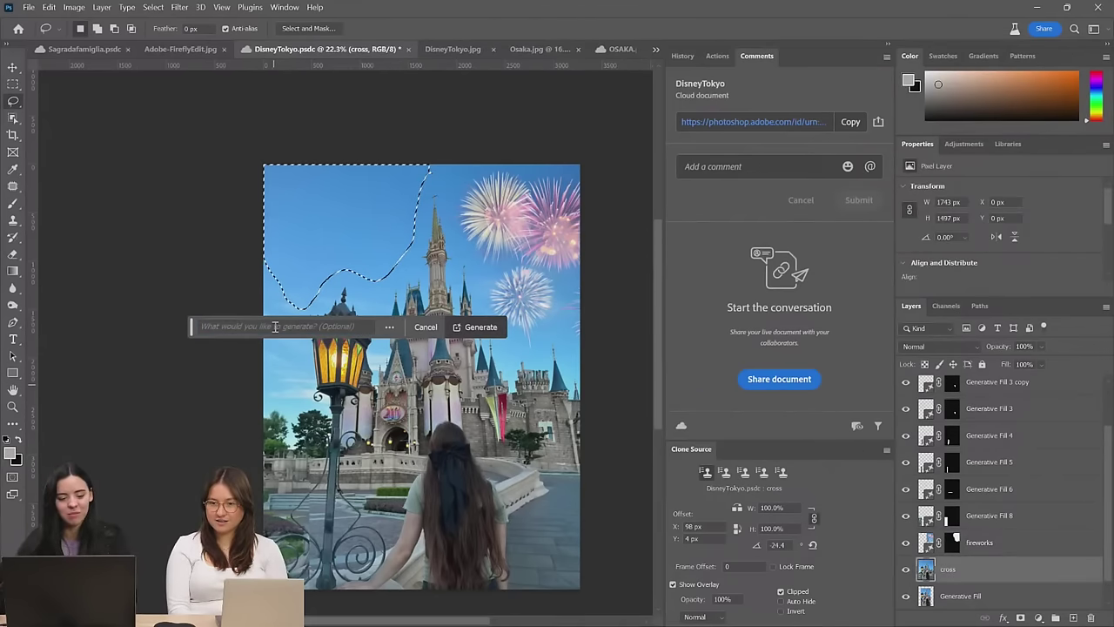
left_click(475, 326)
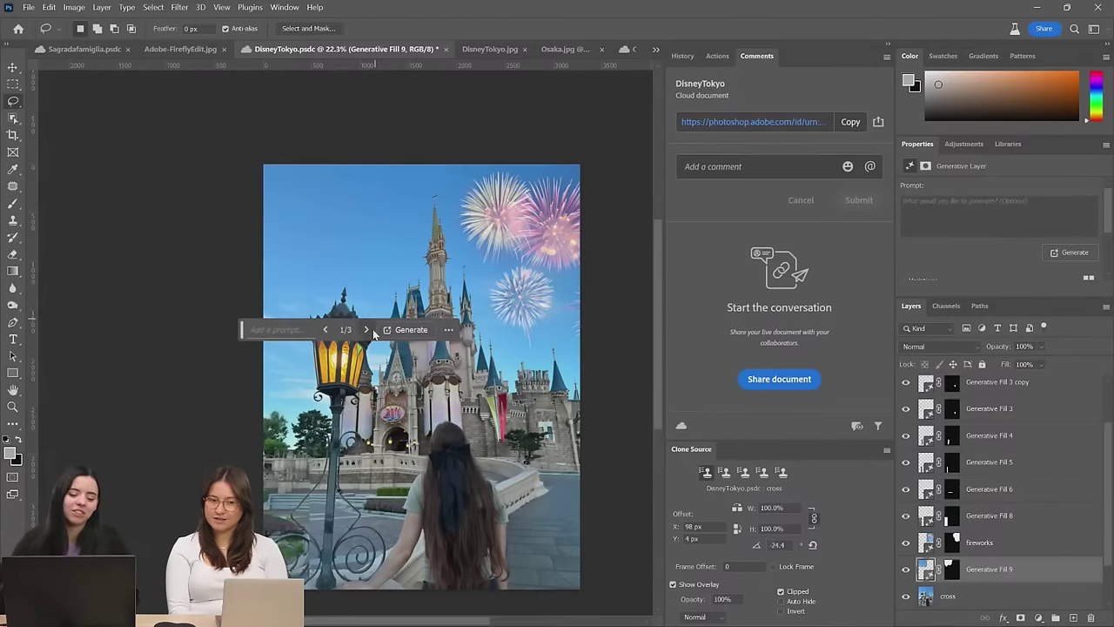
left_click(300, 330)
type("firework")
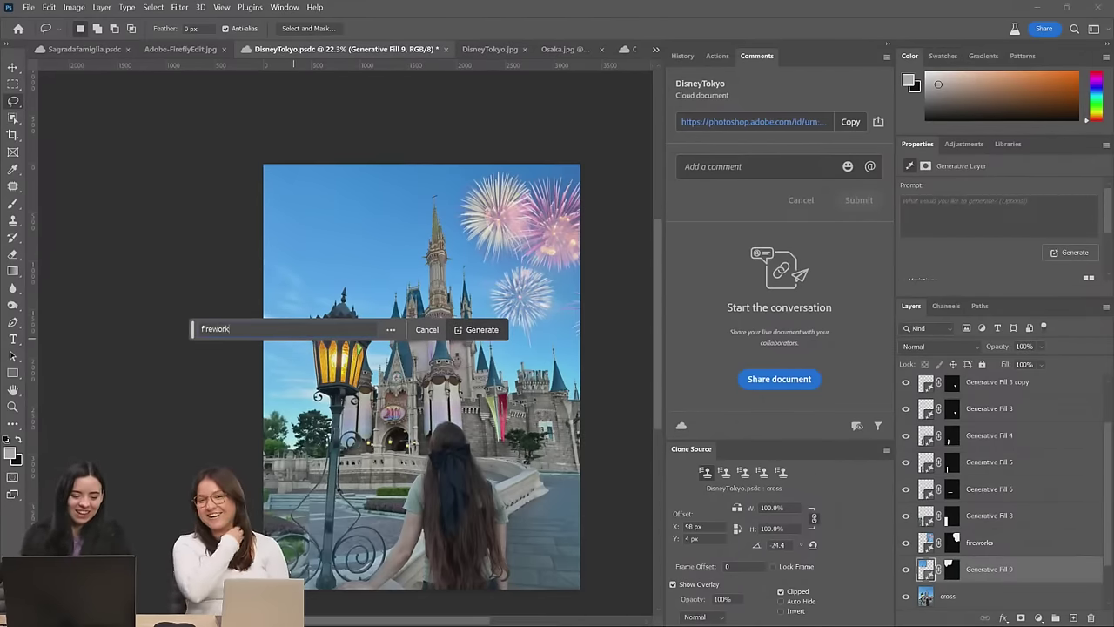
key("Return")
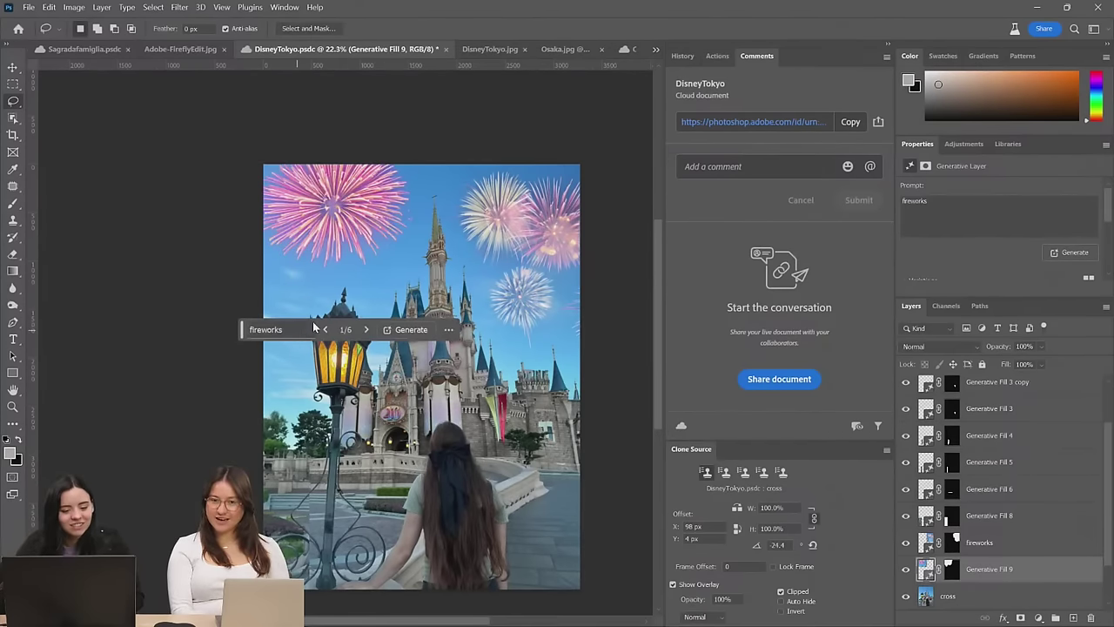
Compare the fireworks variations and return to the pink variation 1/6
left_click(369, 330)
left_click(368, 330)
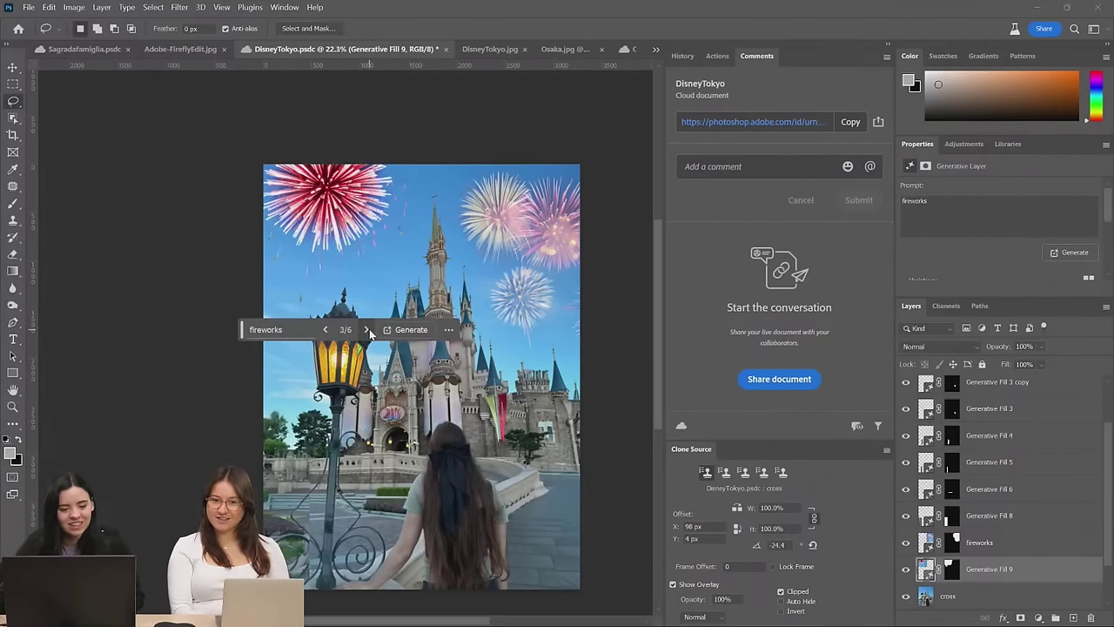
left_click(326, 336)
left_click(327, 336)
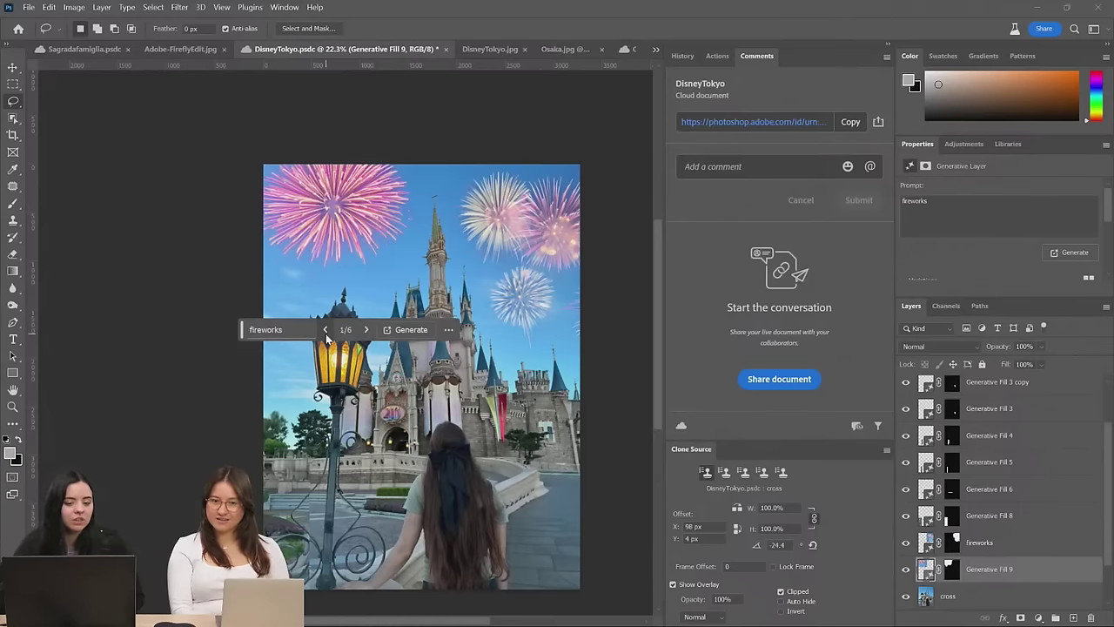
Zoom in to inspect the fireworks, then switch over to Adobe Express
scroll(327, 336, "up", 2)
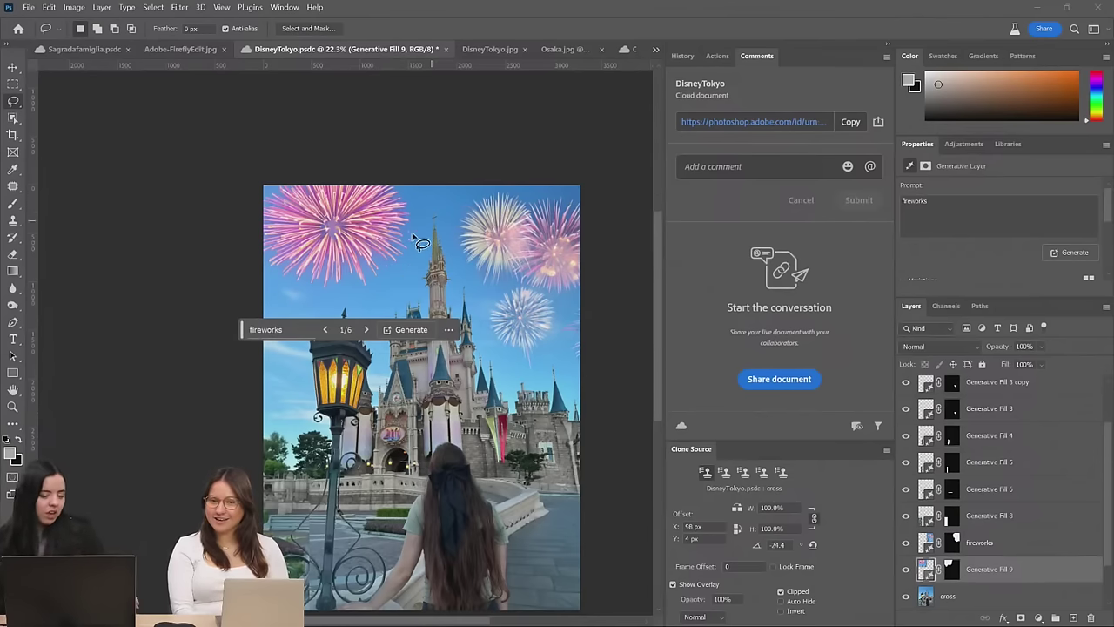
scroll(377, 245, "up", 1)
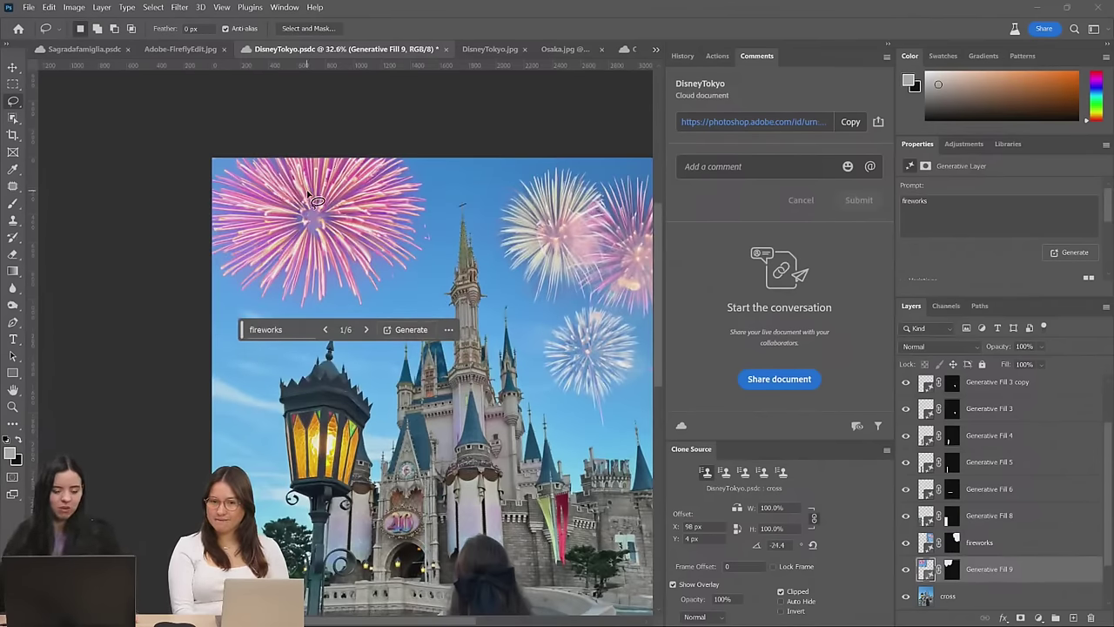
scroll(505, 340, "down", 2)
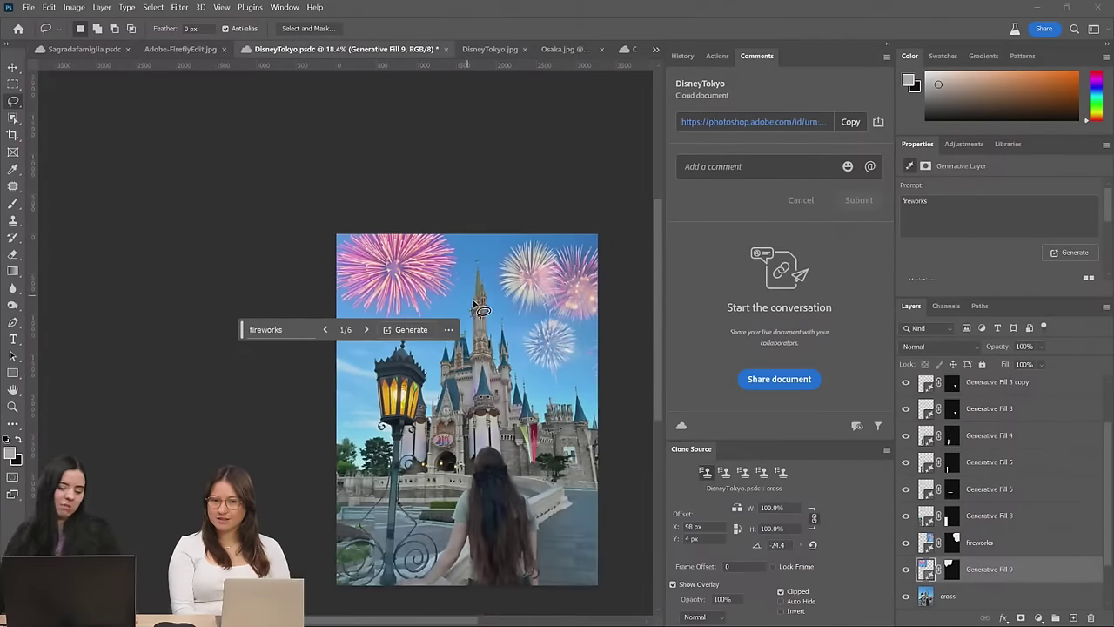
scroll(548, 387, "up", 1)
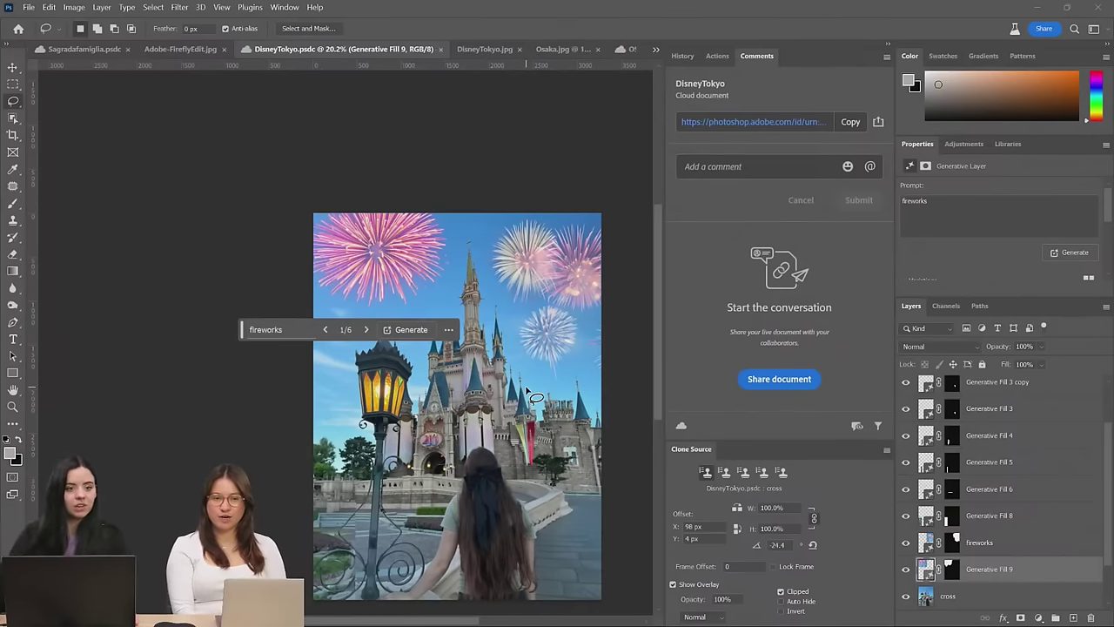
scroll(533, 396, "down", 1)
scroll(534, 396, "up", 1)
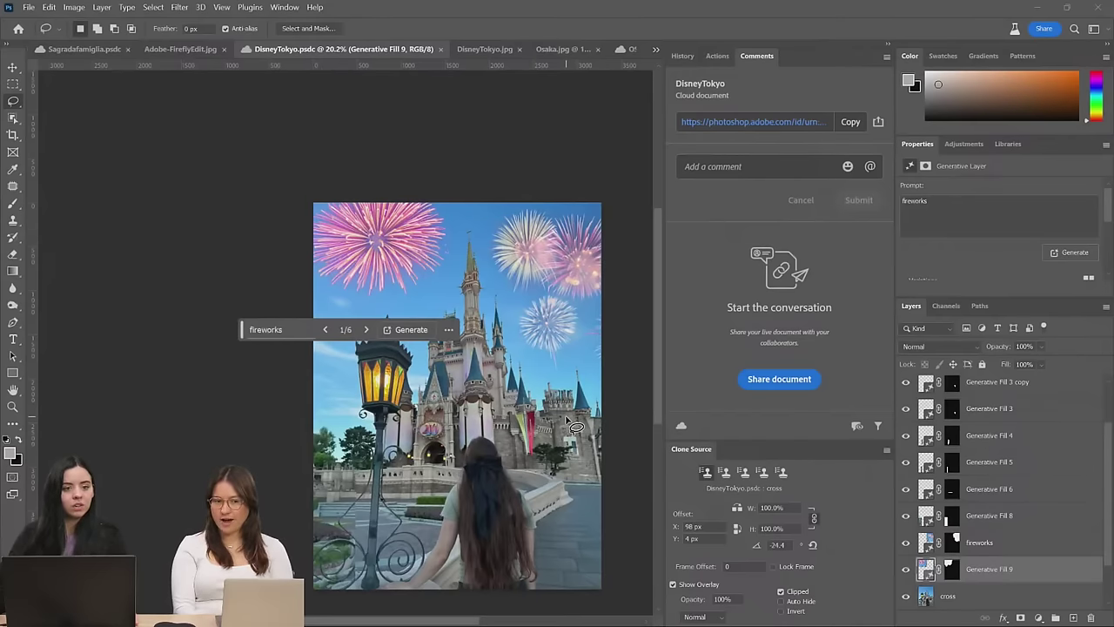
scroll(575, 427, "up", 1)
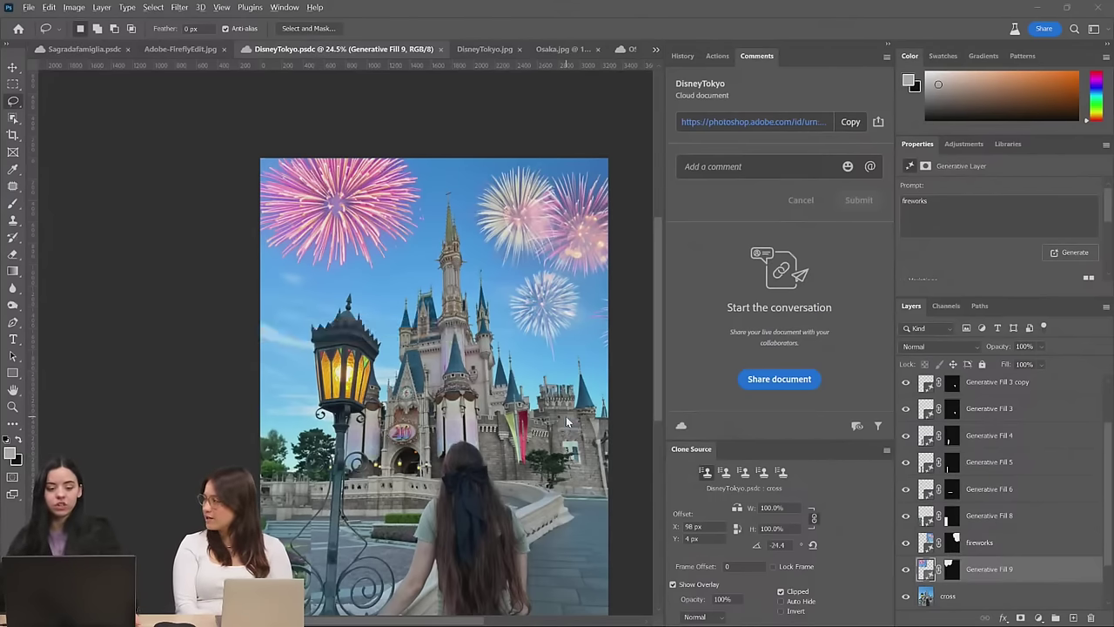
key("alt+Tab")
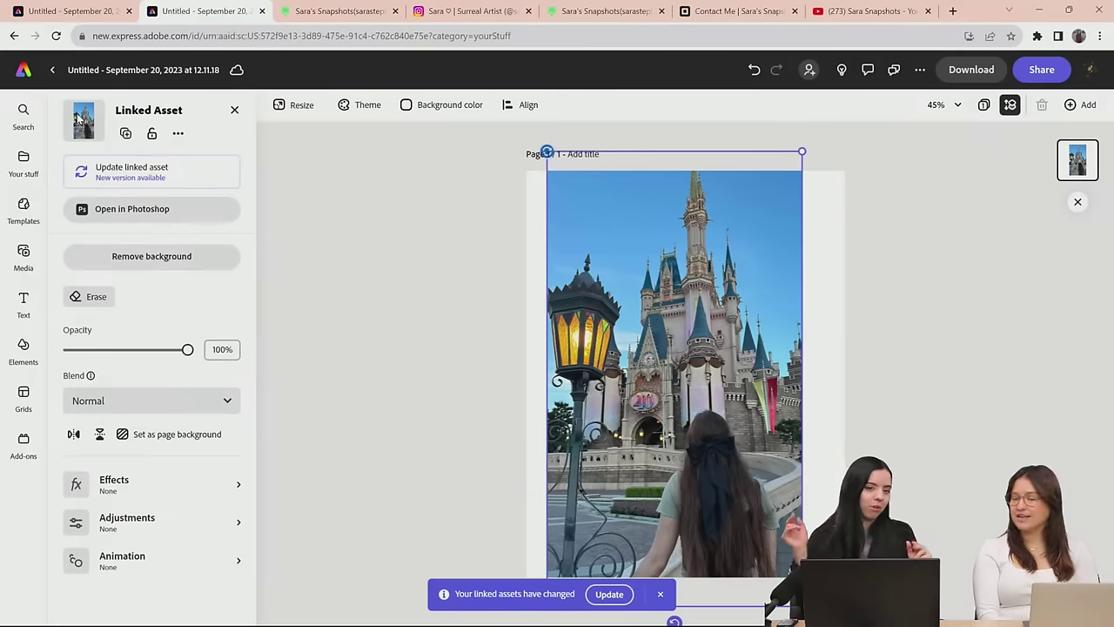
Update the linked DisneyTokyo image and resize it to fill the page, snapped to the left edge
left_click(609, 593)
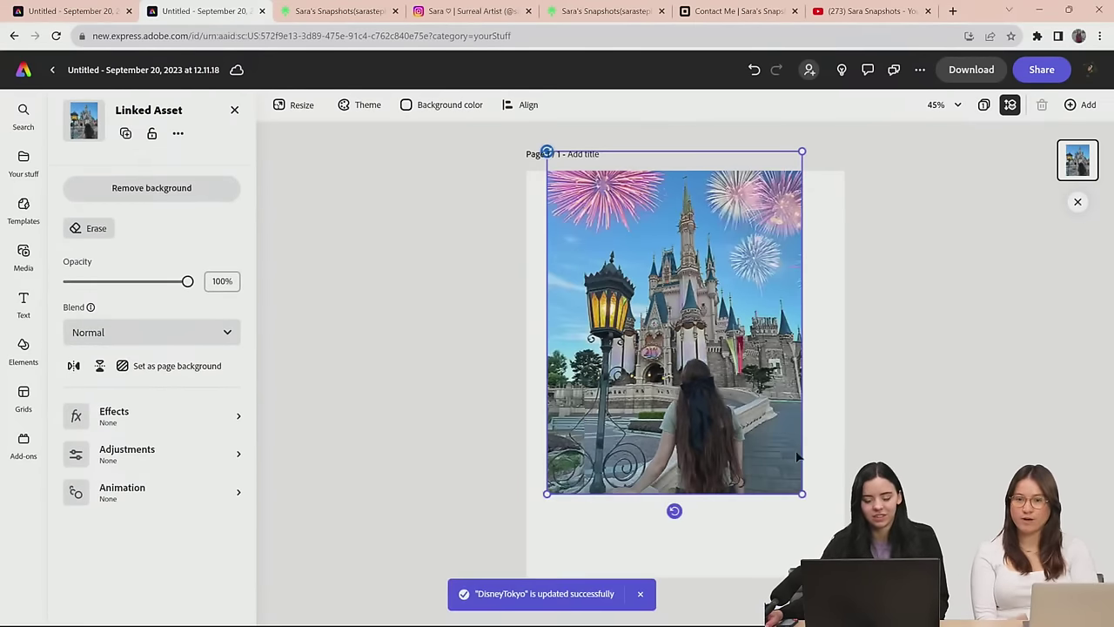
left_click_drag(802, 494, 862, 573)
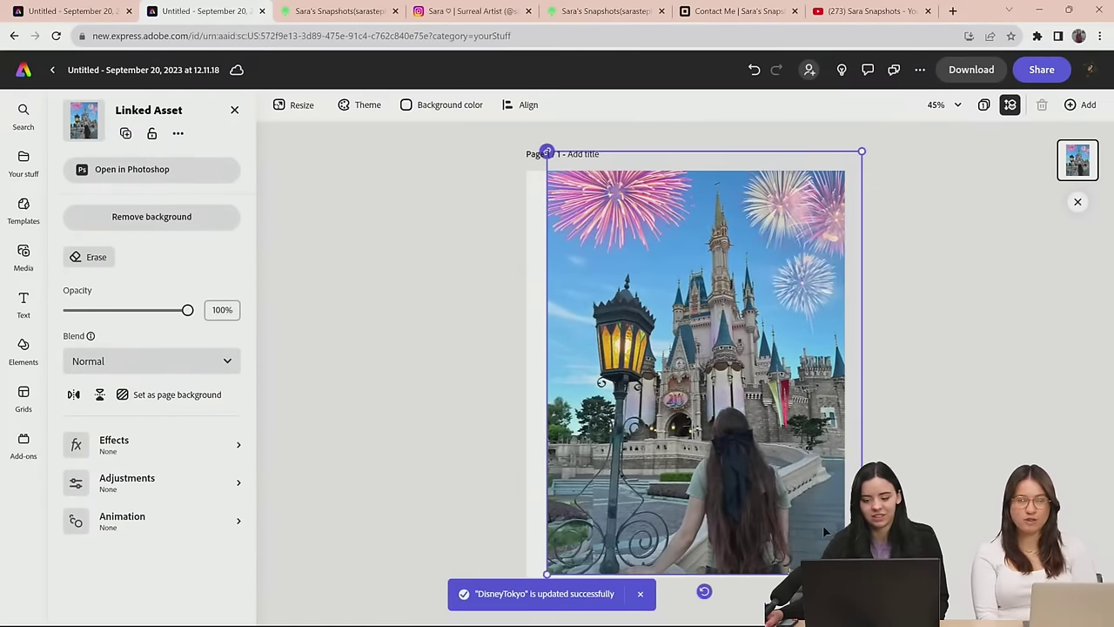
left_click_drag(827, 533, 803, 530)
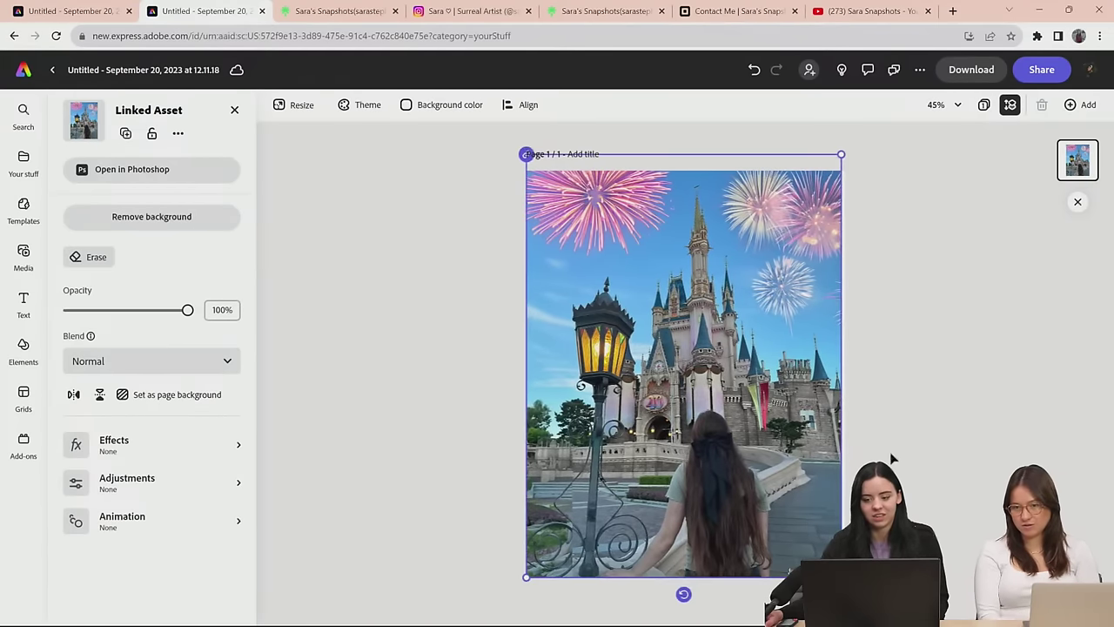
left_click_drag(841, 154, 850, 150)
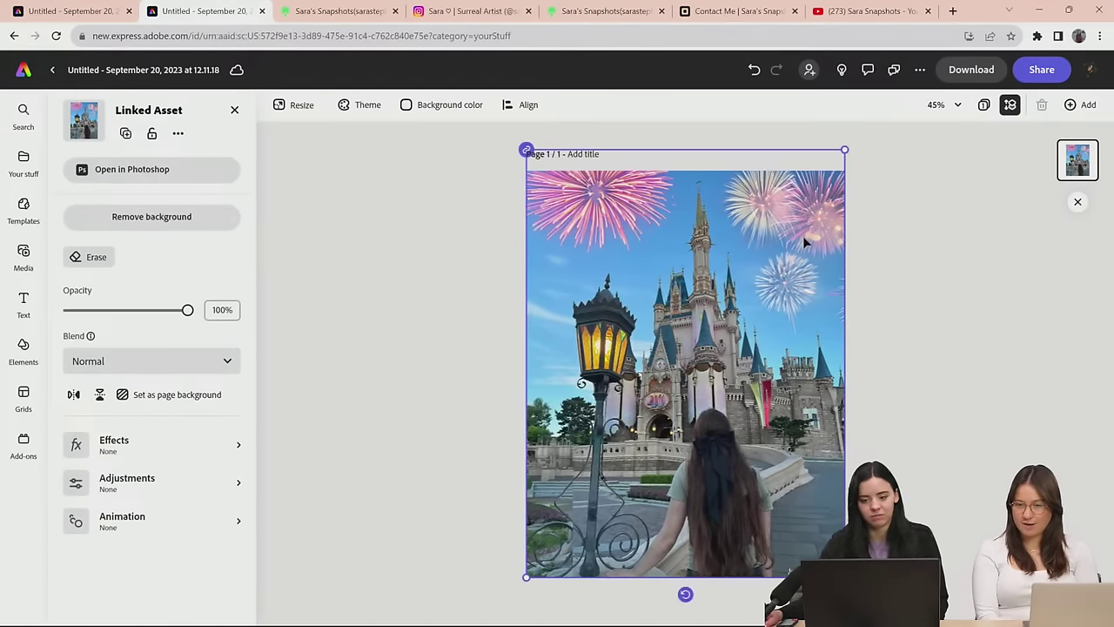
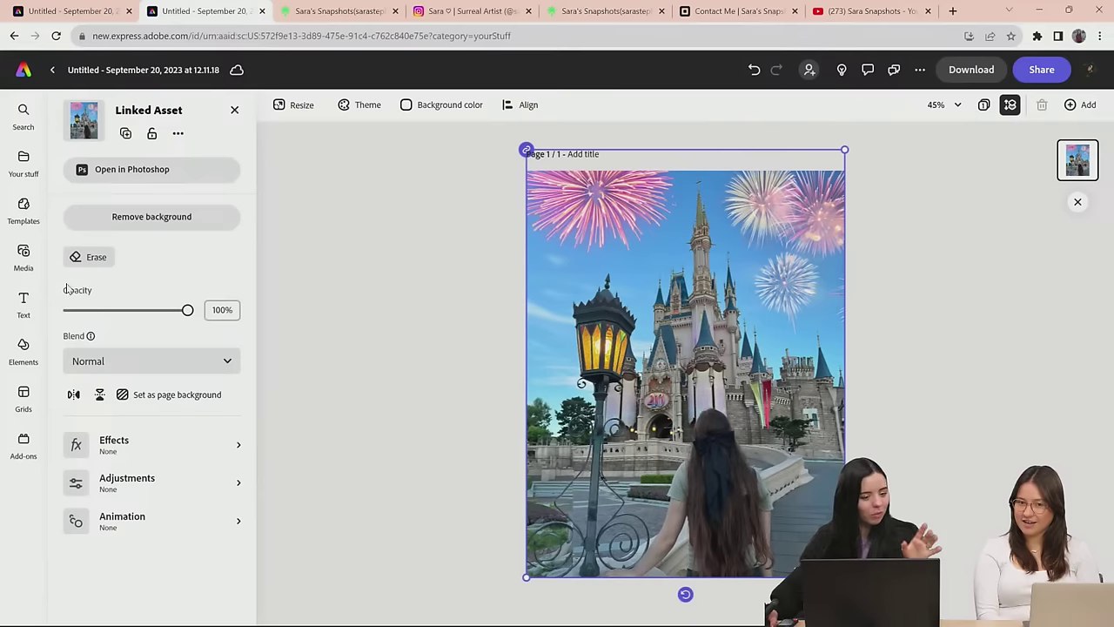
Browse the stock media library's video and audio sections
left_click(18, 263)
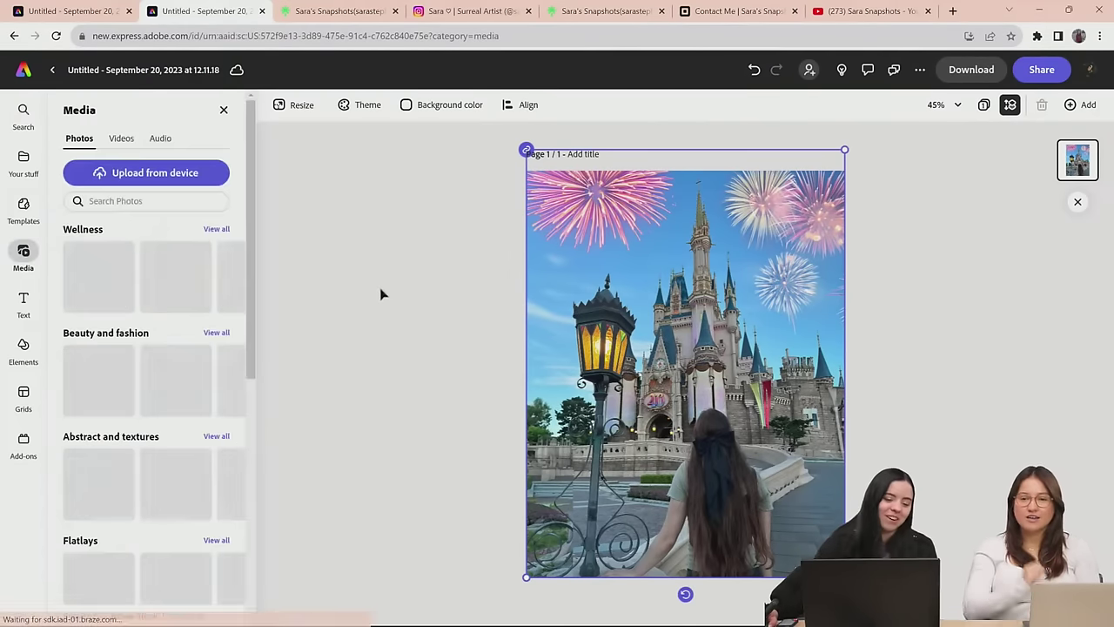
scroll(183, 346, "down", 3)
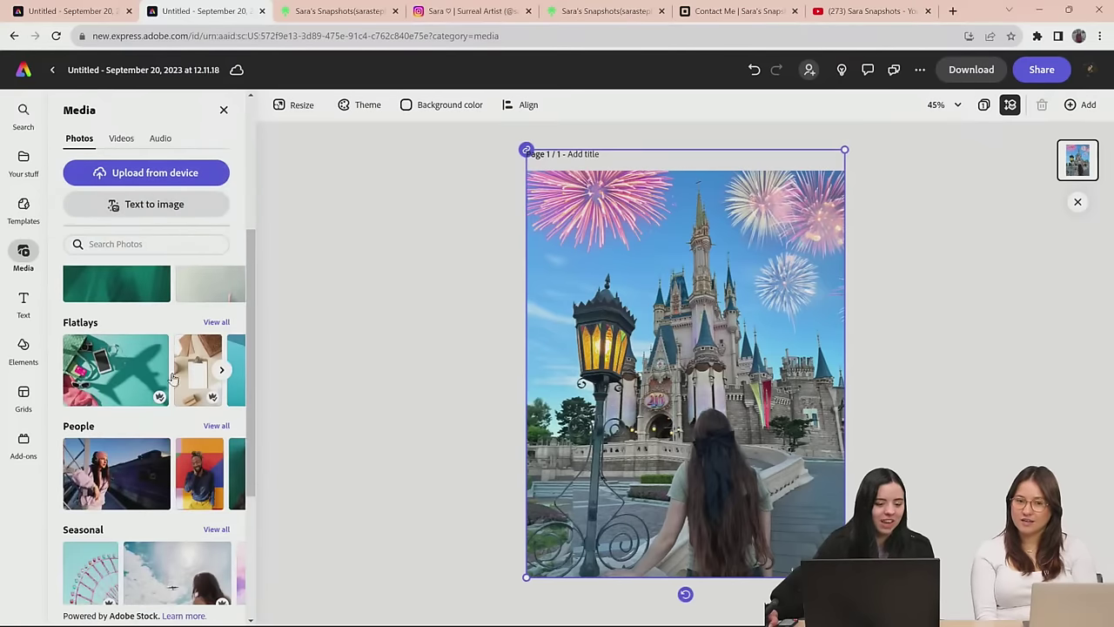
left_click(119, 139)
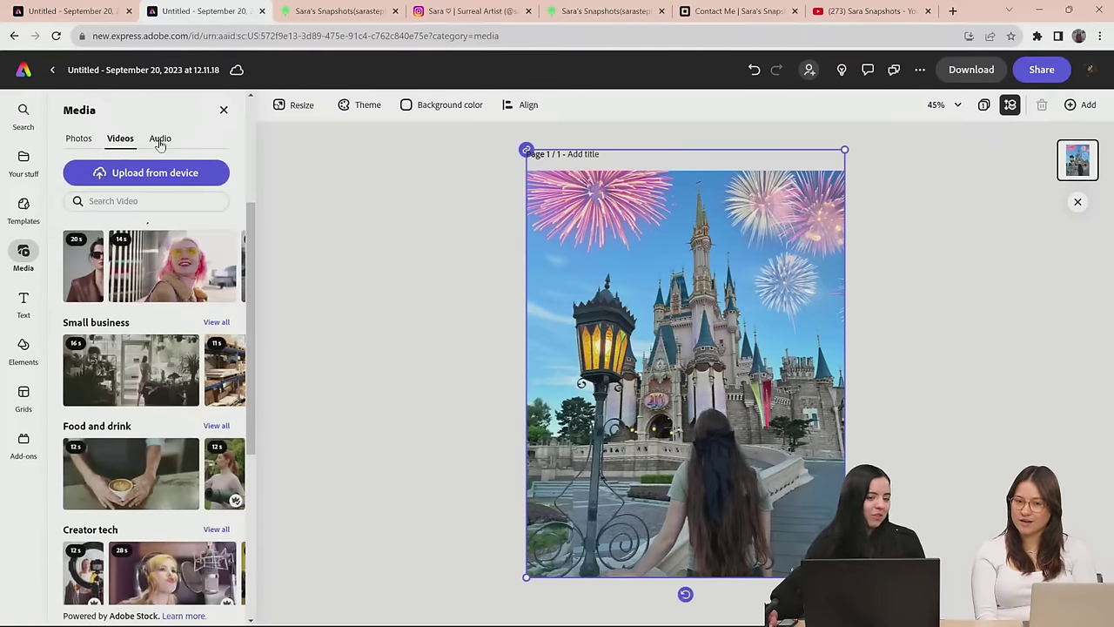
left_click(160, 139)
scroll(243, 263, "down", 4)
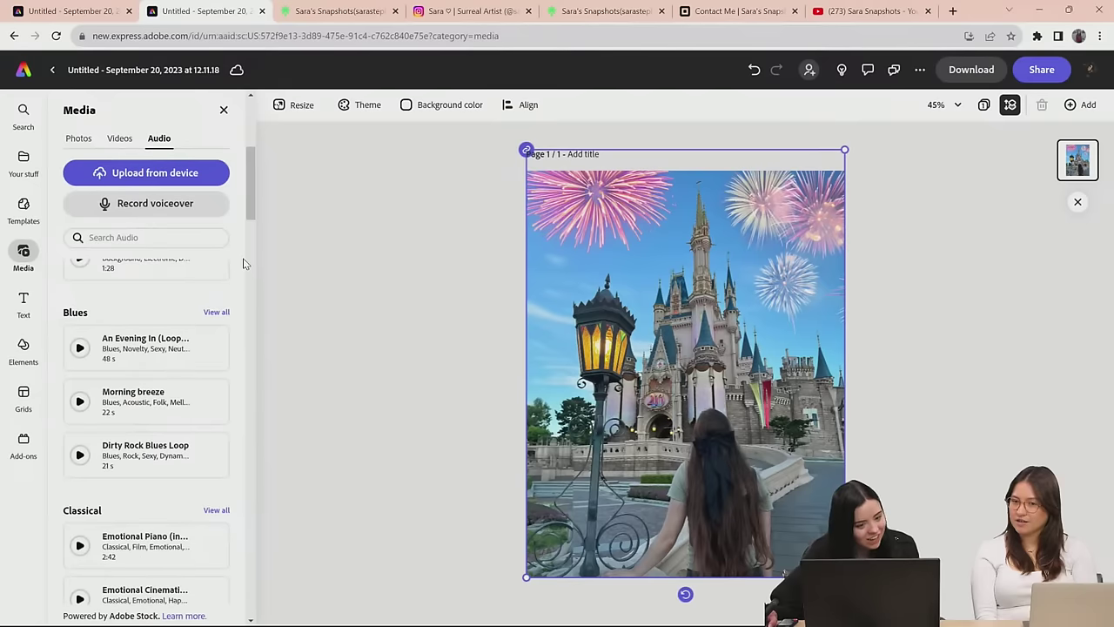
scroll(250, 346, "down", 15)
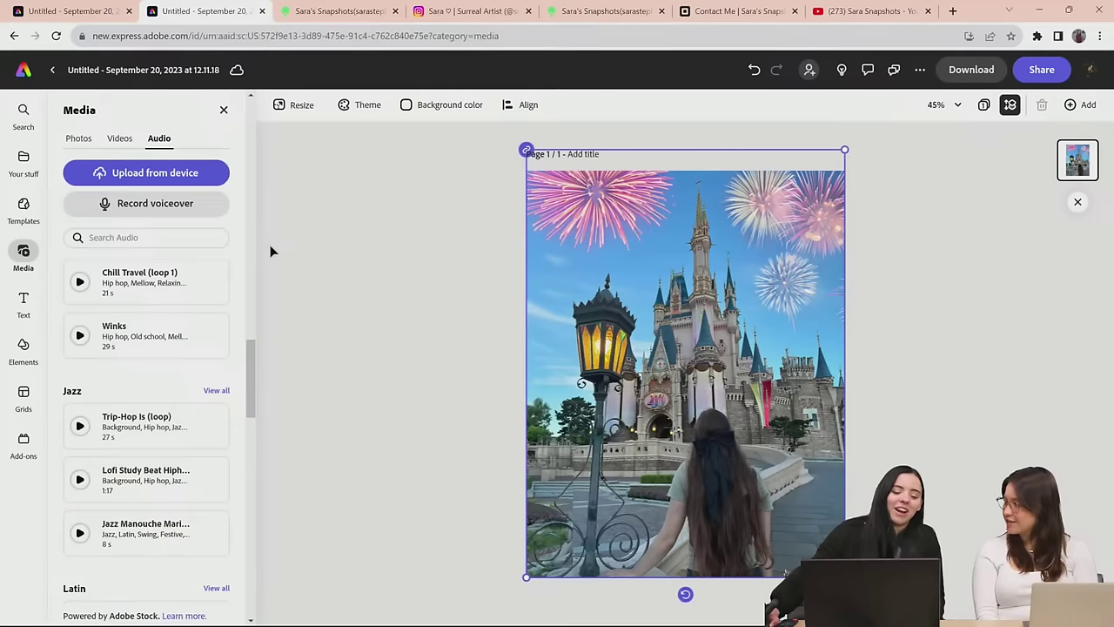
Nudge the castle photo into place on the page and bring up the text styles
left_click_drag(249, 363, 256, 87)
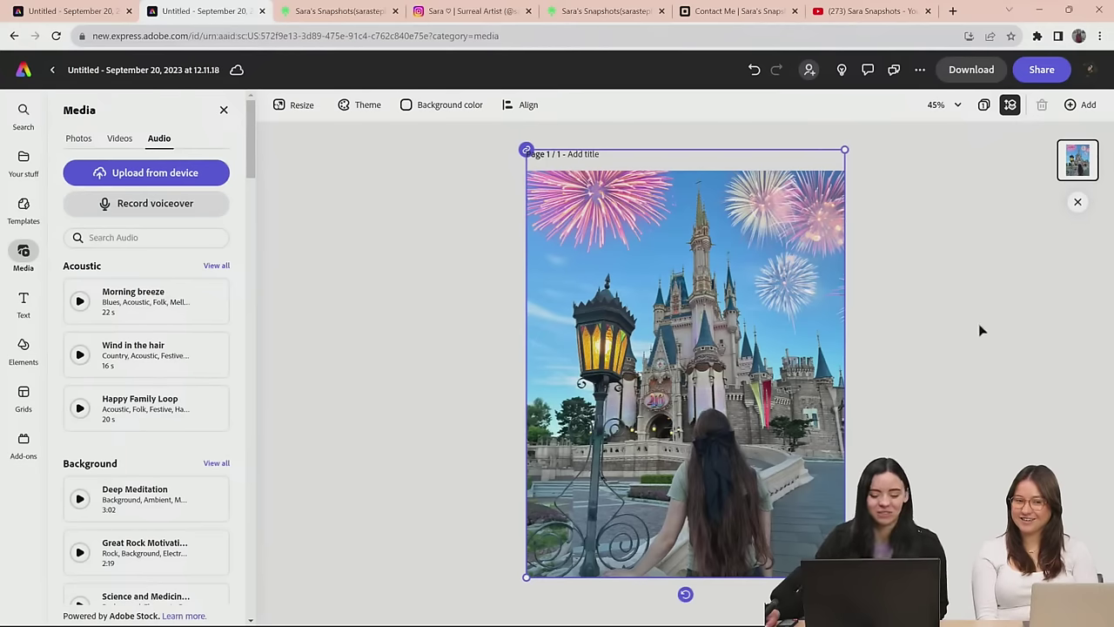
left_click_drag(850, 398, 820, 397)
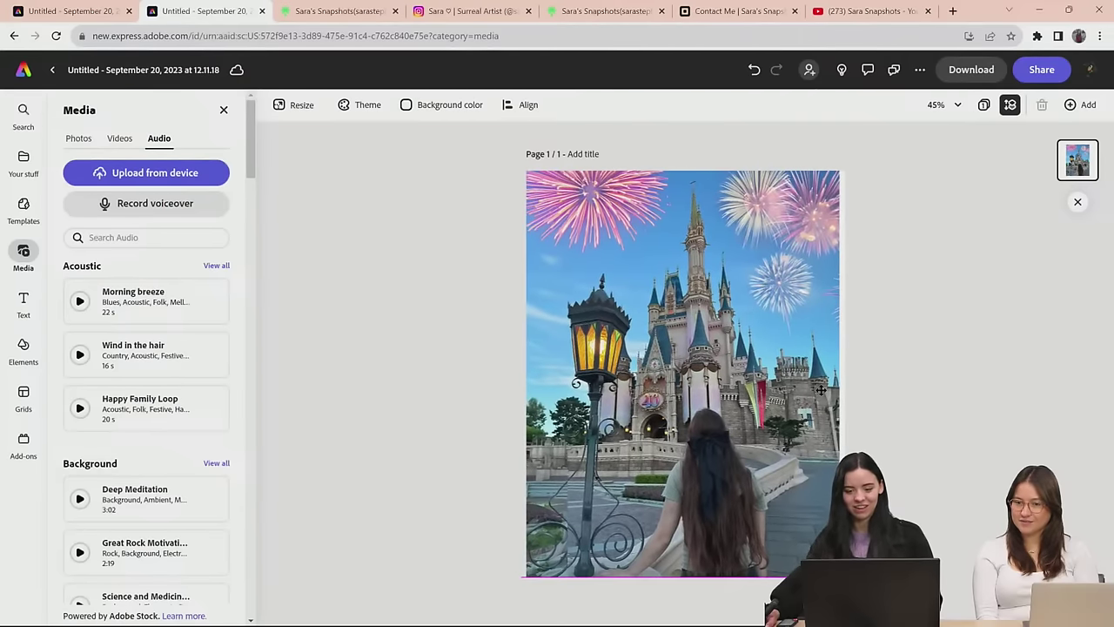
left_click(679, 395)
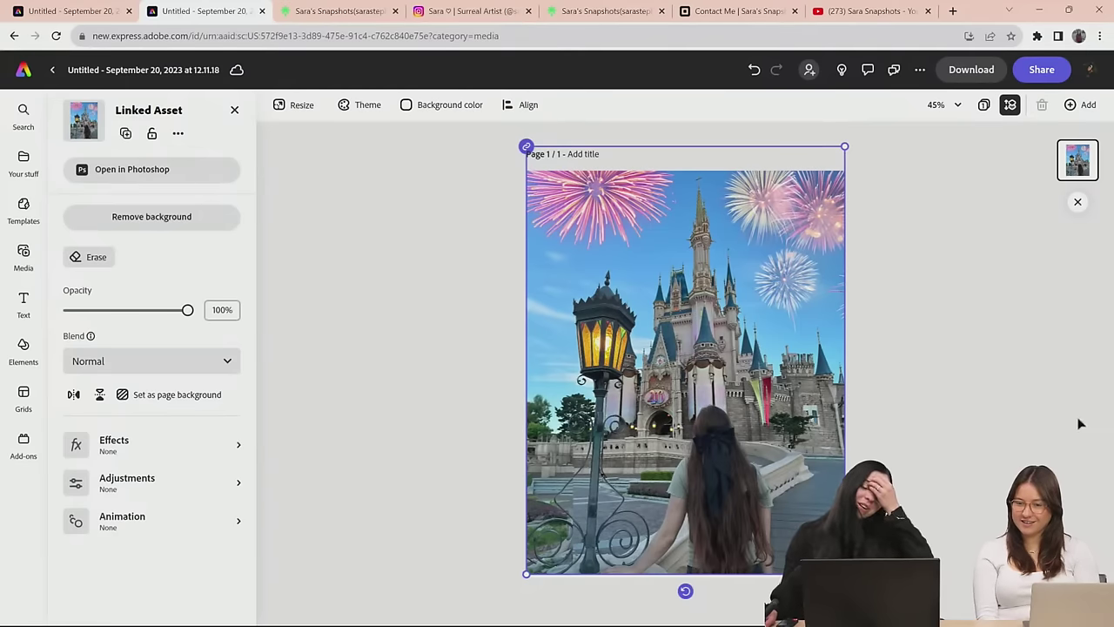
left_click(23, 303)
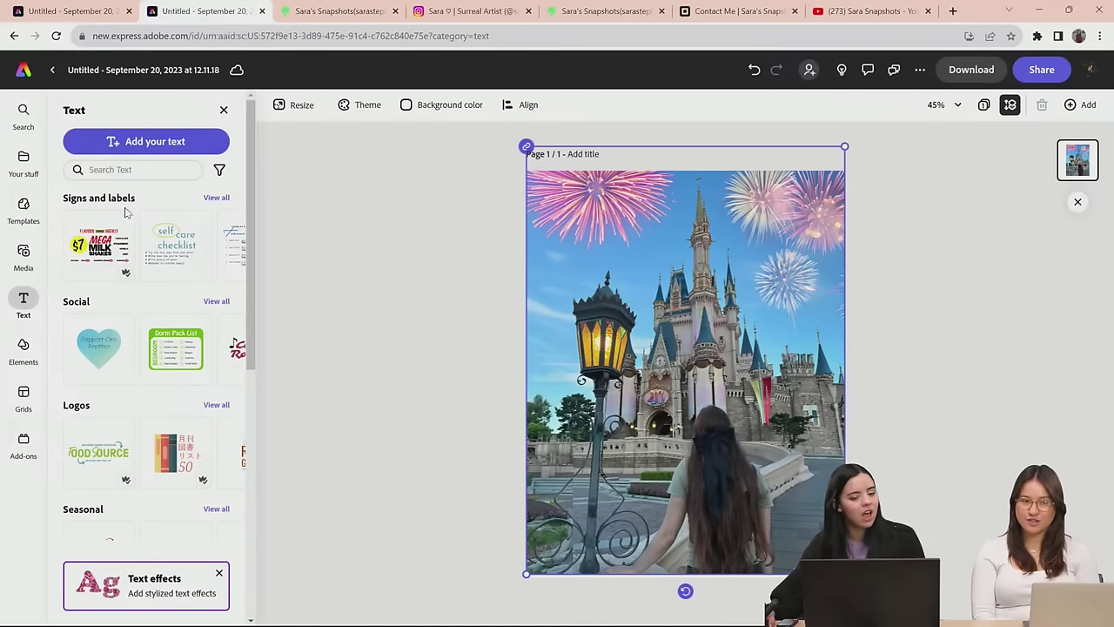
Add 'Tokyo' text, enlarge it across the top of the photo, and apply Sanvito Pro Bold Display
left_click(172, 142)
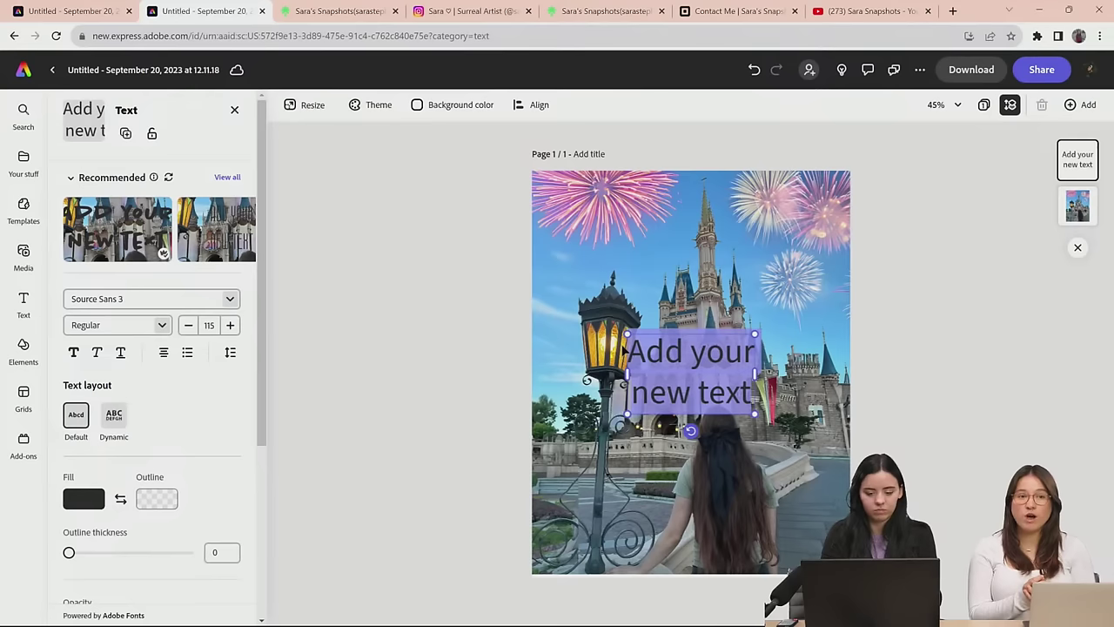
type("Tokyo")
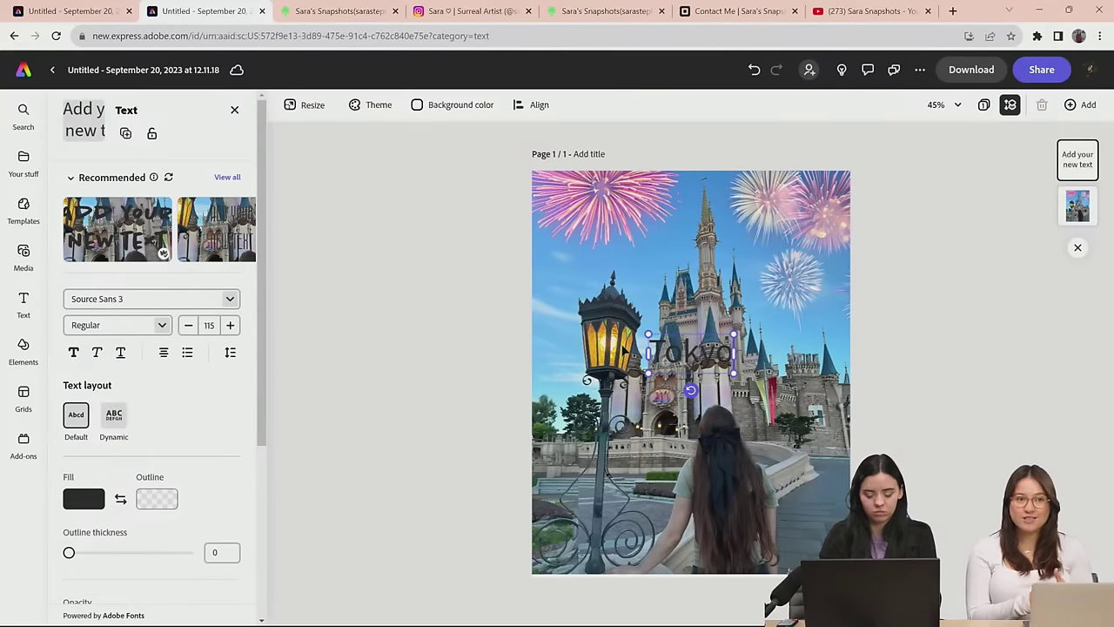
left_click_drag(666, 375, 611, 280)
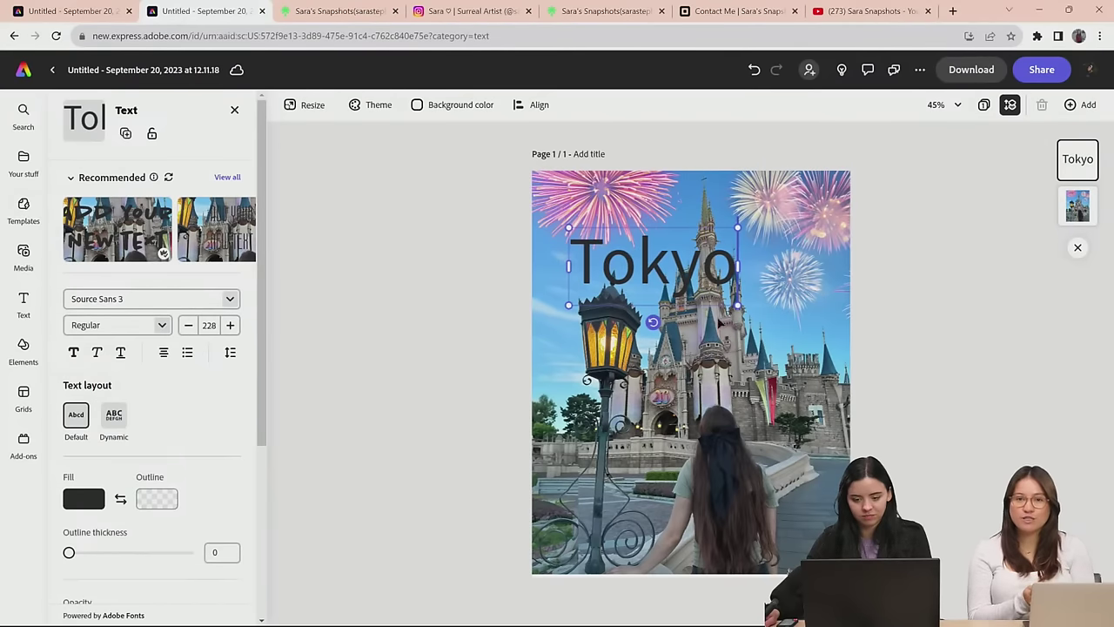
left_click_drag(707, 306, 558, 249)
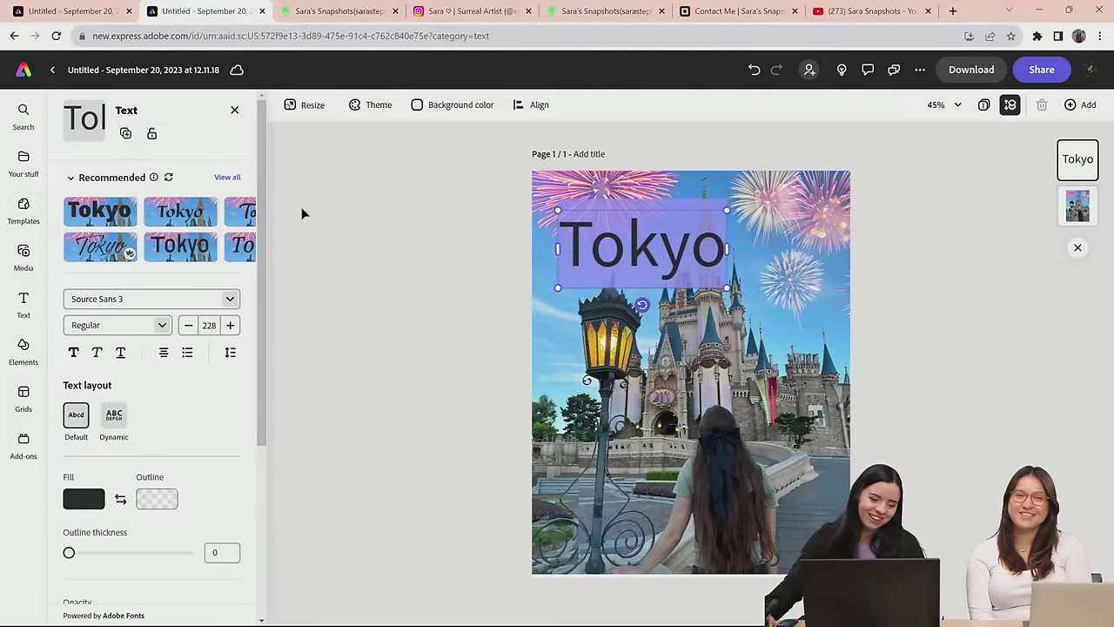
left_click(179, 211)
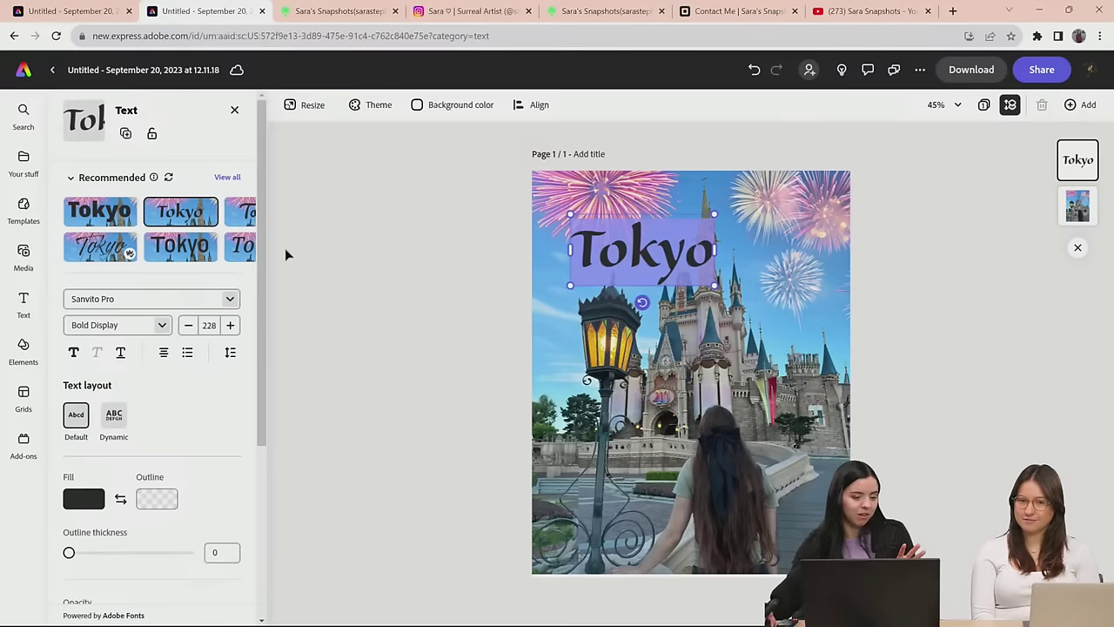
scroll(252, 196, "down", 1)
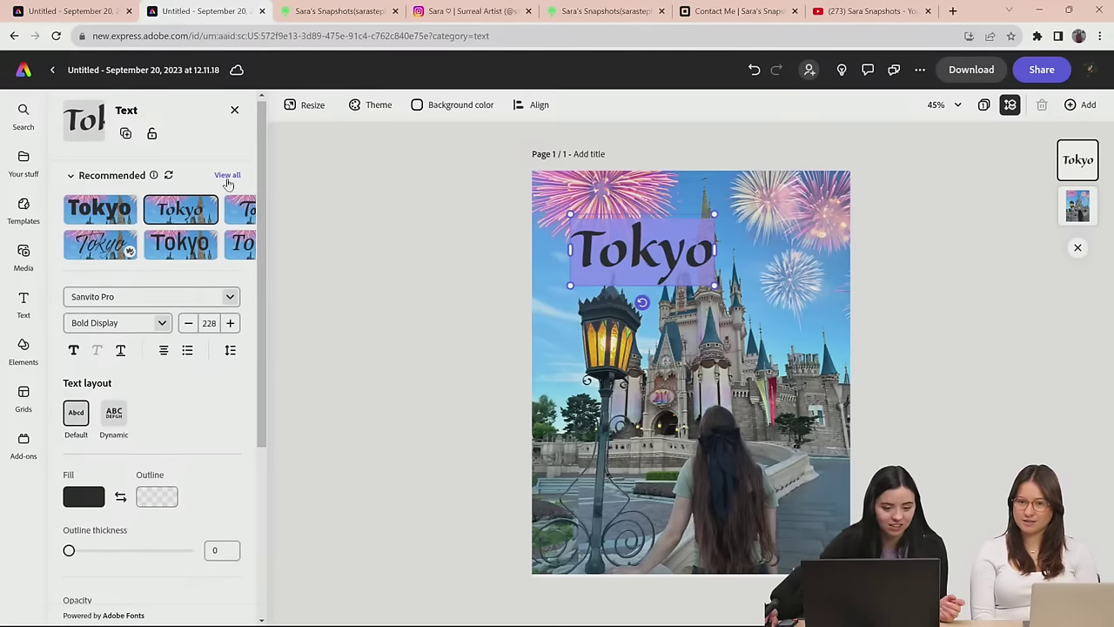
Try bold block and script recommended styles on Tokyo, then revert to the serif display style
left_click(227, 177)
scroll(215, 341, "down", 2)
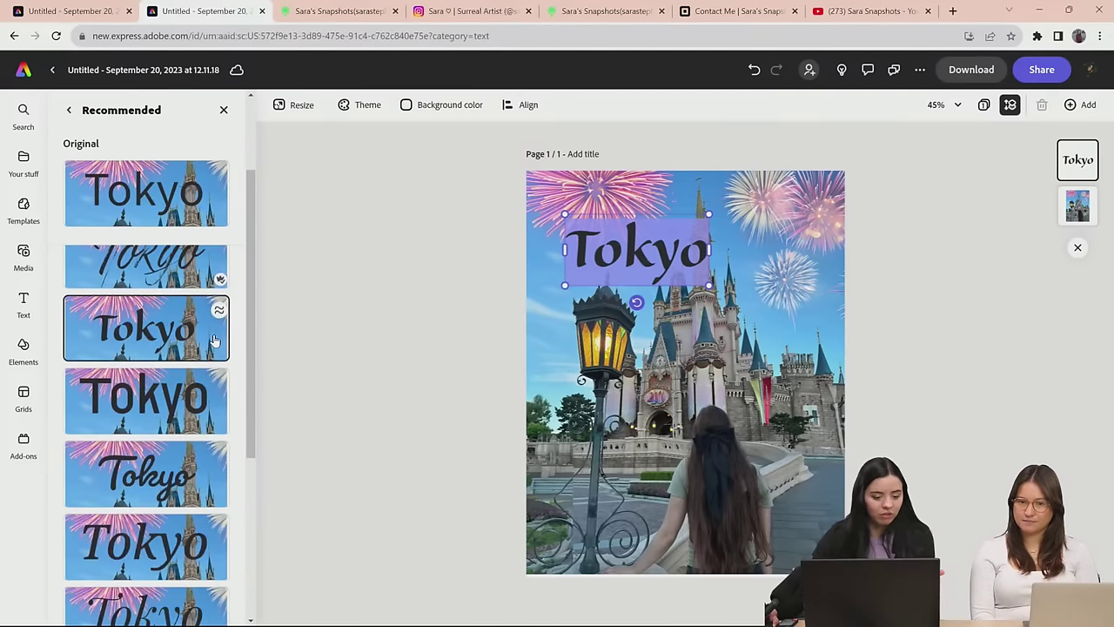
scroll(215, 341, "down", 3)
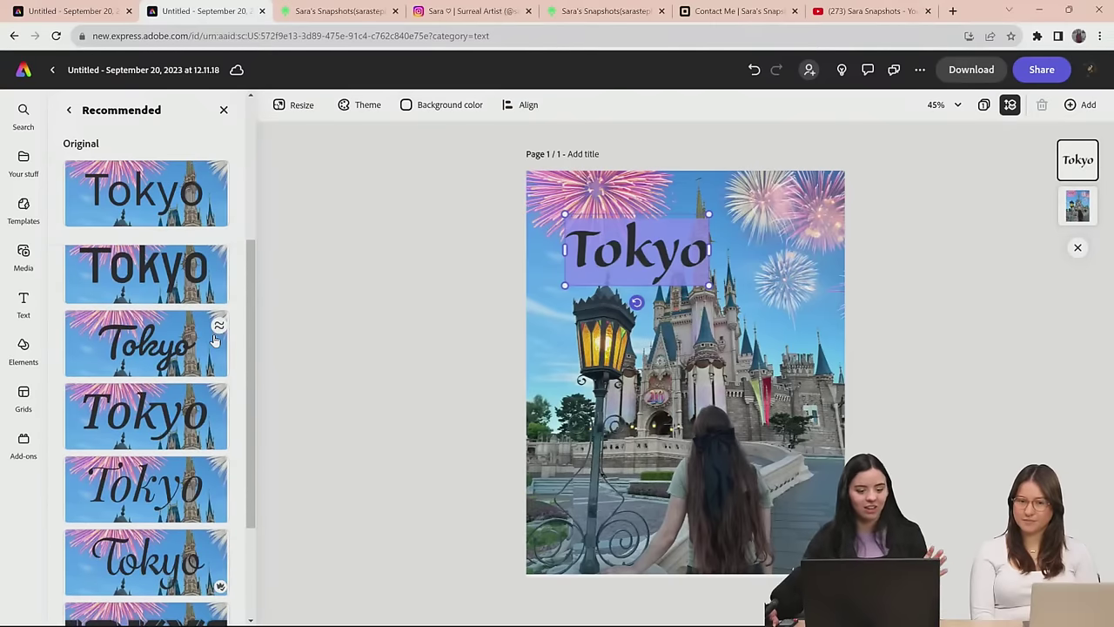
scroll(216, 340, "down", 2)
scroll(217, 339, "down", 1)
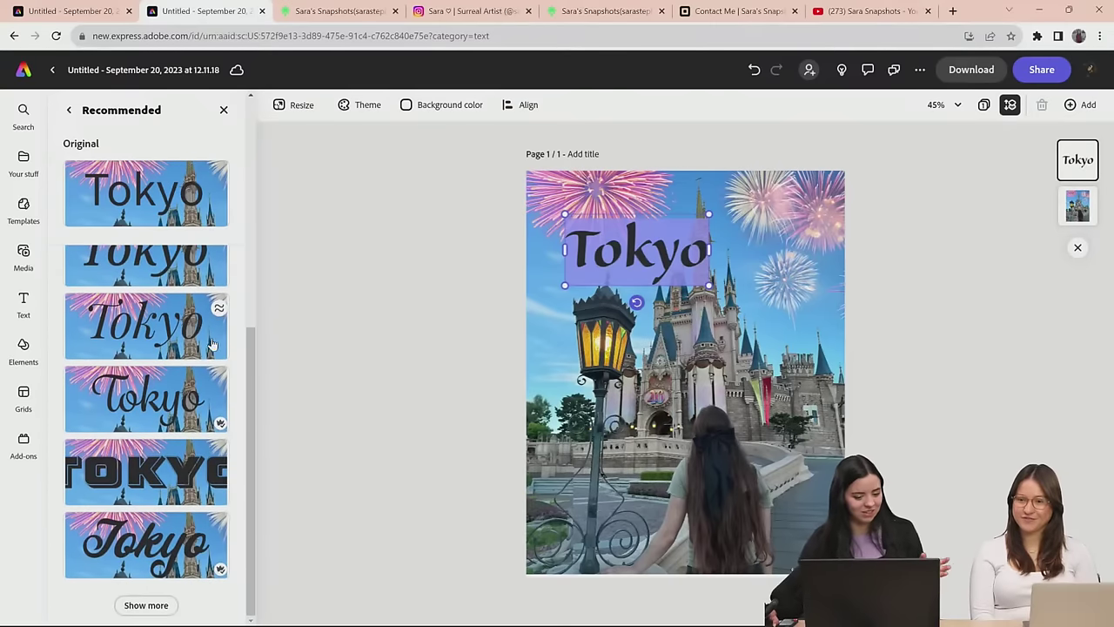
left_click(170, 470)
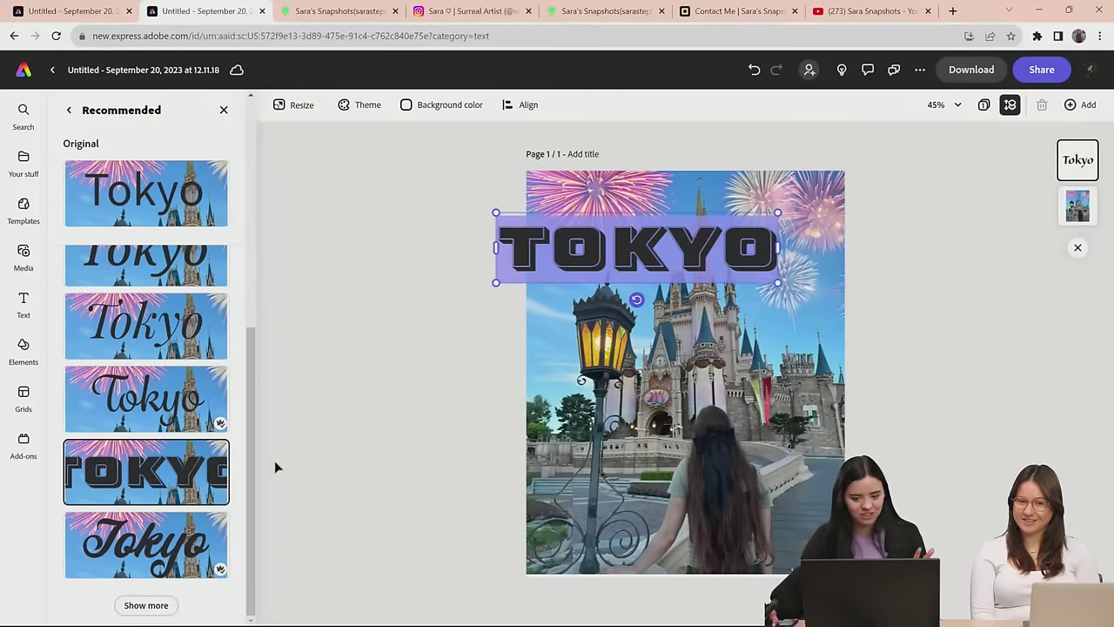
left_click(170, 544)
scroll(252, 400, "up", 8)
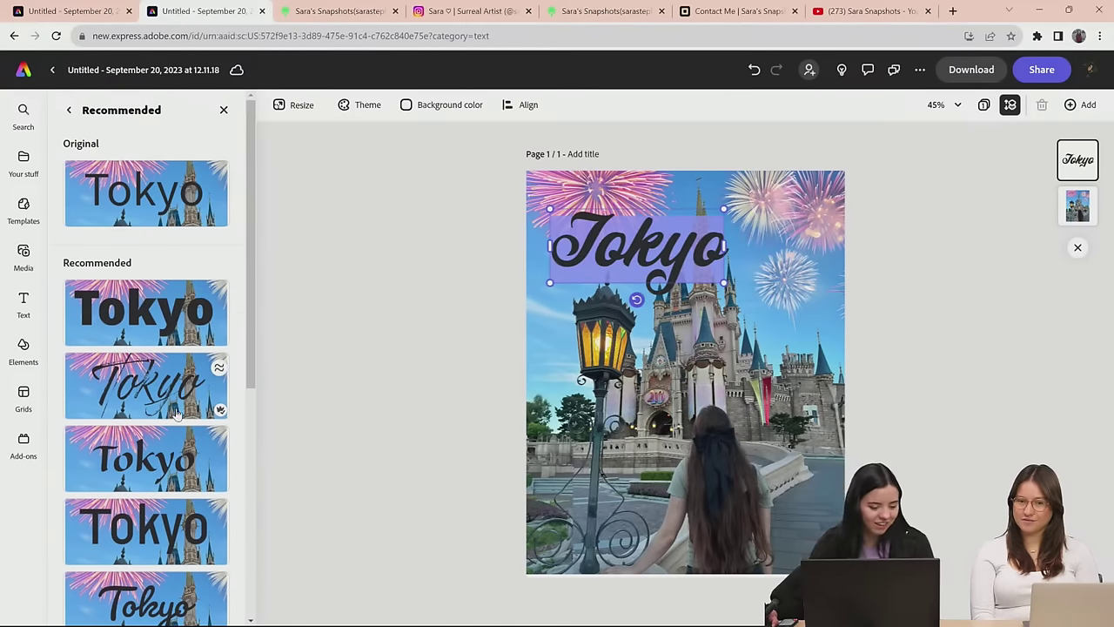
left_click(179, 461)
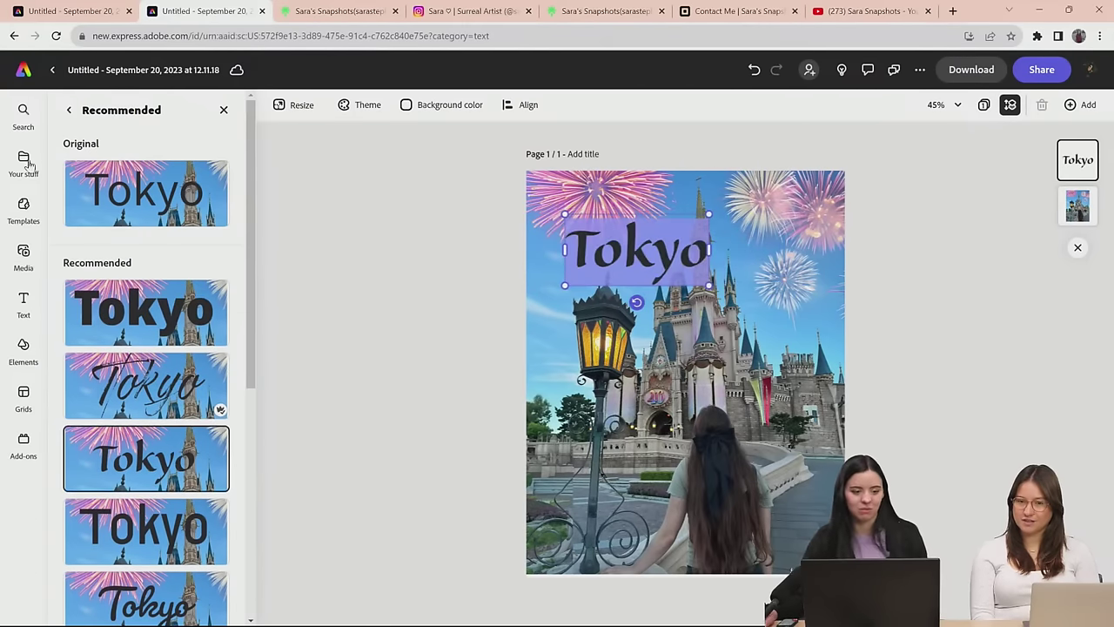
left_click(69, 110)
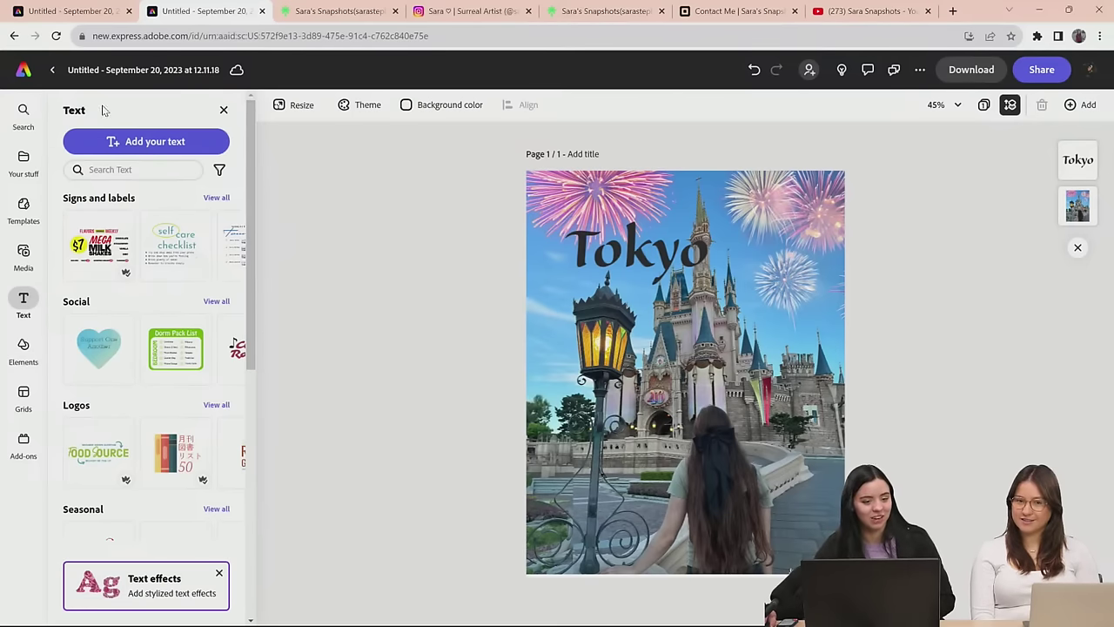
Select the Tokyo text to show its black fill, no outline and 100% opacity settings
left_click(223, 111)
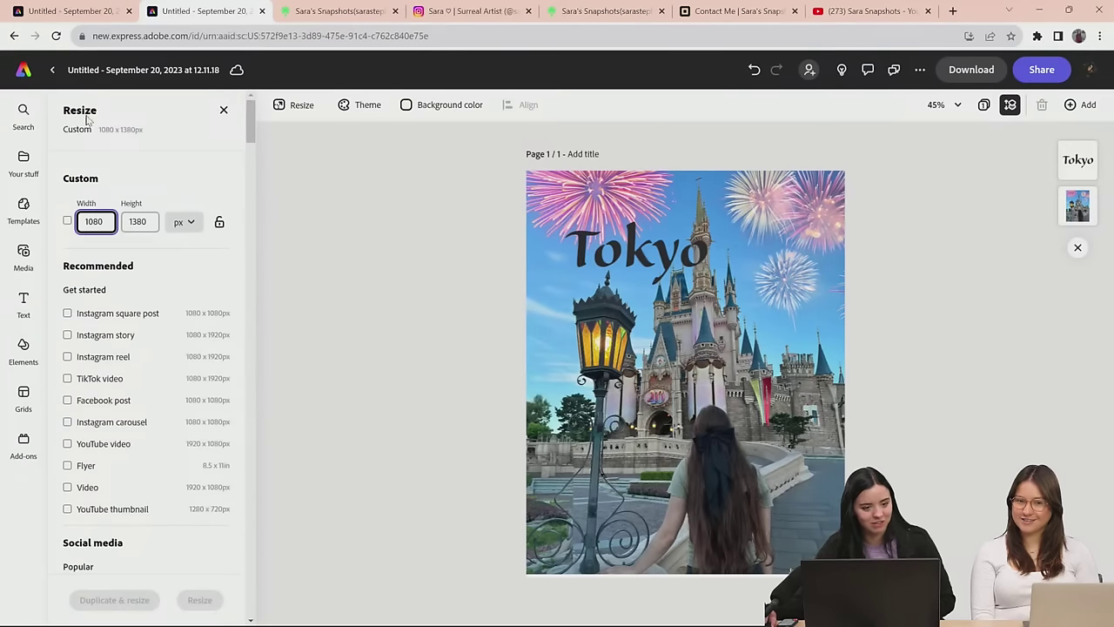
left_click(23, 300)
scroll(165, 305, "down", 4)
scroll(172, 320, "down", 2)
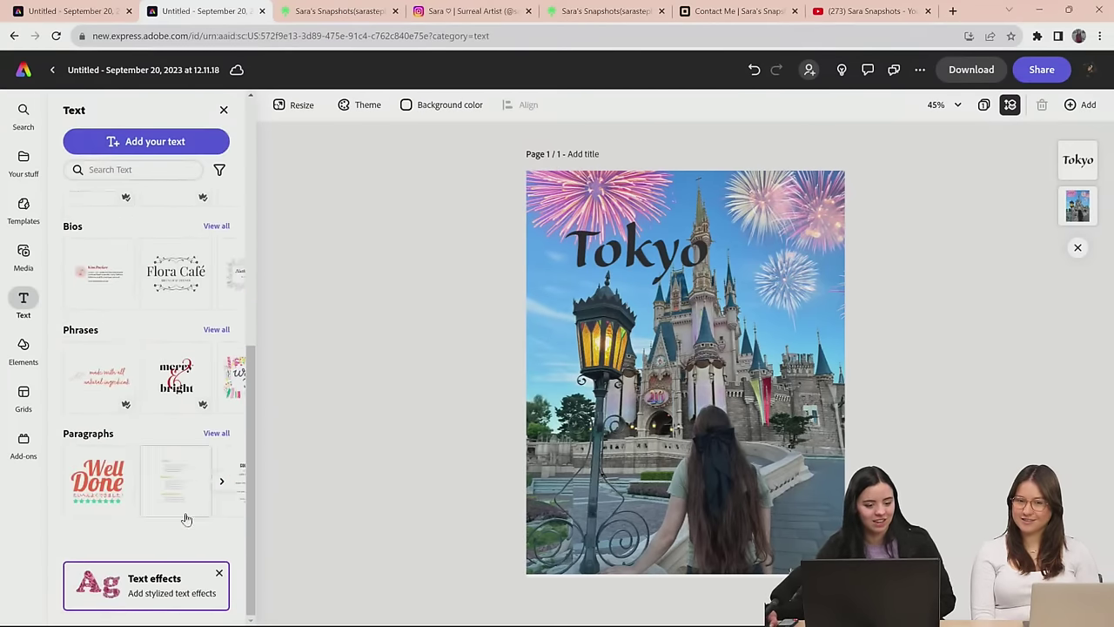
left_click(161, 594)
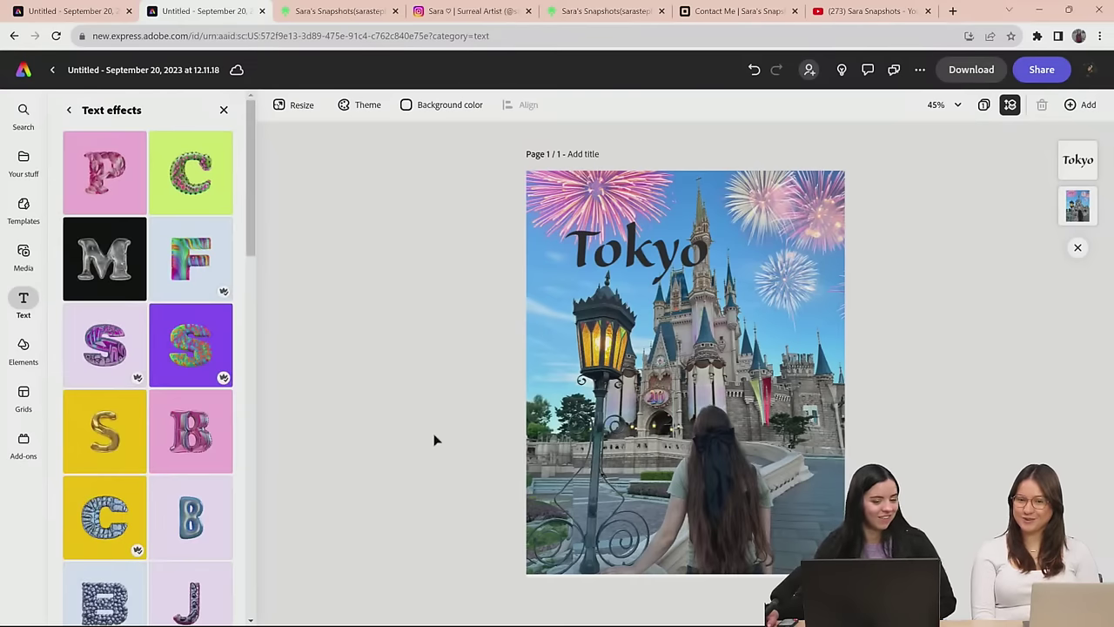
scroll(217, 313, "down", 6)
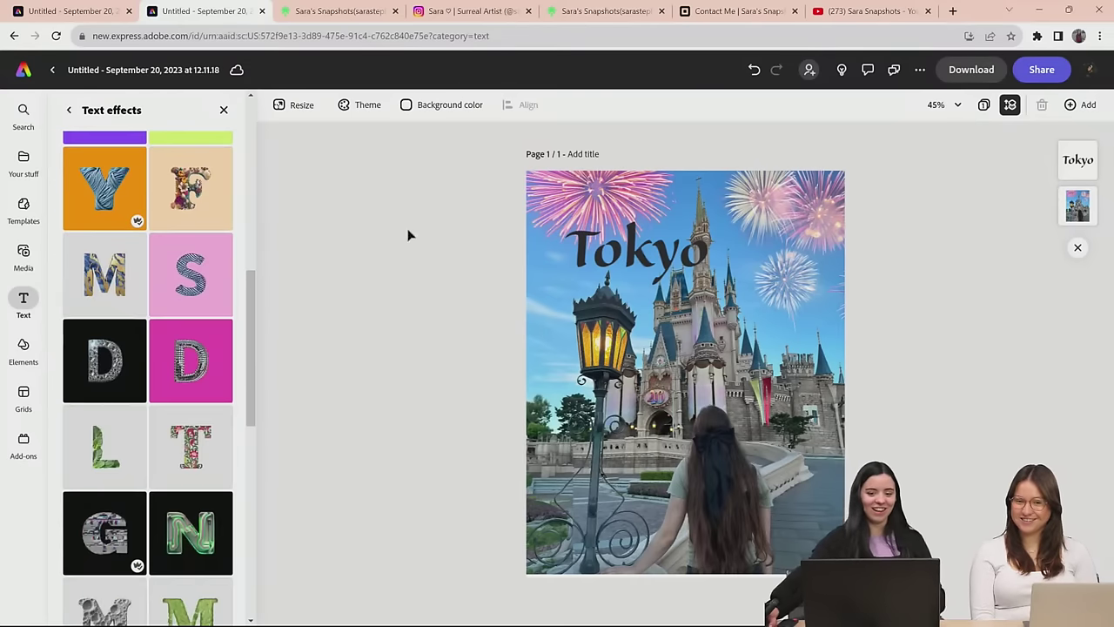
left_click(640, 251)
scroll(164, 513, "down", 3)
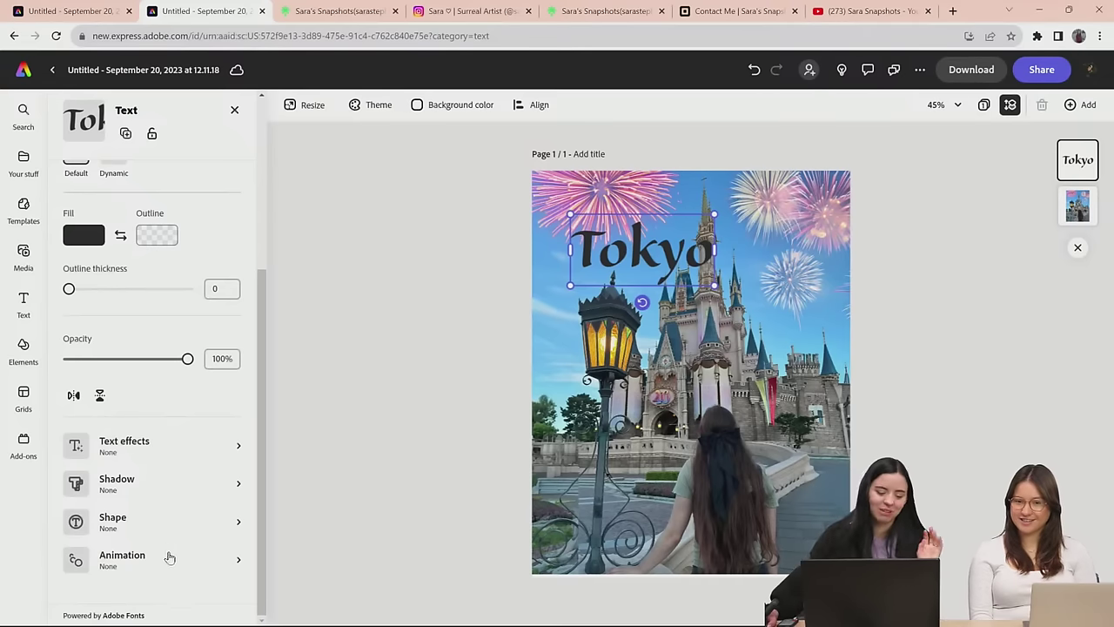
Generate a 'golden silk dress' text effect for the Tokyo title
left_click(153, 465)
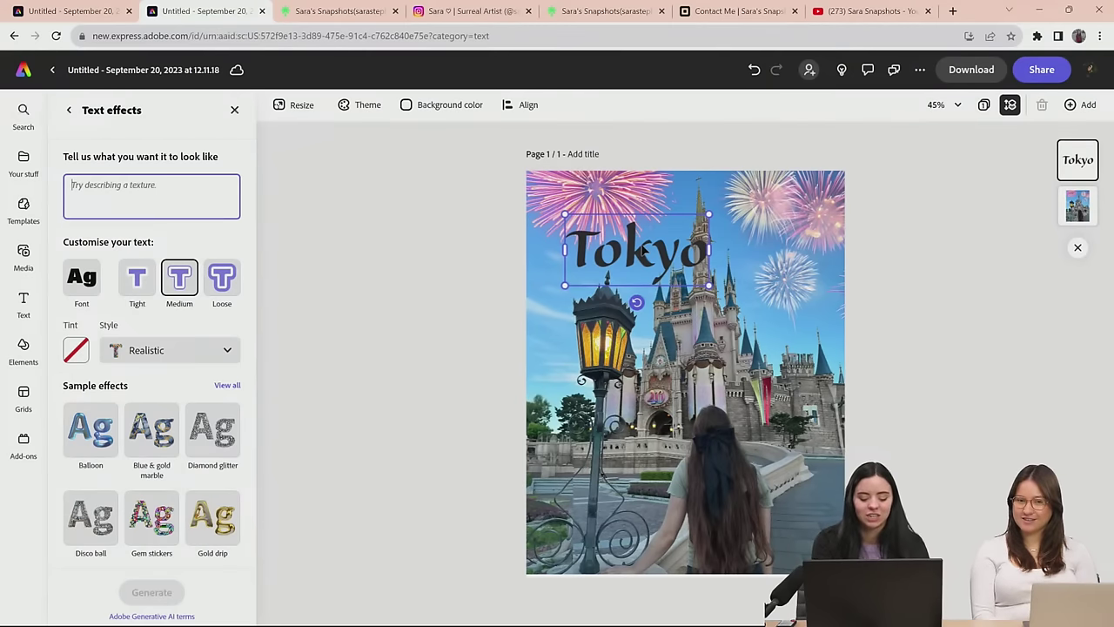
type("golden silk")
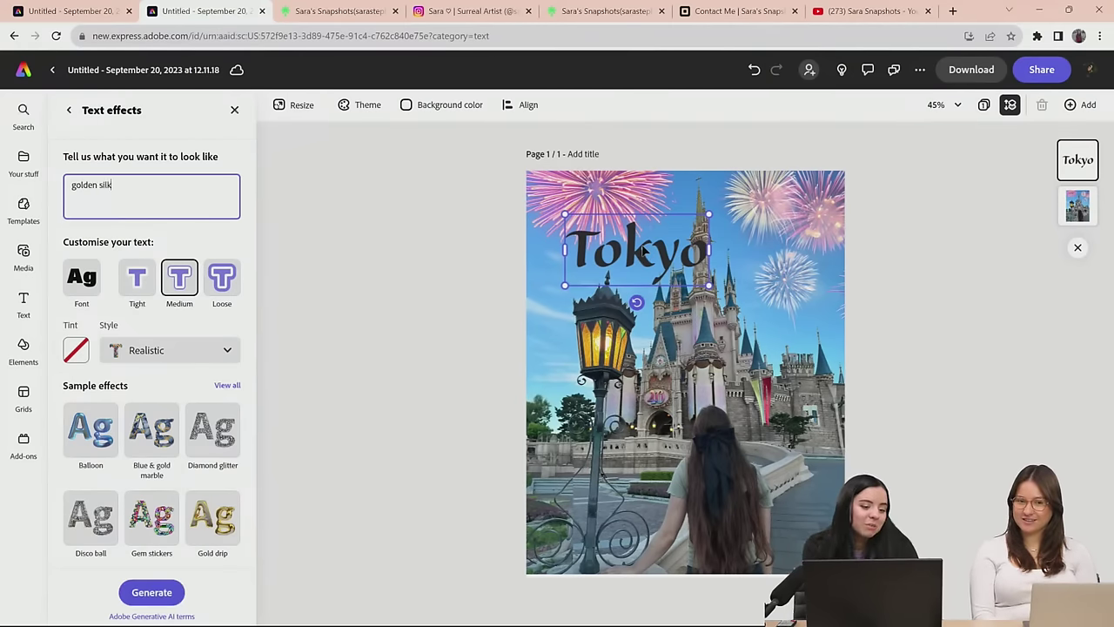
type(" dress")
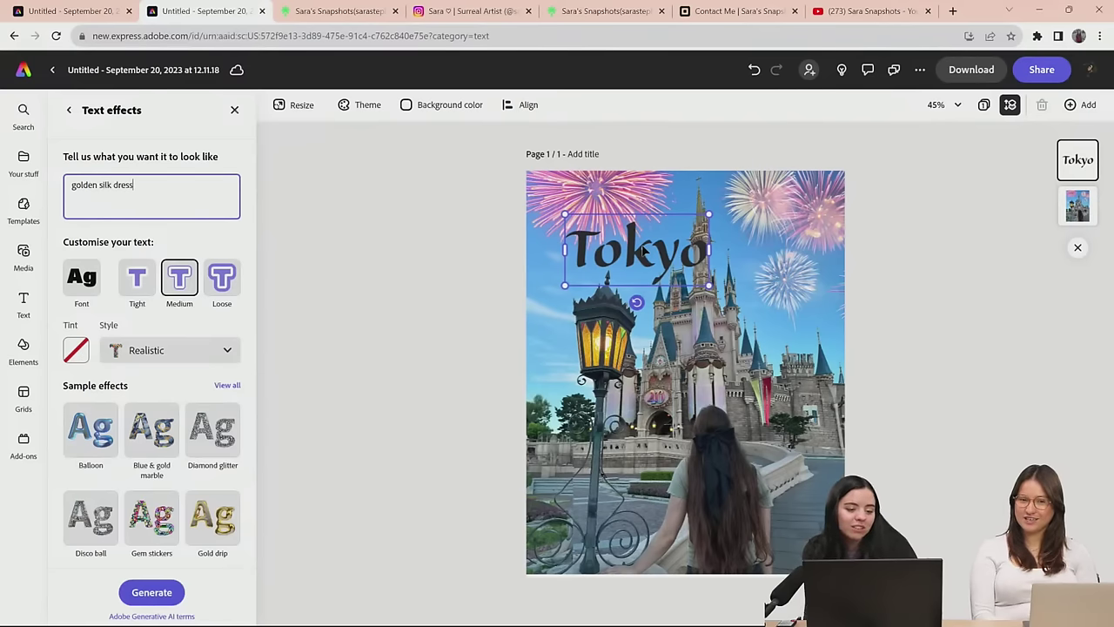
key("Return")
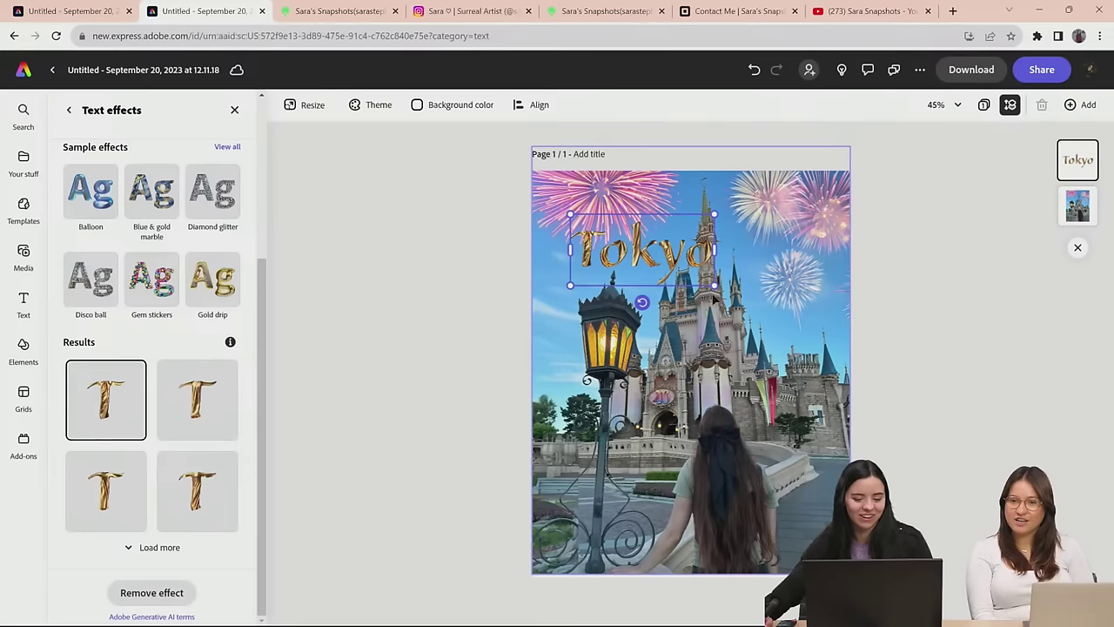
Enlarge and reposition the Tokyo title, and apply the second gold effect variant
mouse_move(713, 285)
left_mouse_down()
mouse_move(750, 303)
mouse_move(705, 313)
mouse_move(703, 287)
left_mouse_up()
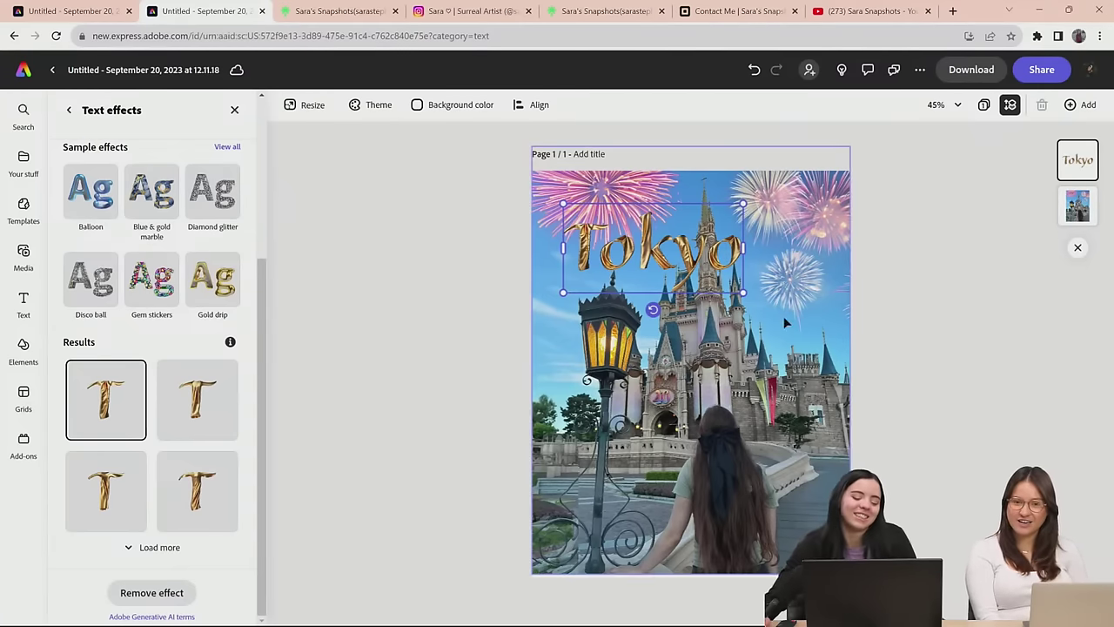
left_click_drag(699, 267, 685, 277)
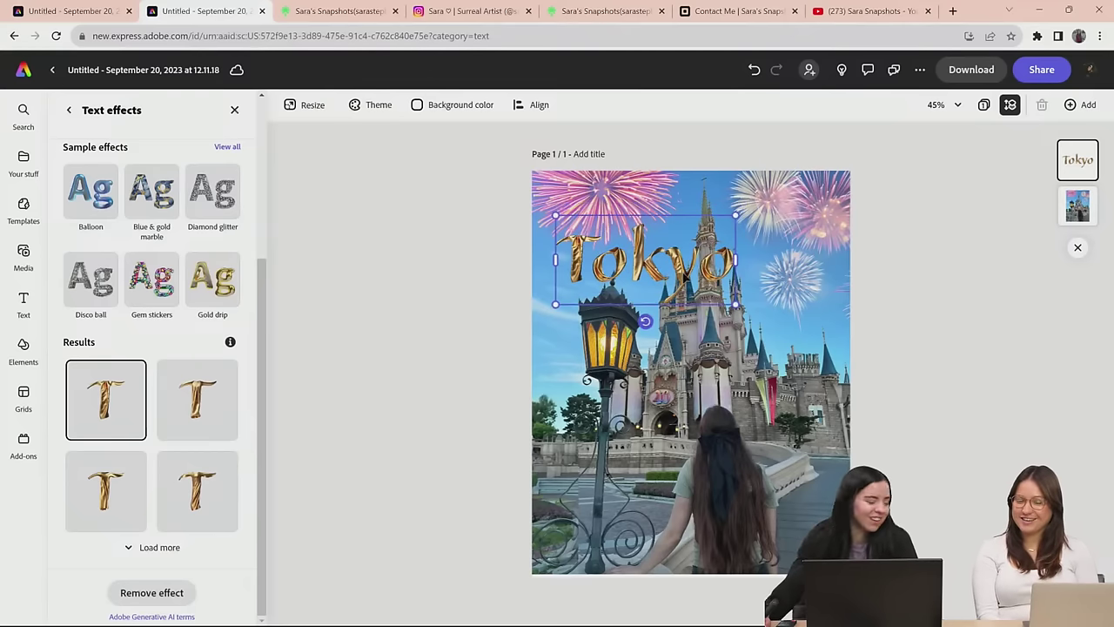
left_click(199, 408)
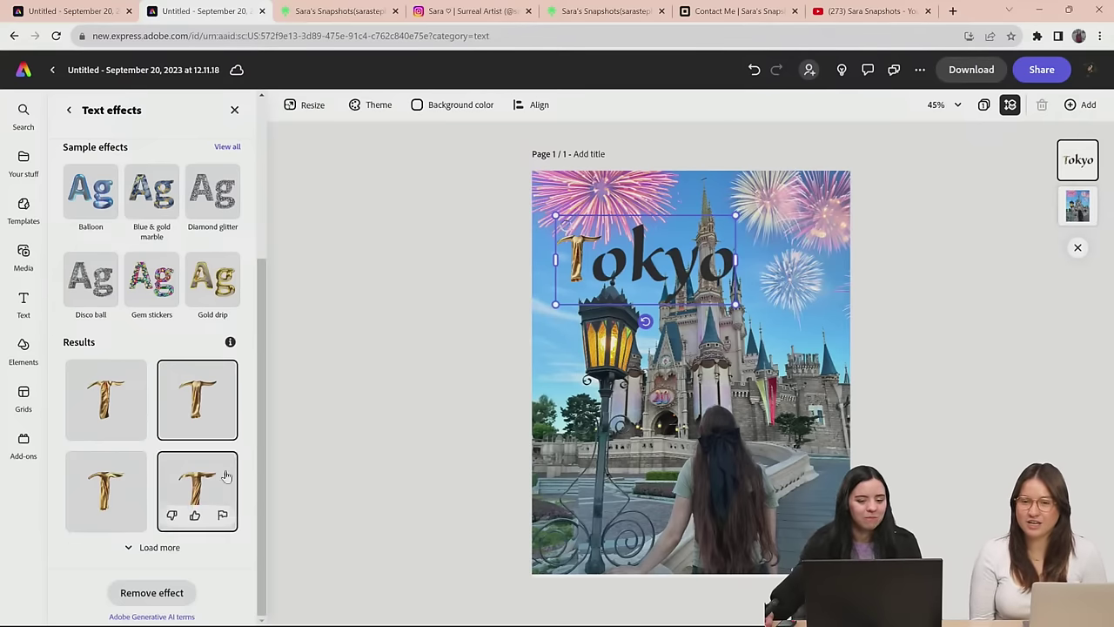
scroll(222, 422, "up", 3)
scroll(222, 424, "down", 3)
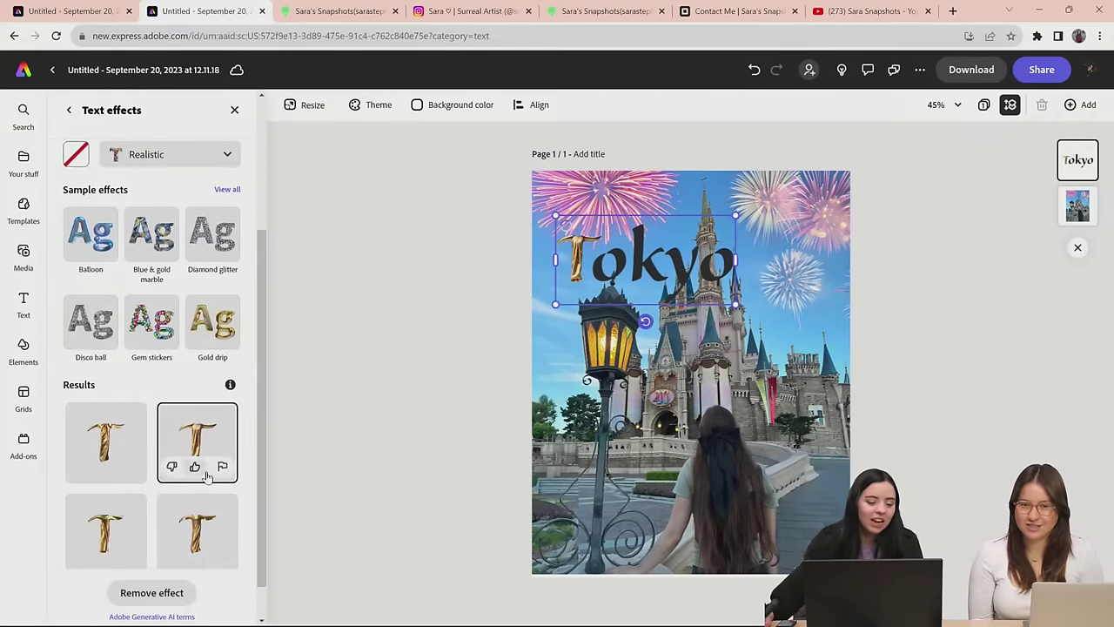
scroll(191, 579, "down", 1)
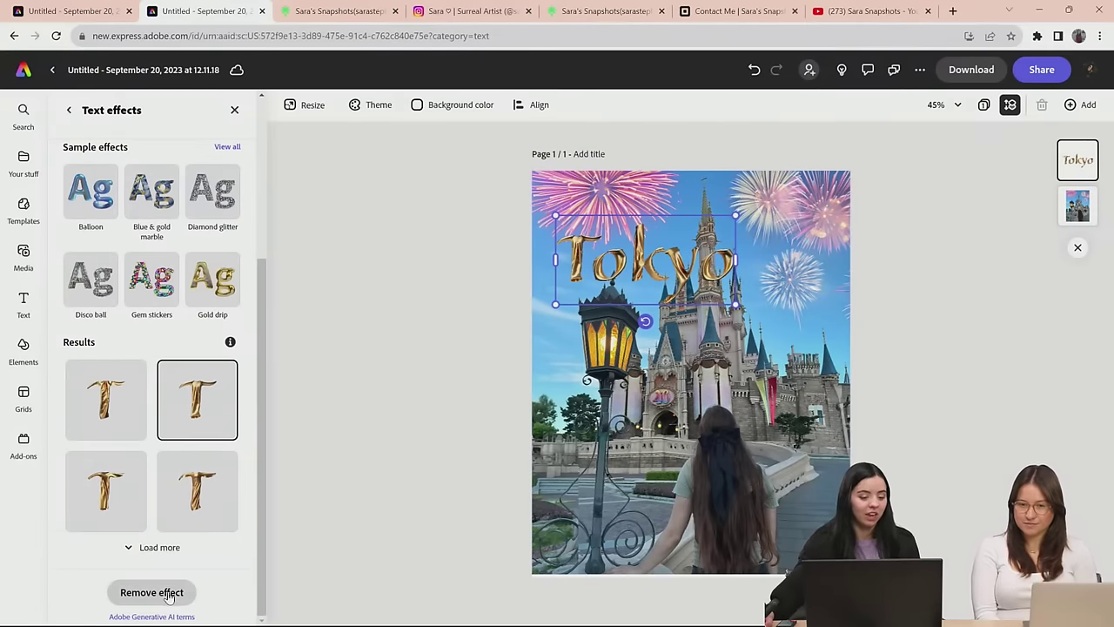
Load more golden silk dress variants and apply one of the new results to Tokyo
left_click(150, 548)
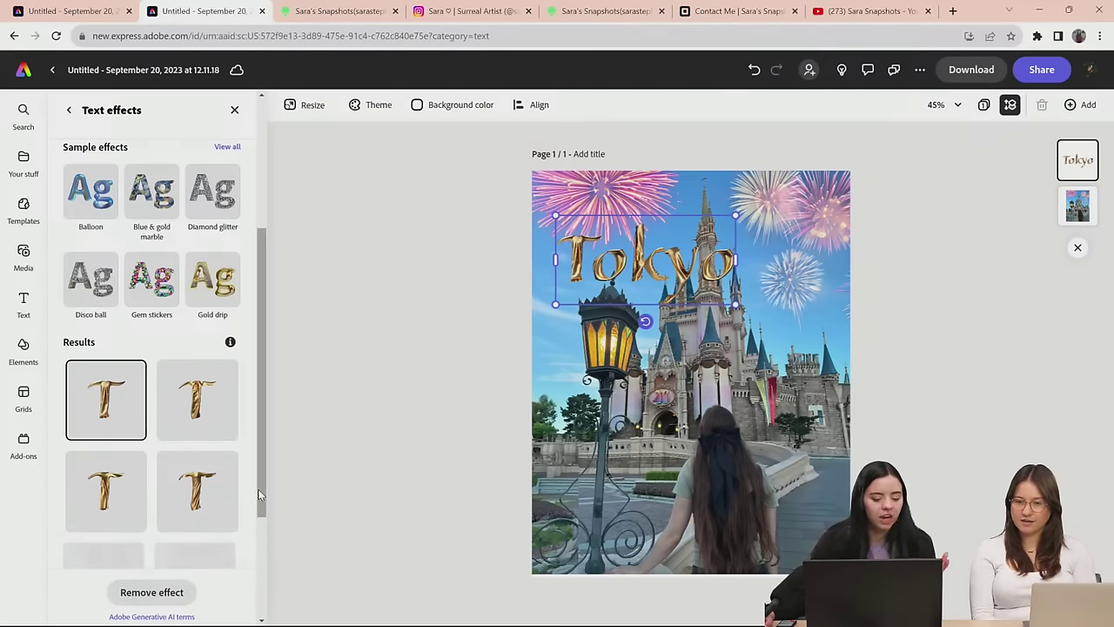
scroll(258, 488, "down", 3)
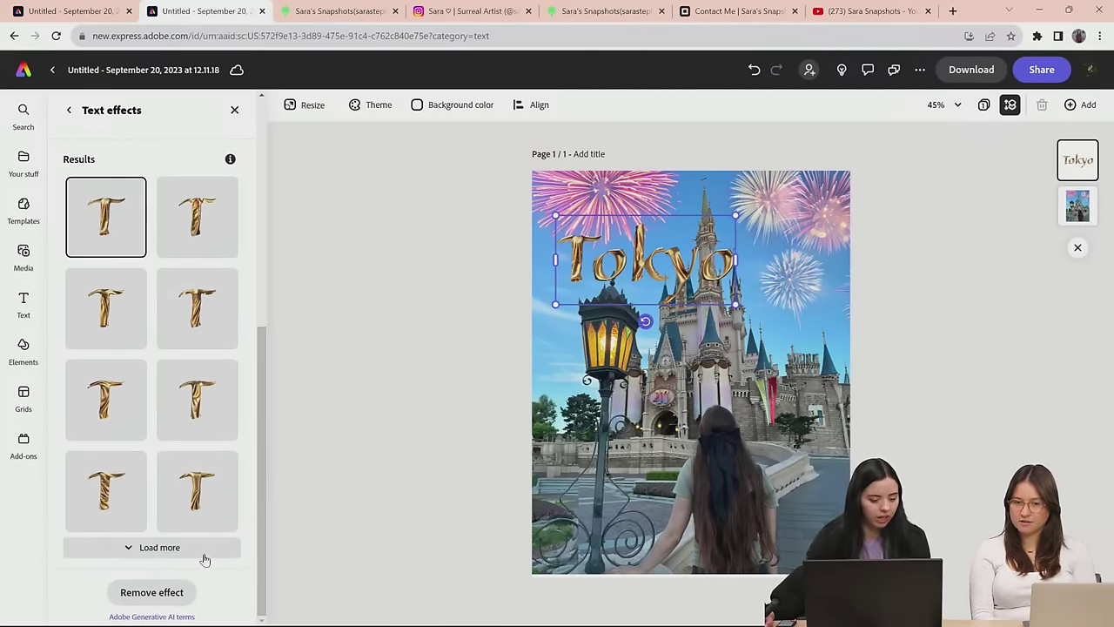
left_click(115, 494)
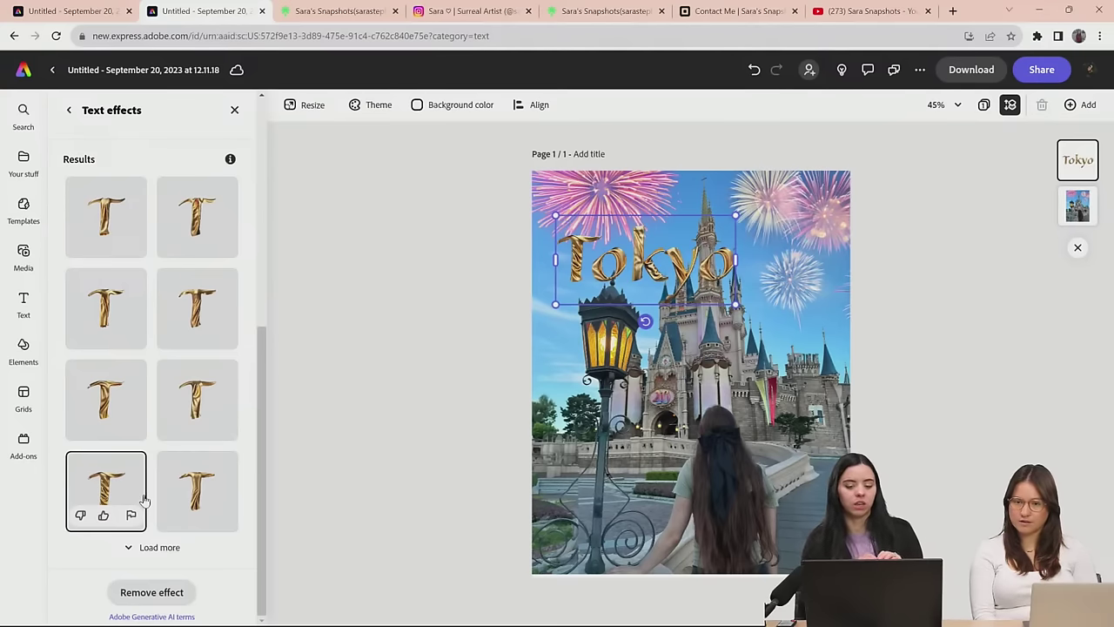
scroll(145, 500, "up", 5)
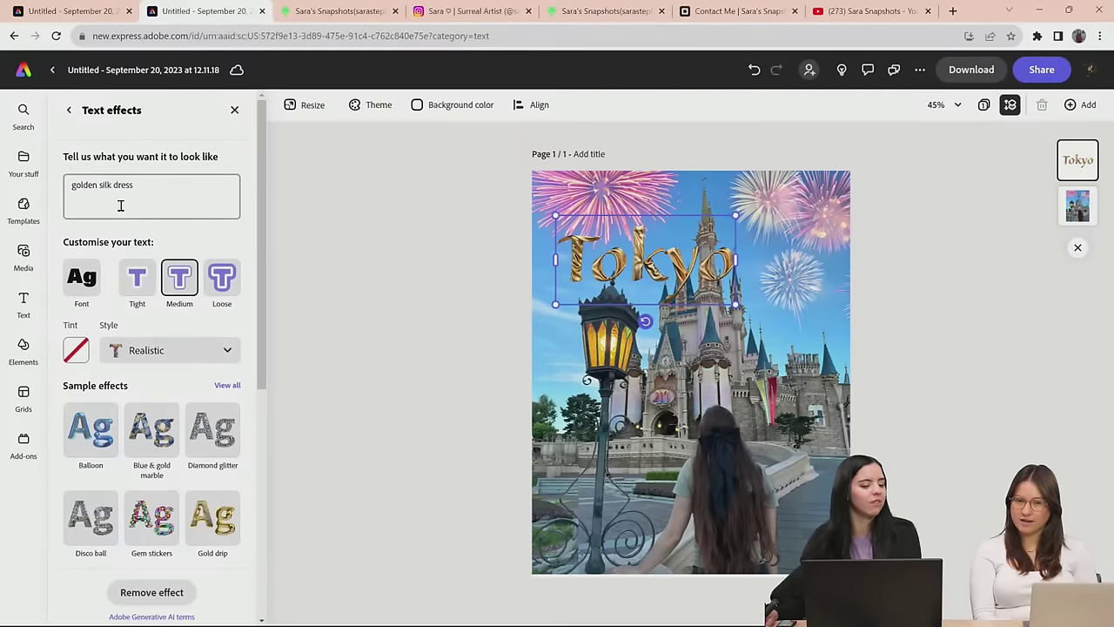
scroll(183, 527, "down", 5)
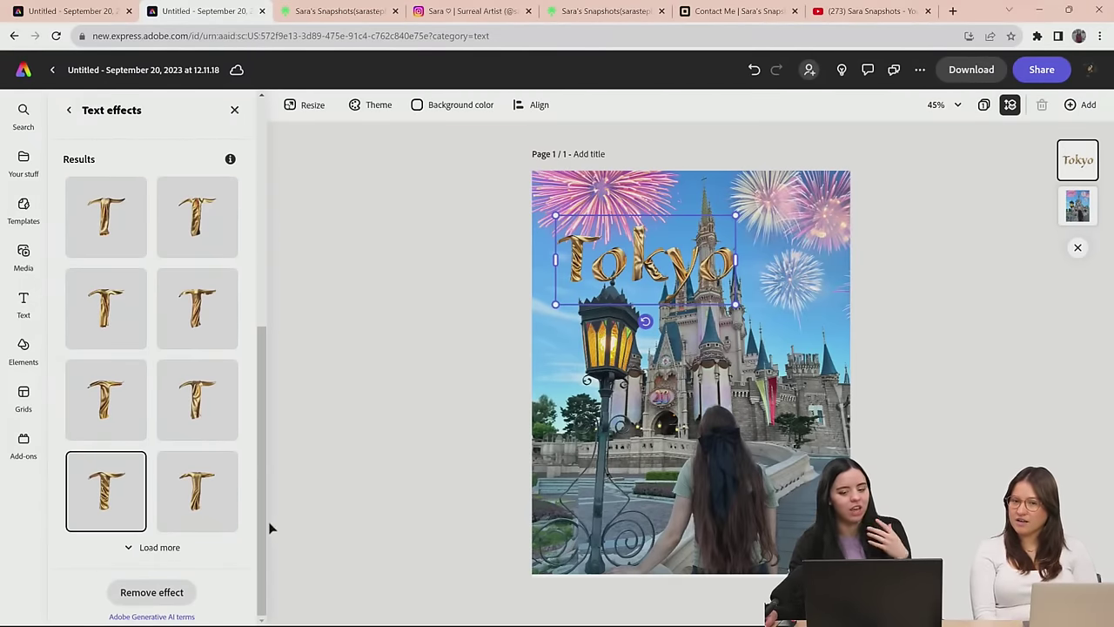
scroll(259, 520, "up", 5)
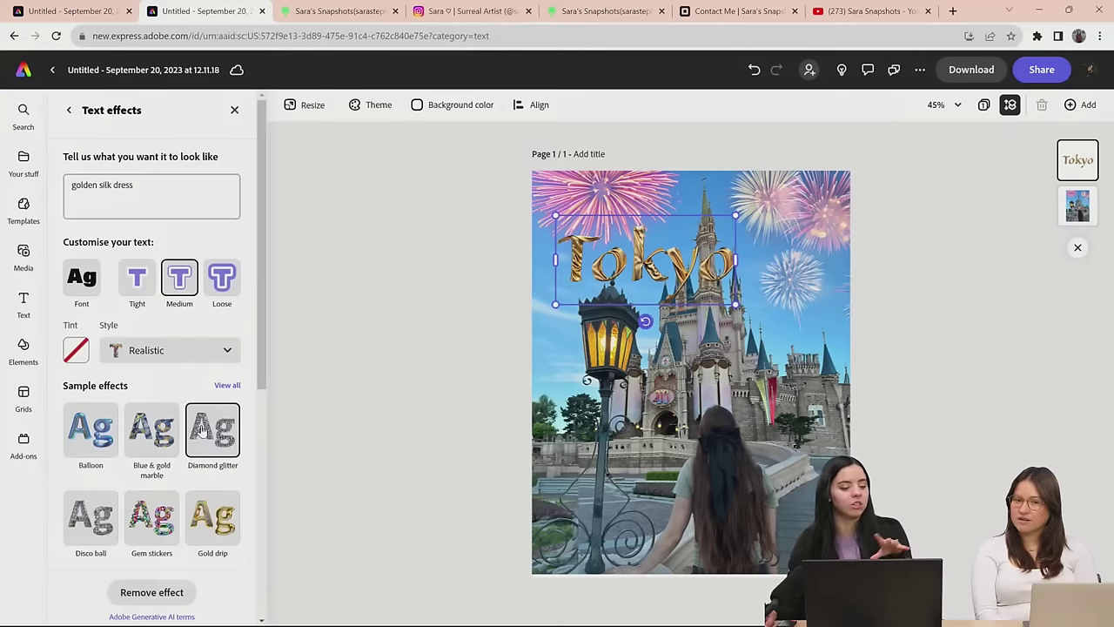
left_click(150, 185)
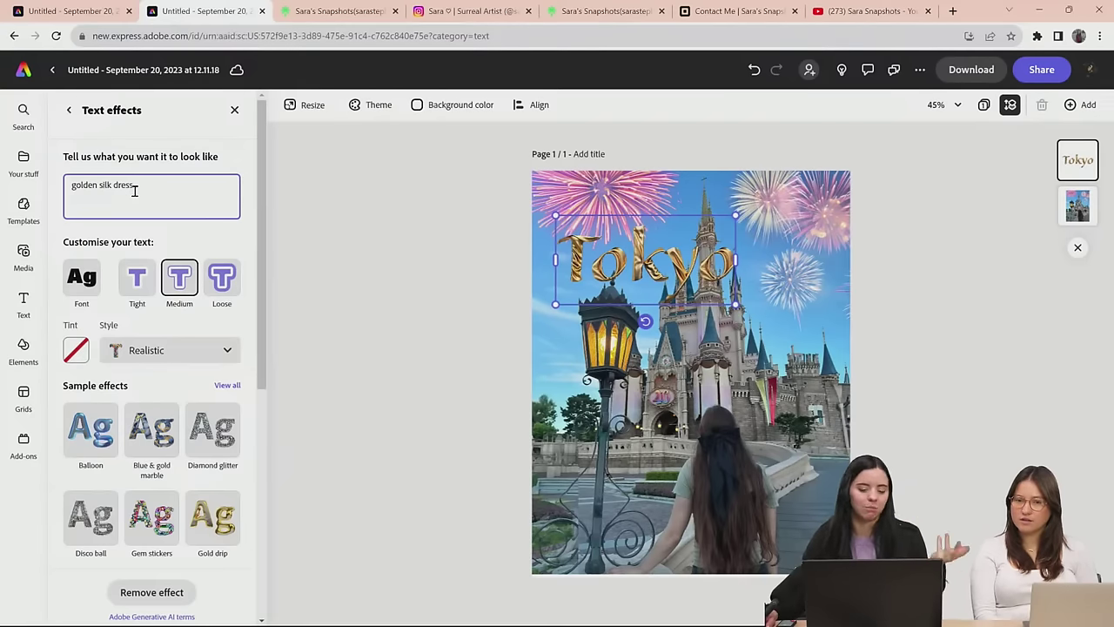
Delete 'silk' from the prompt and regenerate effects for 'golden dress'
left_click_drag(116, 184, 101, 186)
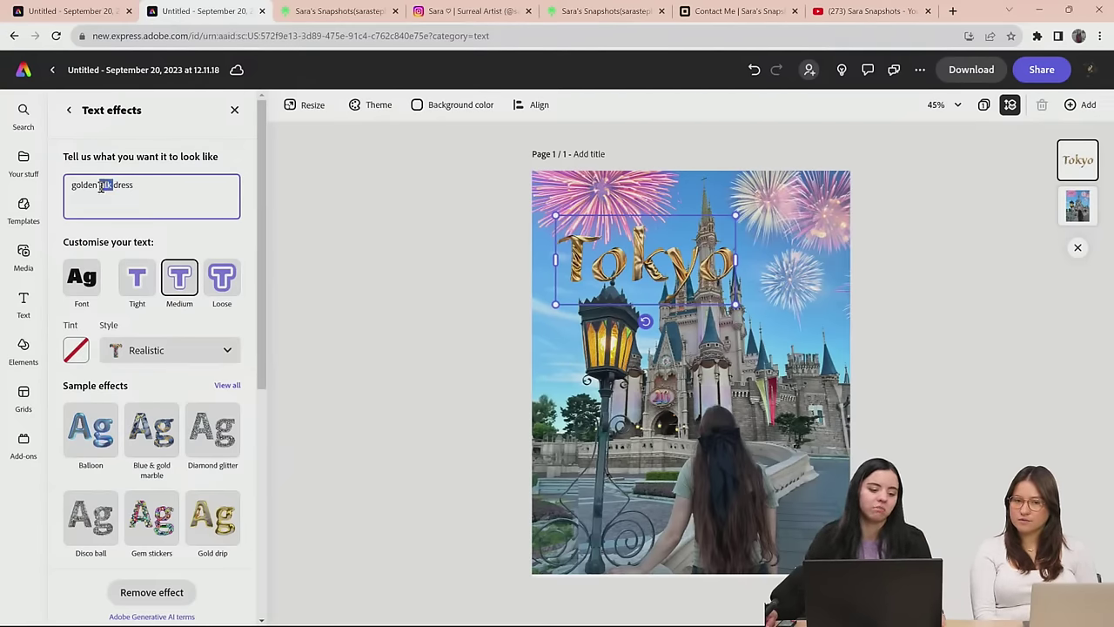
key("BackSpace")
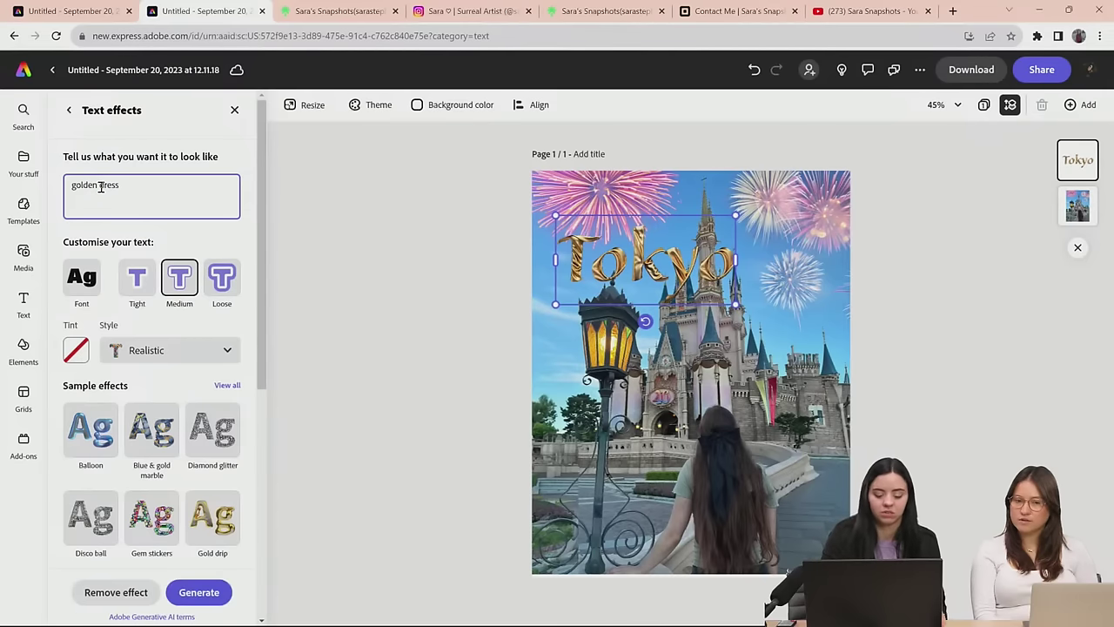
key("Return")
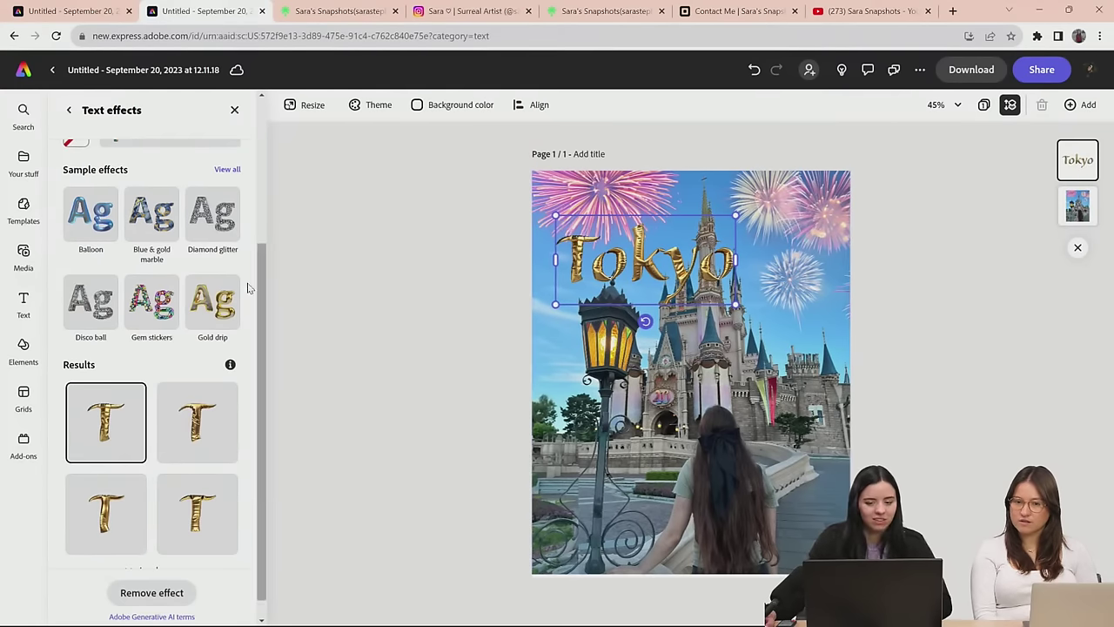
scroll(248, 287, "up", 5)
Replace the prompt with 'silk dress gold' and regenerate the effects
left_click_drag(98, 187, 84, 190)
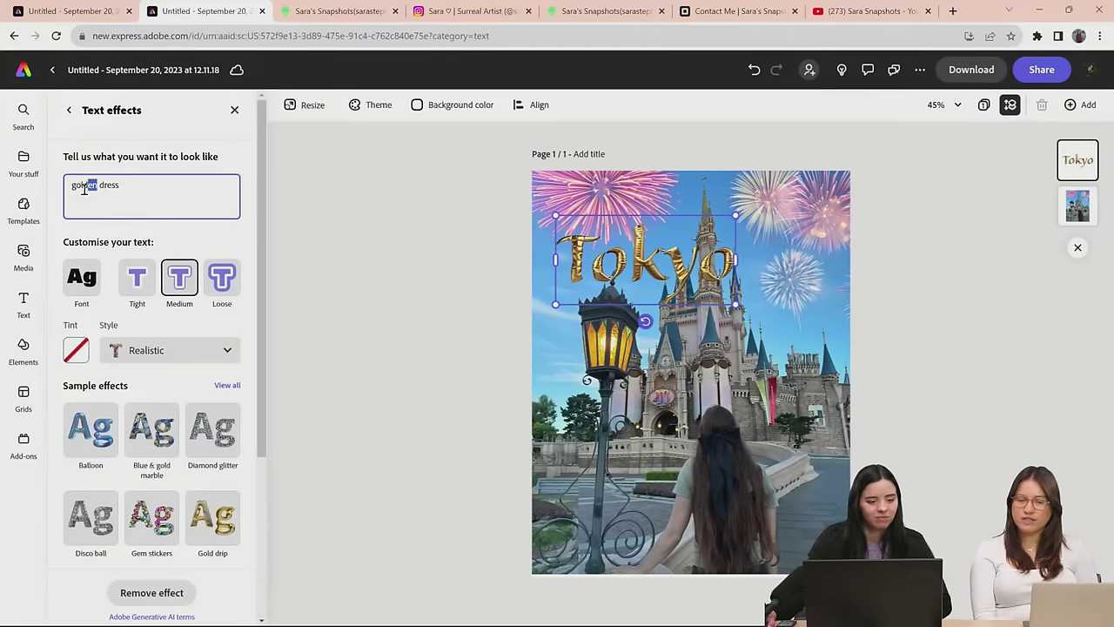
left_click(130, 186)
key("ctrl+a")
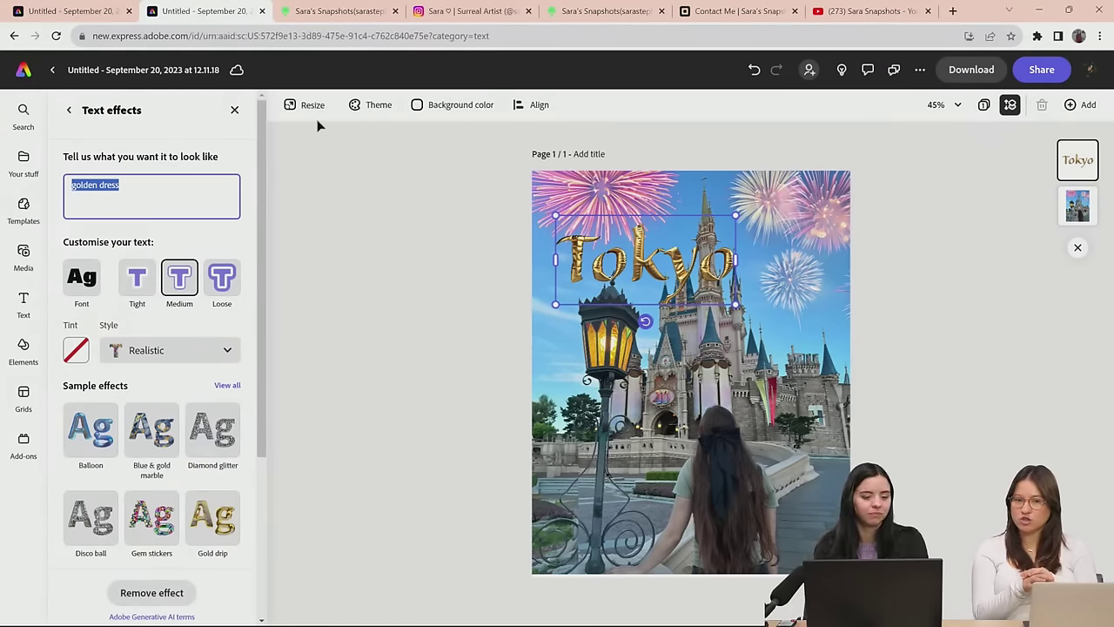
type("silk dress g")
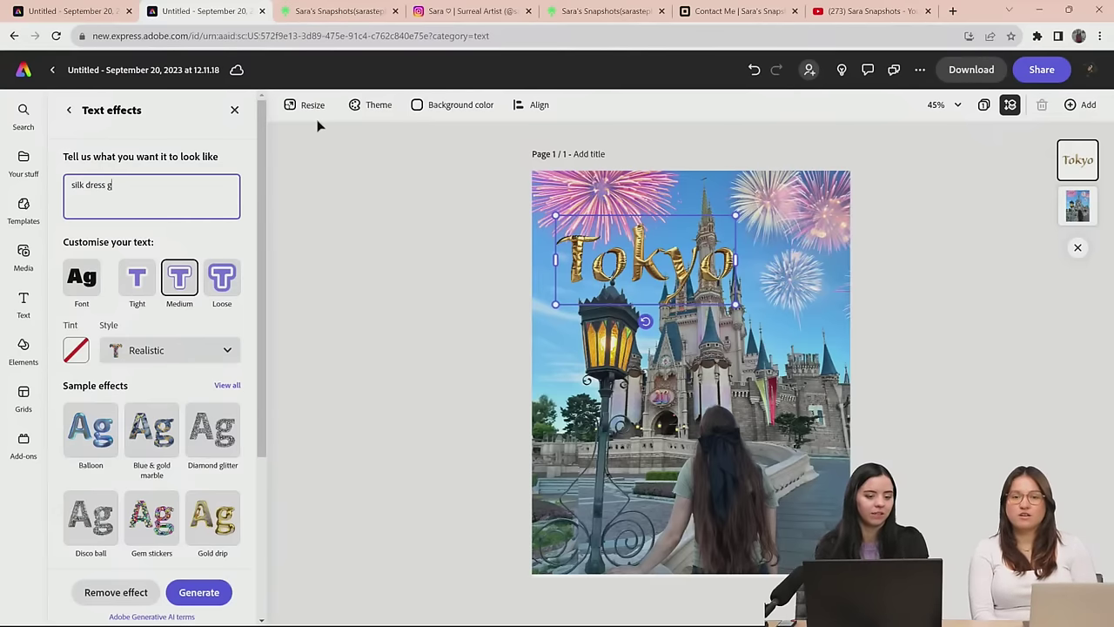
type("old")
key("Return")
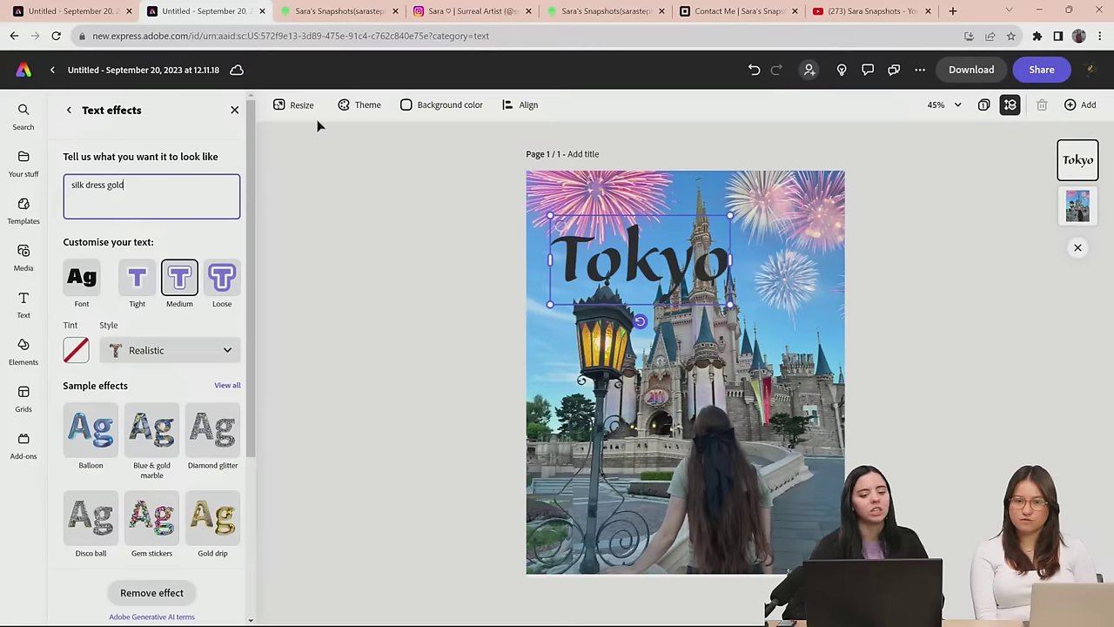
Try the second and third new gold variants on the Tokyo title
scroll(167, 323, "down", 3)
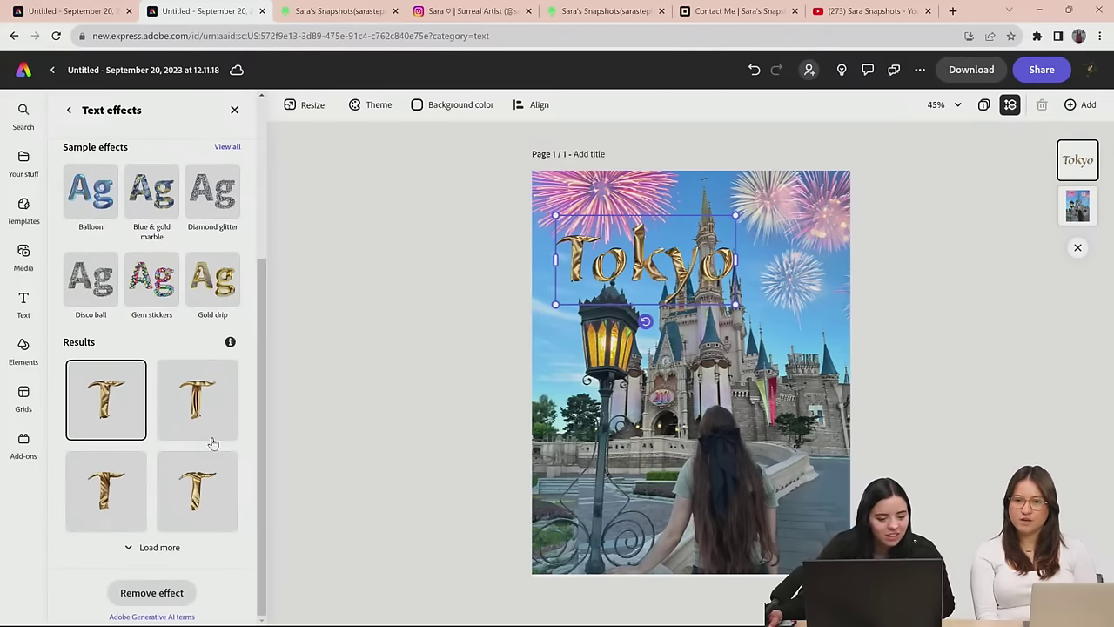
left_click(206, 411)
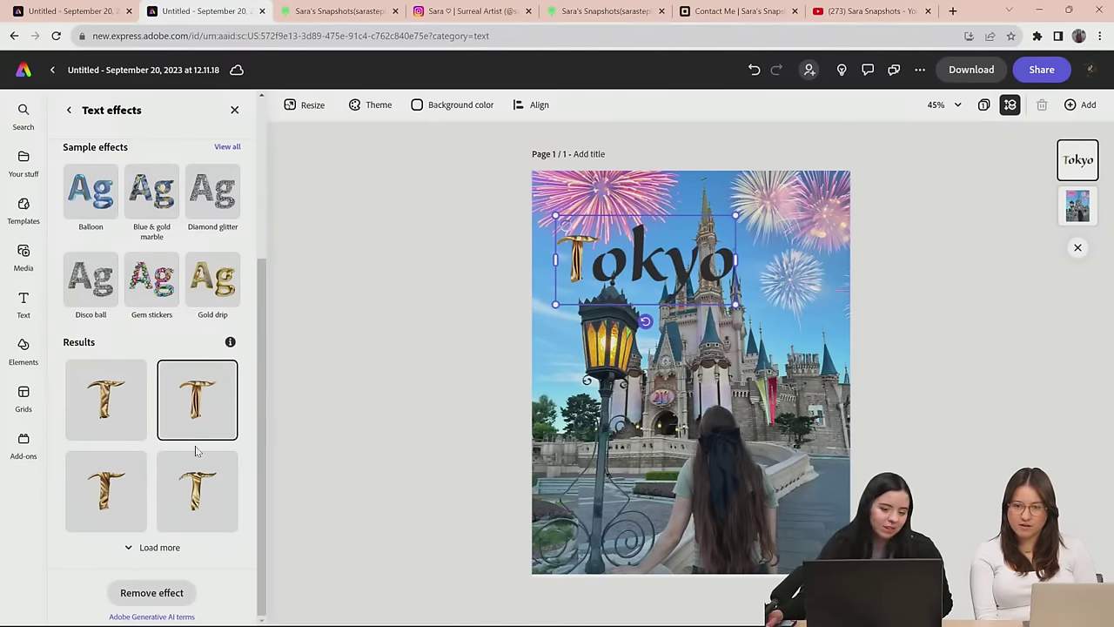
left_click(137, 485)
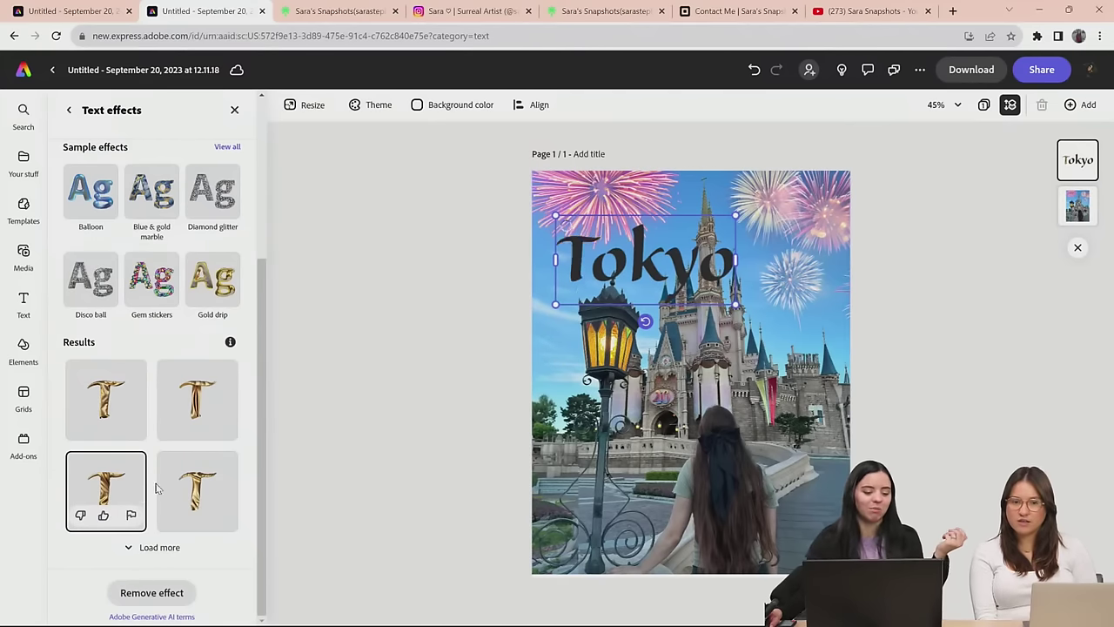
scroll(231, 511, "up", 2)
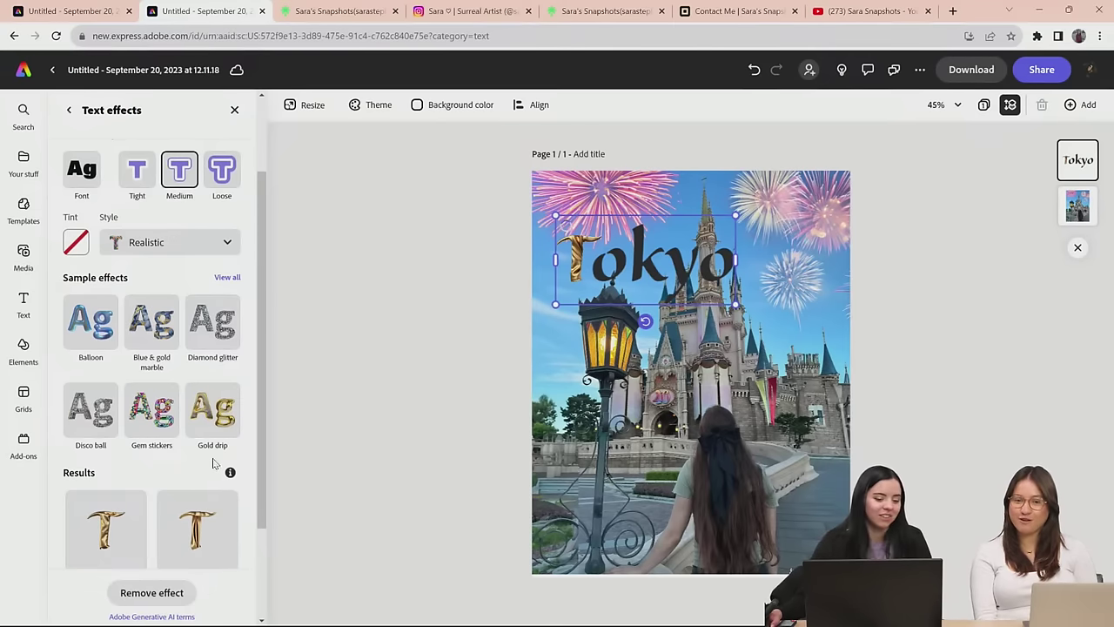
scroll(213, 463, "up", 2)
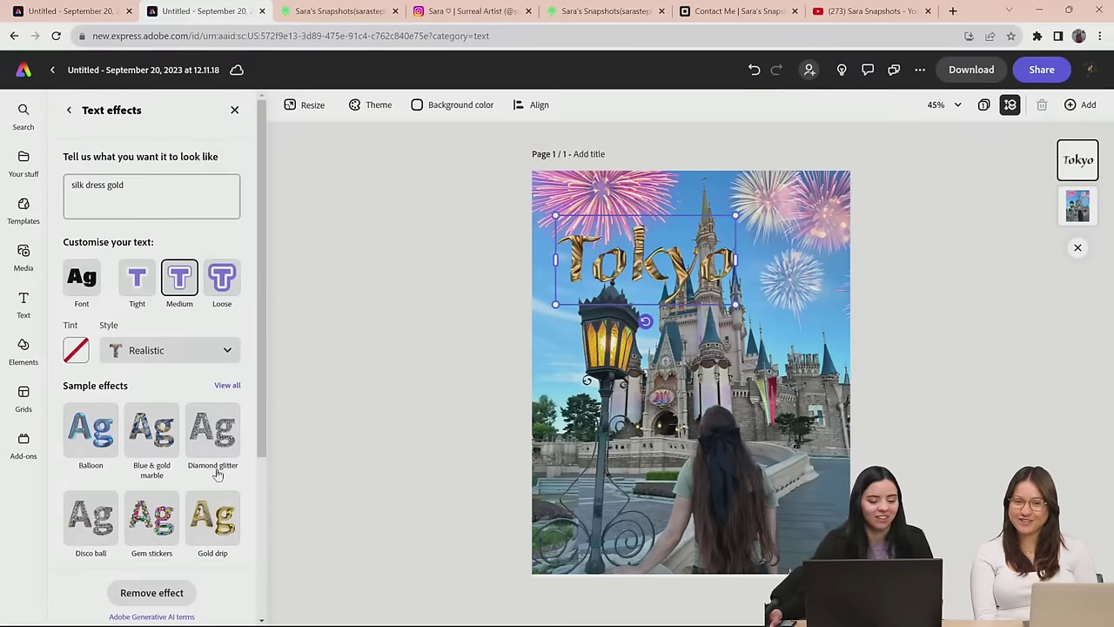
Browse the sample text effects gallery and give Tokyo the Sheep wool texture
left_click(228, 386)
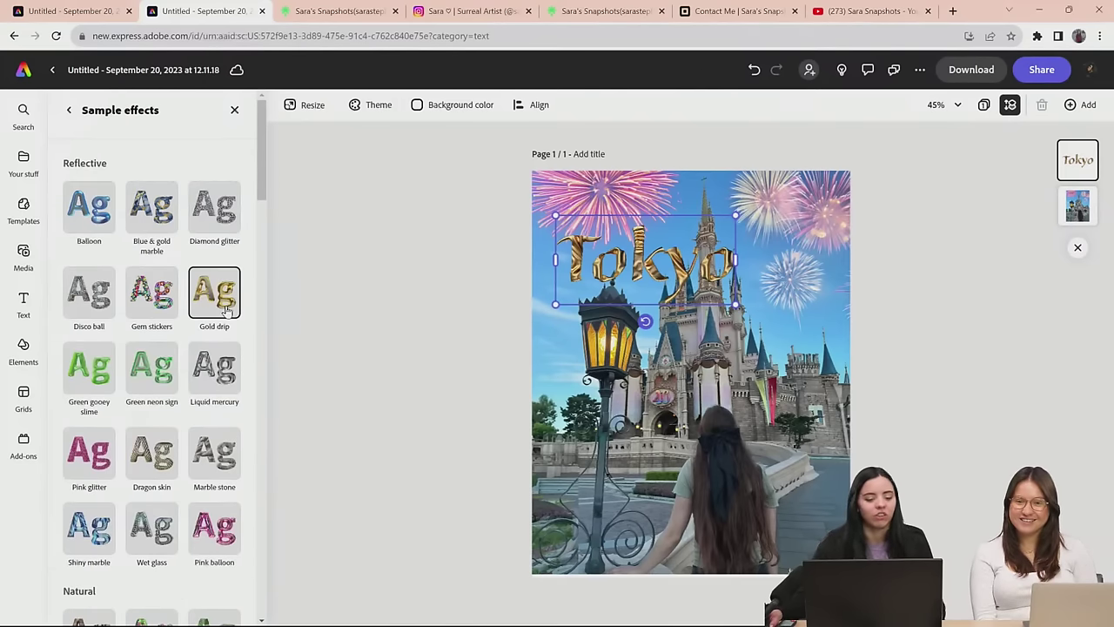
scroll(152, 179, "down", 1)
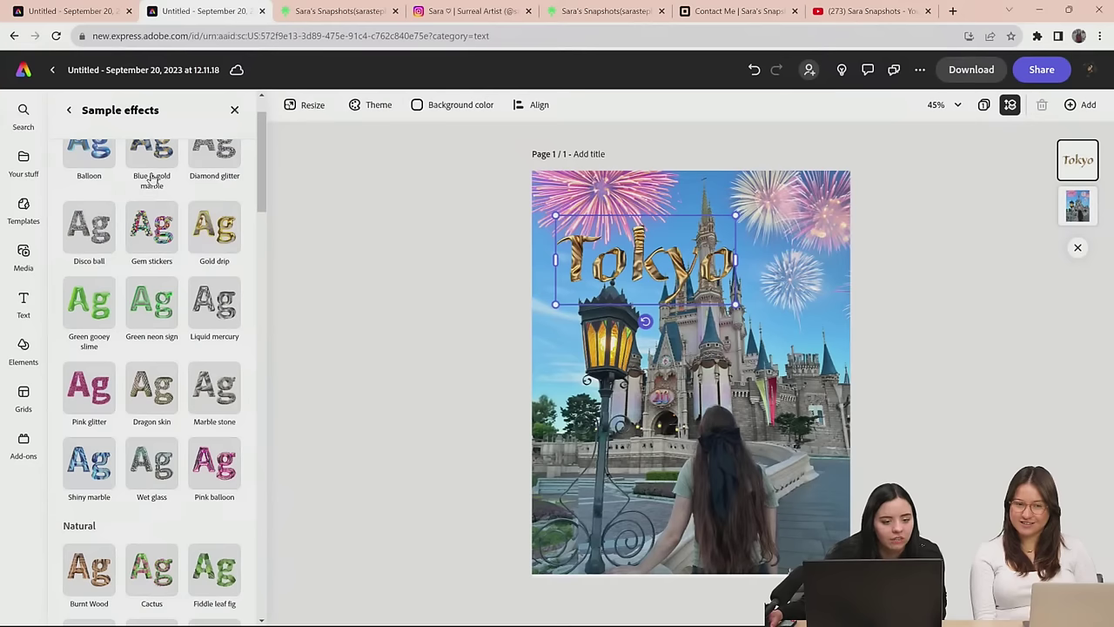
scroll(170, 389, "down", 1)
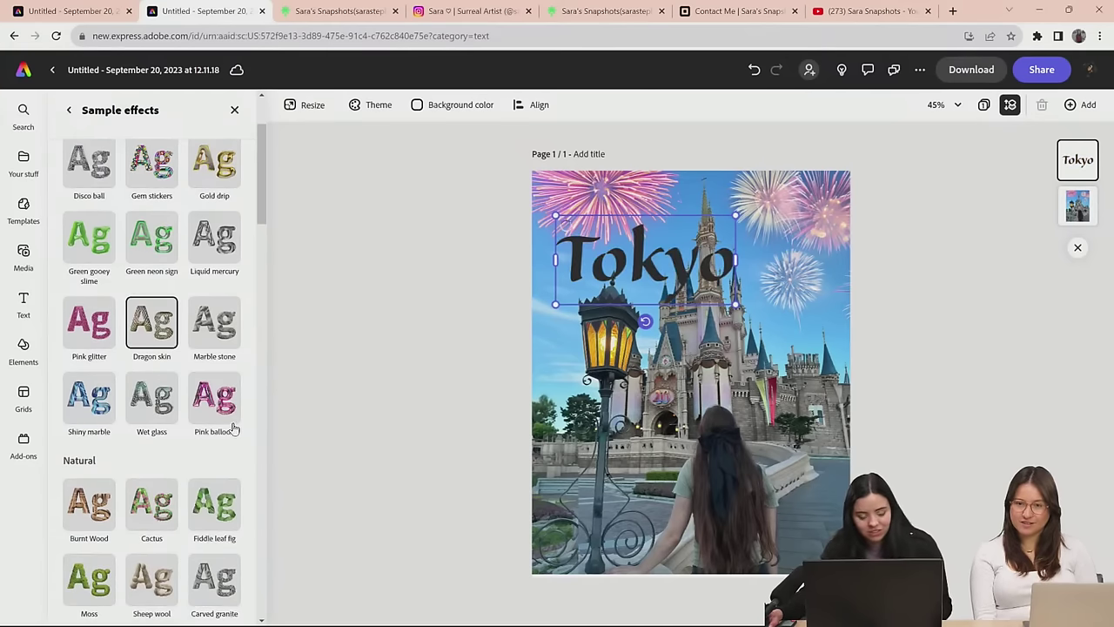
scroll(216, 422, "down", 2)
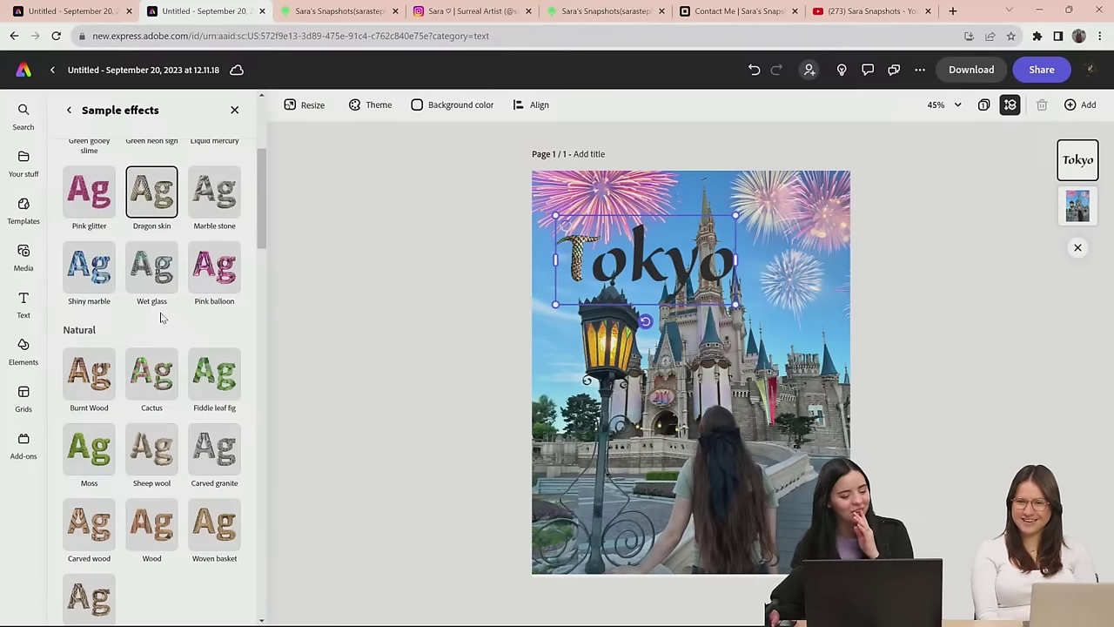
scroll(160, 318, "down", 2)
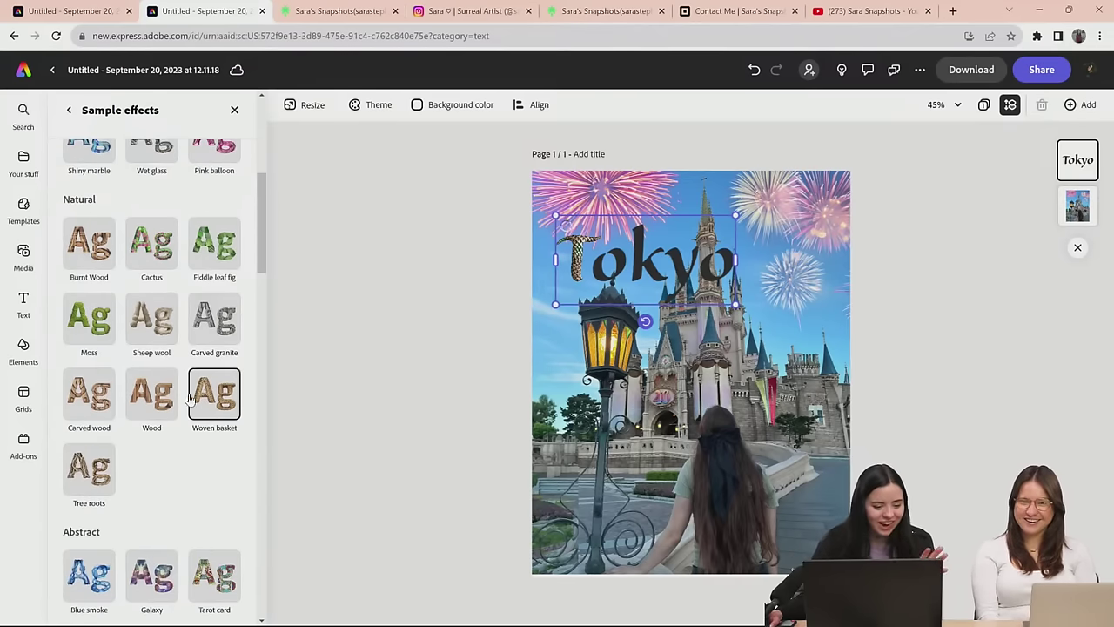
left_click(160, 331)
scroll(209, 461, "down", 4)
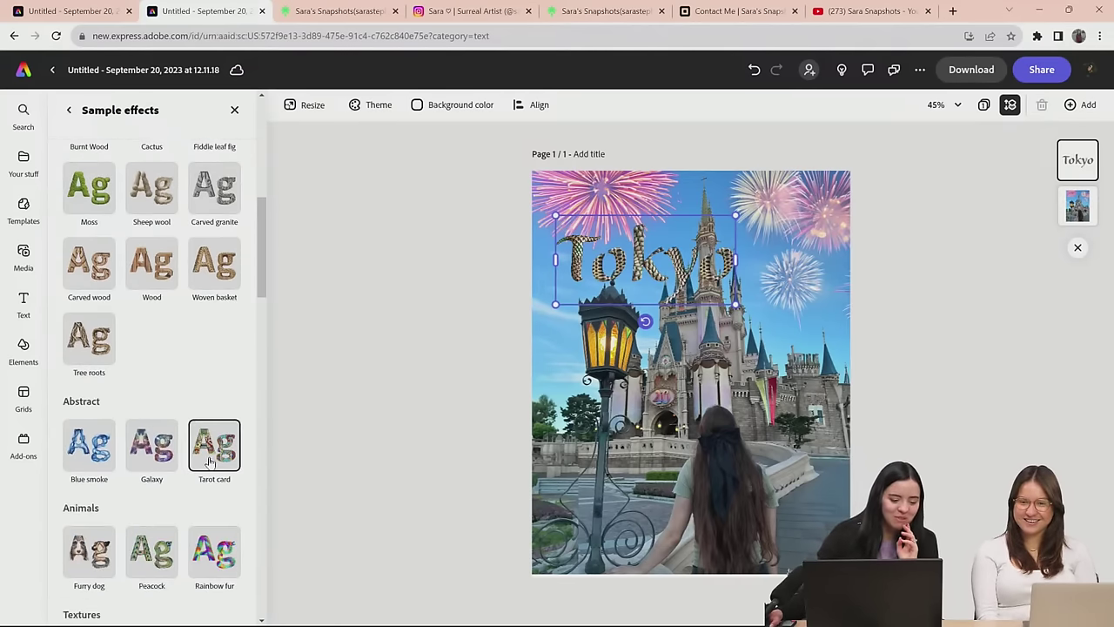
scroll(223, 439, "down", 2)
scroll(224, 442, "up", 5)
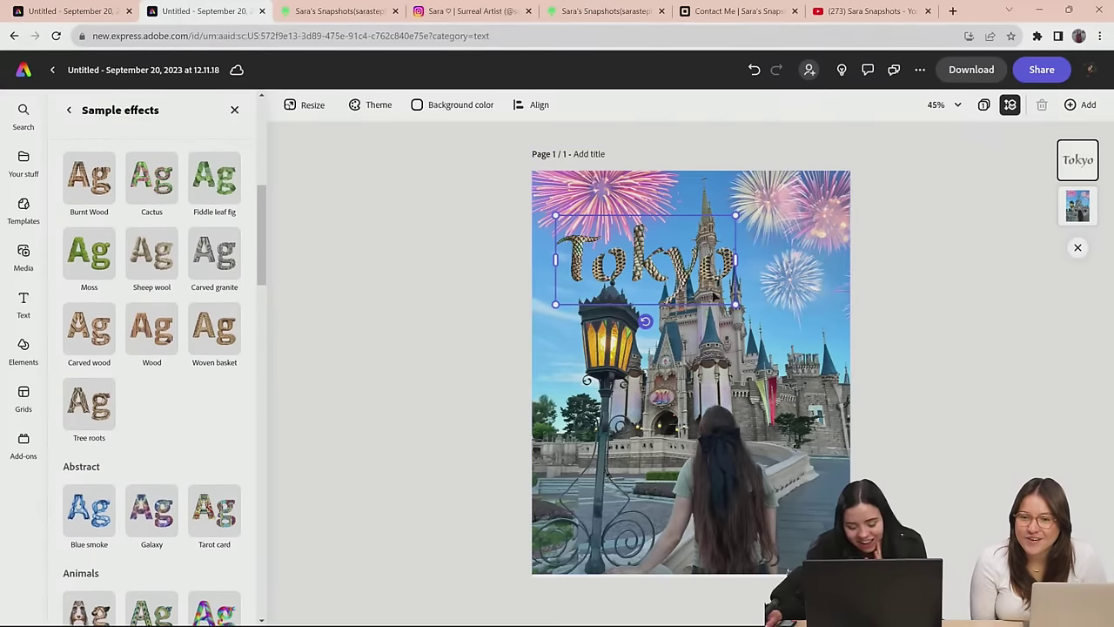
Try Tokyo lower with Rainbow fur and enlarged, then undo and nudge it up-left
left_click_drag(710, 272, 791, 527)
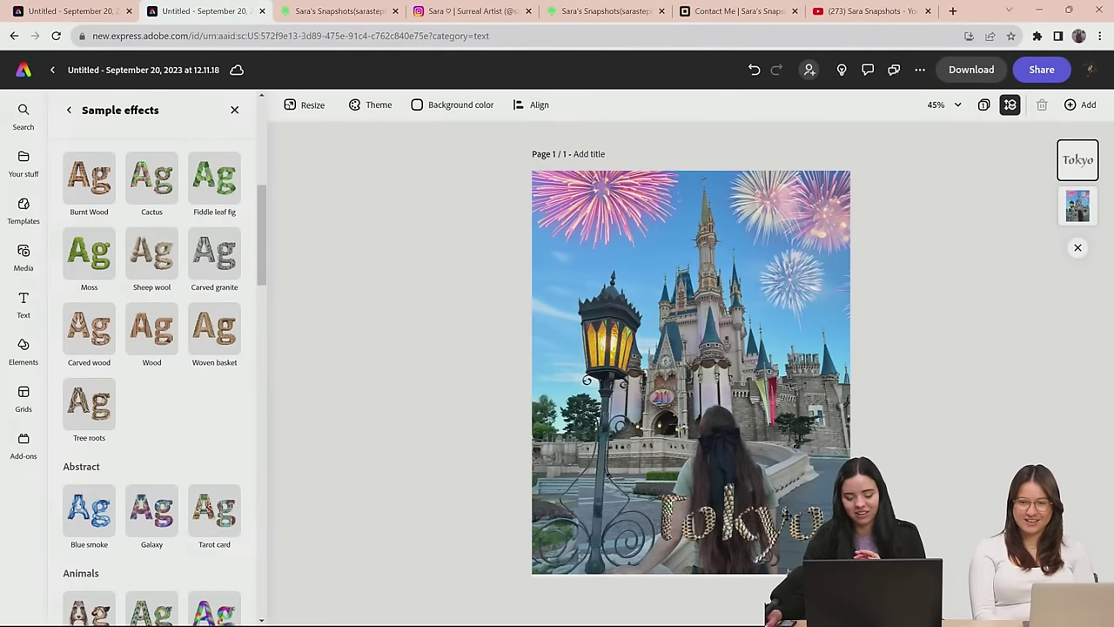
scroll(251, 356, "down", 4)
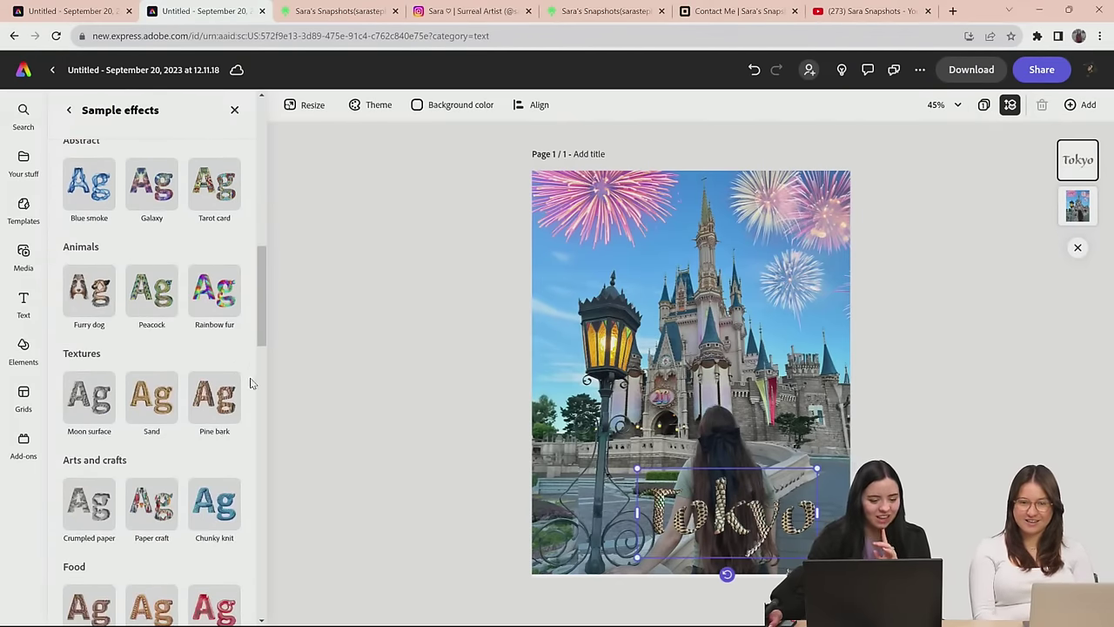
left_click(228, 300)
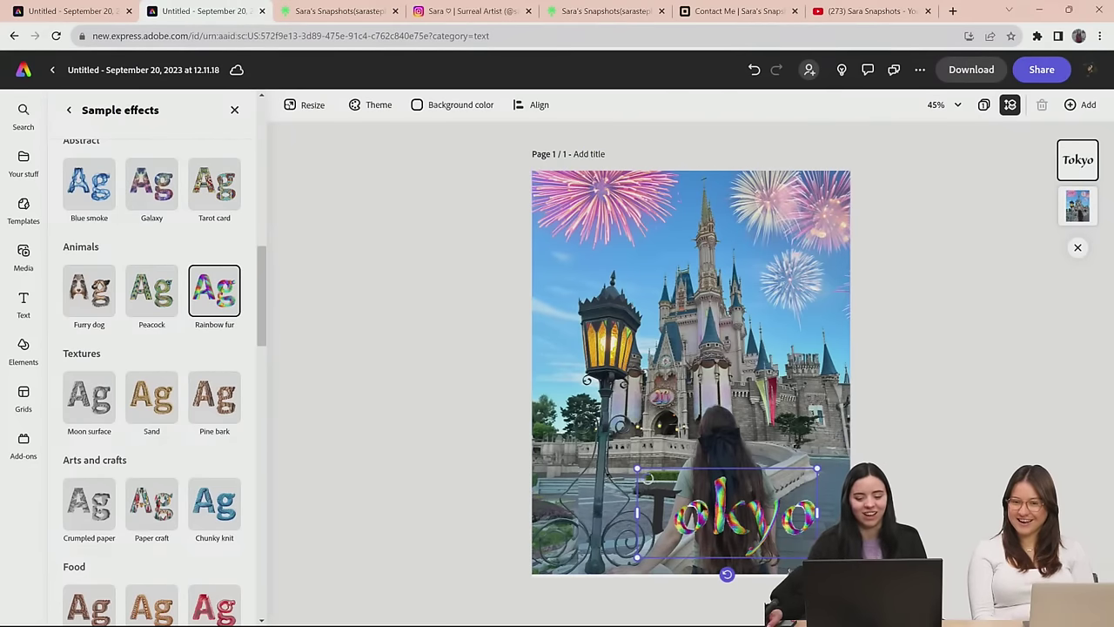
left_click_drag(637, 468, 357, 328)
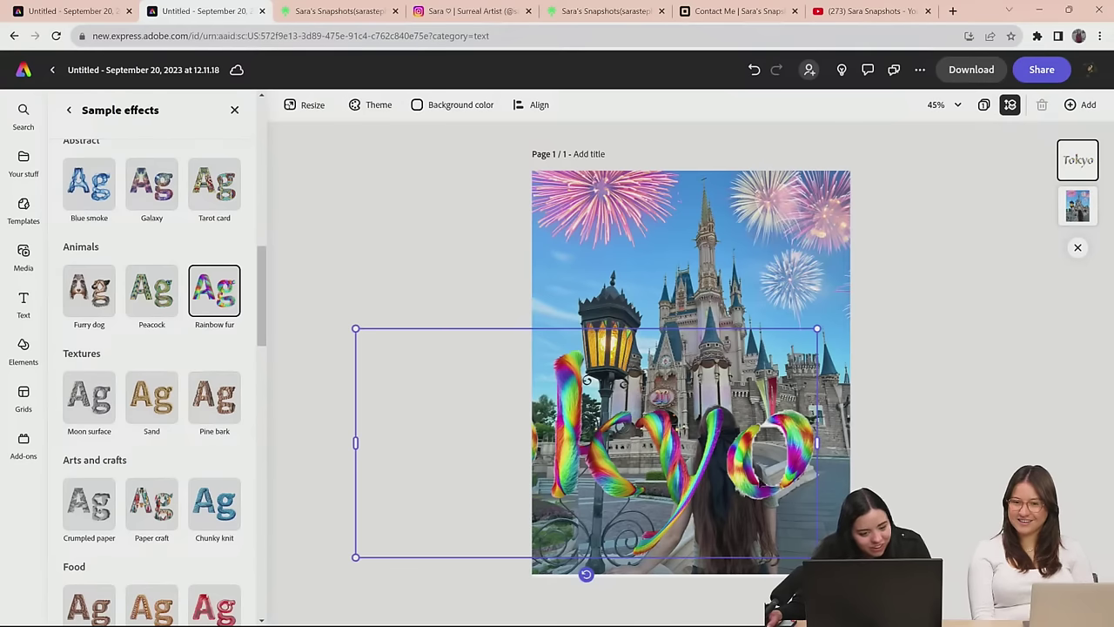
key("ctrl+z")
key("ctrl+z")
key("ctrl+z")
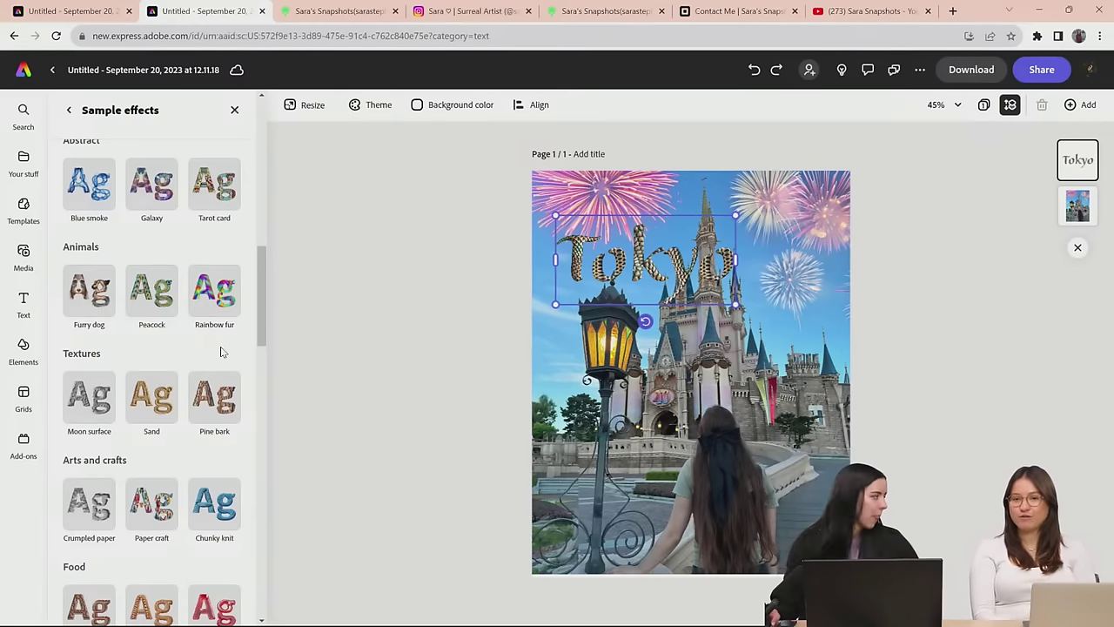
scroll(221, 352, "down", 3)
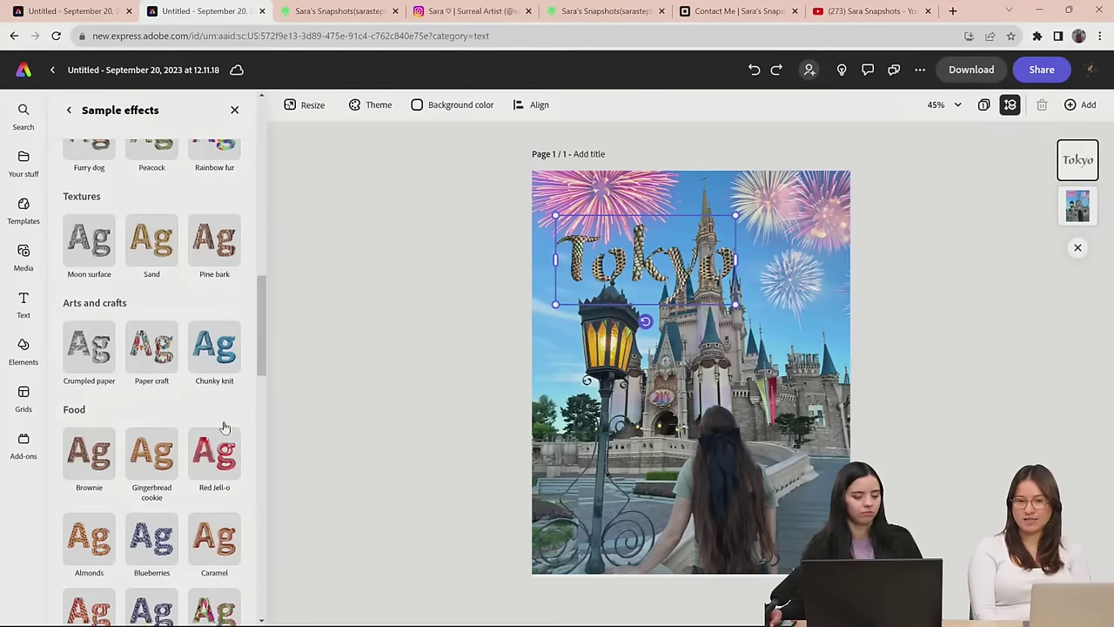
scroll(223, 426, "down", 4)
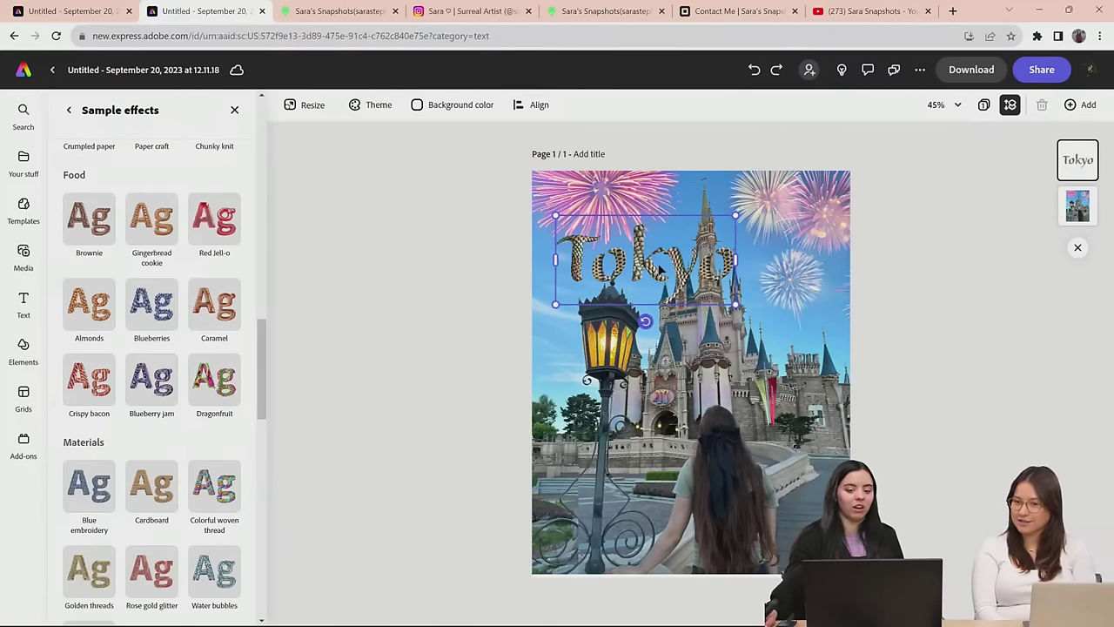
left_click_drag(659, 270, 652, 261)
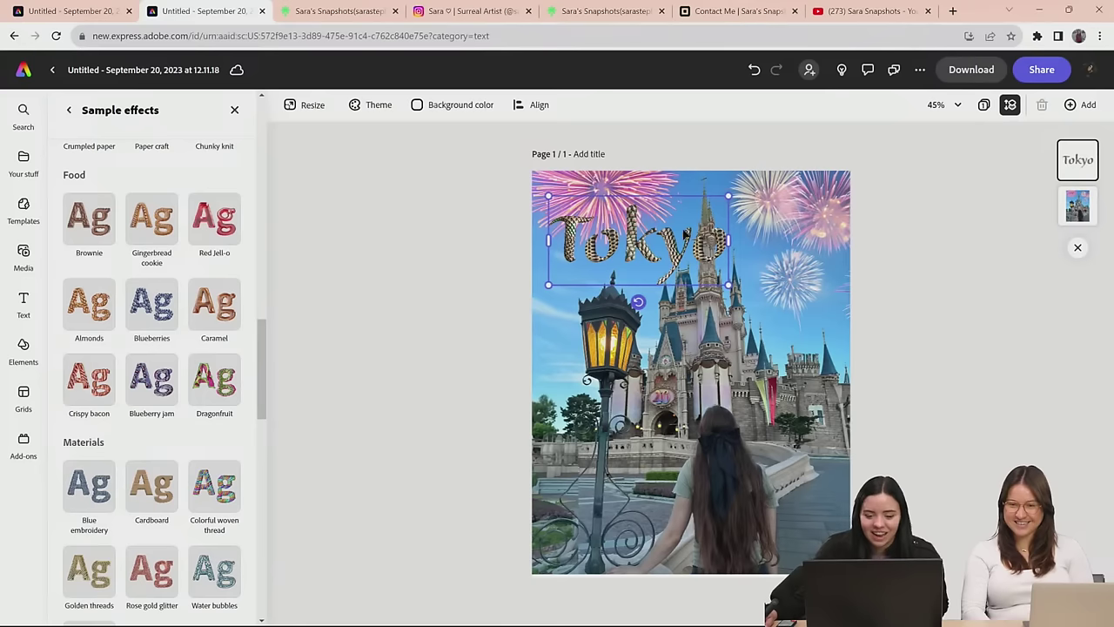
Set the Tokyo effect's fit to Loose and move the title just above the lamp
left_click(69, 111)
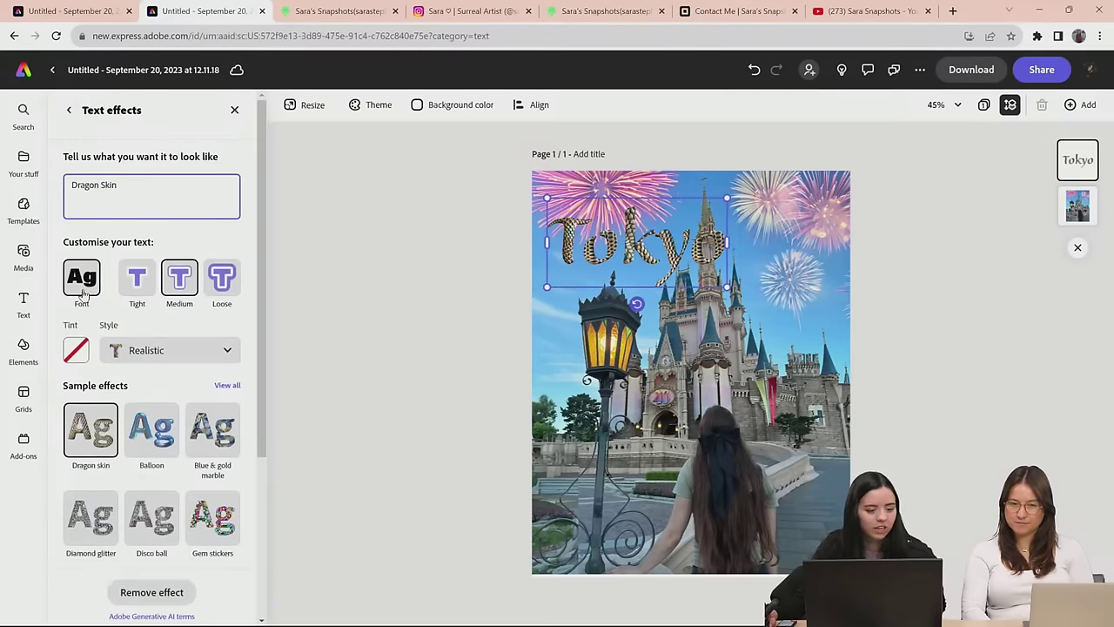
left_click(177, 287)
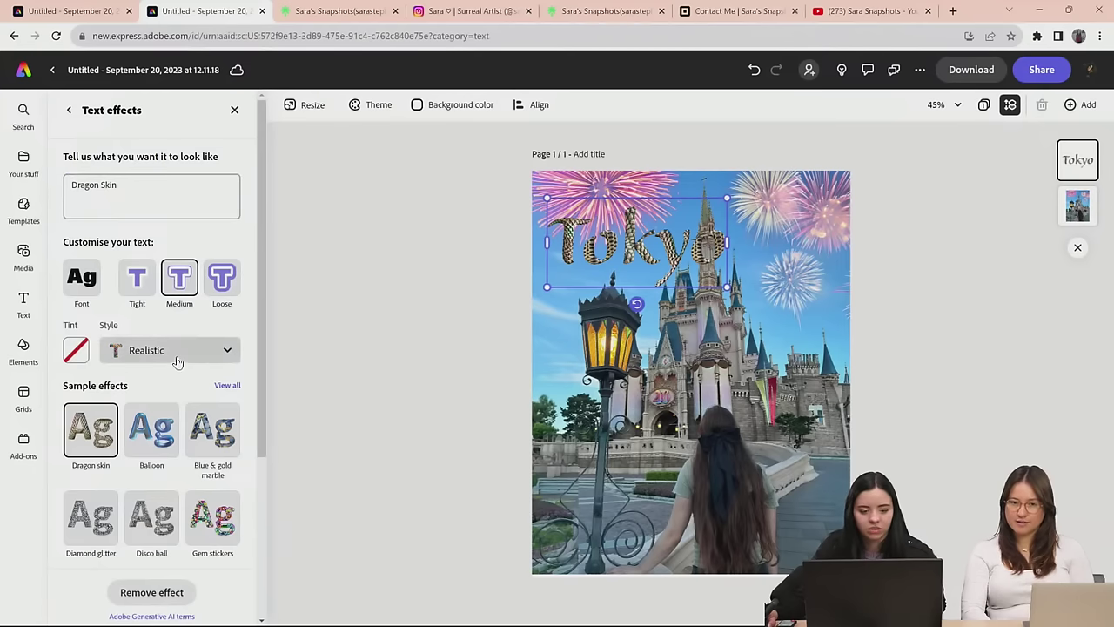
left_click(231, 284)
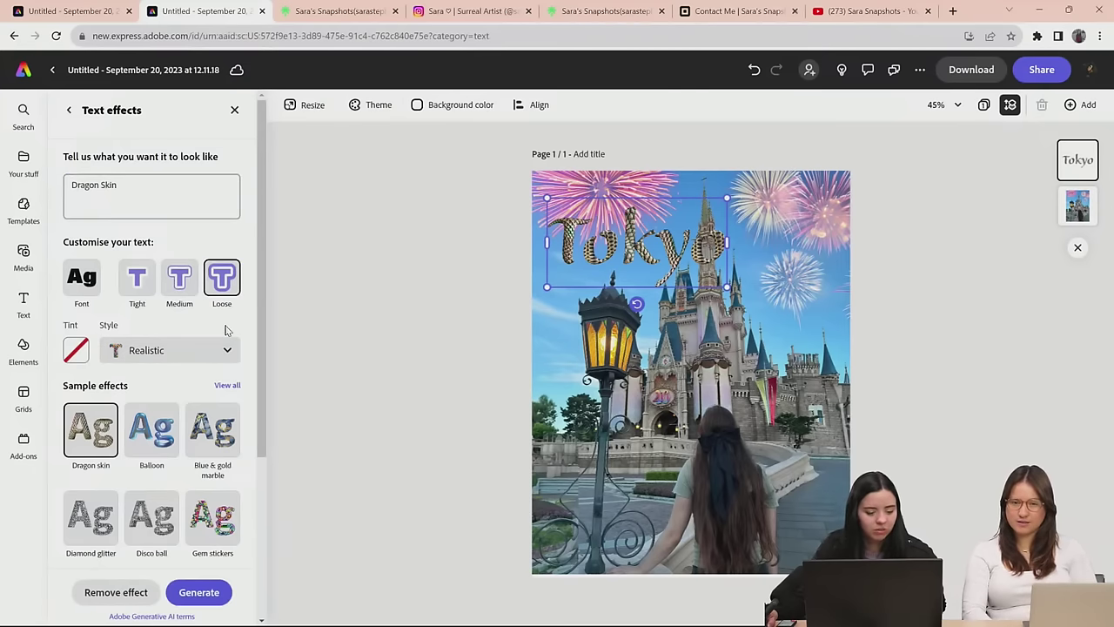
scroll(226, 329, "down", 1)
scroll(227, 329, "up", 1)
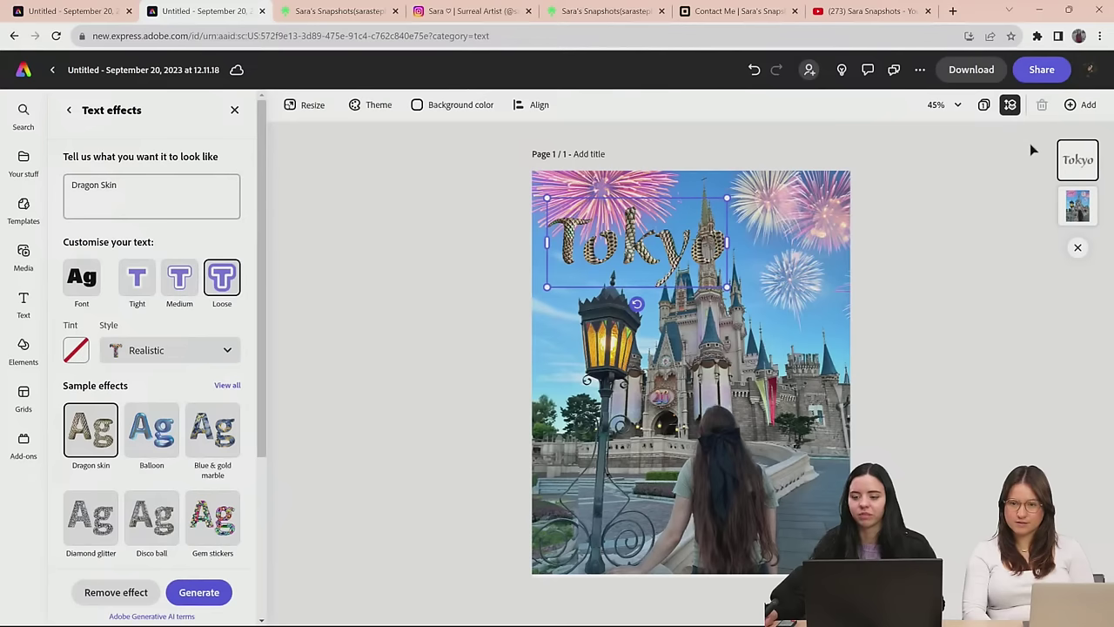
left_click_drag(635, 244, 664, 272)
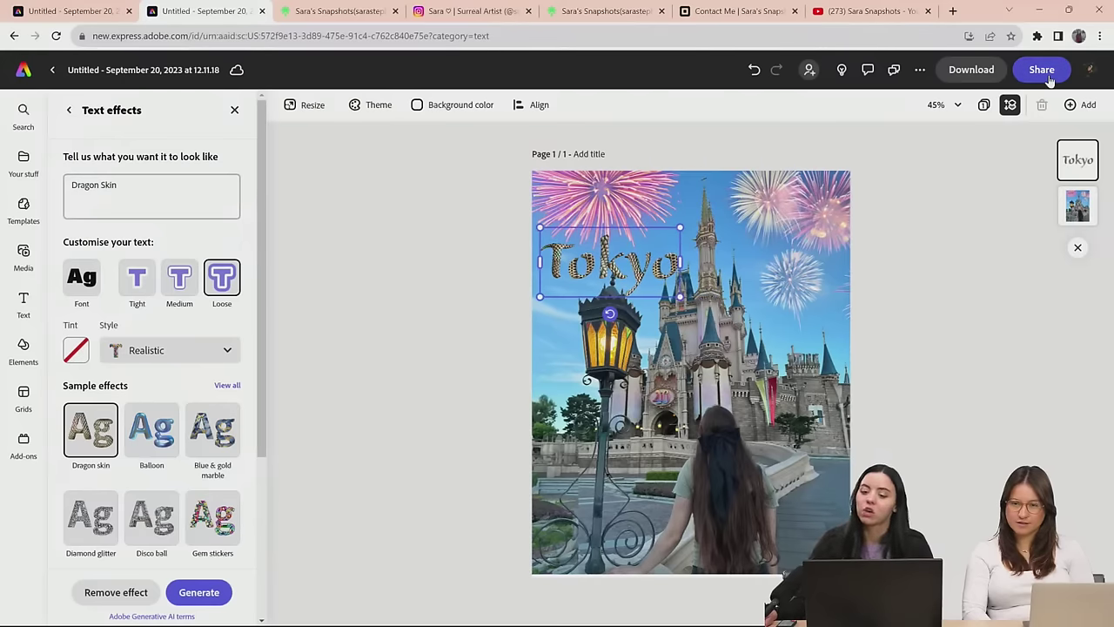
Review the Download panel's file format list, then bring up the Share options
left_click(971, 69)
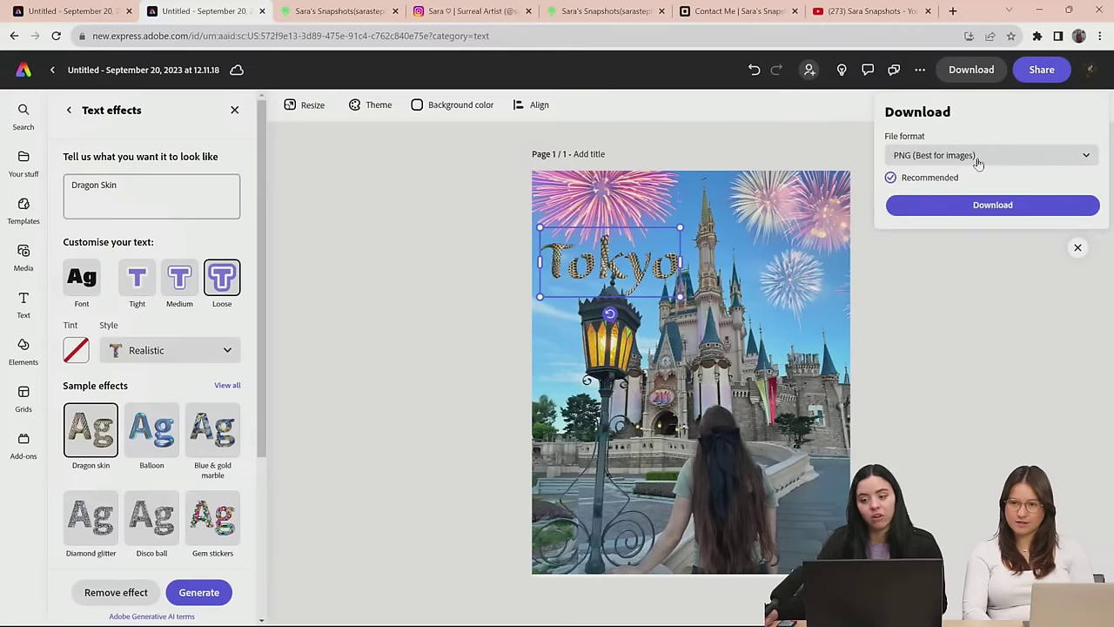
left_click(995, 156)
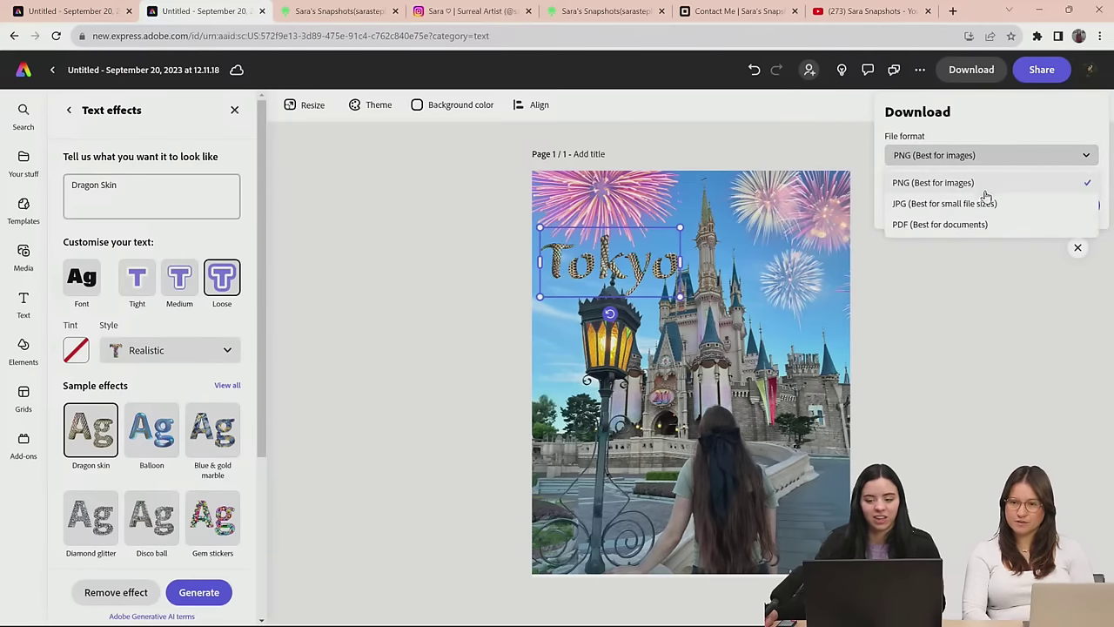
left_click(997, 271)
left_click(1000, 380)
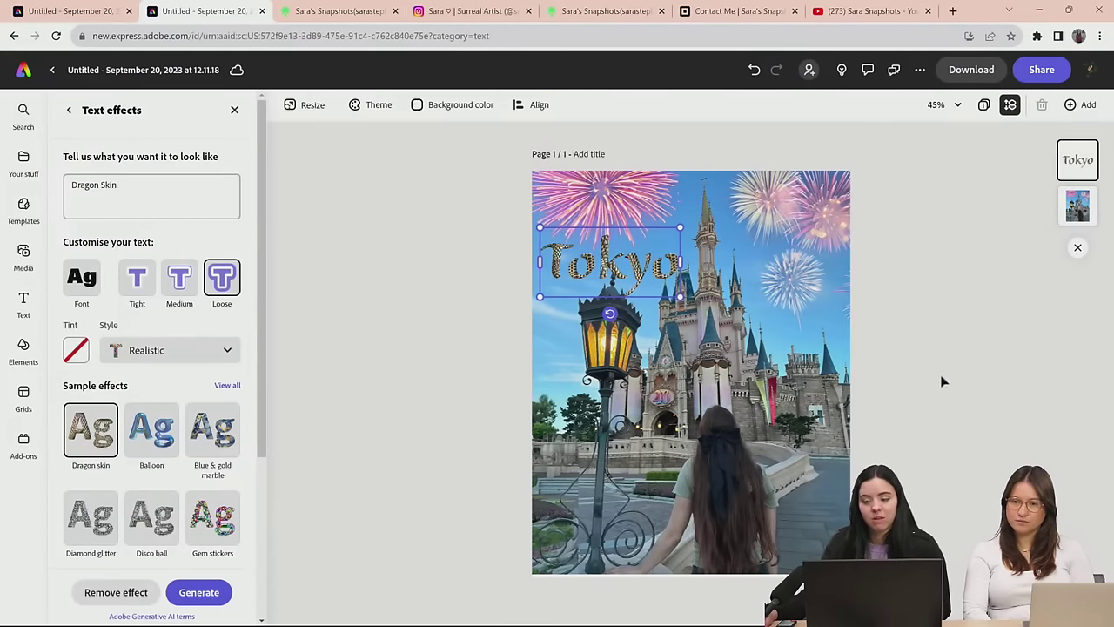
left_click(1045, 72)
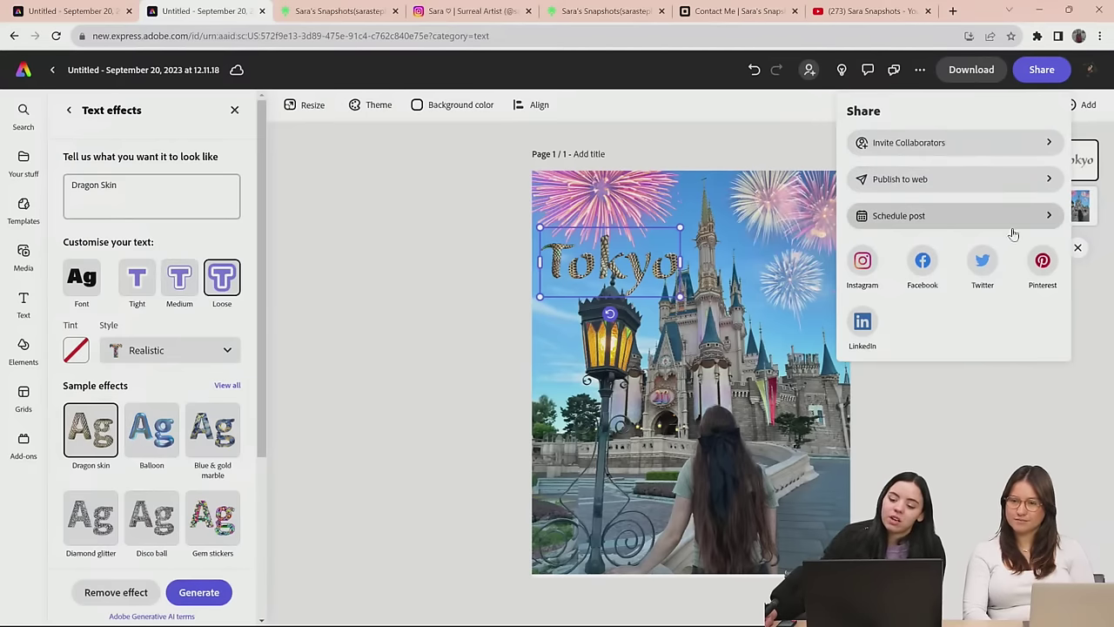
Draft an Instagram post of the Tokyo castle design captioned 'Just went to Disneyland!' and preview it
left_click(861, 270)
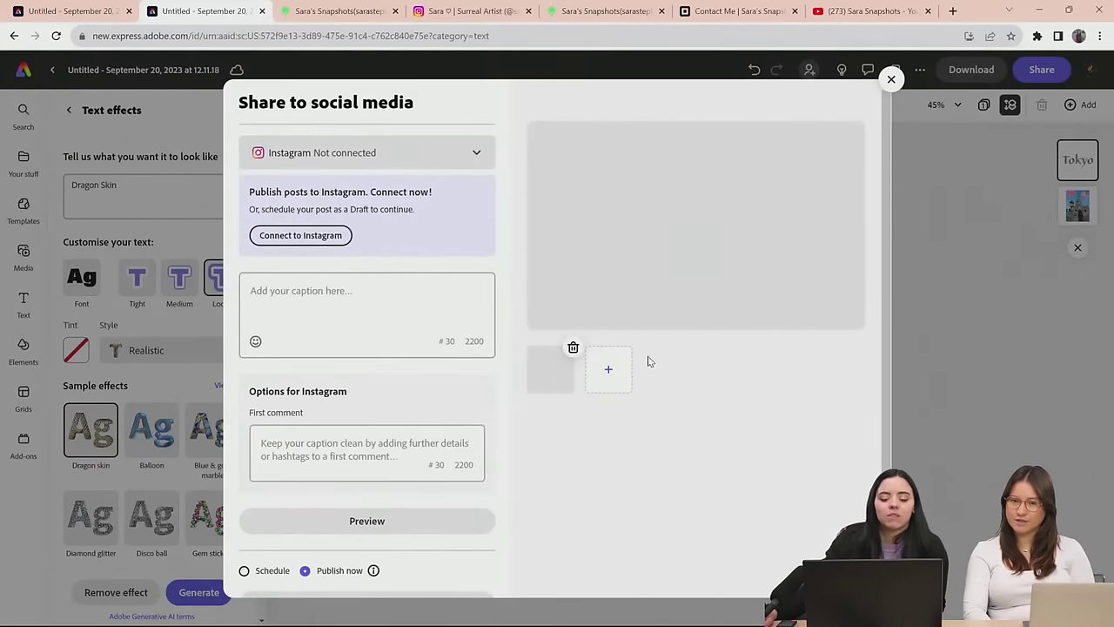
scroll(423, 266, "down", 2)
left_click(406, 263)
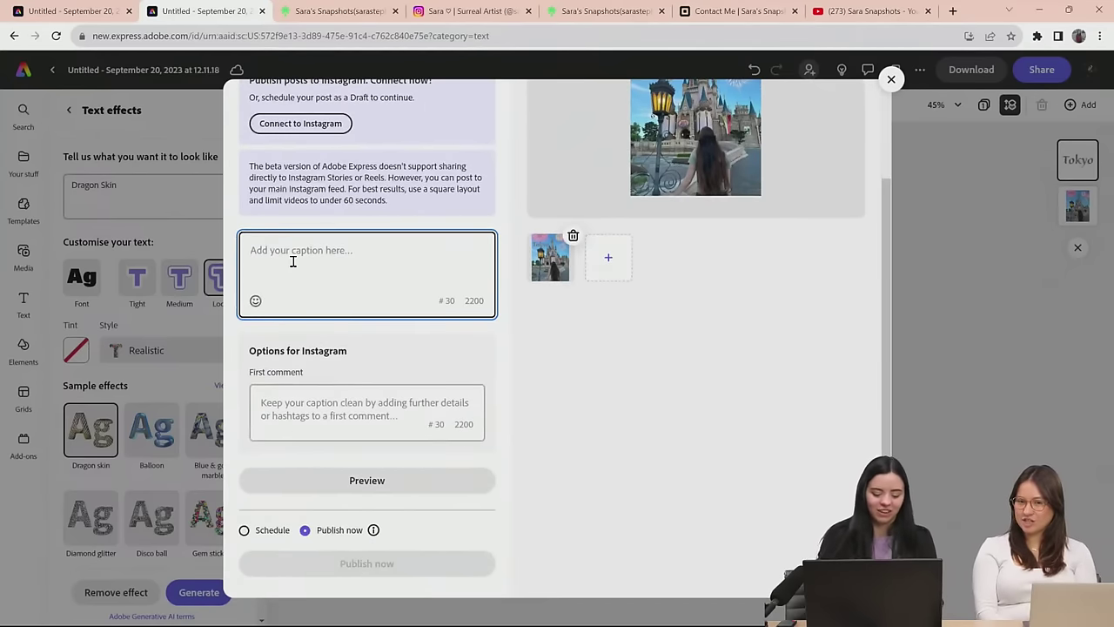
type("Just went to Disneyland!")
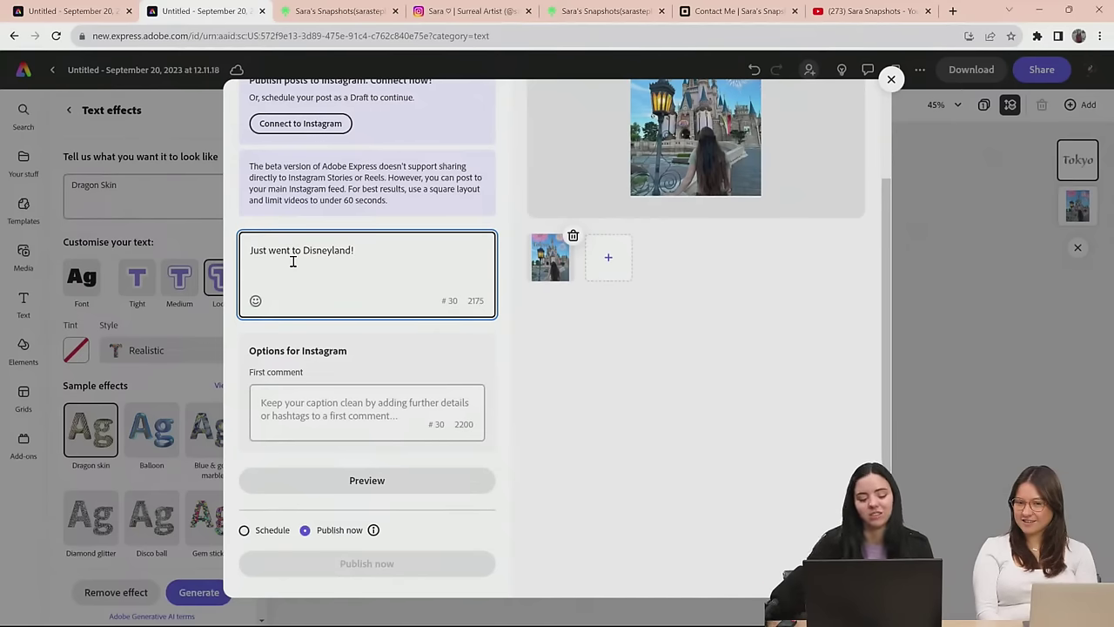
left_click(266, 398)
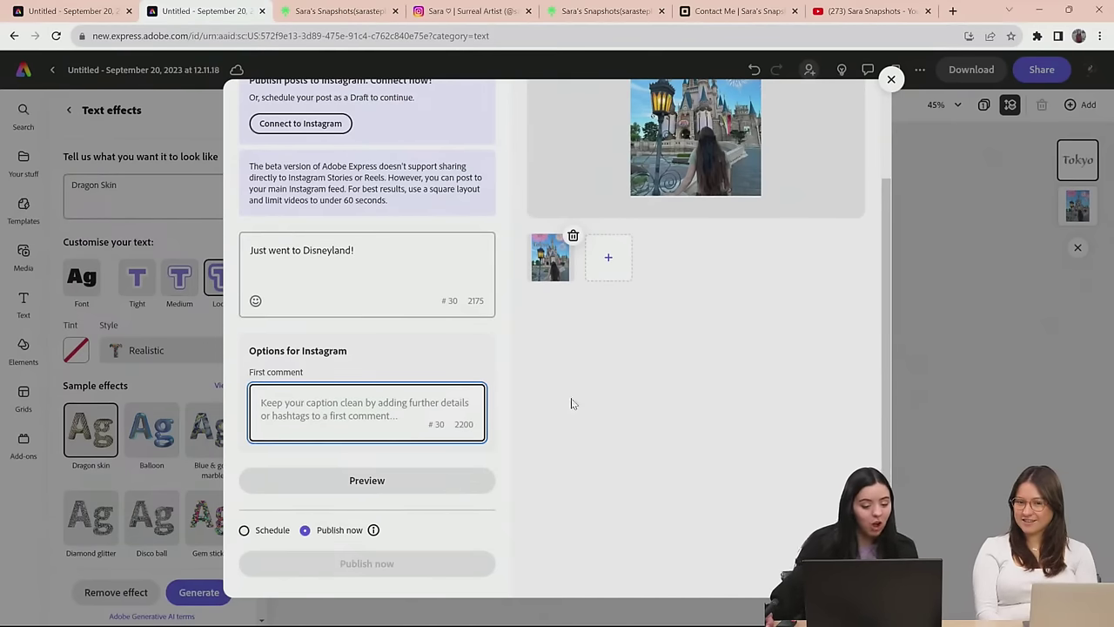
left_click(479, 484)
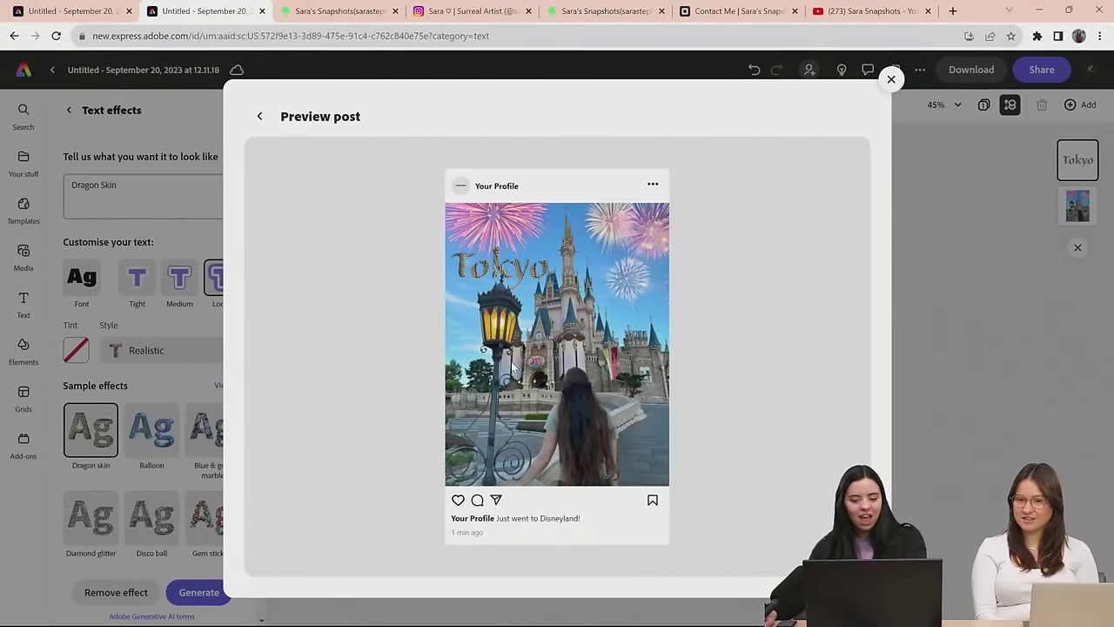
key("alt+Tab")
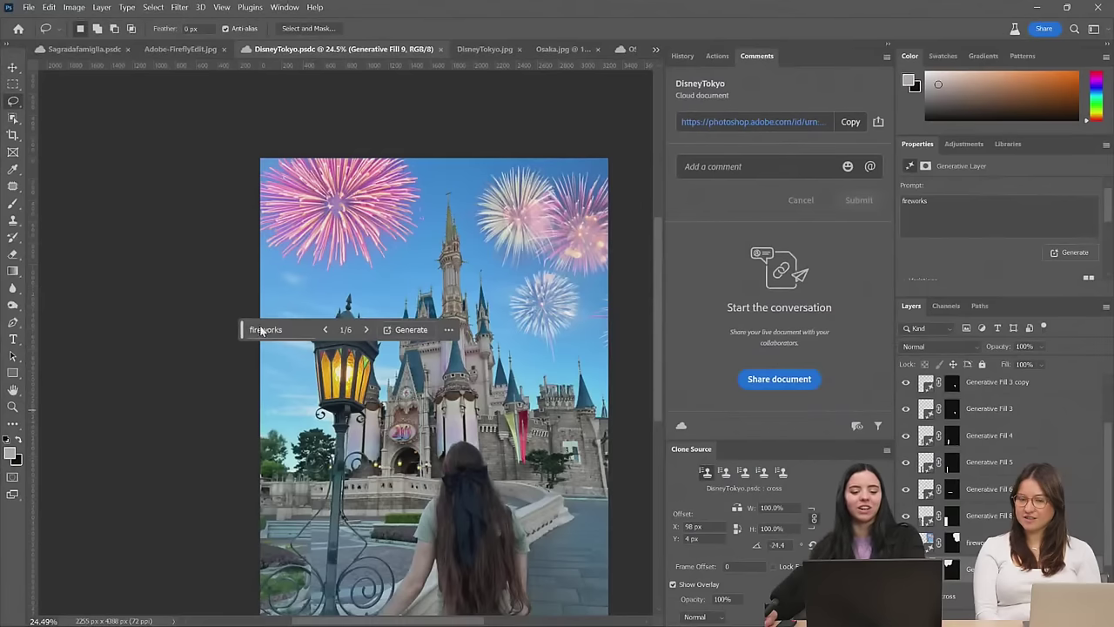
scroll(261, 331, "down", 3)
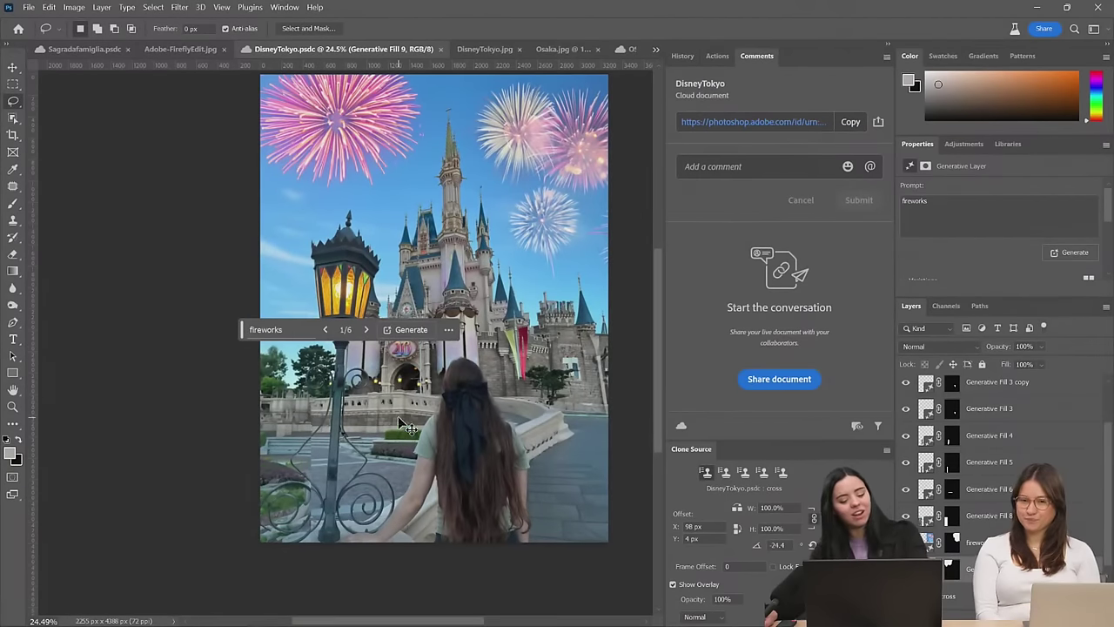
key("alt+Tab")
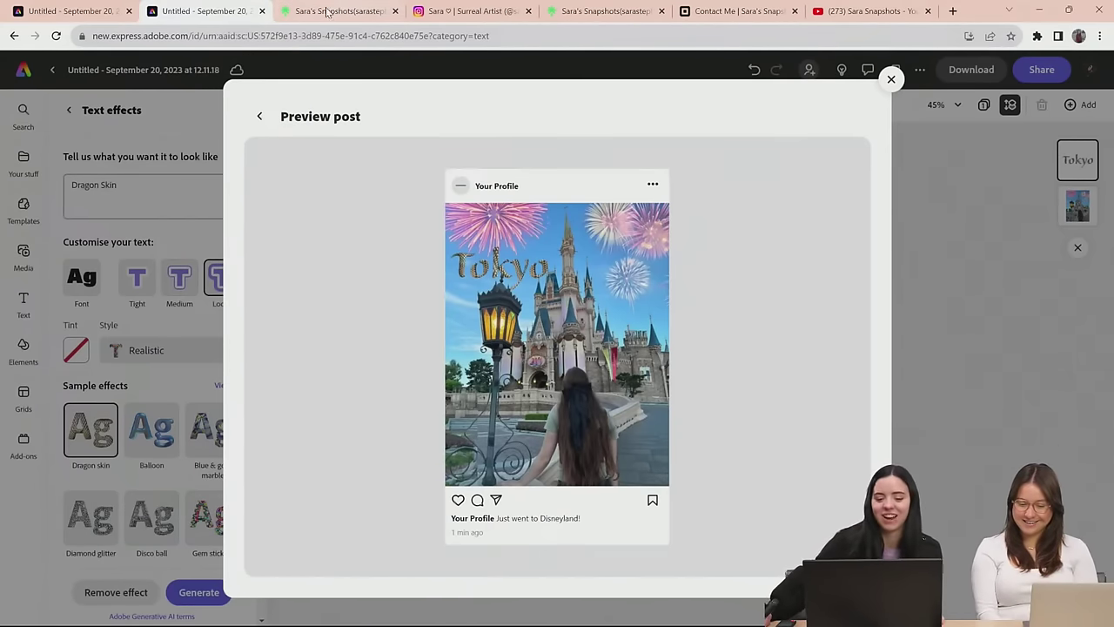
Leave the Instagram post preview and close the Share dialog without posting
left_click(259, 116)
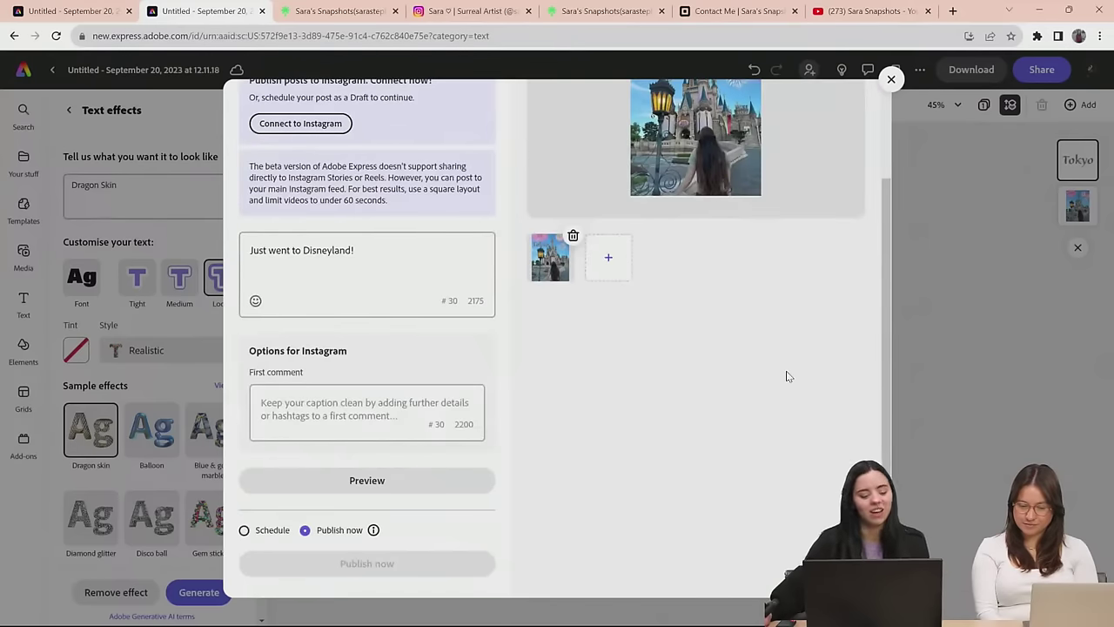
left_click(383, 401)
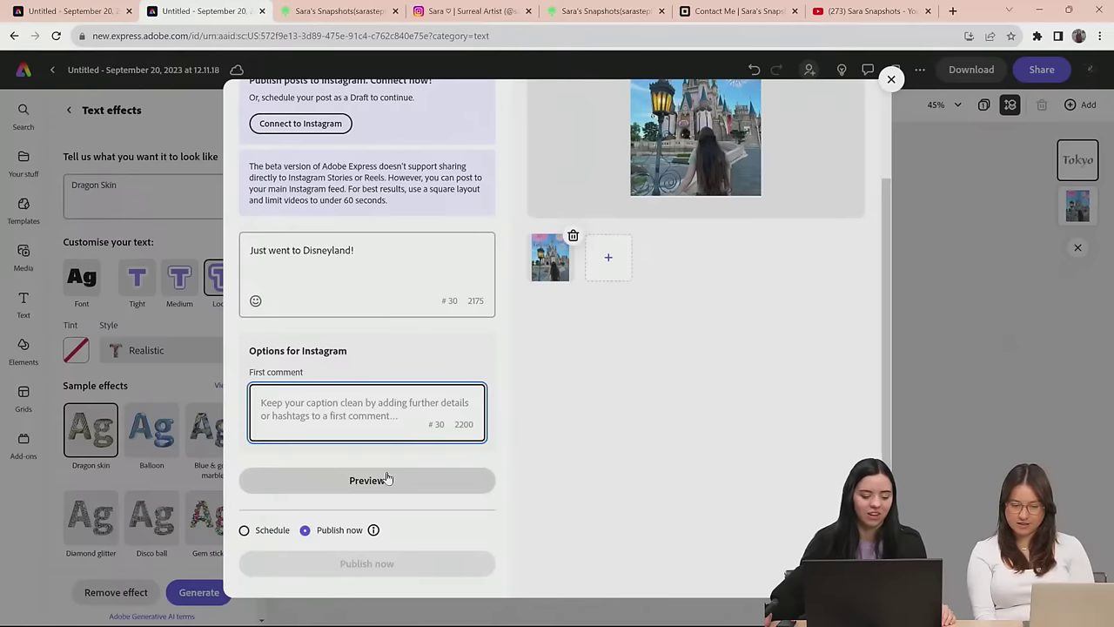
scroll(549, 450, "up", 3)
scroll(348, 529, "down", 3)
scroll(380, 362, "up", 3)
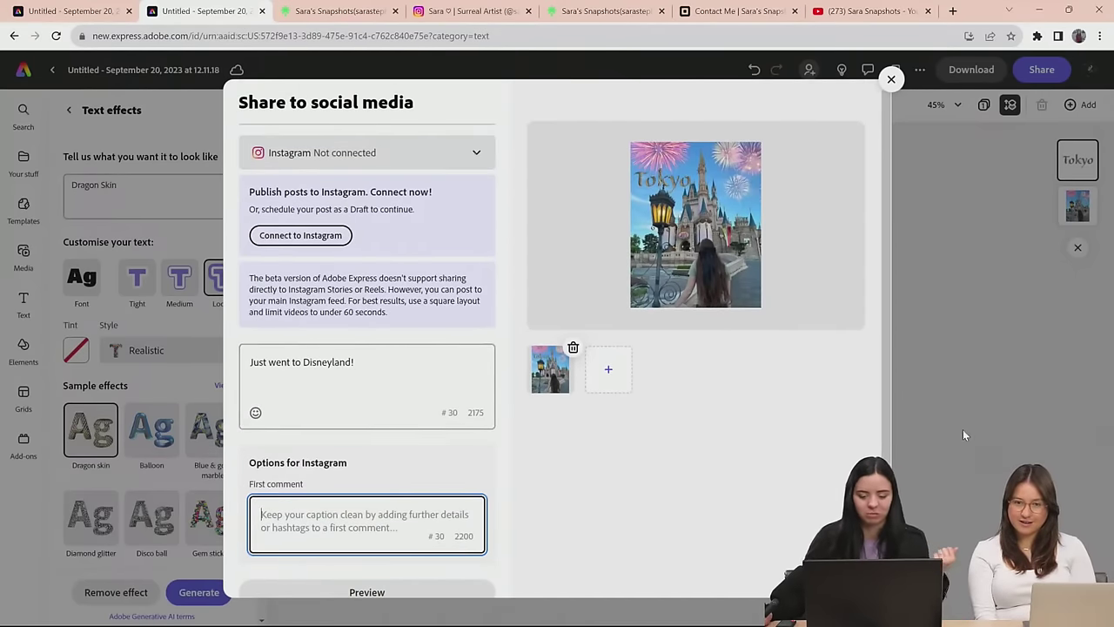
scroll(731, 391, "down", 2)
scroll(732, 391, "up", 2)
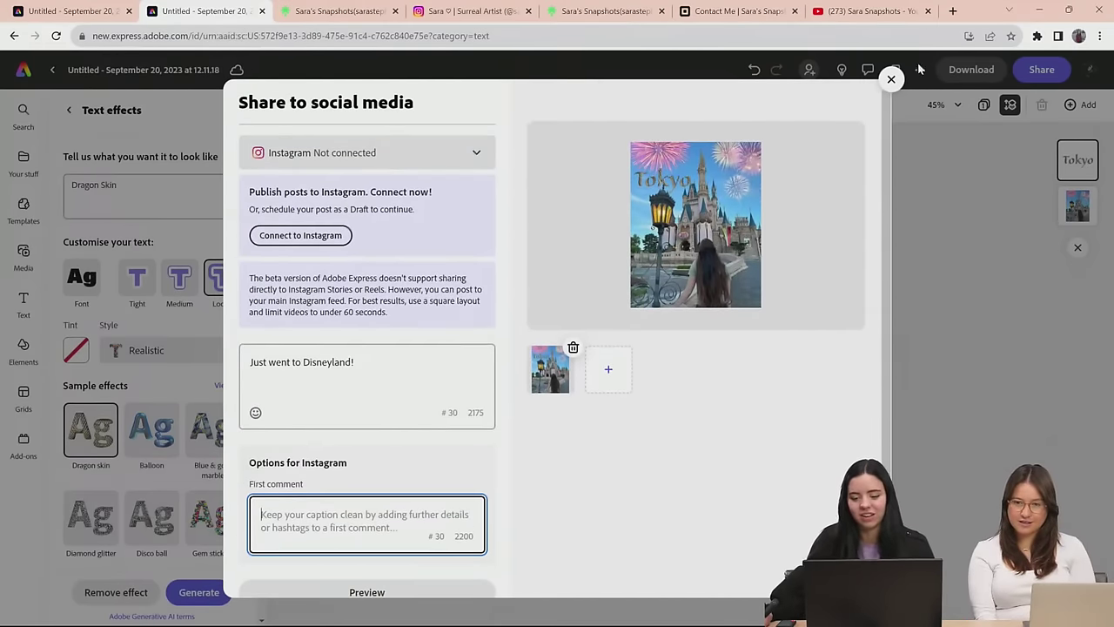
left_click(891, 79)
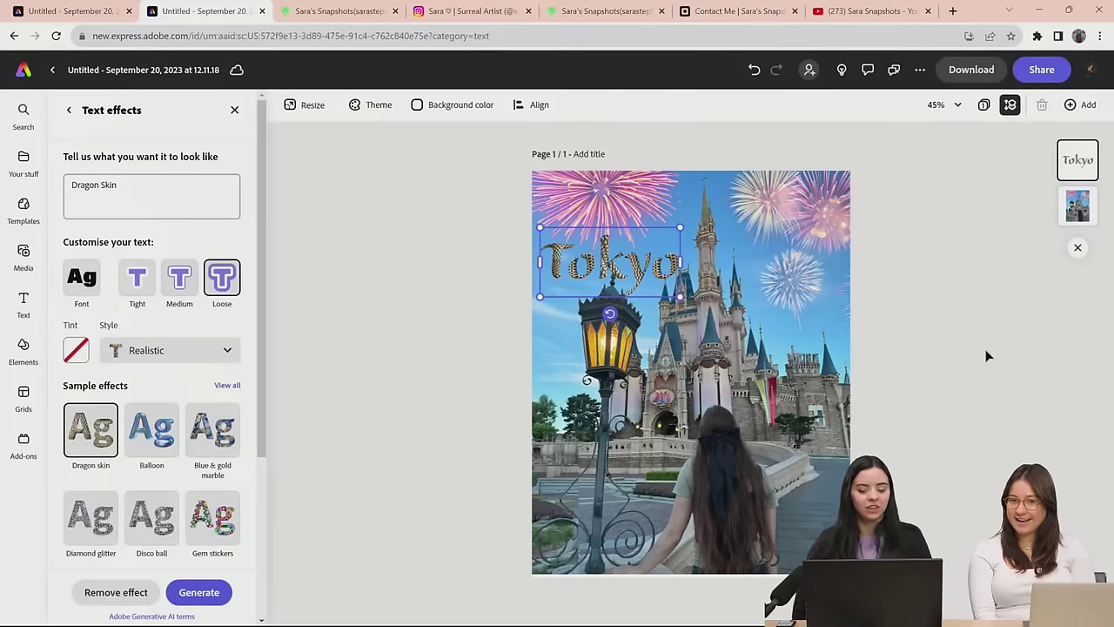
key("alt+Tab")
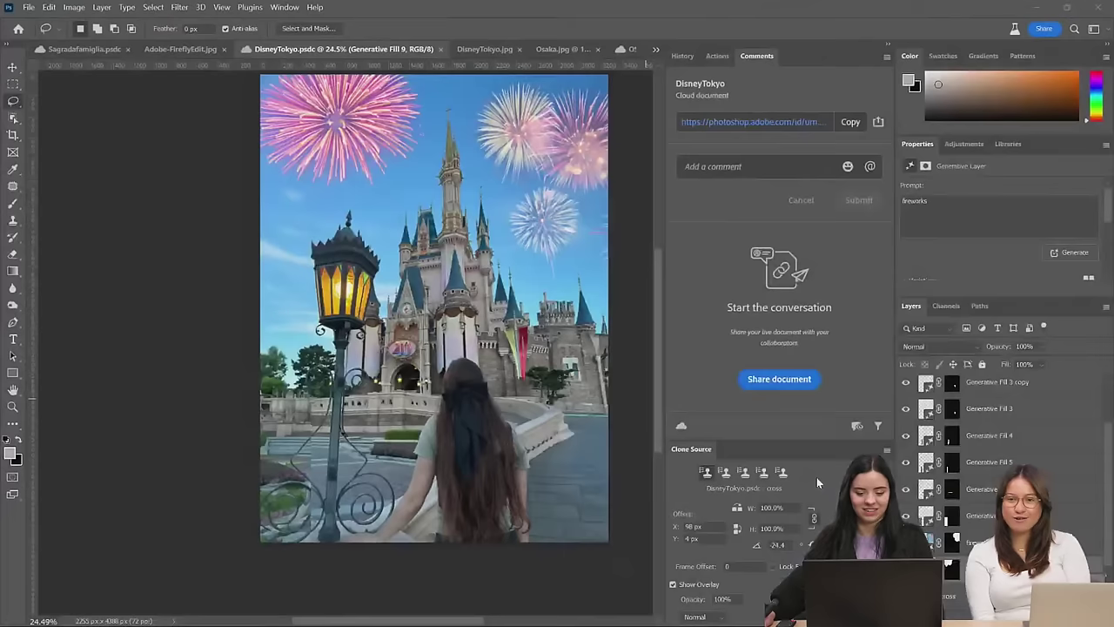
From Creative Cloud Desktop's All apps list, open Photoshop v25.0
left_click(571, 611)
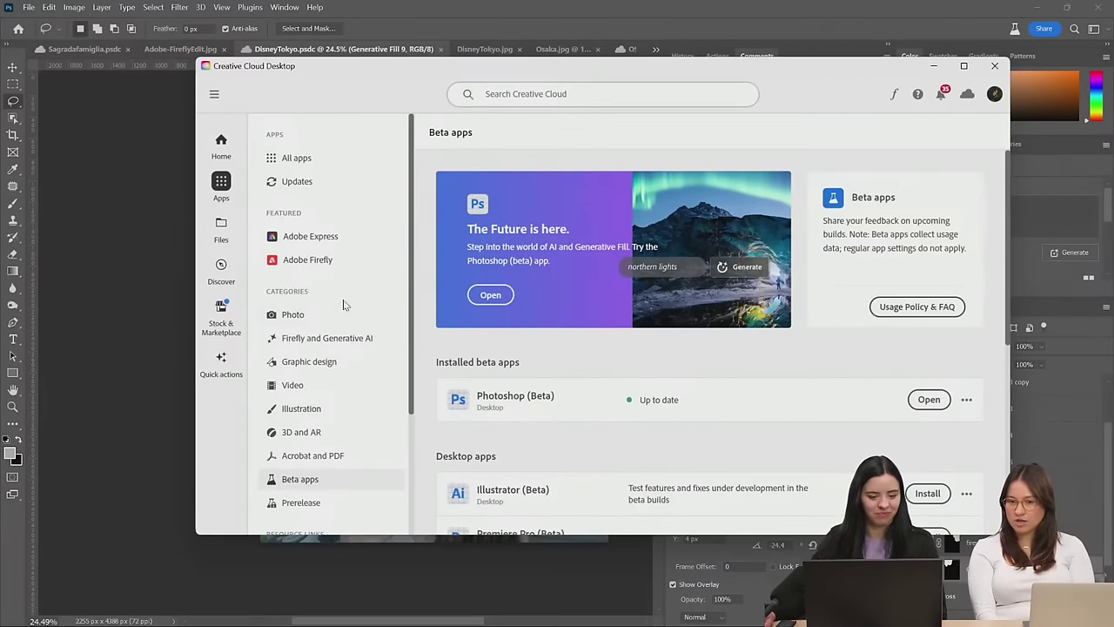
scroll(351, 341, "down", 3)
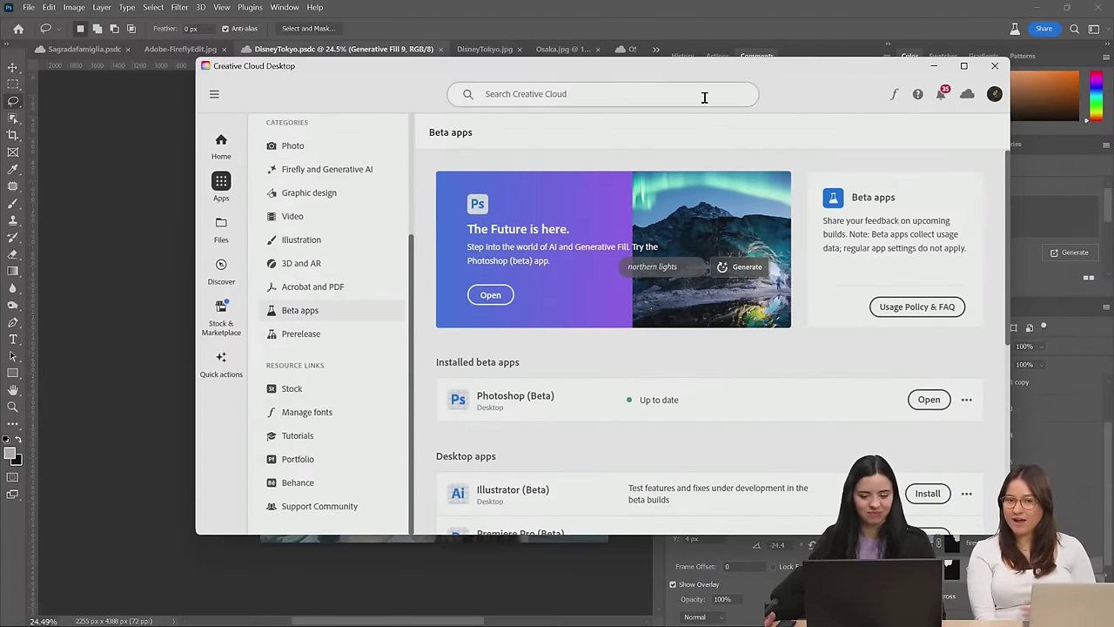
left_click_drag(761, 74, 716, 54)
mouse_move(629, 623)
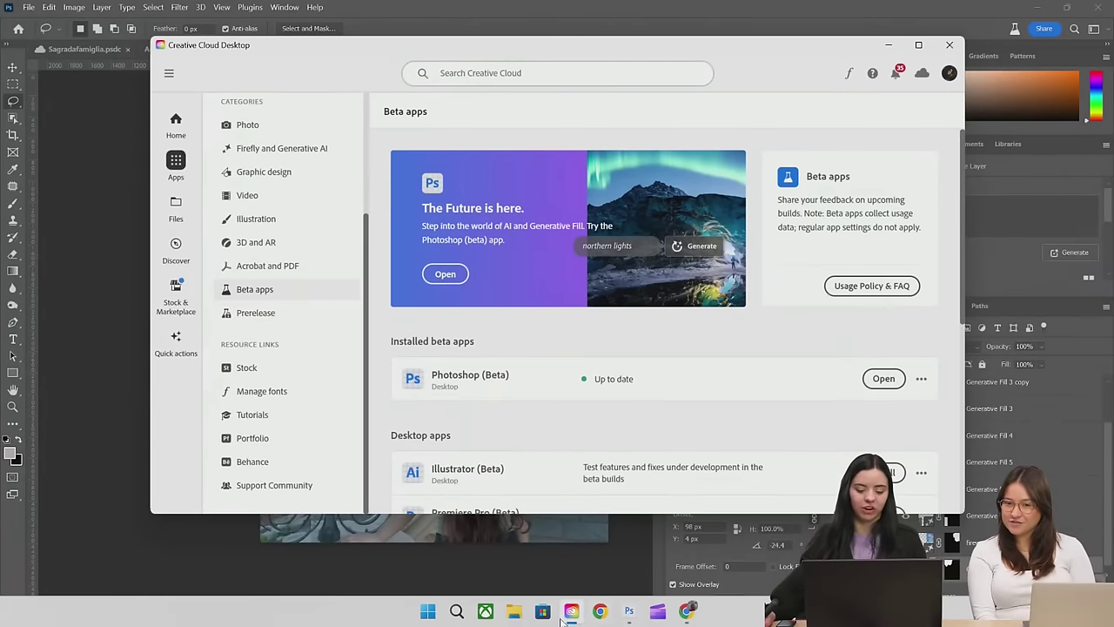
scroll(289, 232, "up", 2)
scroll(289, 233, "up", 1)
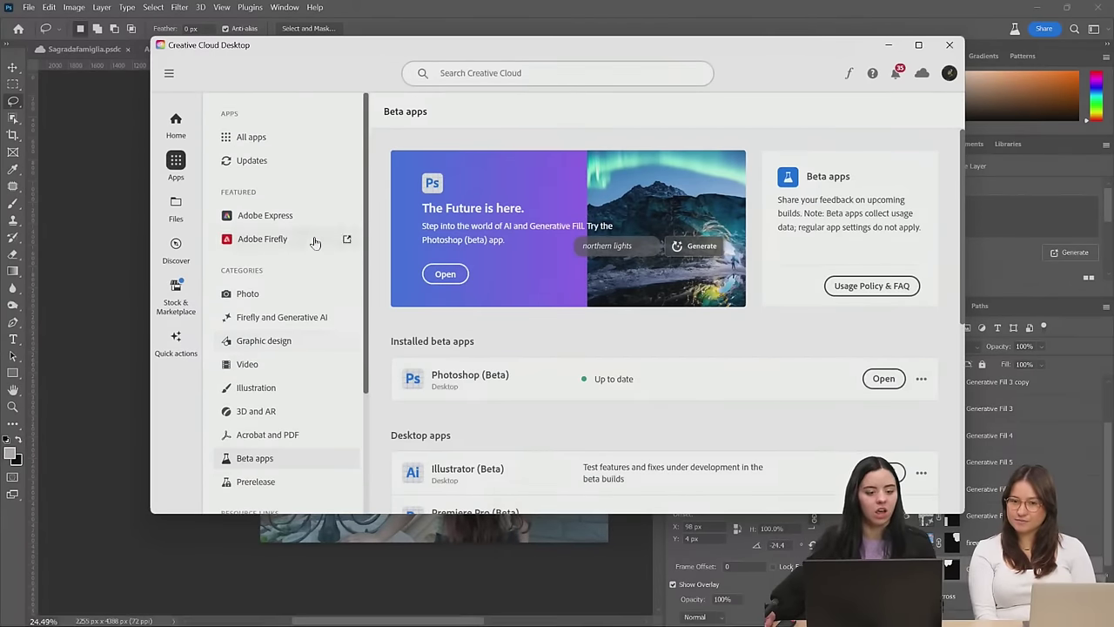
left_click(246, 136)
scroll(906, 393, "down", 3)
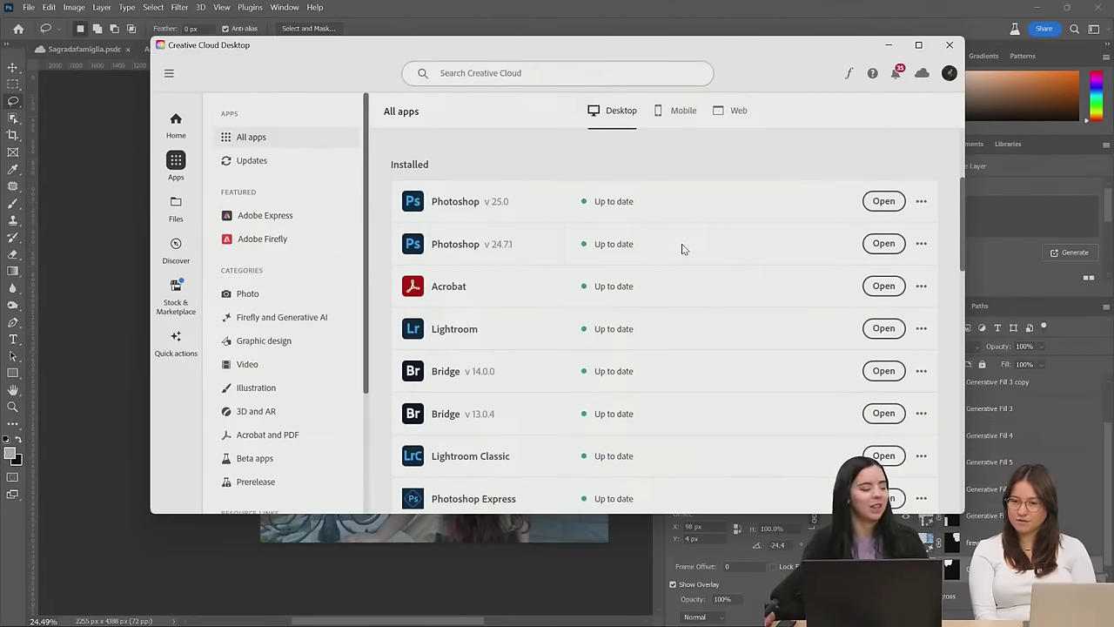
left_click(883, 201)
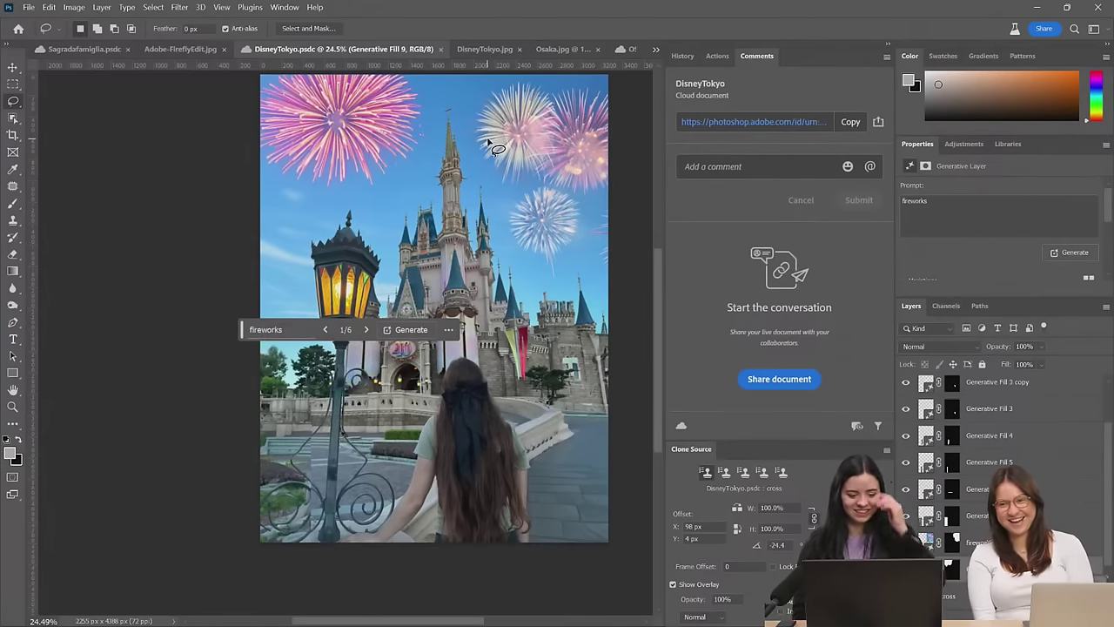
scroll(563, 209, "up", 1)
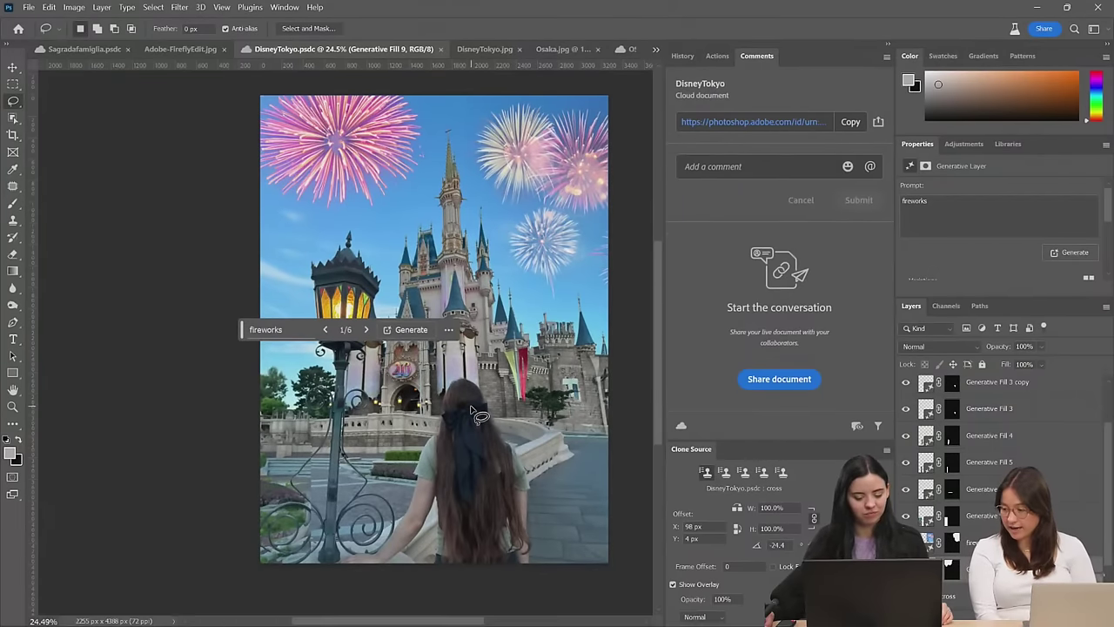
key("alt+[")
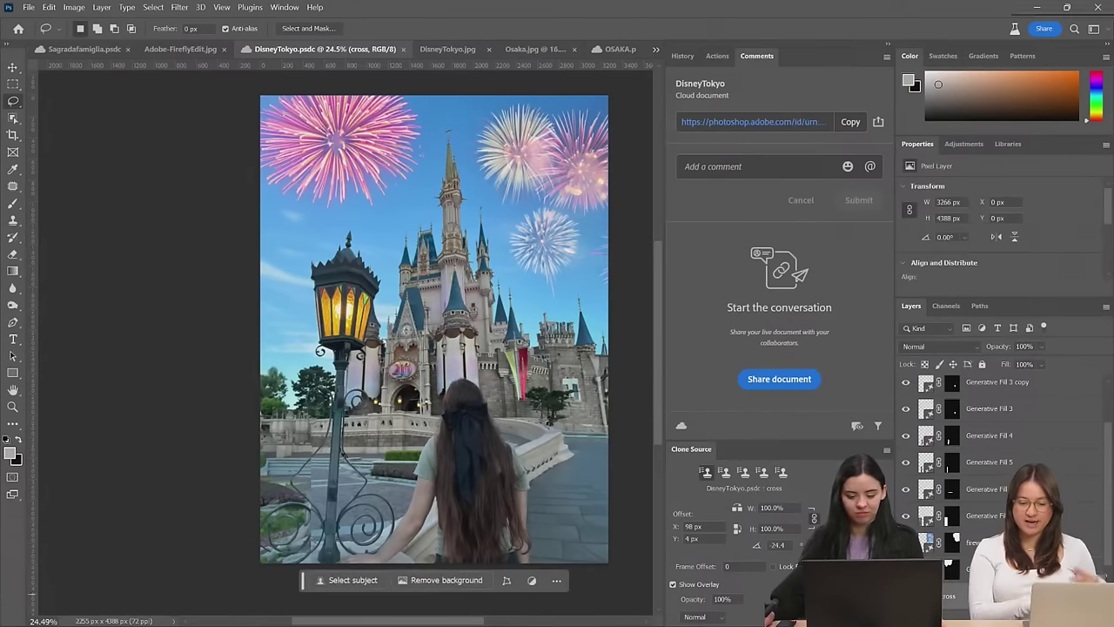
scroll(531, 388, "down", 1)
scroll(522, 386, "right", 3)
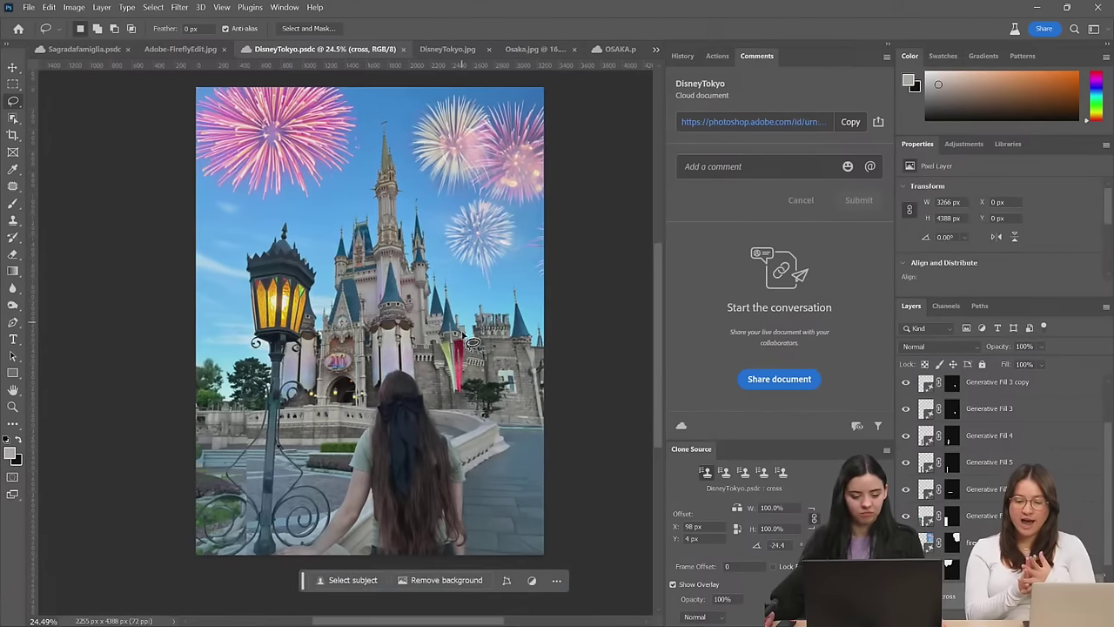
key("super")
key("Escape")
scroll(457, 384, "up", 1)
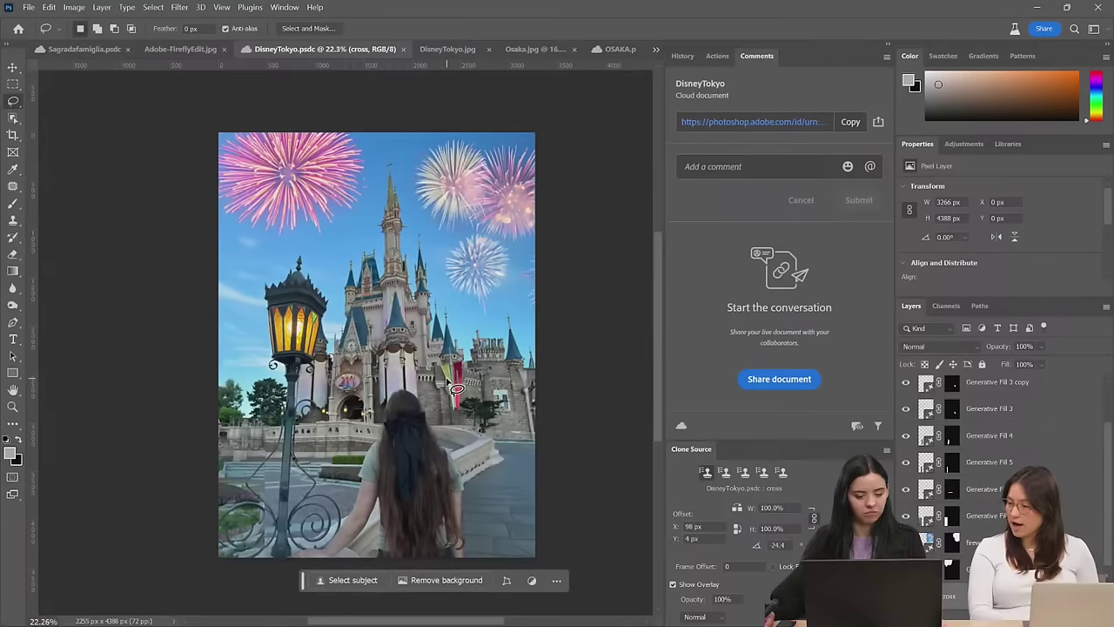
scroll(452, 390, "down", 1)
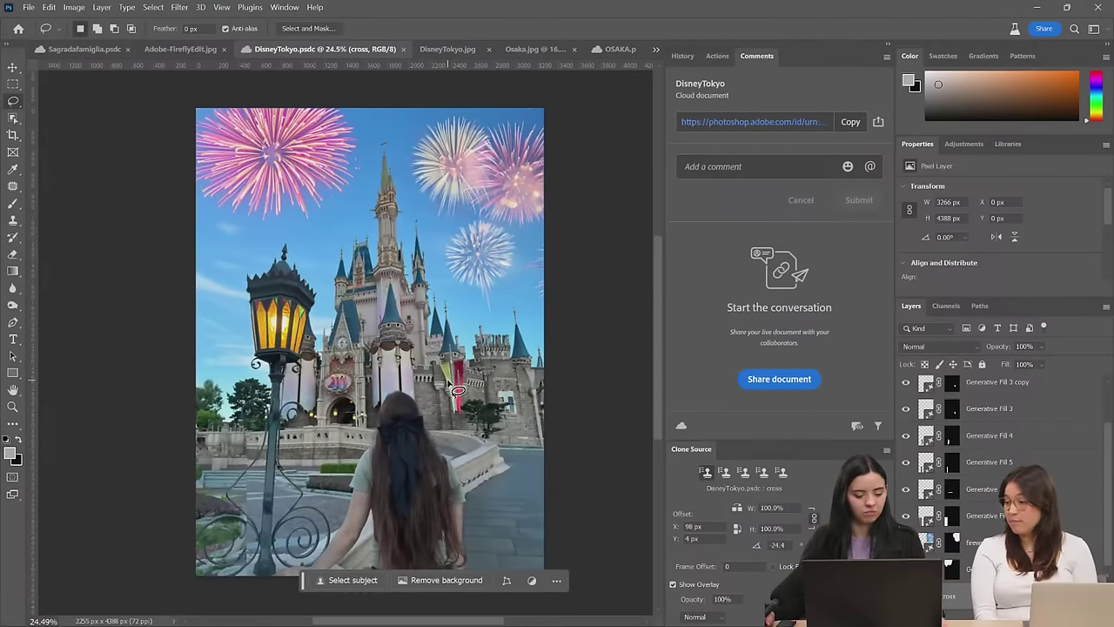
scroll(448, 409, "down", 2)
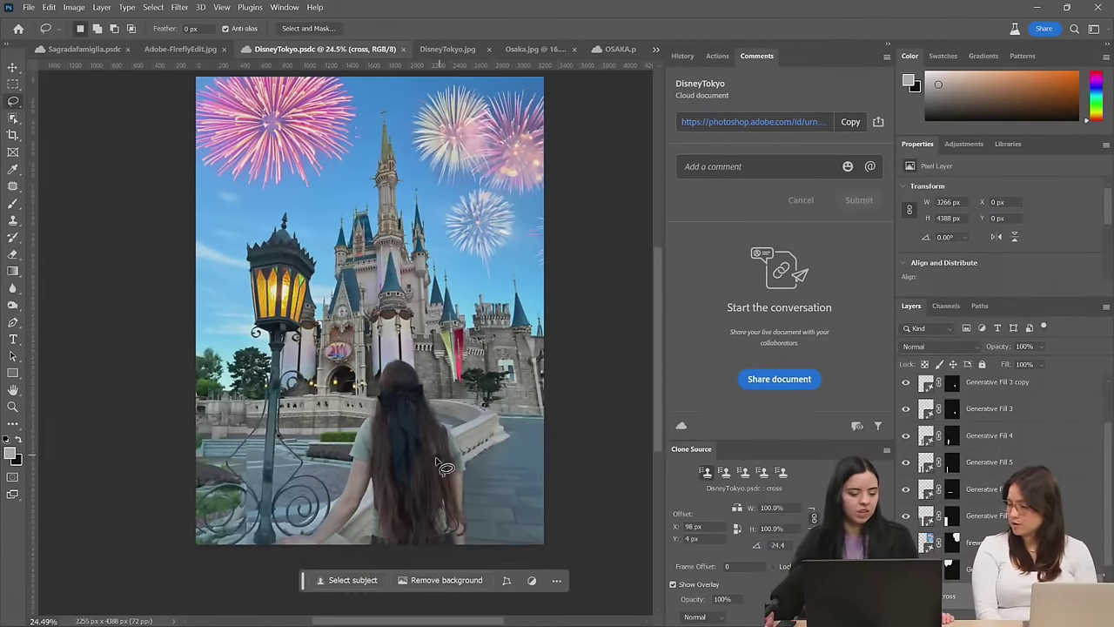
scroll(420, 492, "up", 6)
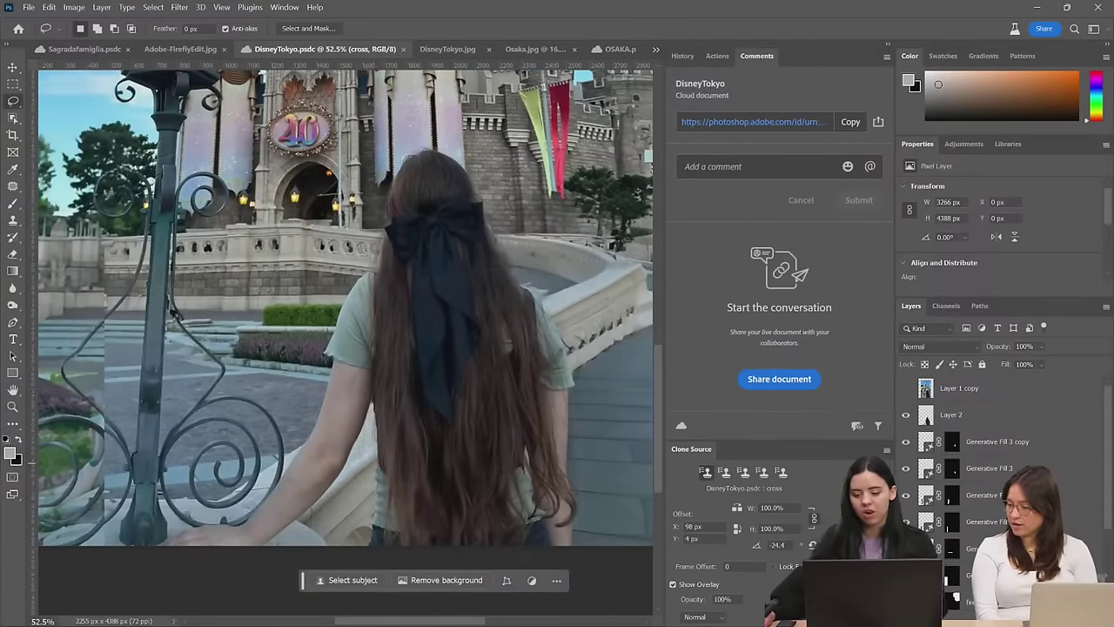
scroll(467, 362, "down", 4)
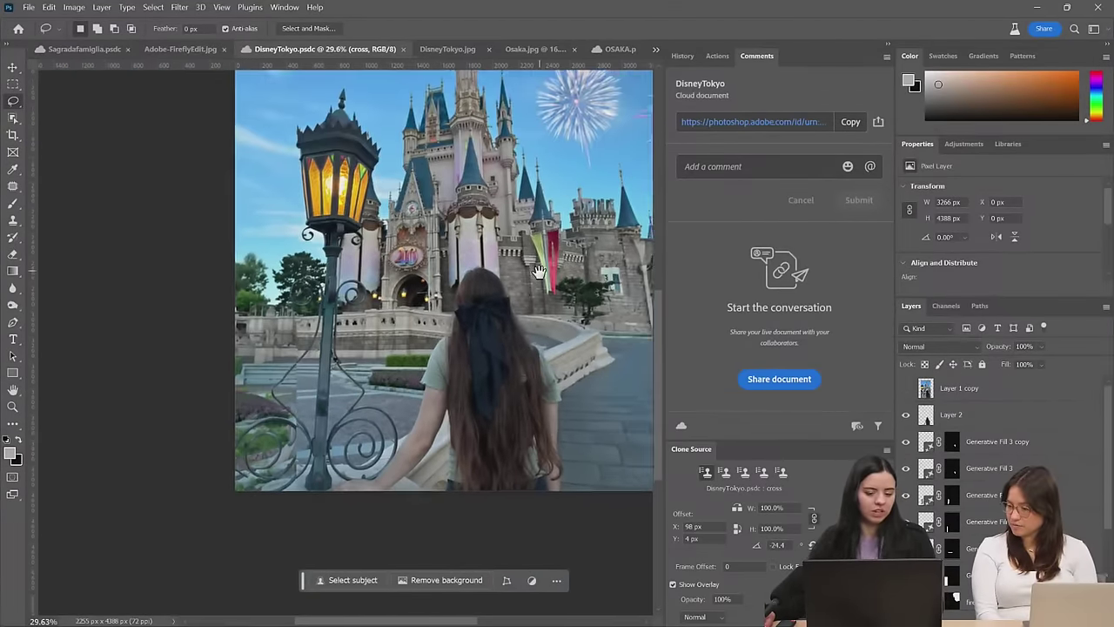
scroll(468, 362, "down", 1)
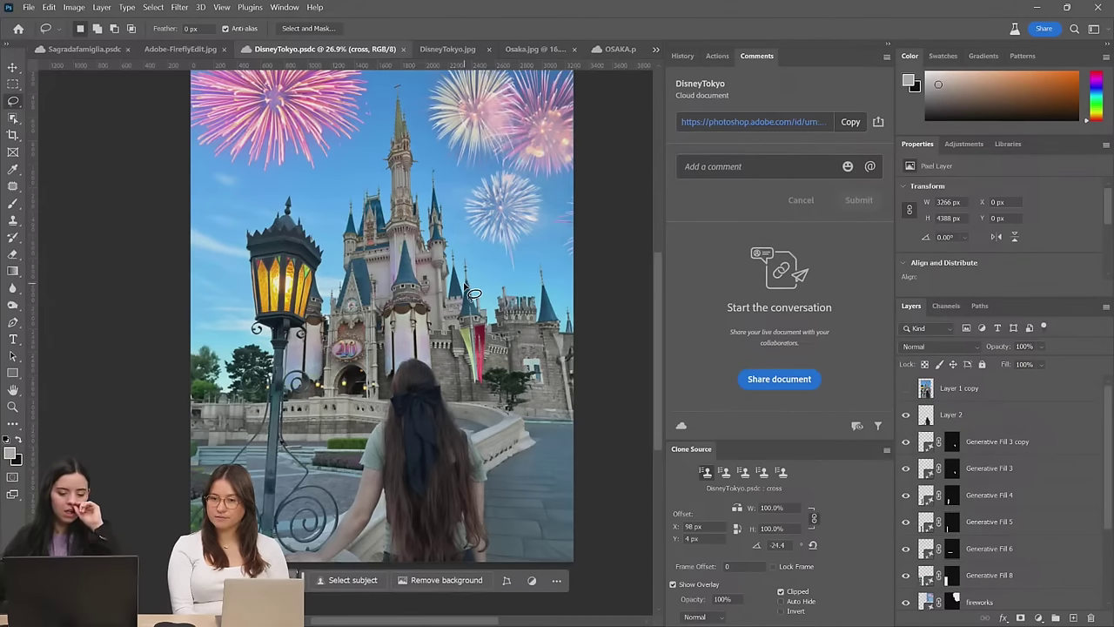
scroll(475, 296, "up", 1)
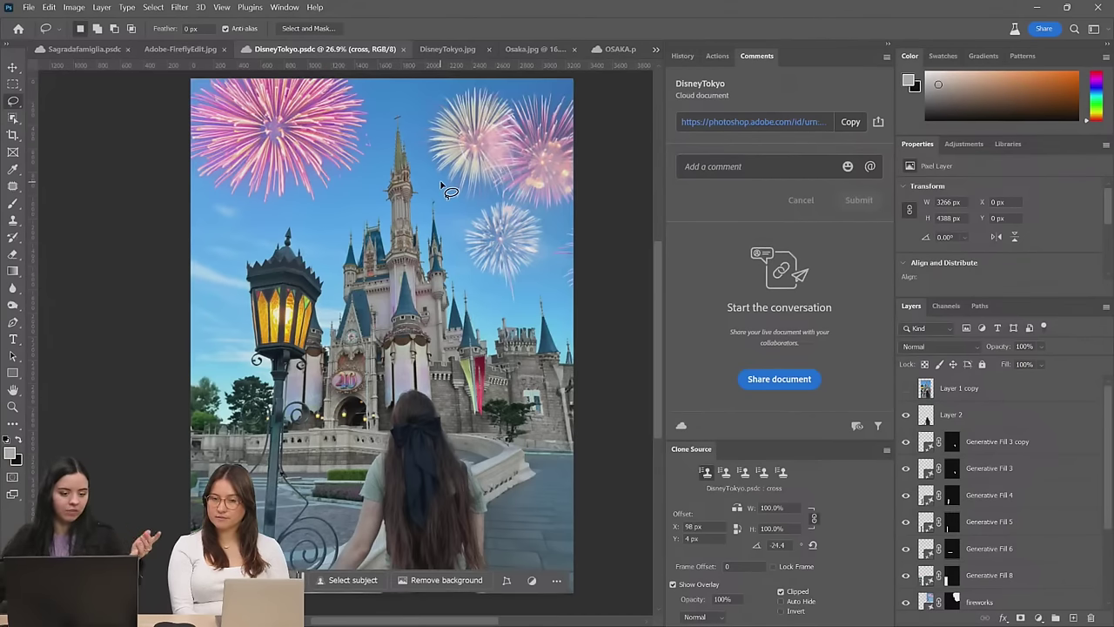
scroll(996, 539, "down", 3)
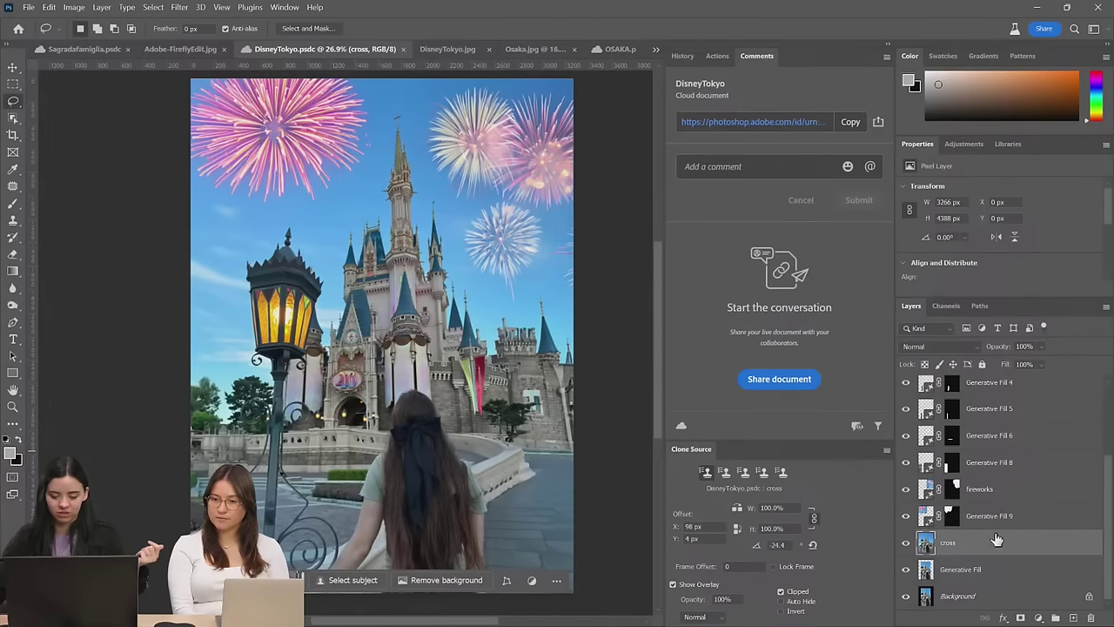
Duplicate Layer 2 through Generative Fill and merge the copies into a single Layer 2 copy
left_click(1044, 568)
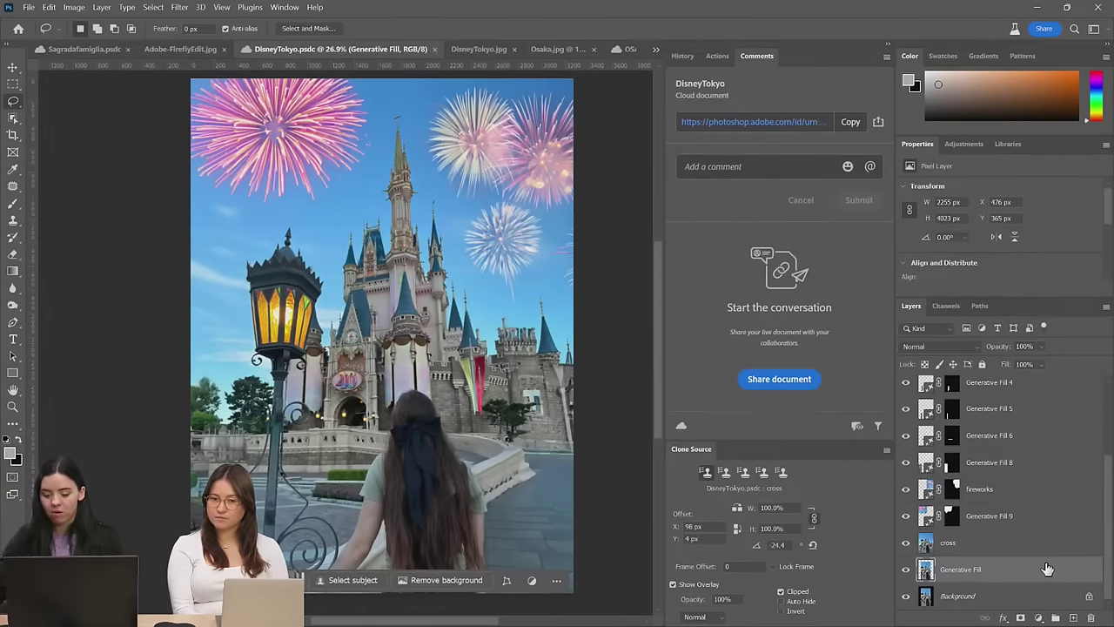
scroll(1047, 568, "up", 3)
left_click(1012, 418, "shift")
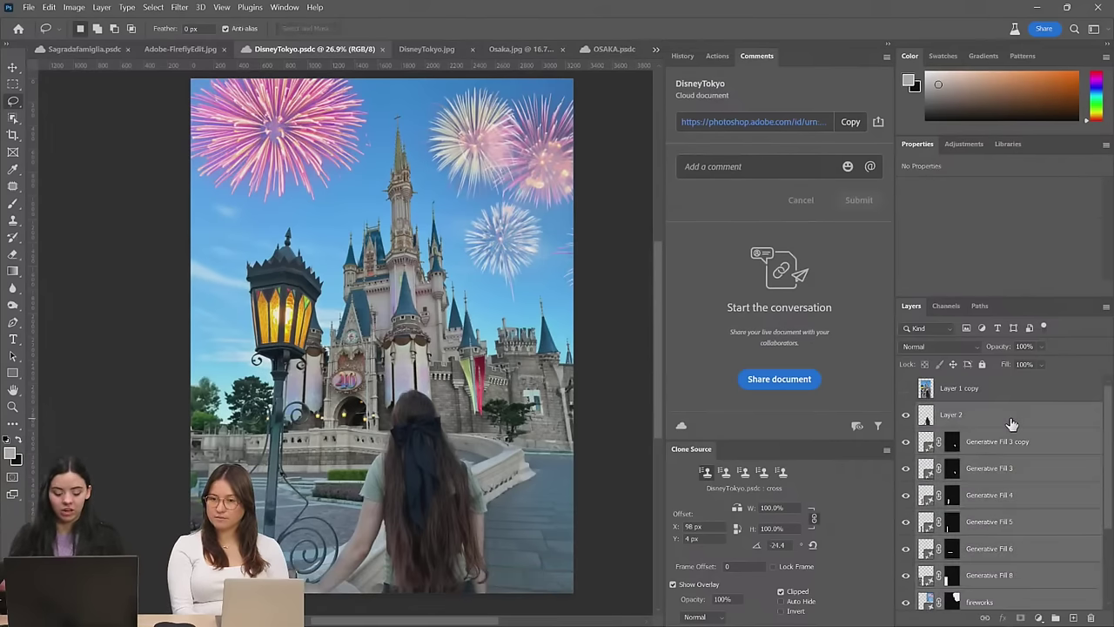
key("ctrl+j")
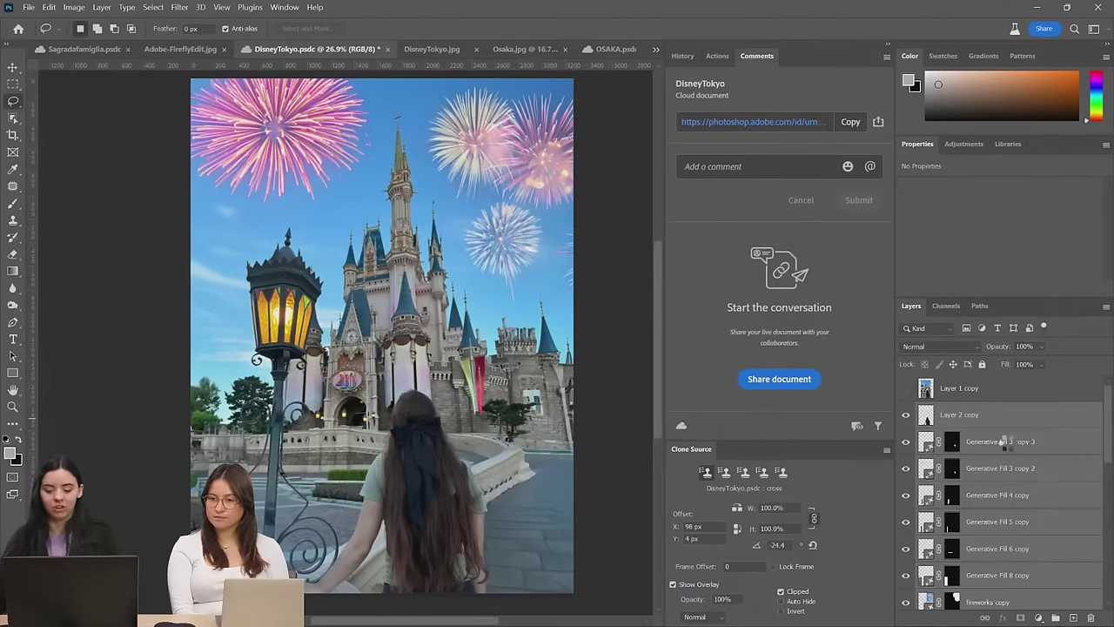
key("ctrl+e")
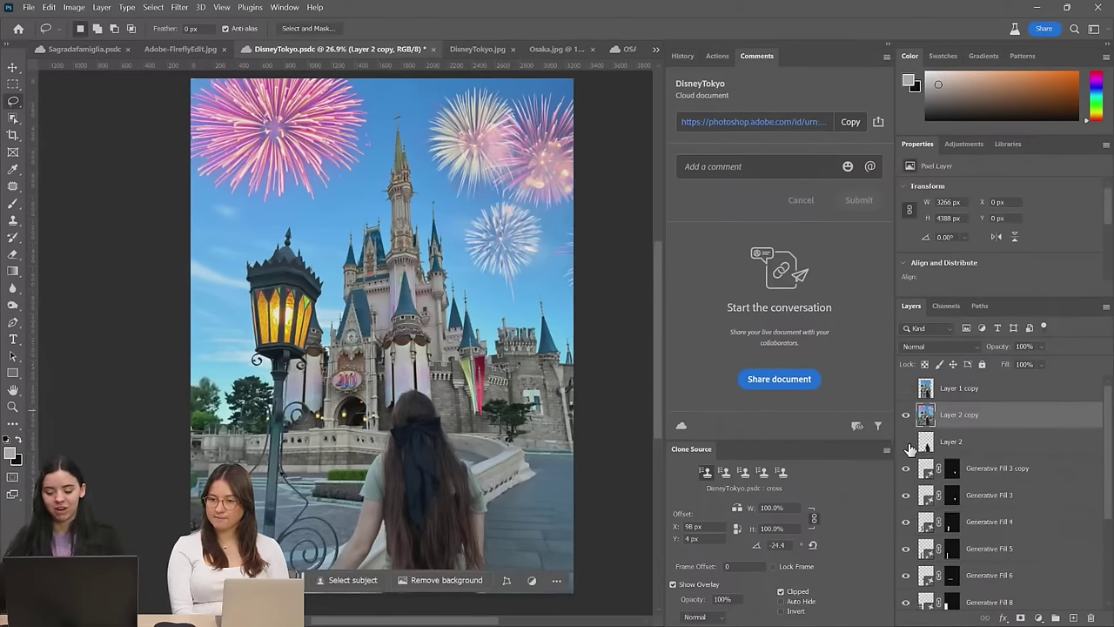
scroll(914, 514, "down", 3)
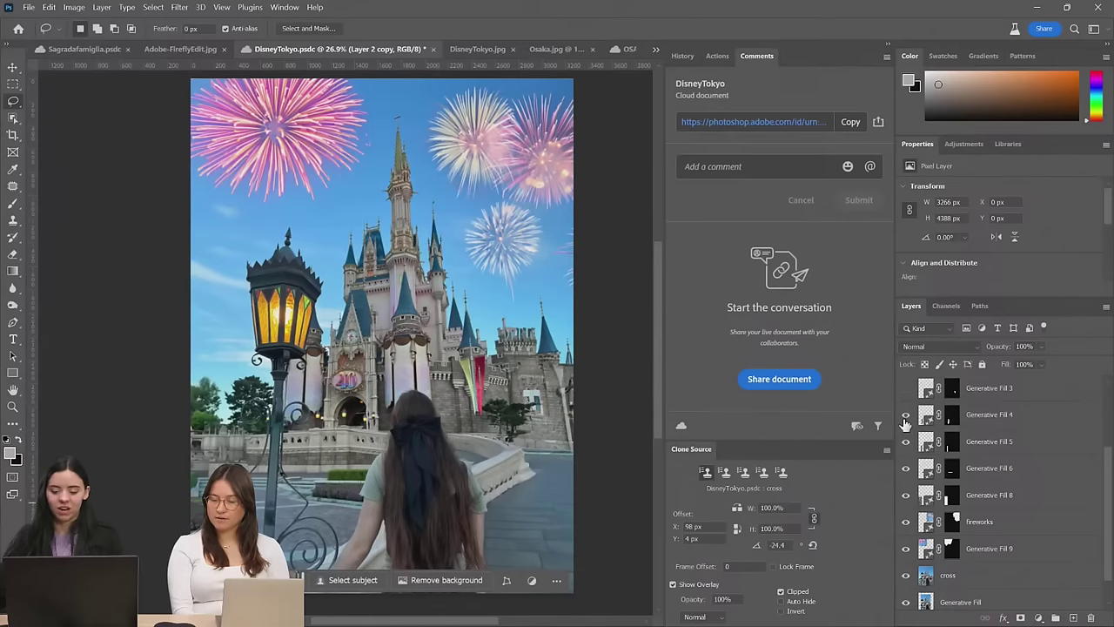
scroll(979, 470, "up", 3)
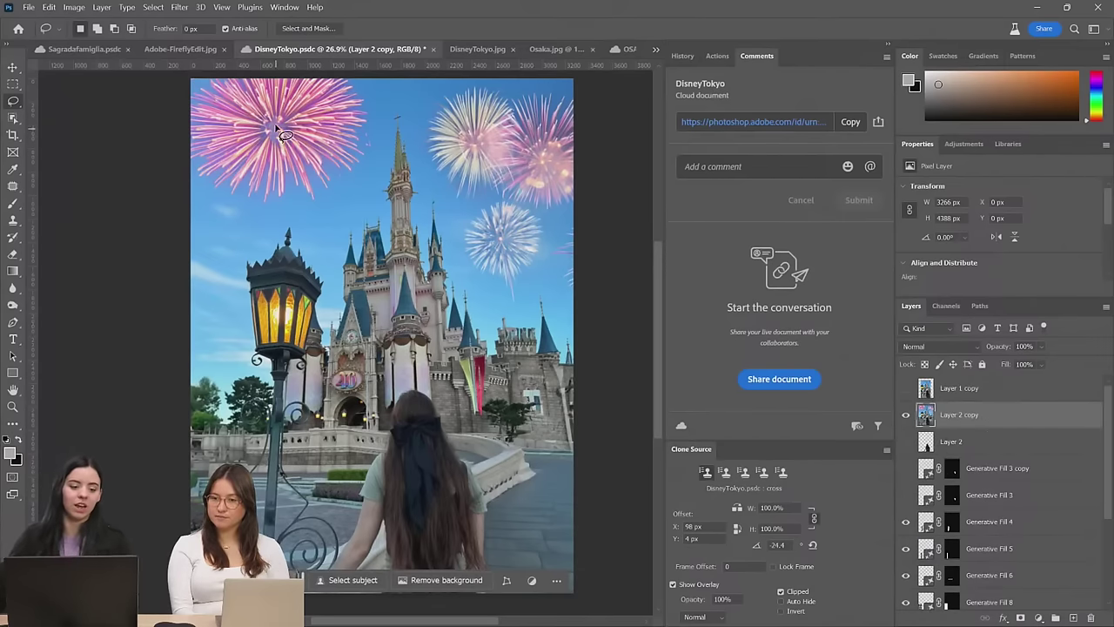
left_click(179, 7)
left_click(178, 7)
left_click(178, 6)
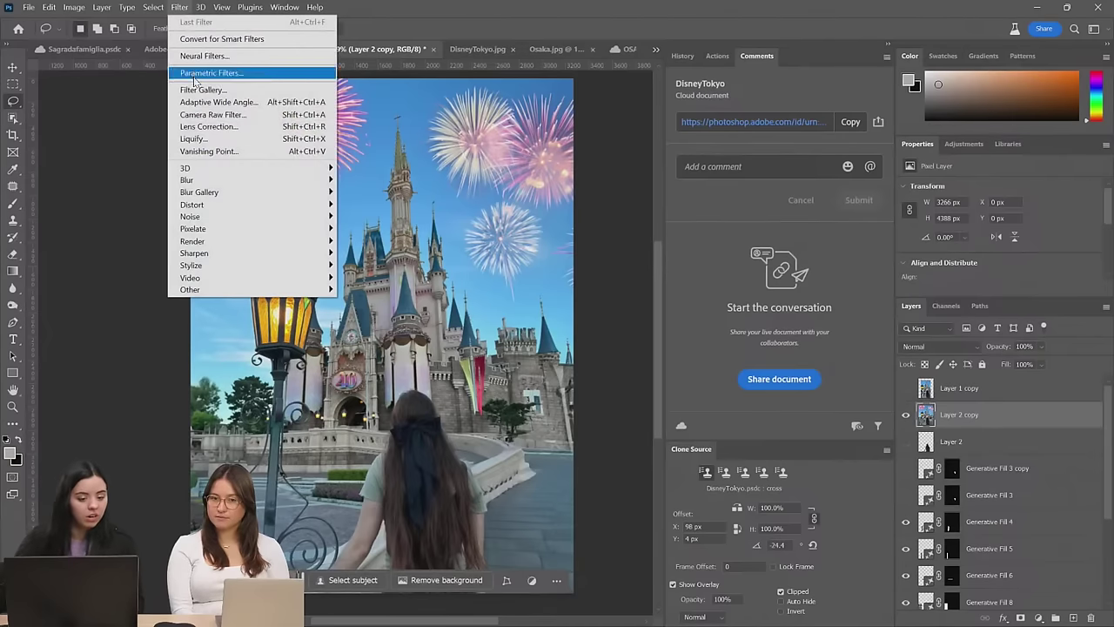
Open the Camera Raw Filter on the merged layer and apply the Portraits: Light Skin preset PL04
left_click(195, 116)
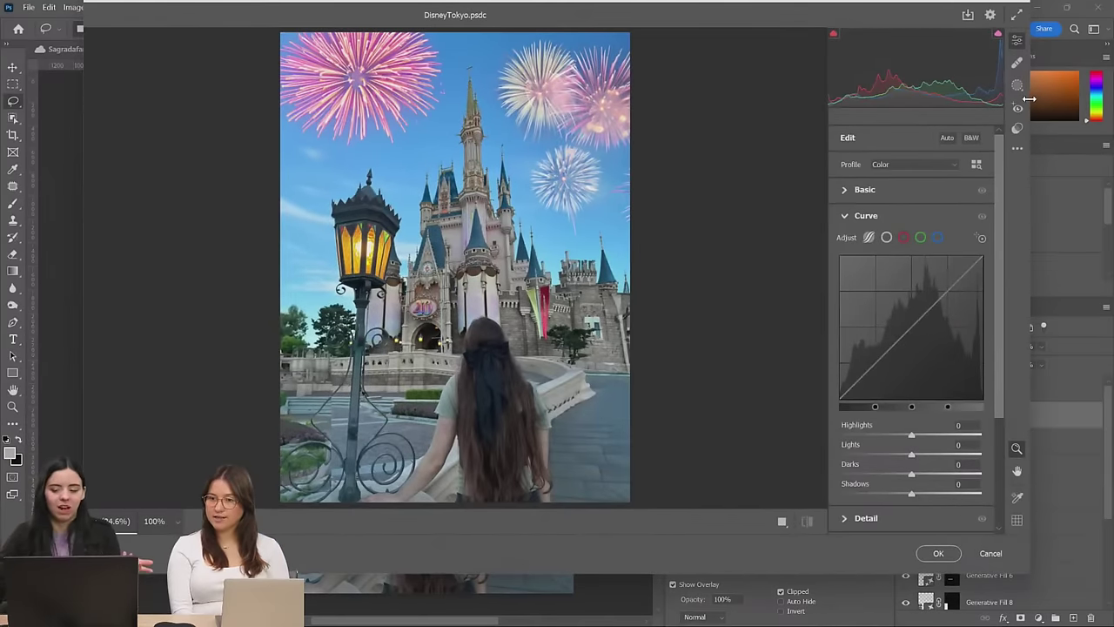
left_click_drag(1029, 99, 1094, 95)
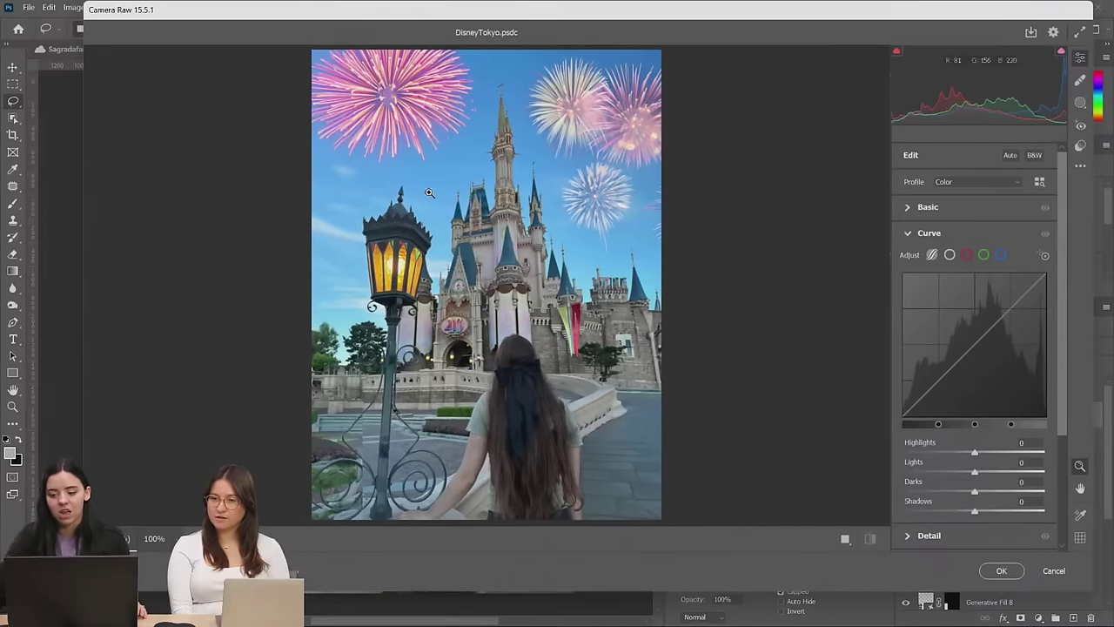
left_click_drag(81, 155, 2, 155)
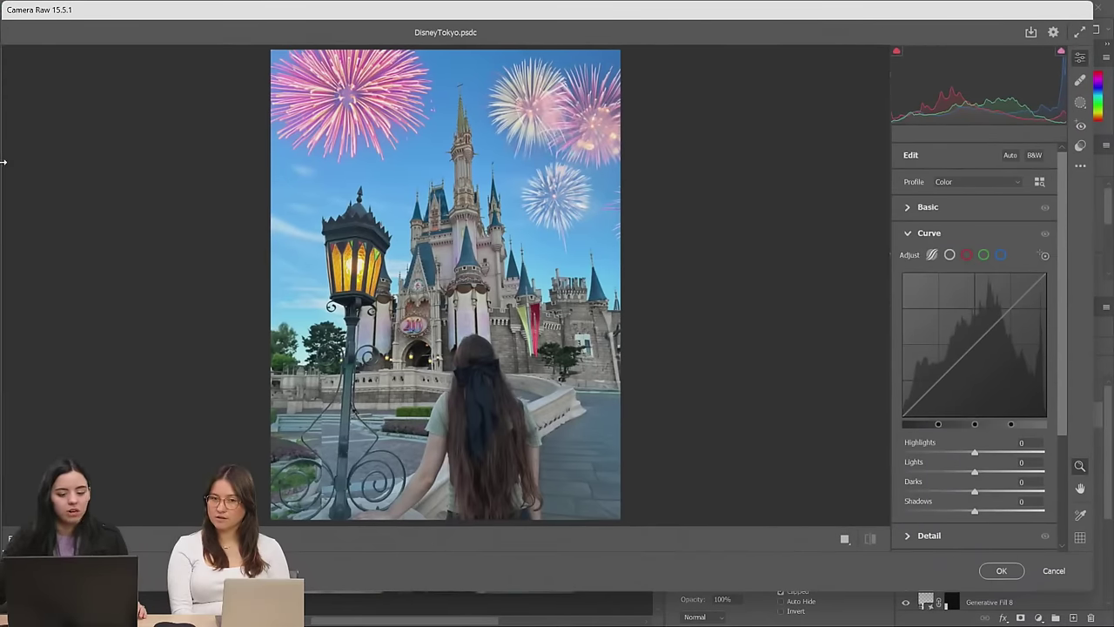
scroll(1021, 277, "down", 3)
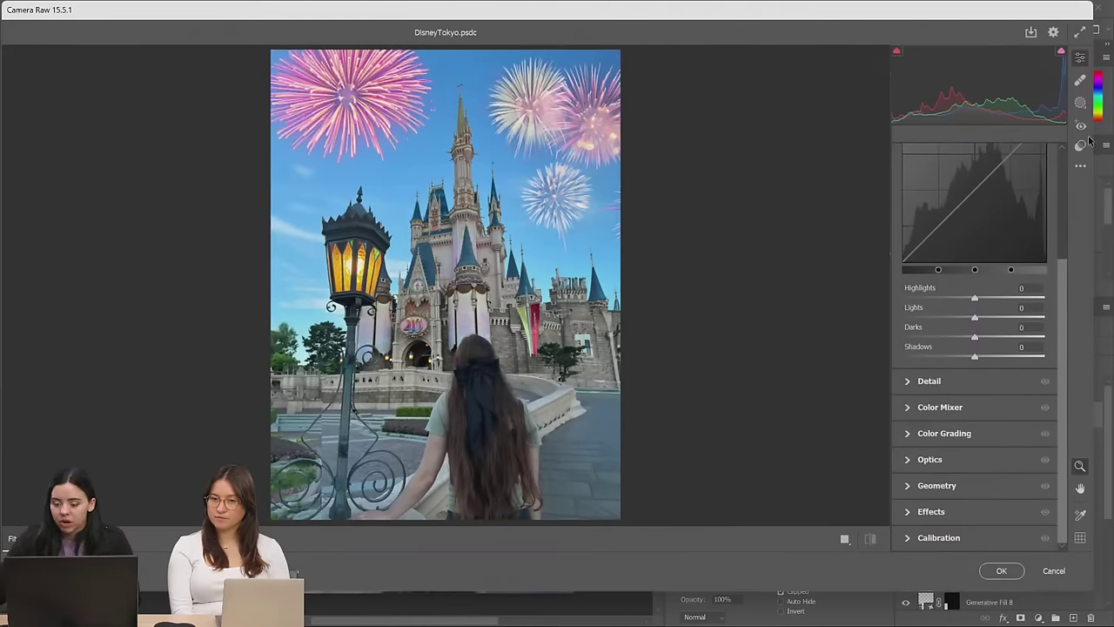
left_click(1084, 147)
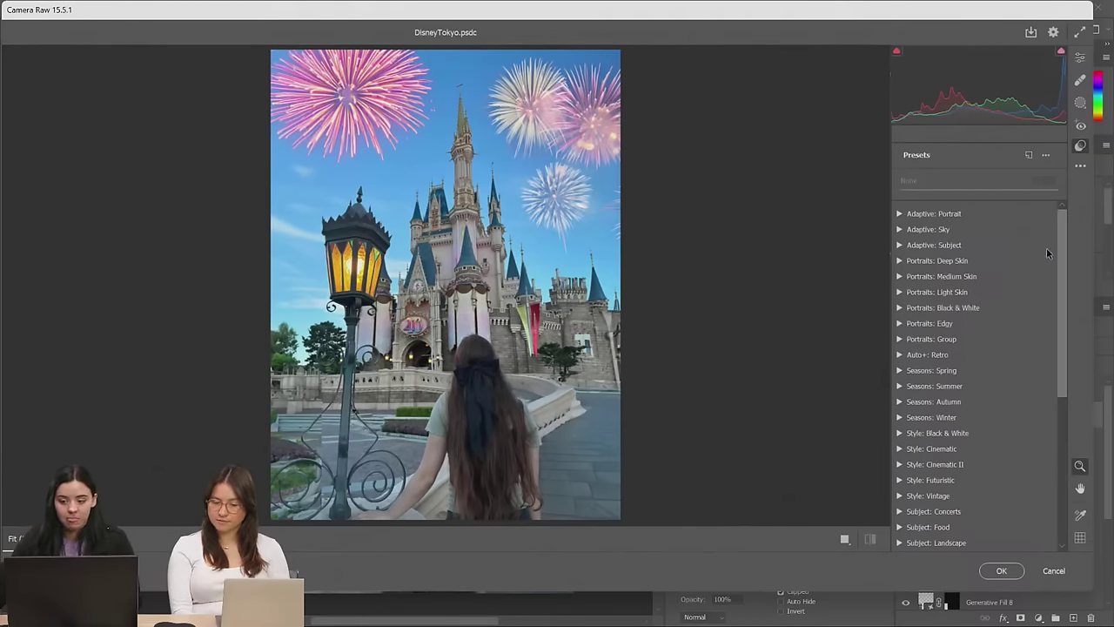
scroll(1063, 255, "down", 1)
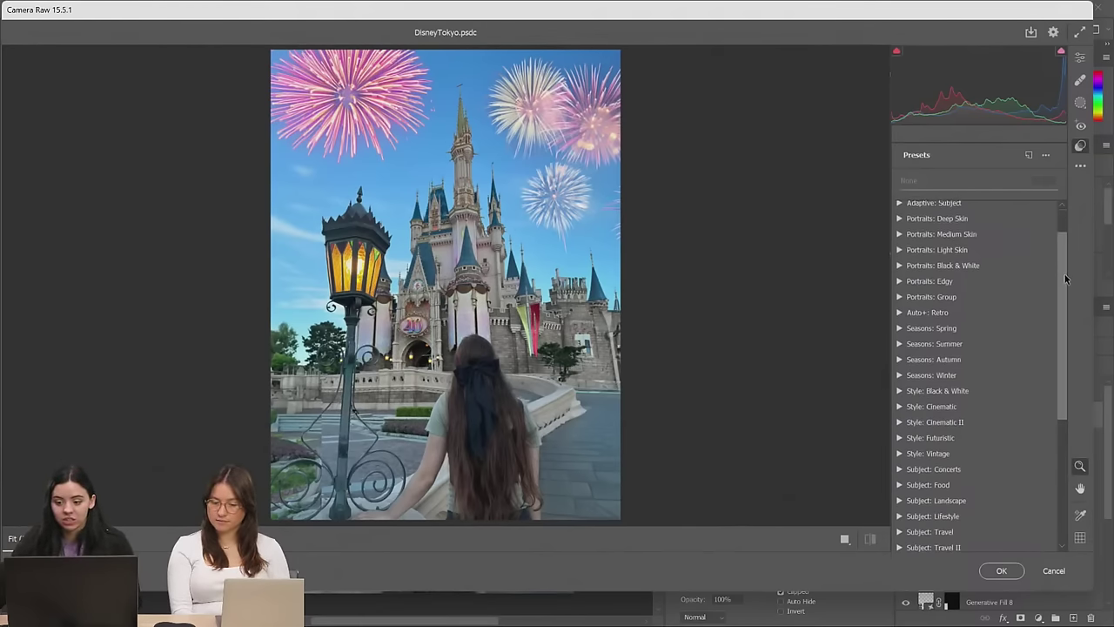
left_click(899, 262)
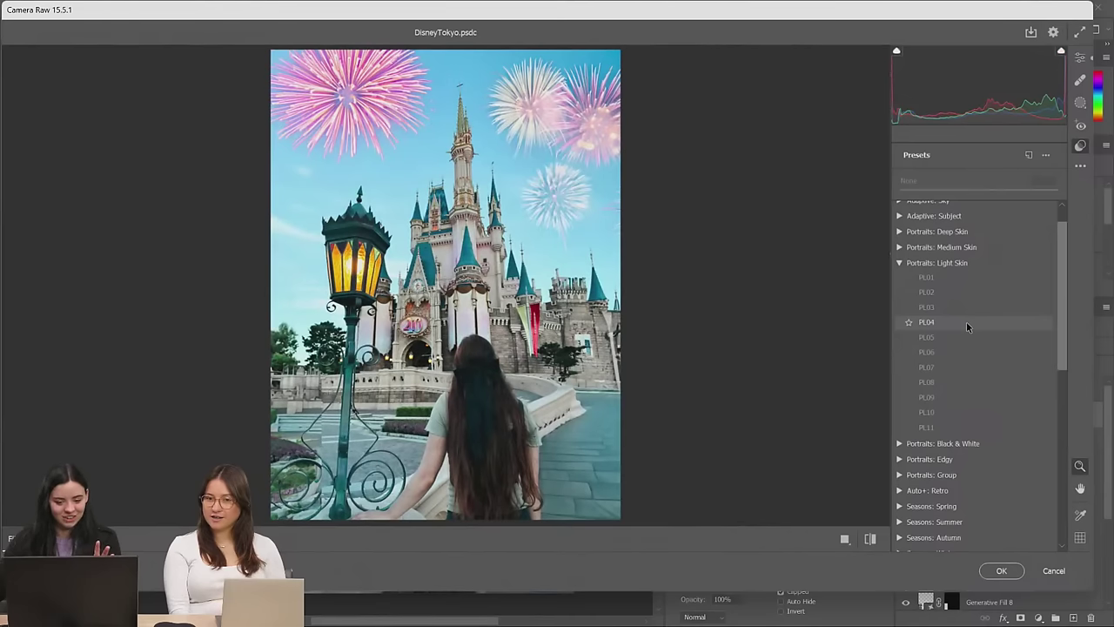
left_click(966, 323)
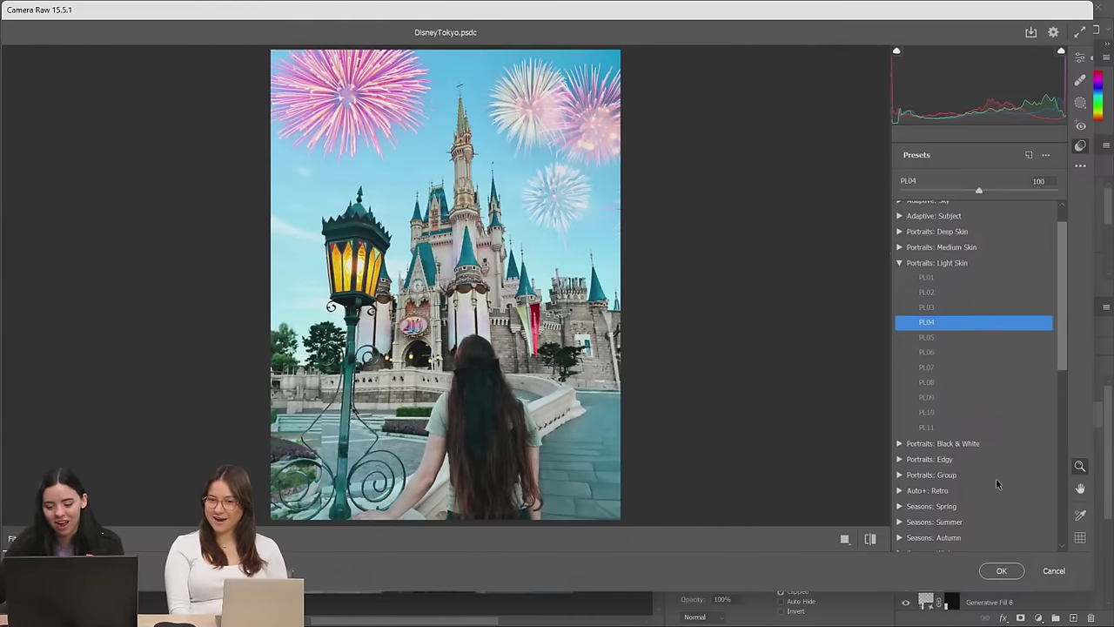
Bring up Camera Raw's Edit panel with the main tone adjustments
left_click(1080, 57)
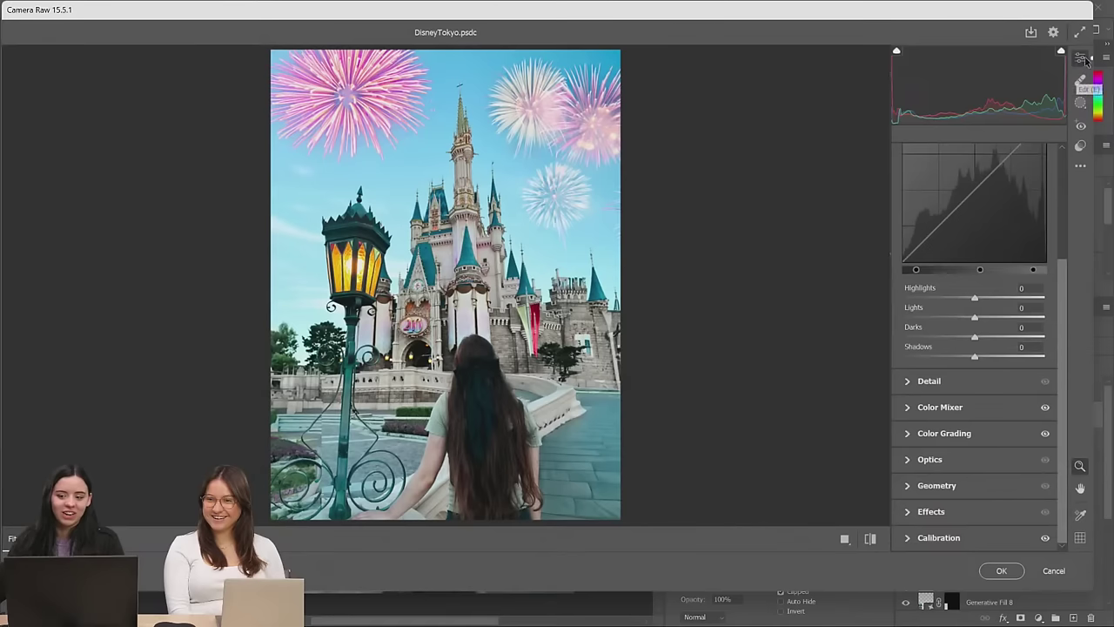
scroll(966, 352, "up", 5)
scroll(975, 362, "down", 5)
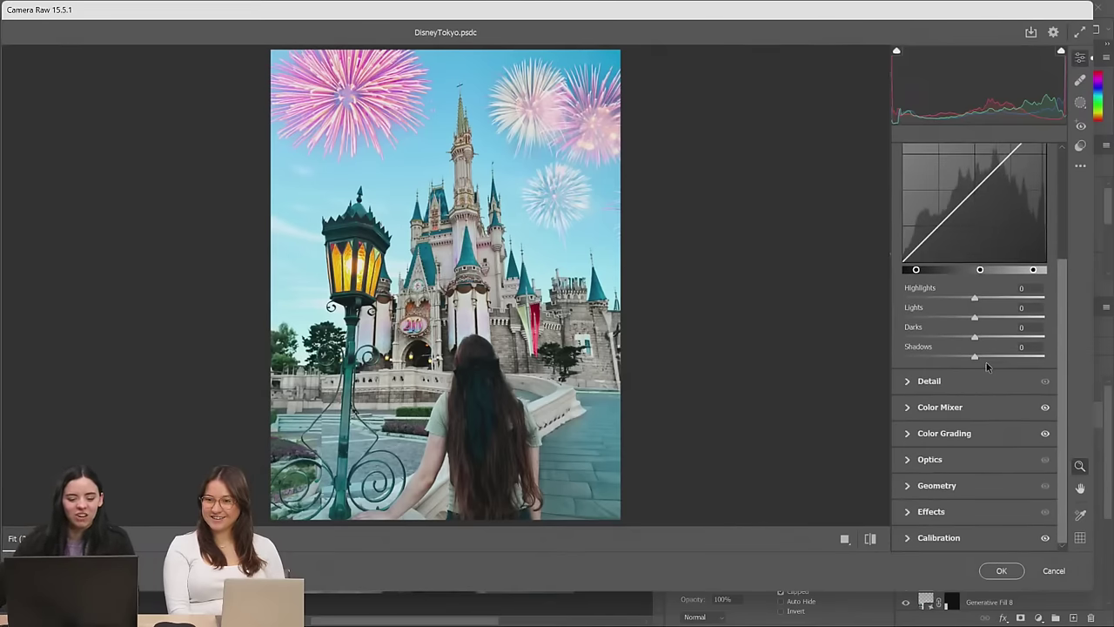
scroll(980, 376, "up", 2)
scroll(975, 357, "down", 2)
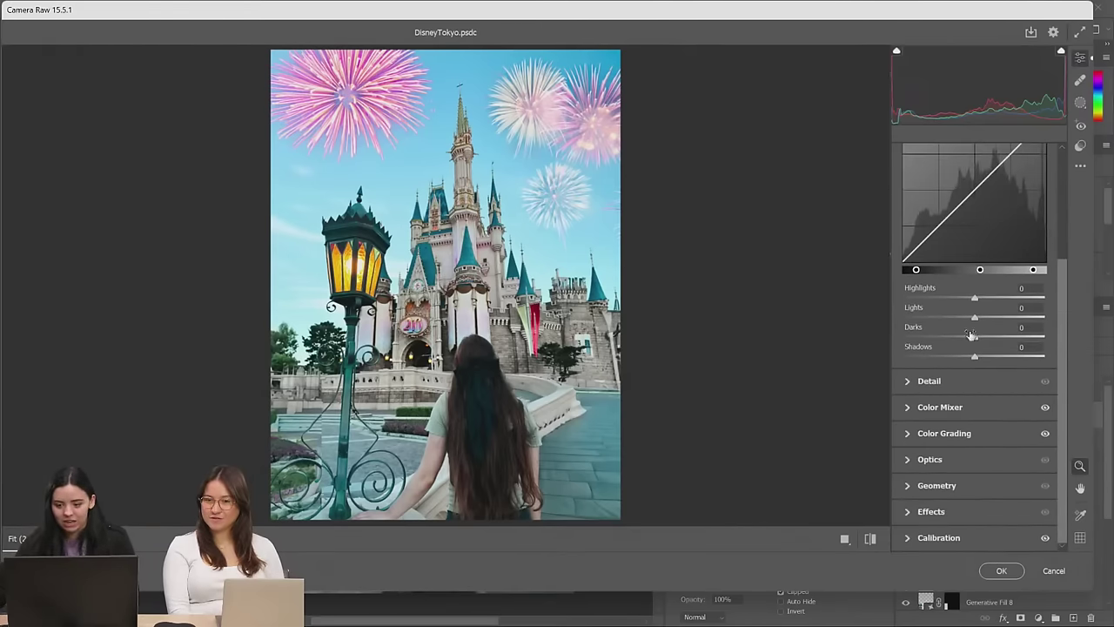
scroll(974, 319, "up", 5)
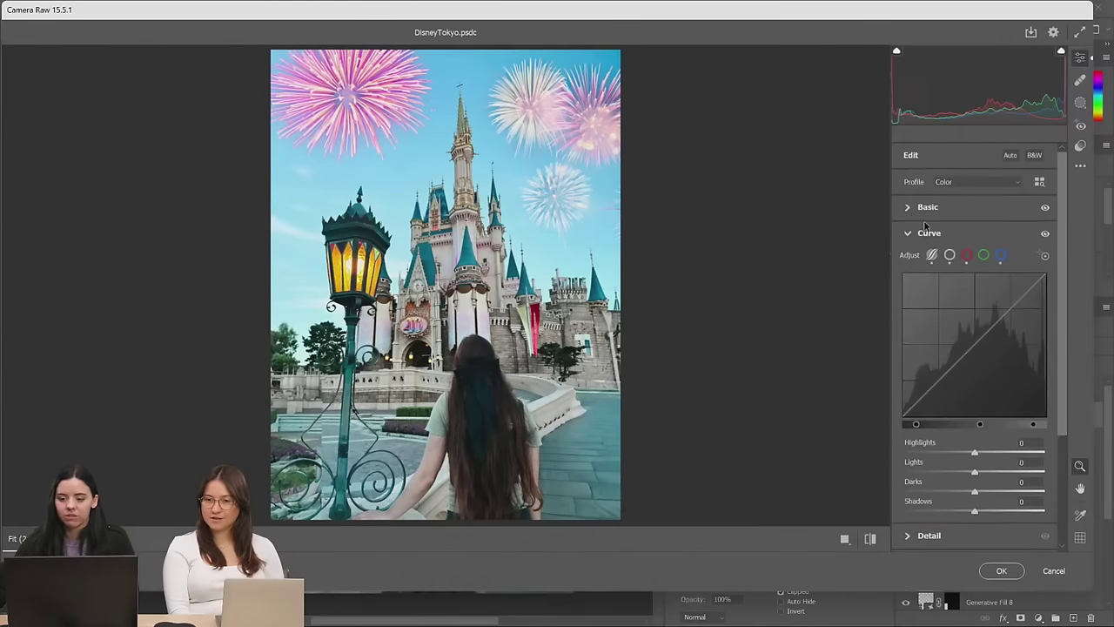
Lower Highlights to -49 in the Basic panel, then show the Masking options
scroll(997, 343, "down", 1)
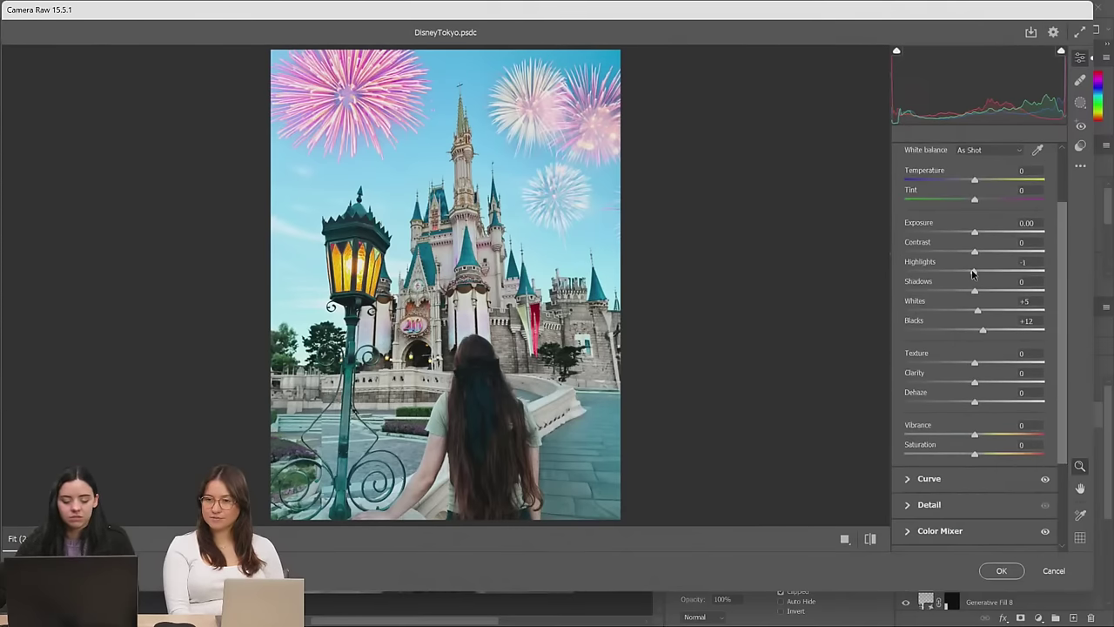
left_click_drag(973, 272, 940, 272)
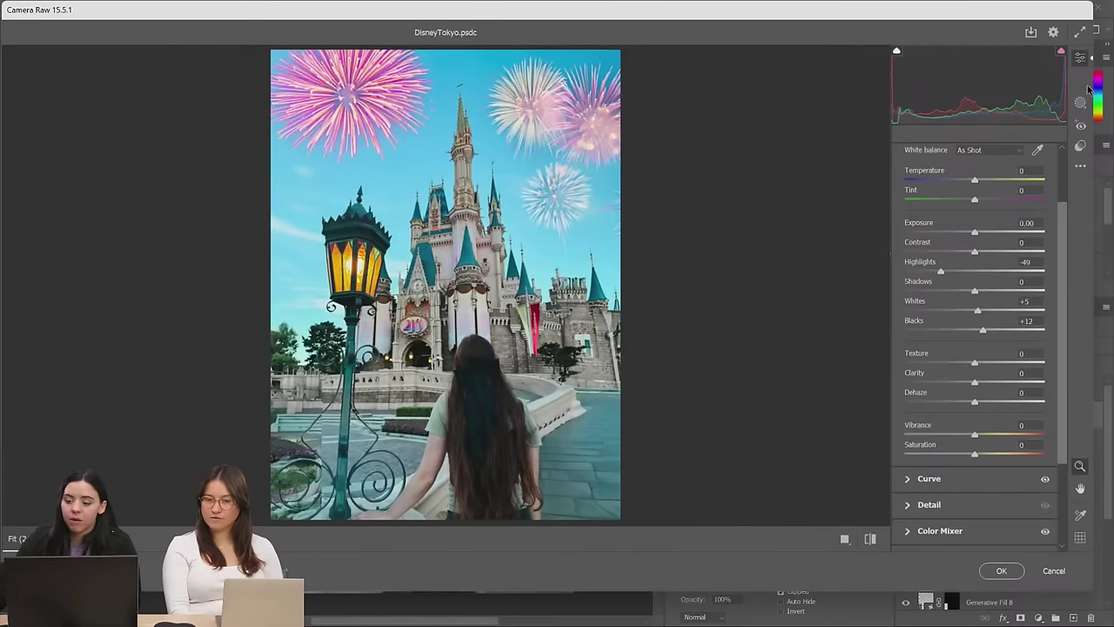
left_click(1083, 107)
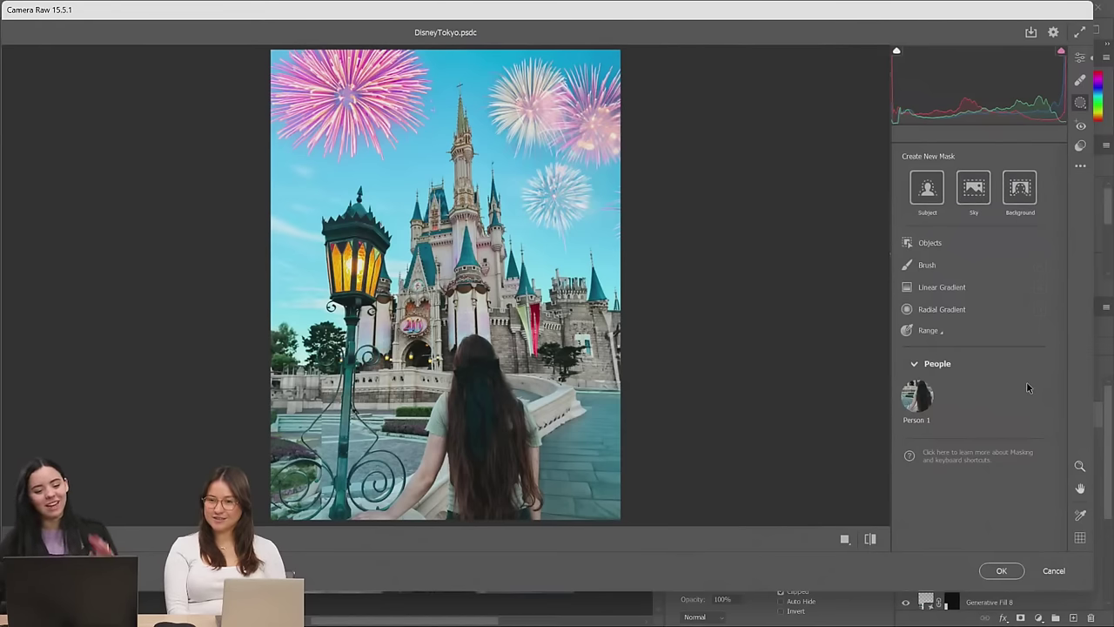
Create a mask covering only Person 1's clothes and begin shifting its temperature
left_click(918, 397)
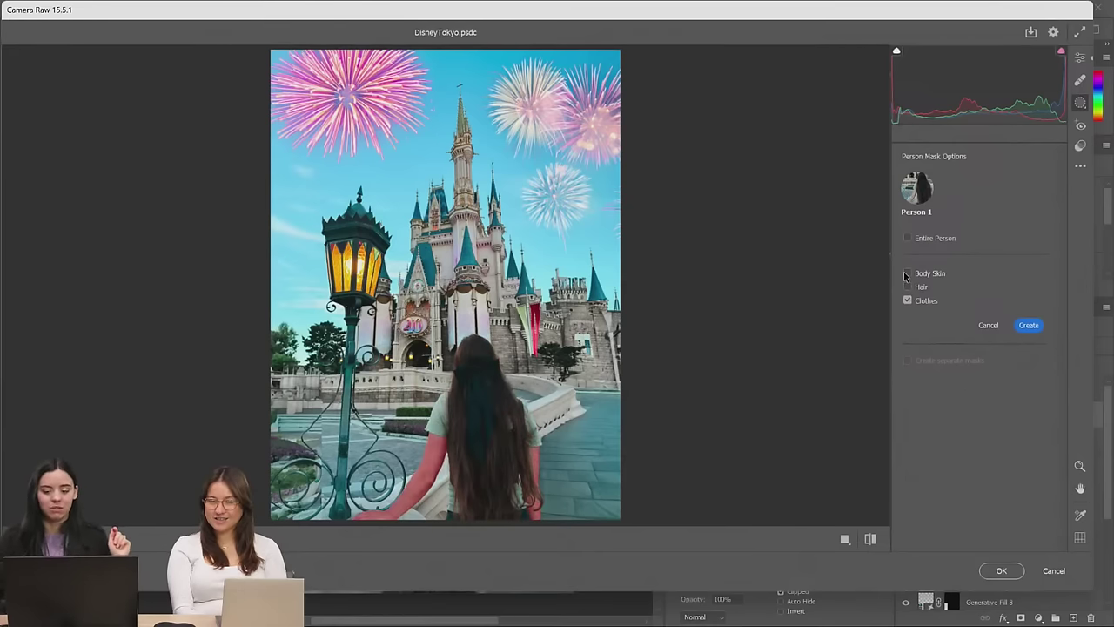
left_click(1028, 324)
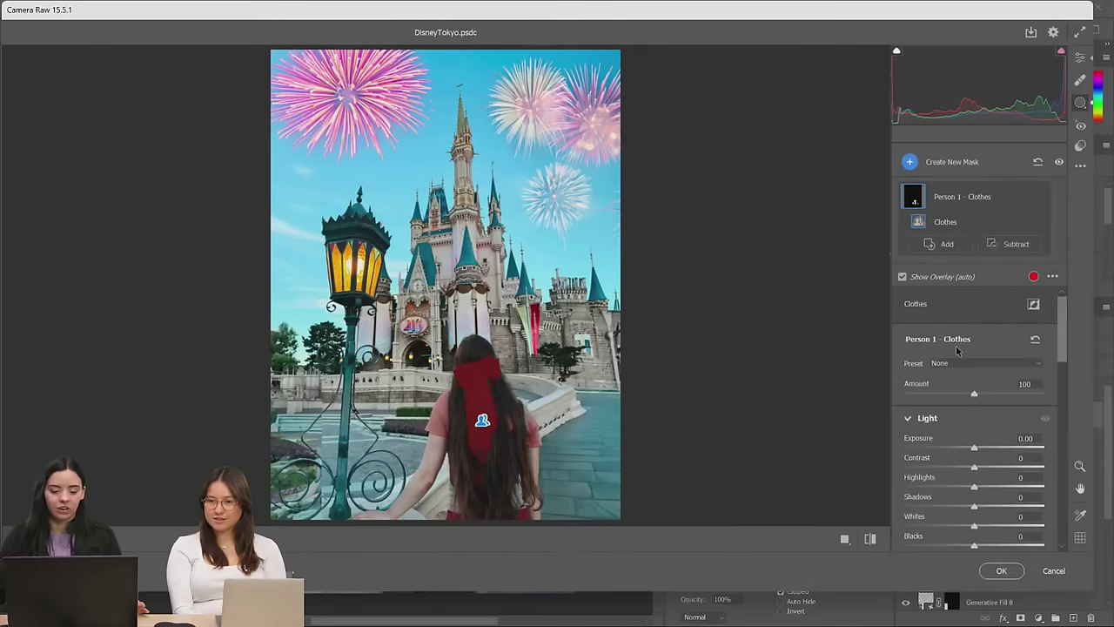
scroll(1019, 354, "down", 5)
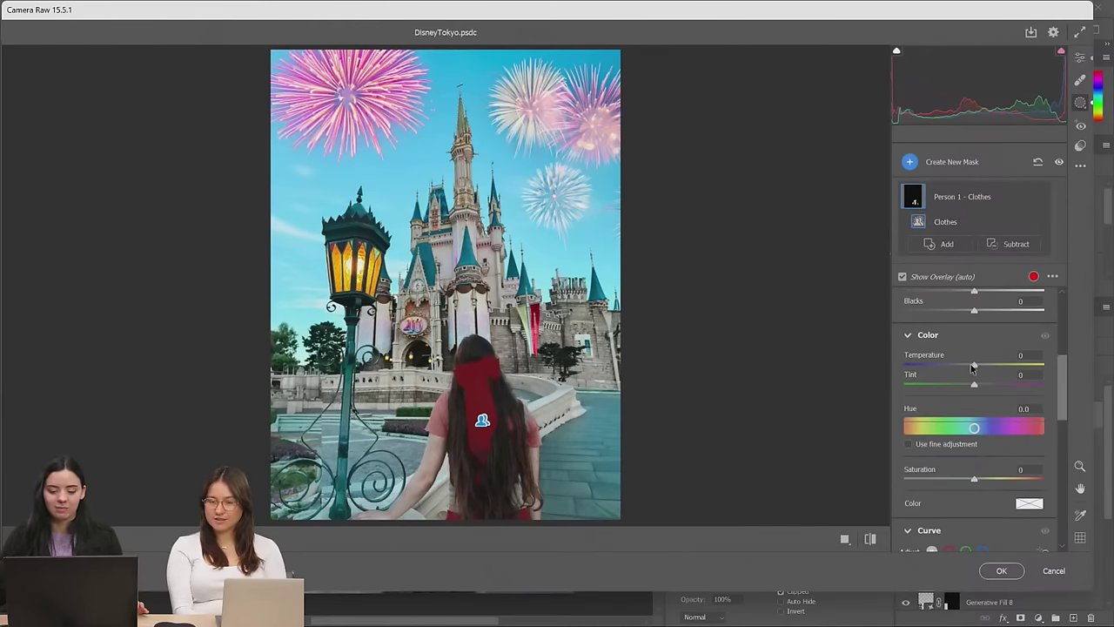
left_click_drag(973, 365, 890, 352)
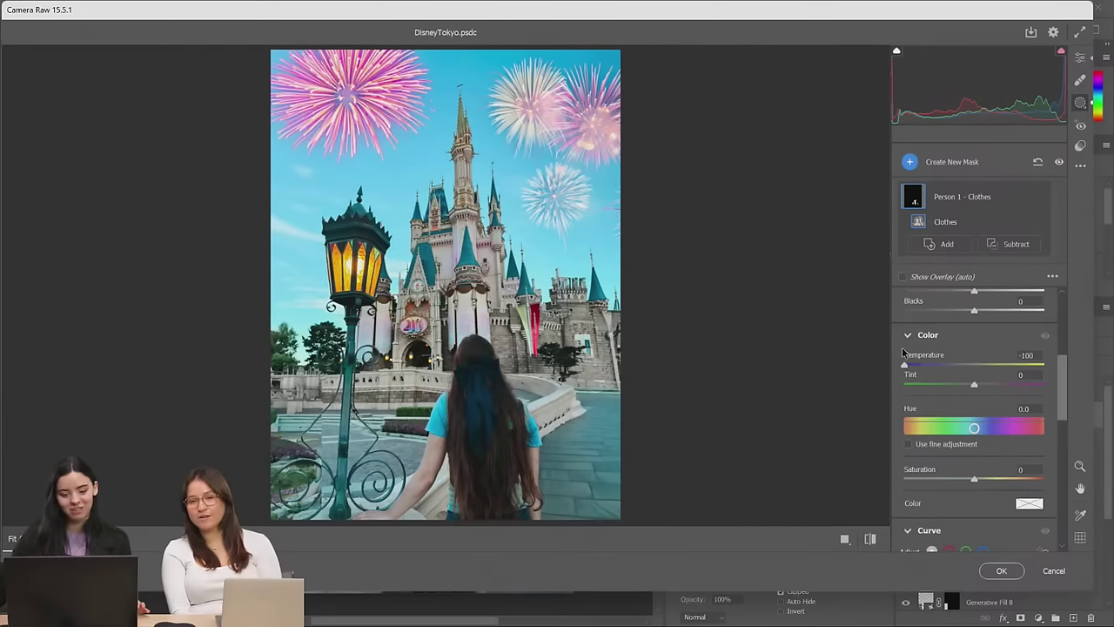
Tint the clothes soft green (Hue -57.5, Temperature -13, Tint -4) and apply the Camera Raw edits
scroll(1000, 399, "down", 3)
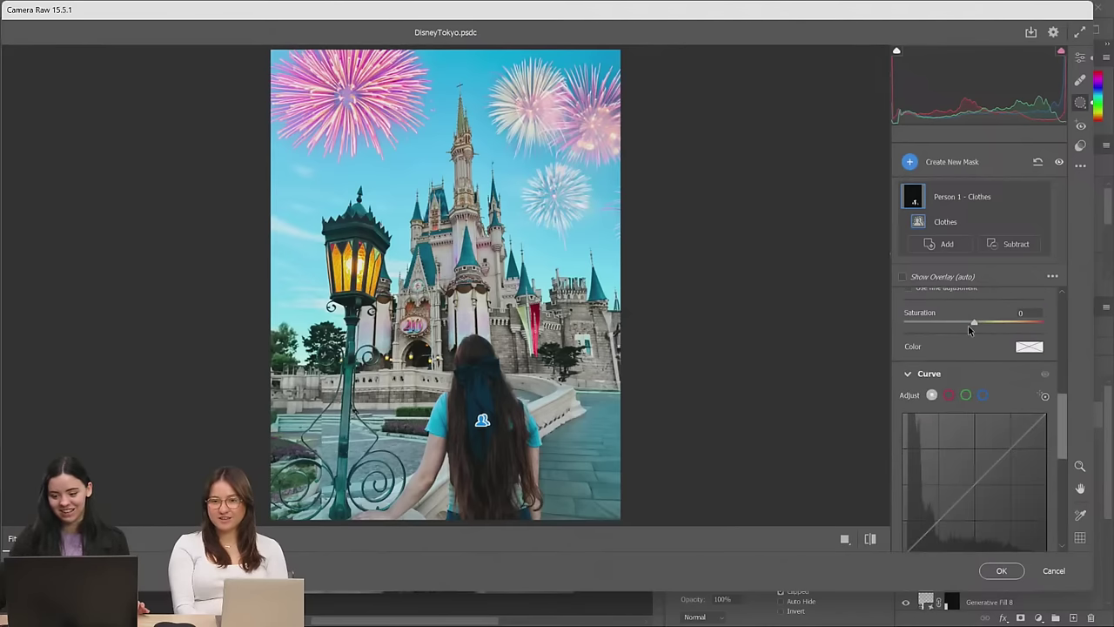
left_click_drag(974, 323, 976, 326)
scroll(988, 348, "up", 3)
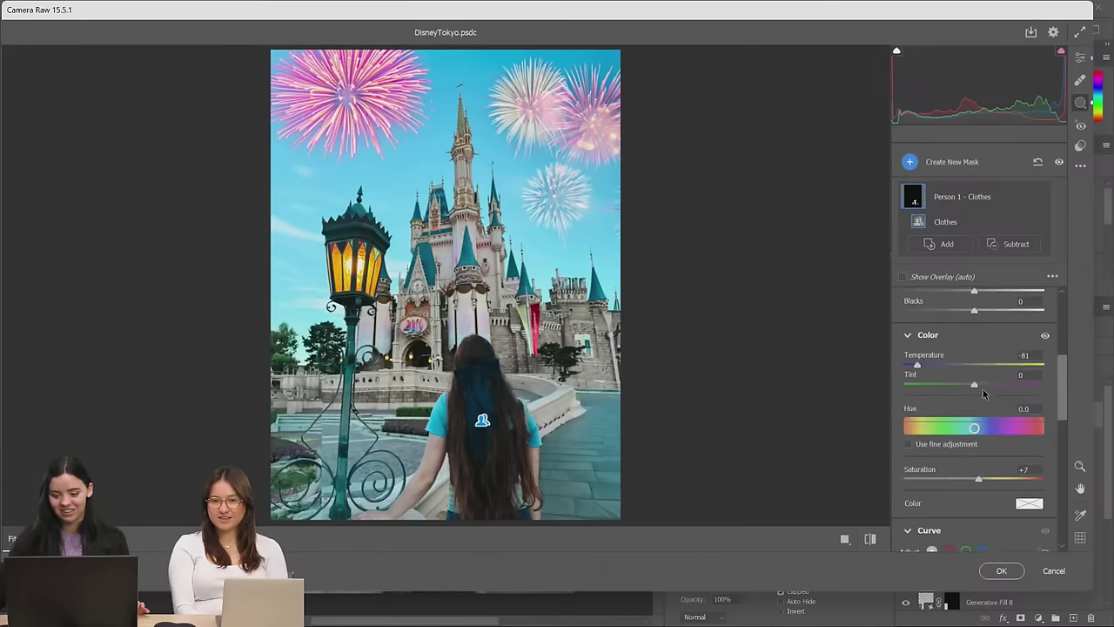
mouse_move(974, 427)
left_mouse_down()
mouse_move(928, 428)
mouse_move(952, 427)
left_mouse_up()
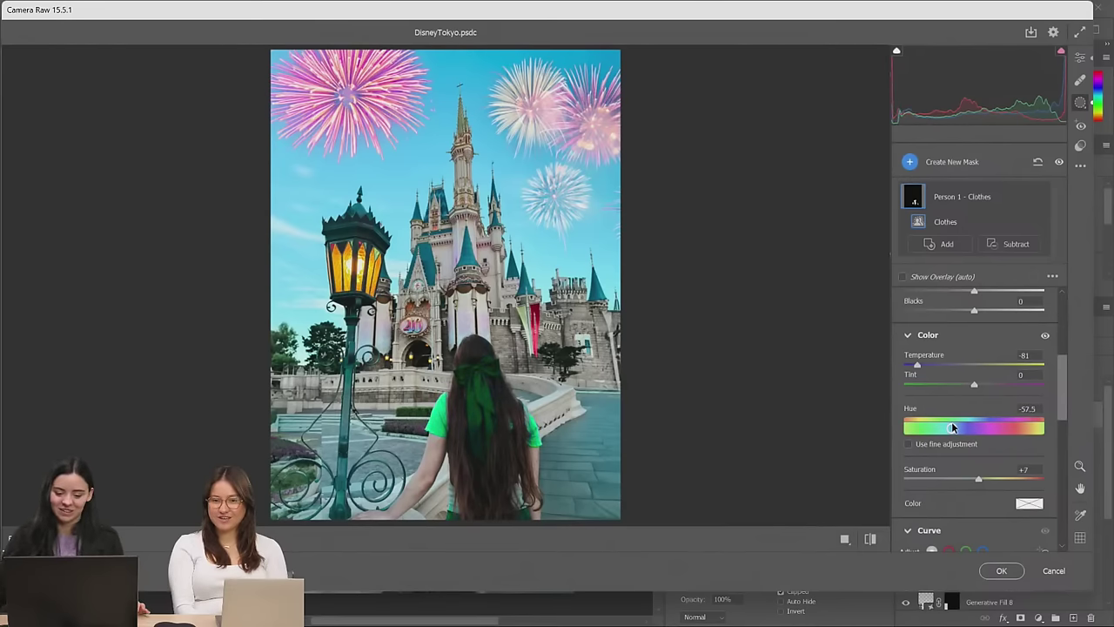
double_click(976, 478)
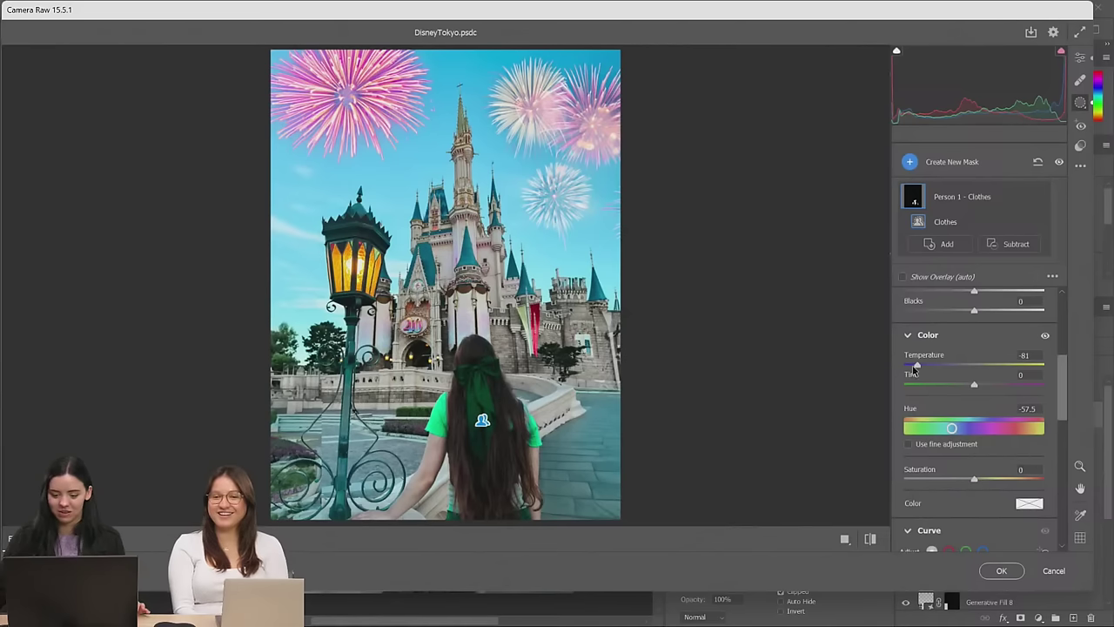
left_click_drag(914, 369, 942, 364)
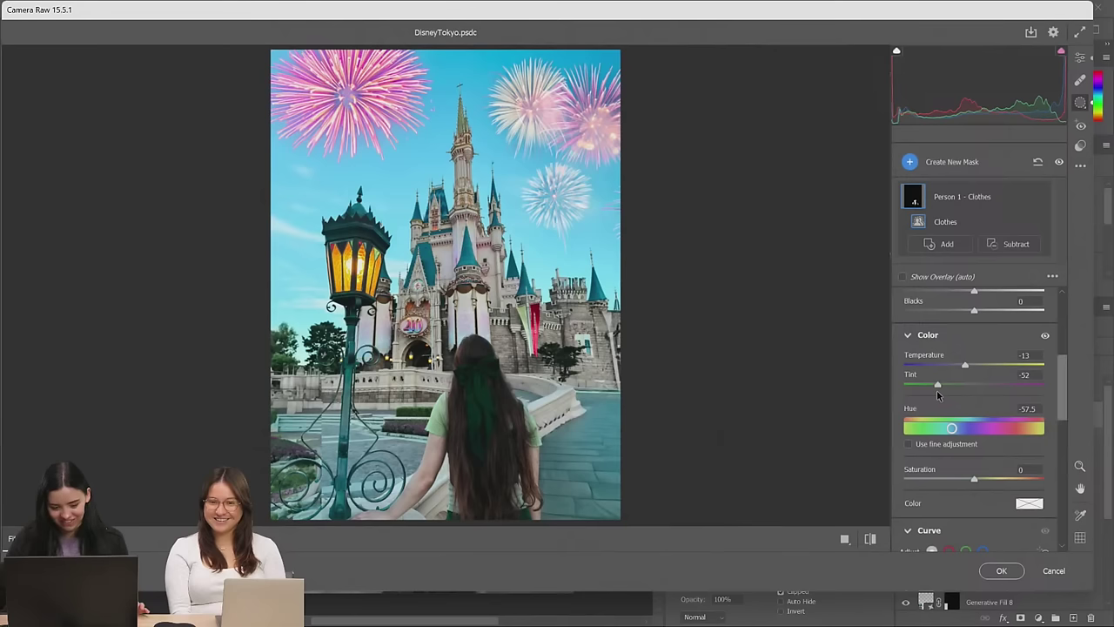
left_click_drag(937, 390, 971, 385)
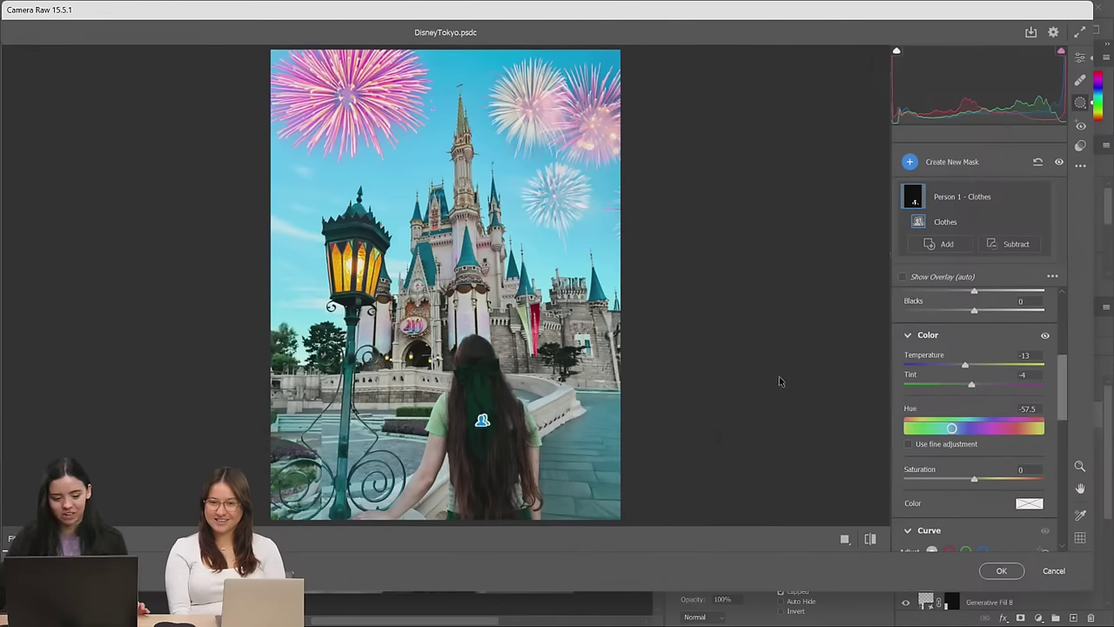
scroll(566, 356, "down", 2)
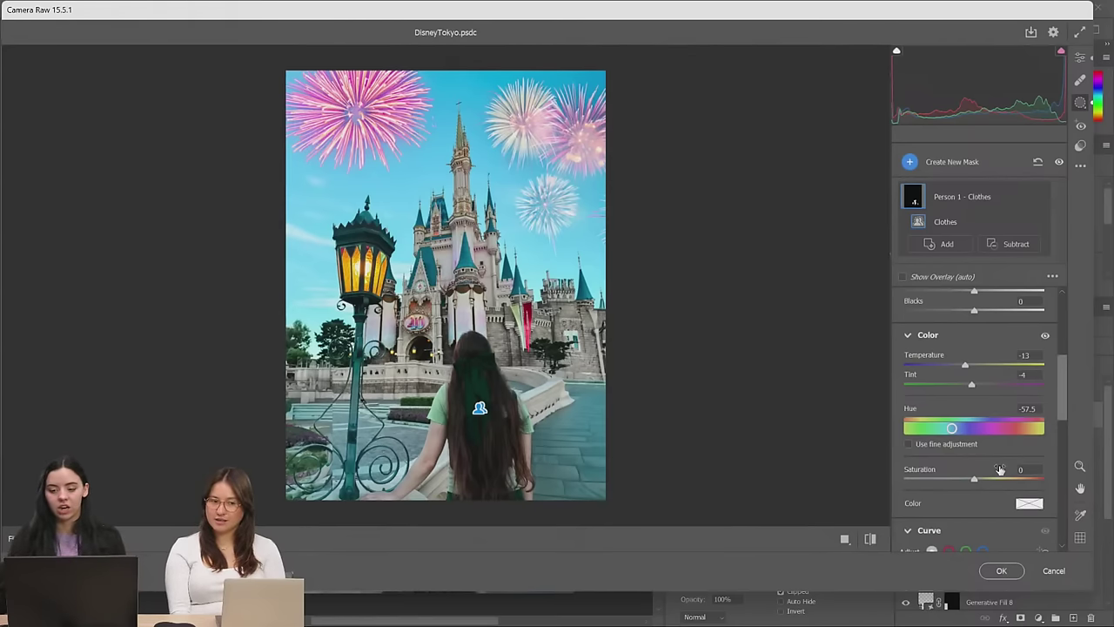
scroll(1001, 465, "down", 5)
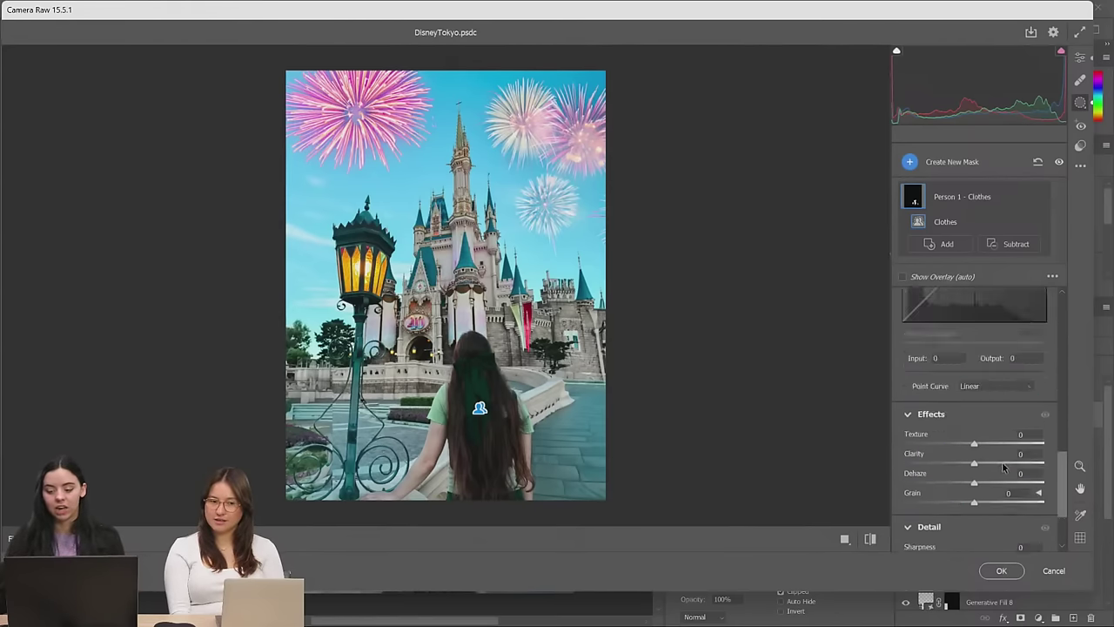
left_click(1002, 571)
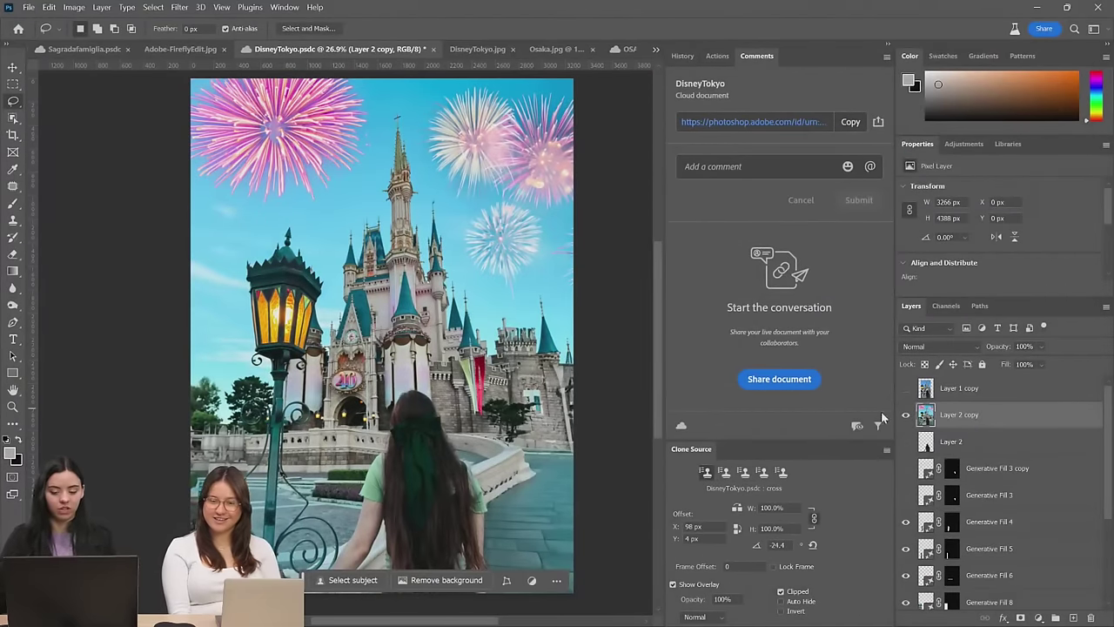
Reapply the last Camera Raw Filter to the DisneyTokyo.jpg Background layer
scroll(623, 402, "down", 2)
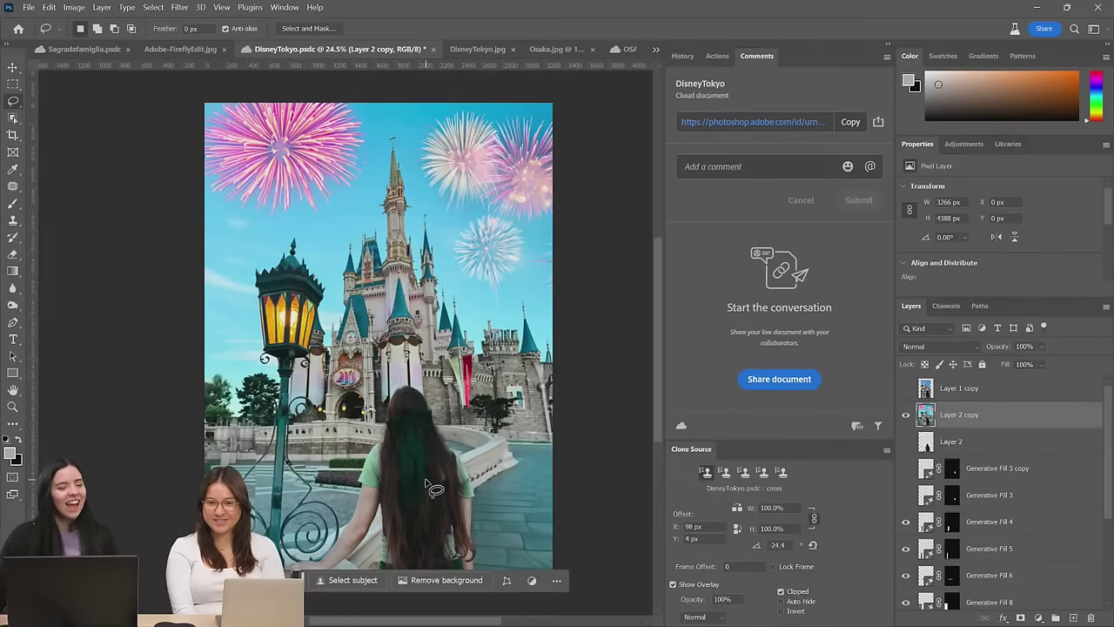
left_click(476, 53)
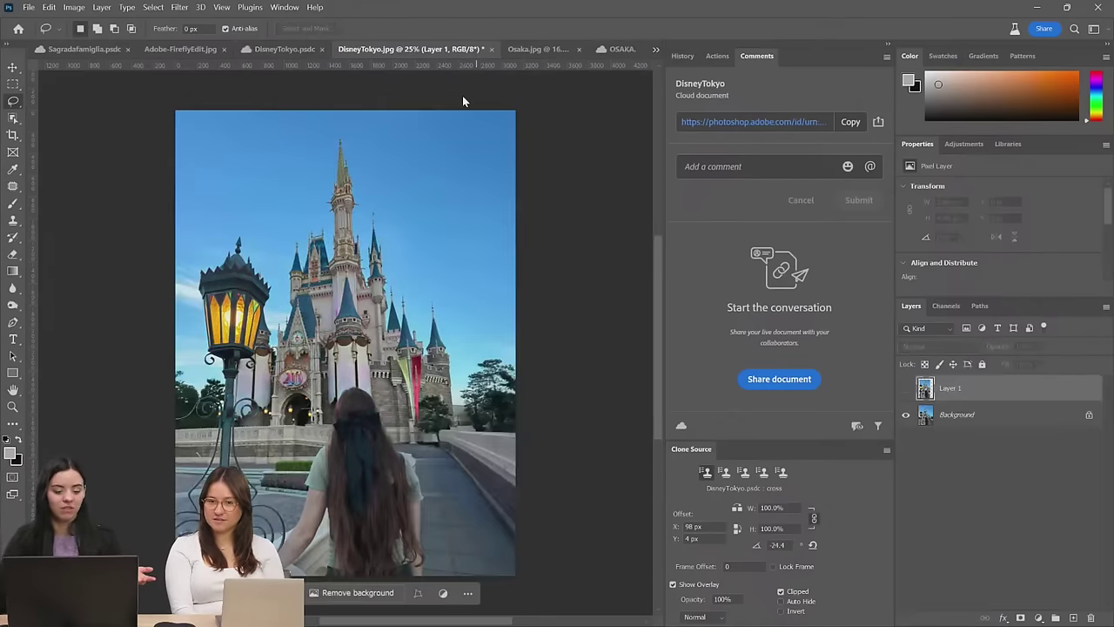
left_click(180, 8)
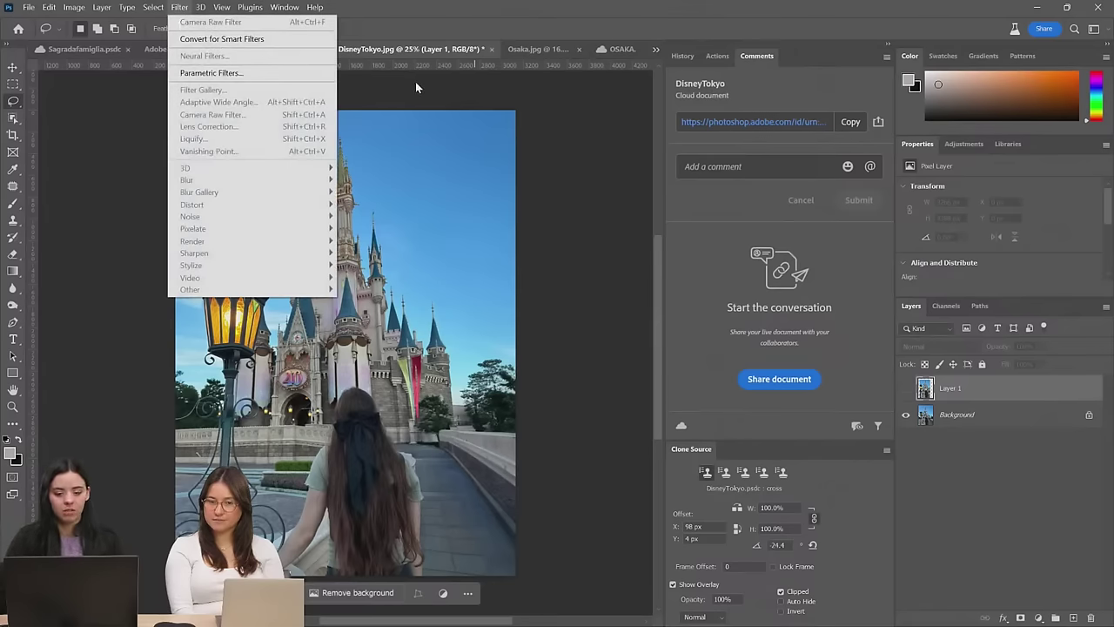
left_click(1023, 423)
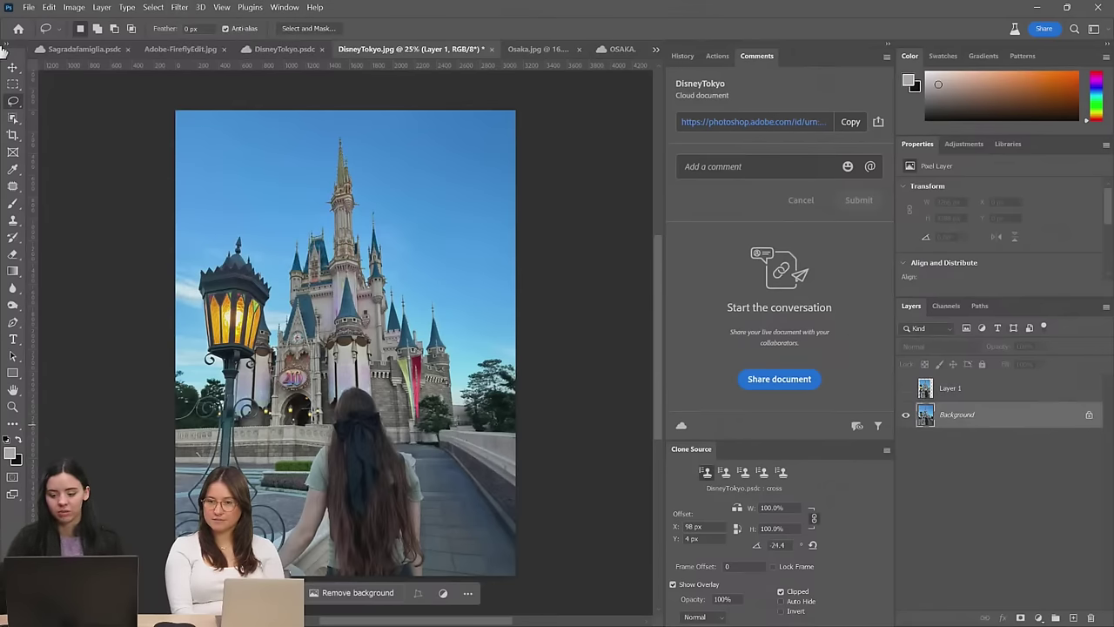
left_click(179, 8)
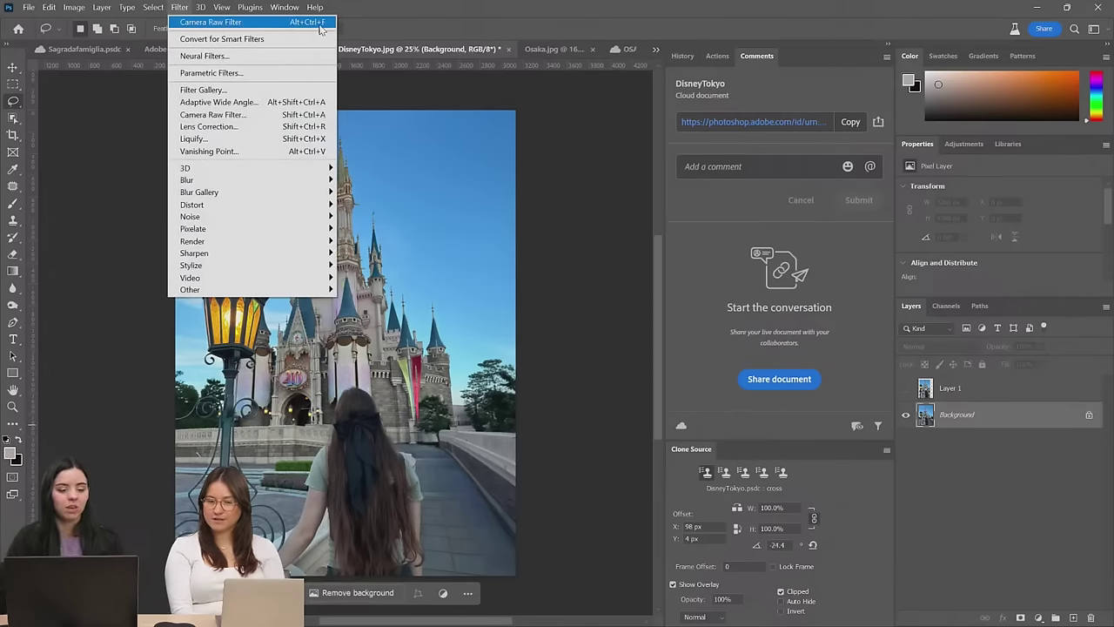
left_click(235, 22)
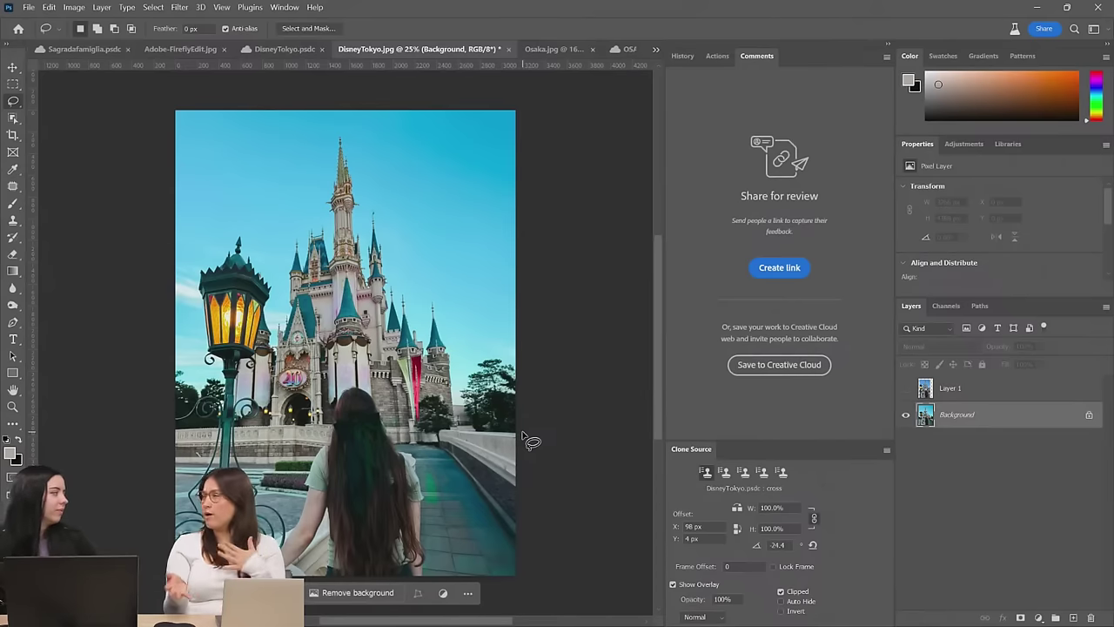
Compare the two DisneyTokyo documents and save DisneyTokyo.psdc to the cloud with Ctrl+S
left_click(285, 50)
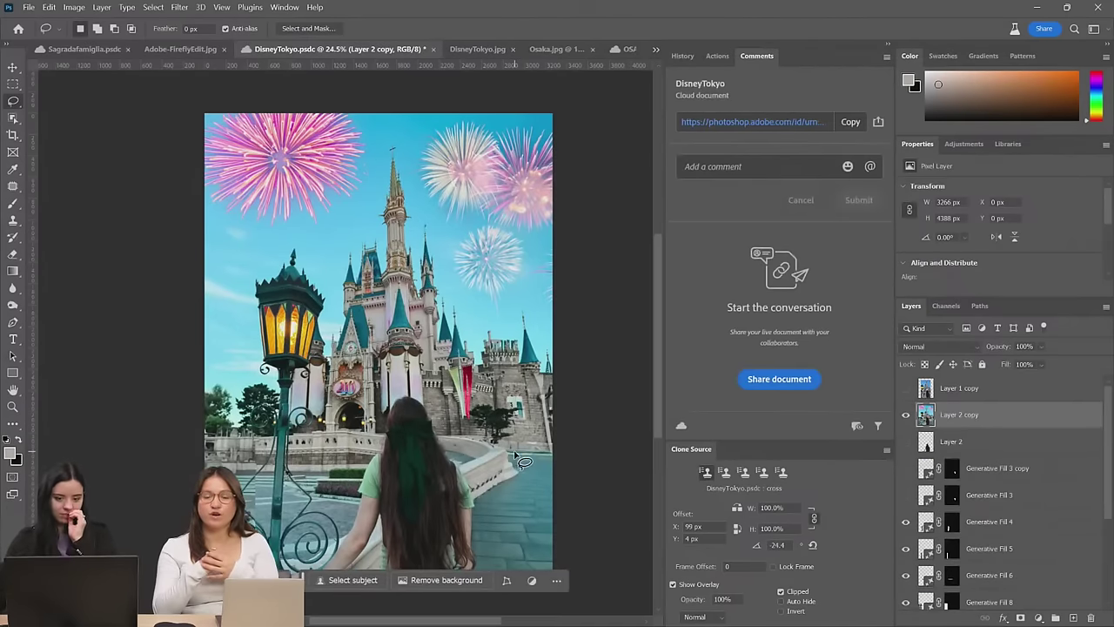
scroll(524, 461, "down", 1)
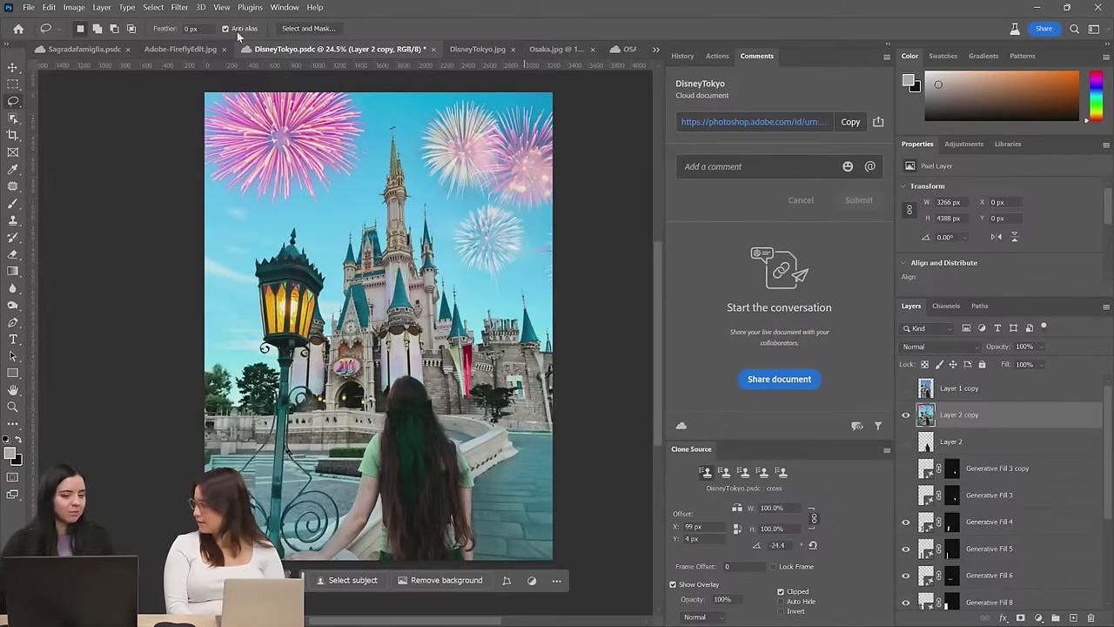
left_click(488, 53)
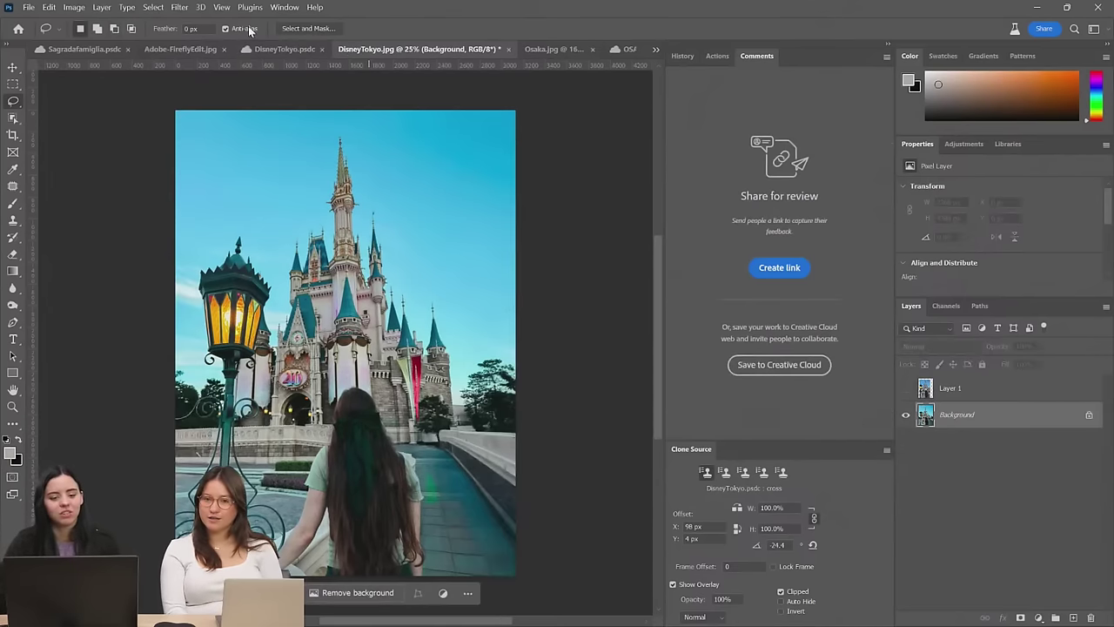
left_click(281, 48)
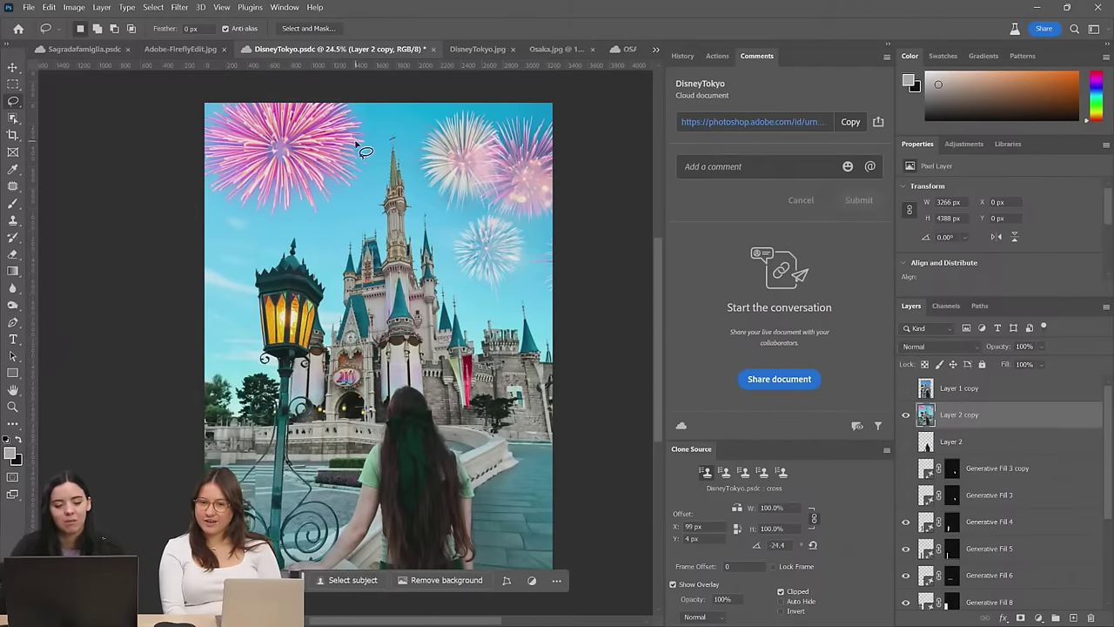
key("ctrl+s")
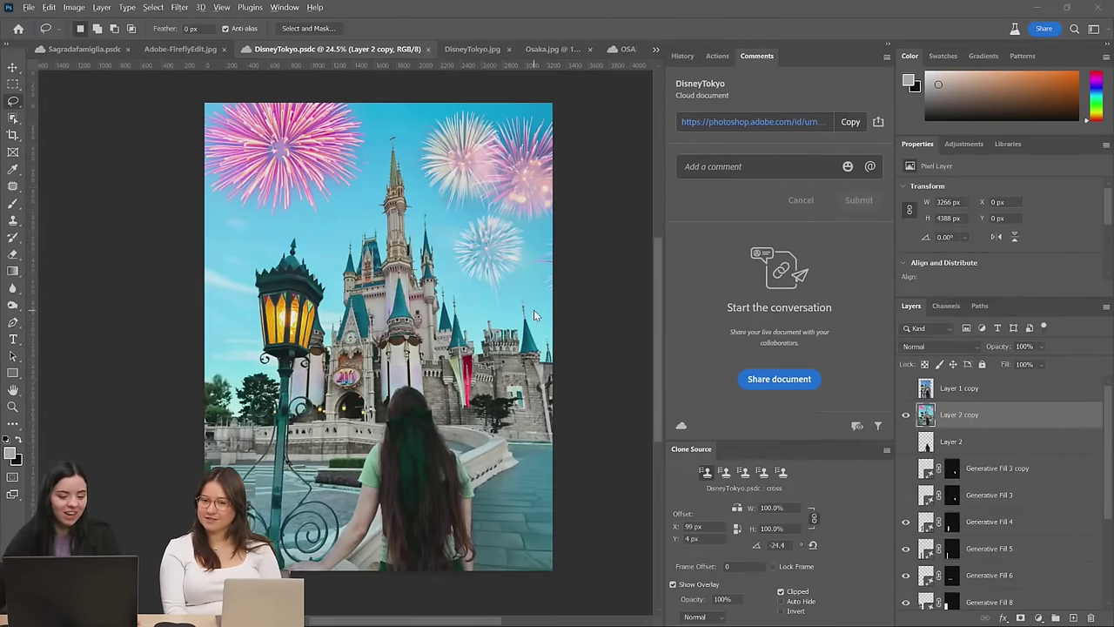
key("alt+Tab")
left_click(949, 44)
Update the Adobe Express Tokyo design with the changed linked castle photo
key("alt+Tab")
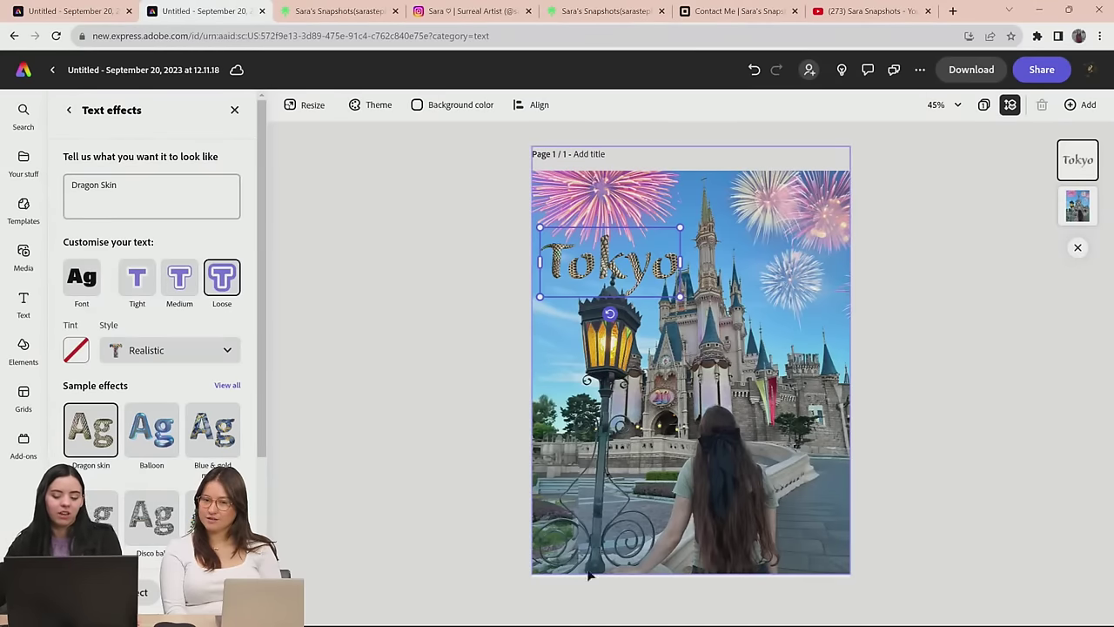
key("alt+Tab")
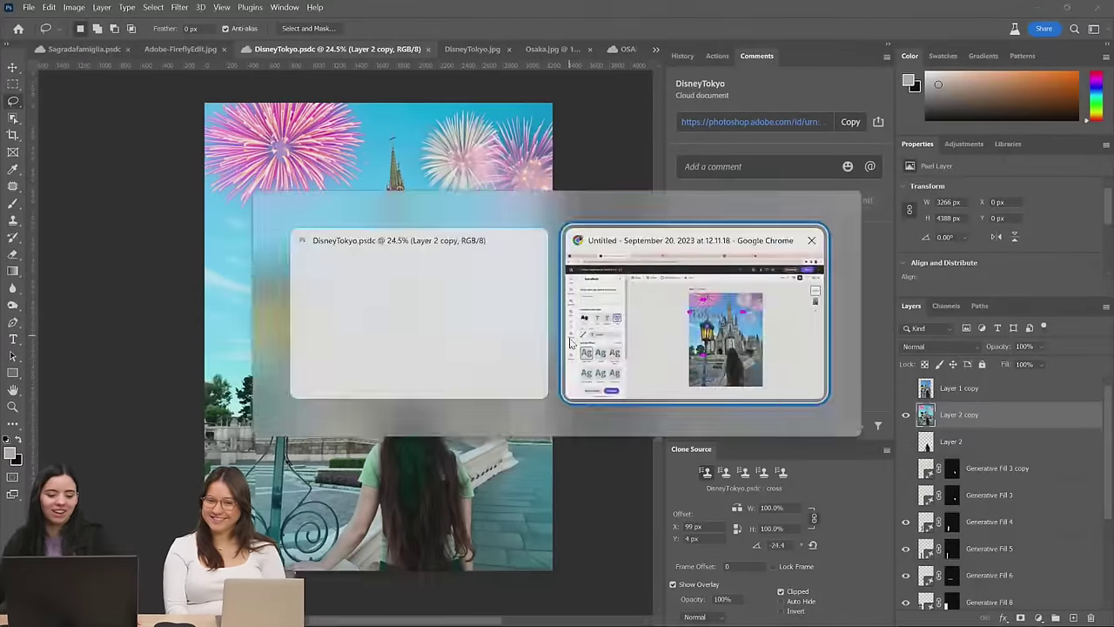
key("alt+Tab")
left_click(609, 594)
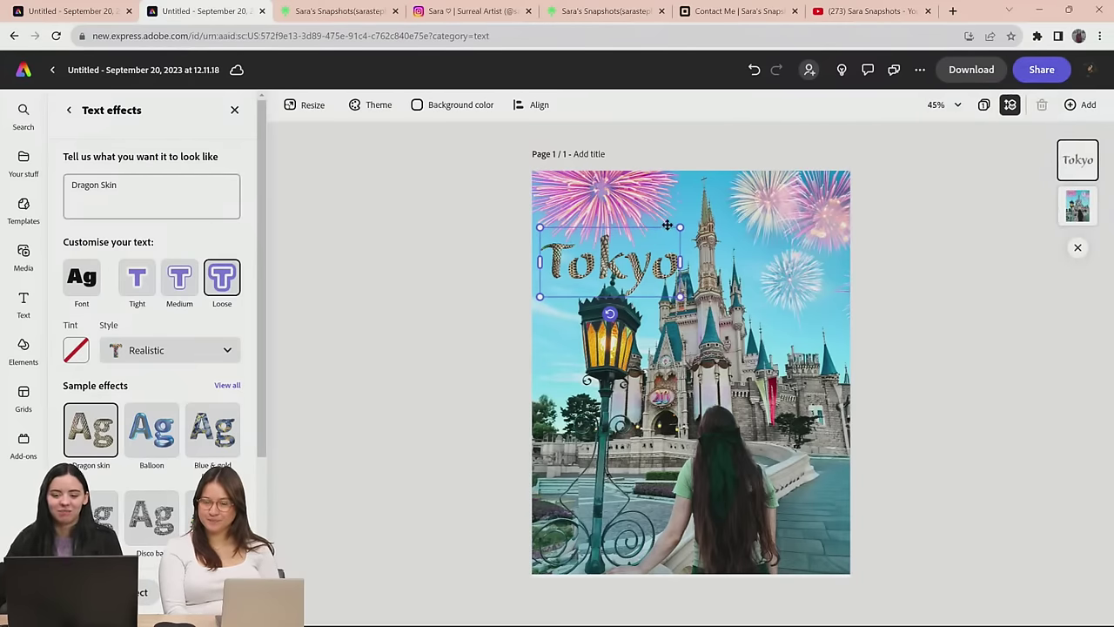
mouse_move(533, 624)
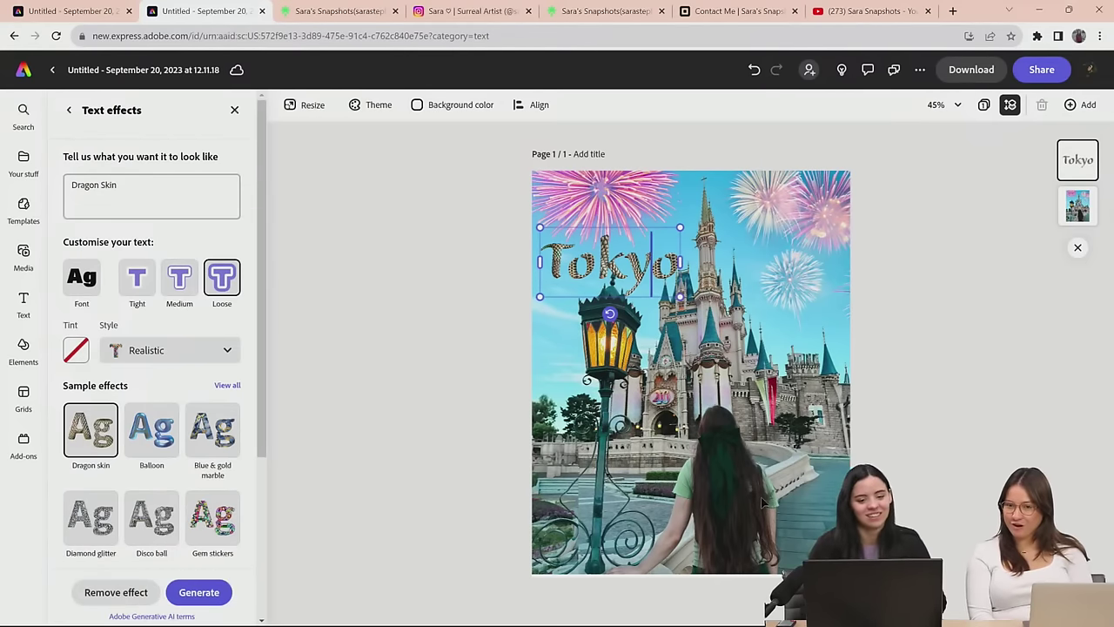
In the Sagradafamiglia document, hide Layers 1 and 2 and duplicate the Background layer
left_click(628, 615)
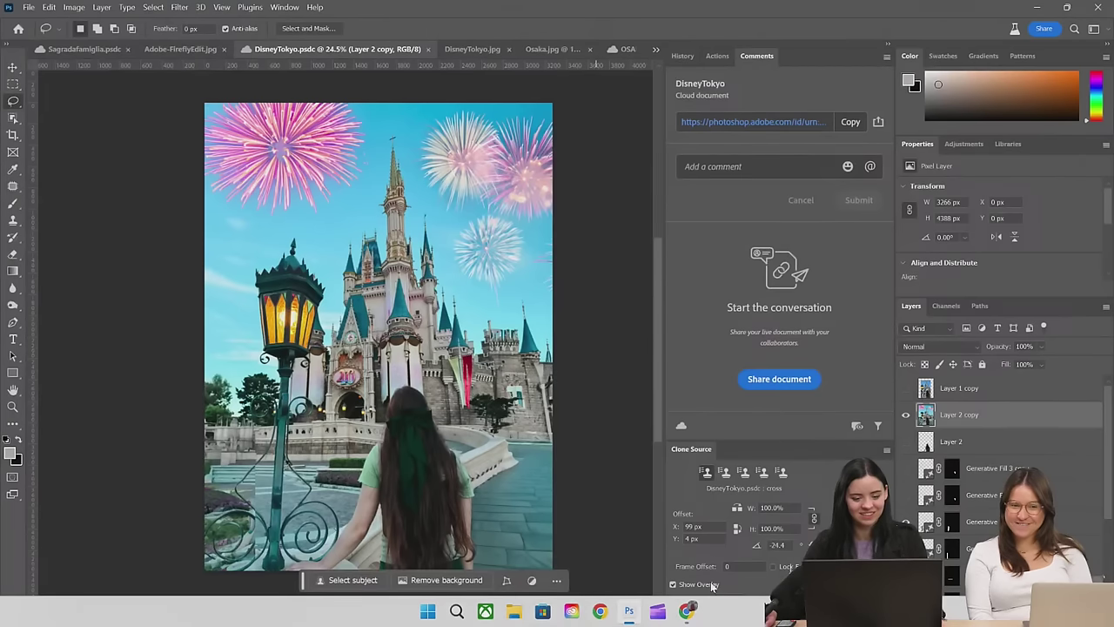
left_click(185, 49)
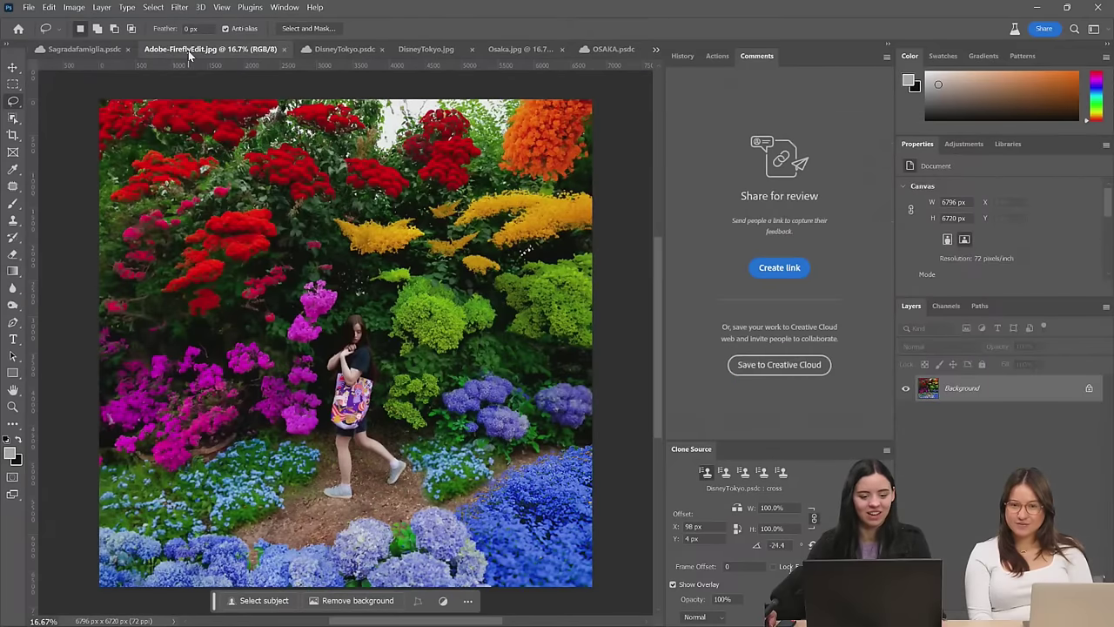
left_click(85, 51)
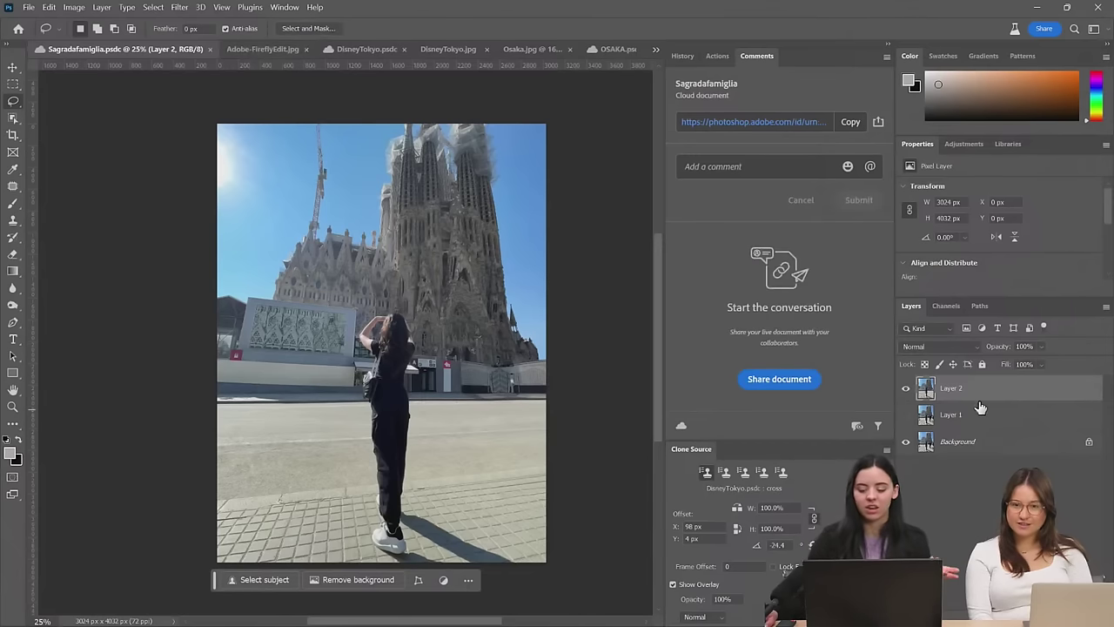
left_click(905, 414)
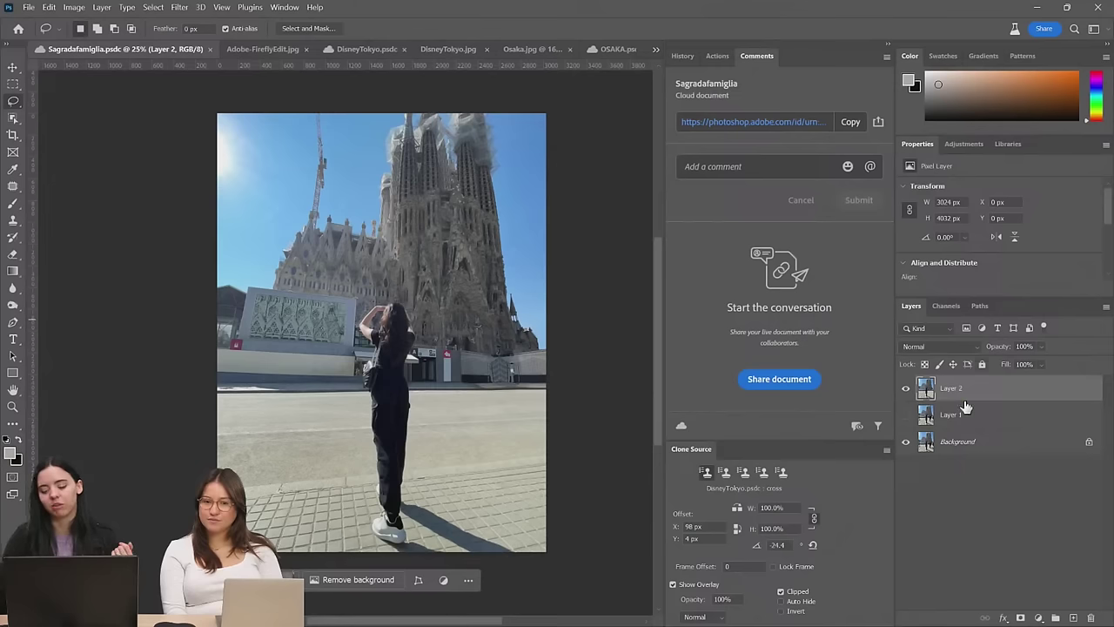
left_click(905, 388)
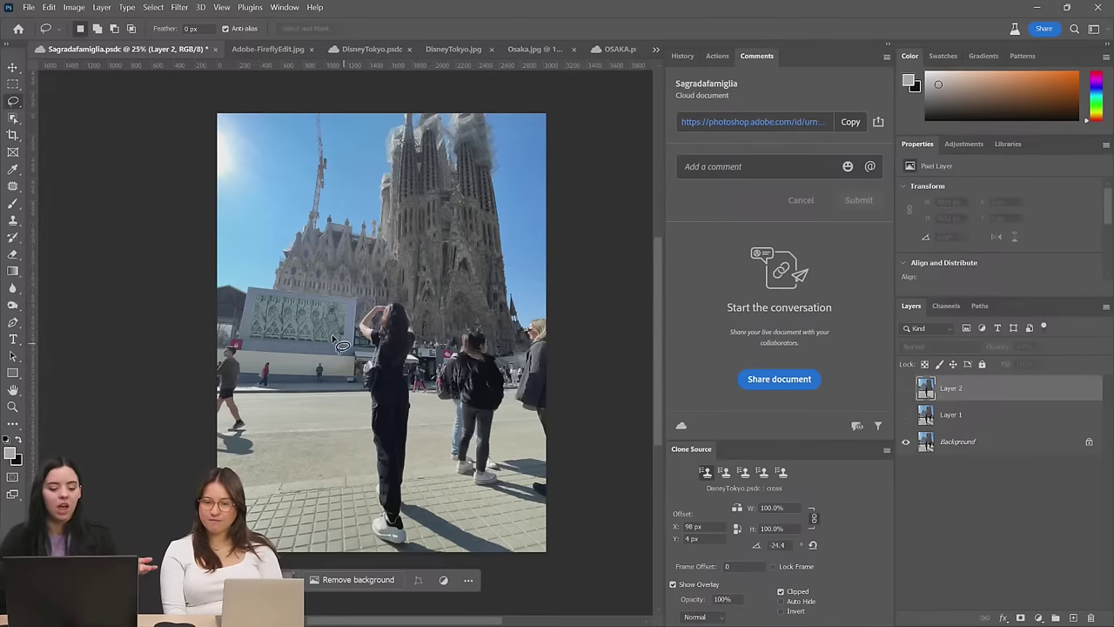
scroll(470, 435, "up", 1)
key("ctrl+s")
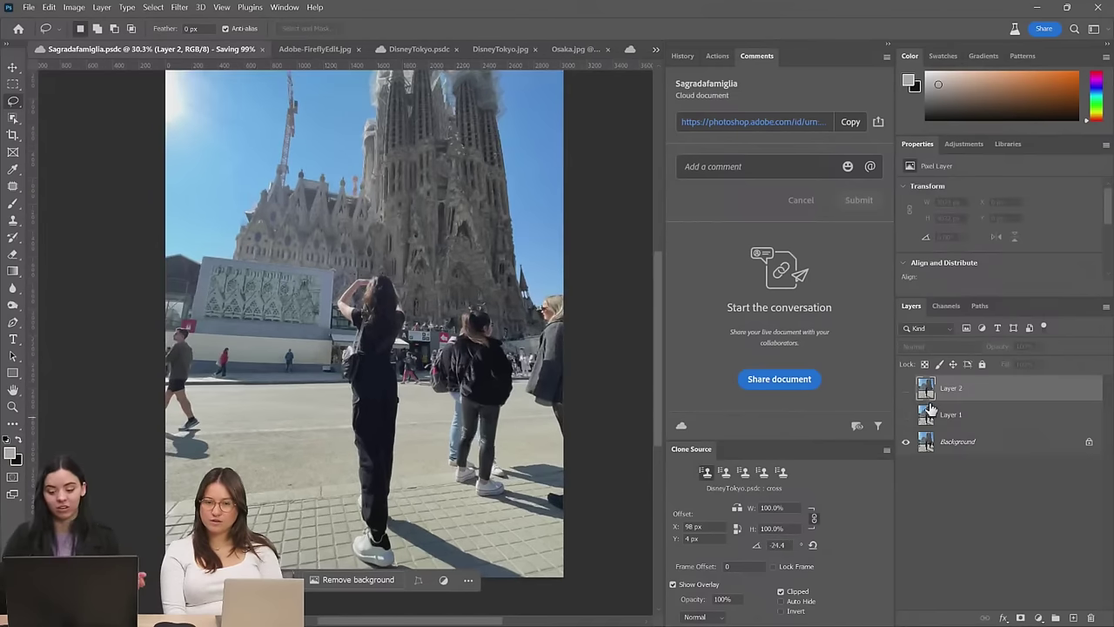
left_click(906, 391)
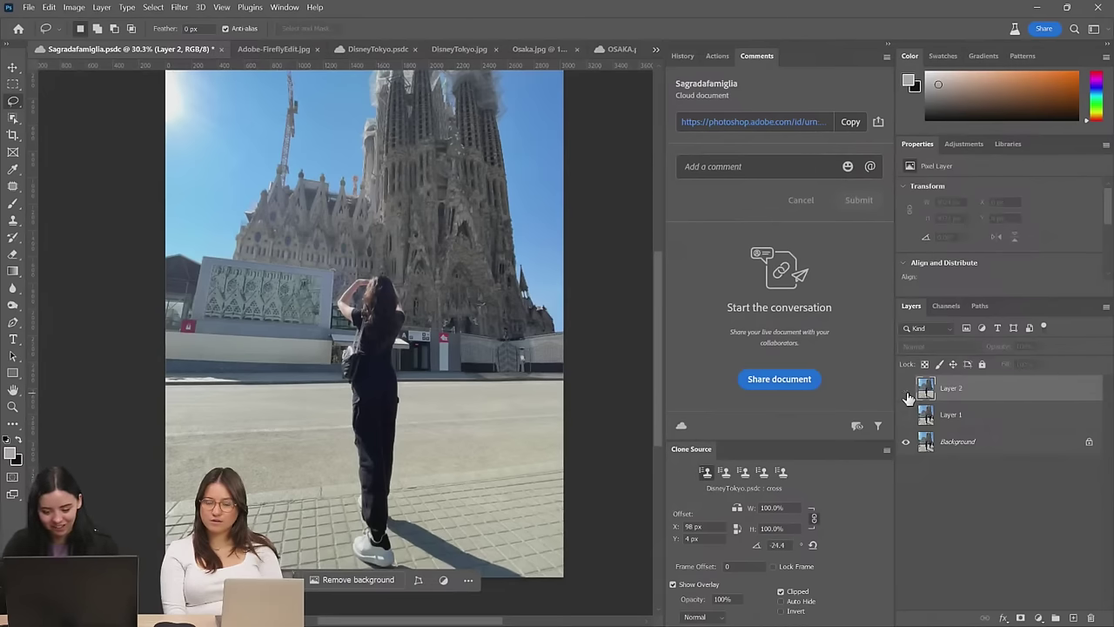
left_click(905, 388)
left_click(945, 442)
key("ctrl+j")
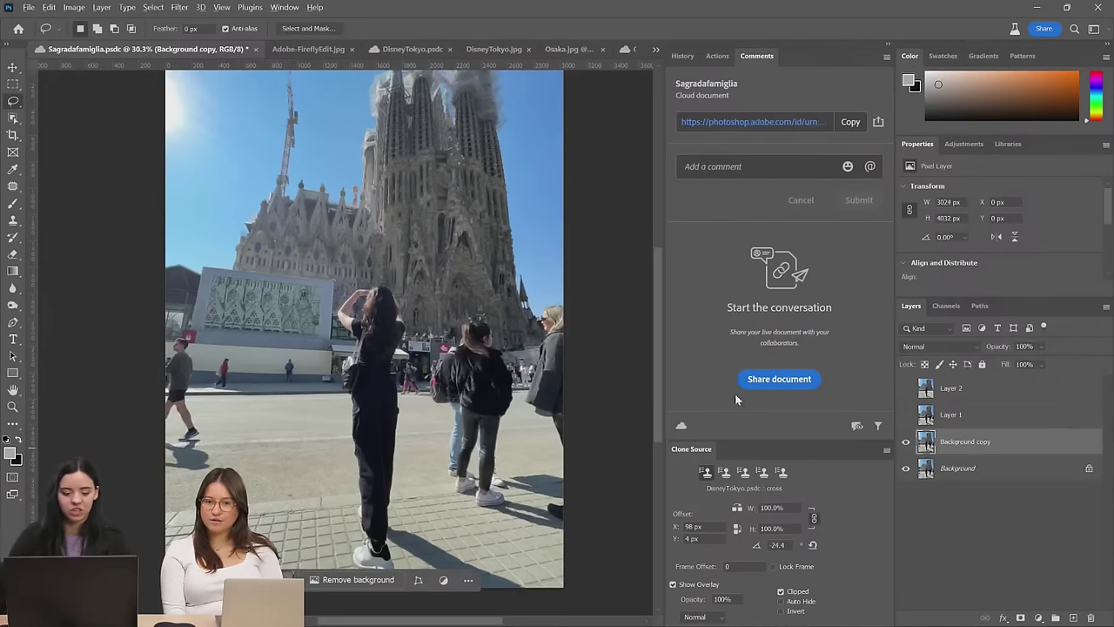
Lasso the walking man, the distant people, the people right of the woman and the bottom strip into one selection
mouse_move(221, 405)
left_mouse_down()
mouse_move(195, 338)
mouse_move(167, 350)
mouse_move(155, 447)
mouse_move(180, 499)
mouse_move(219, 411)
left_mouse_up()
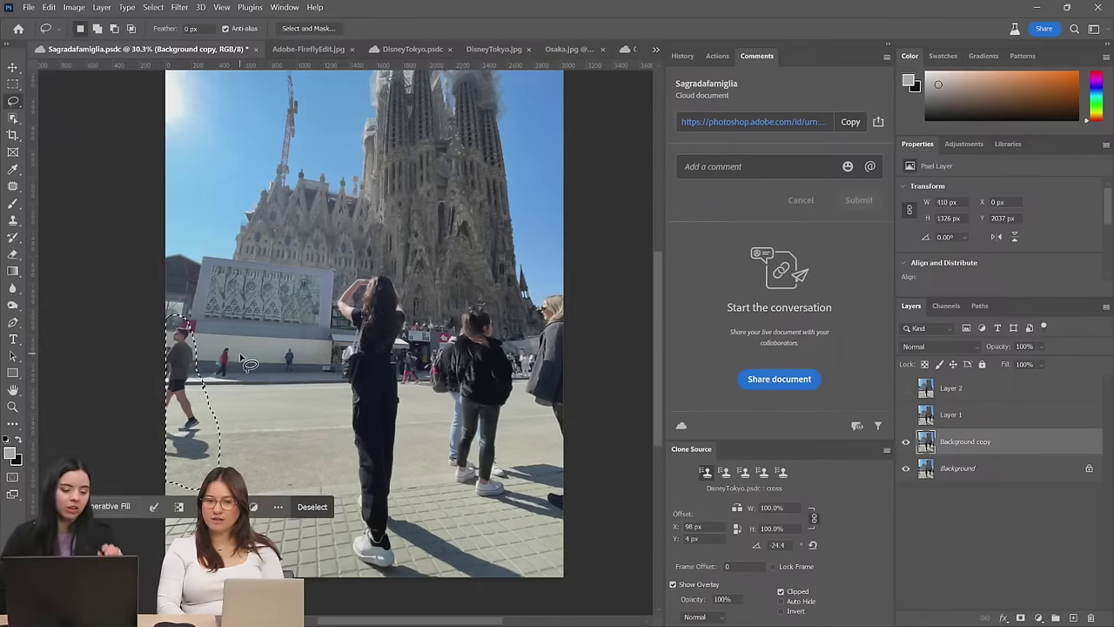
mouse_move(242, 339)
left_mouse_down()
mouse_move(208, 385)
mouse_move(244, 376)
mouse_move(236, 341)
mouse_move(279, 388)
mouse_move(309, 381)
mouse_move(284, 346)
left_mouse_up()
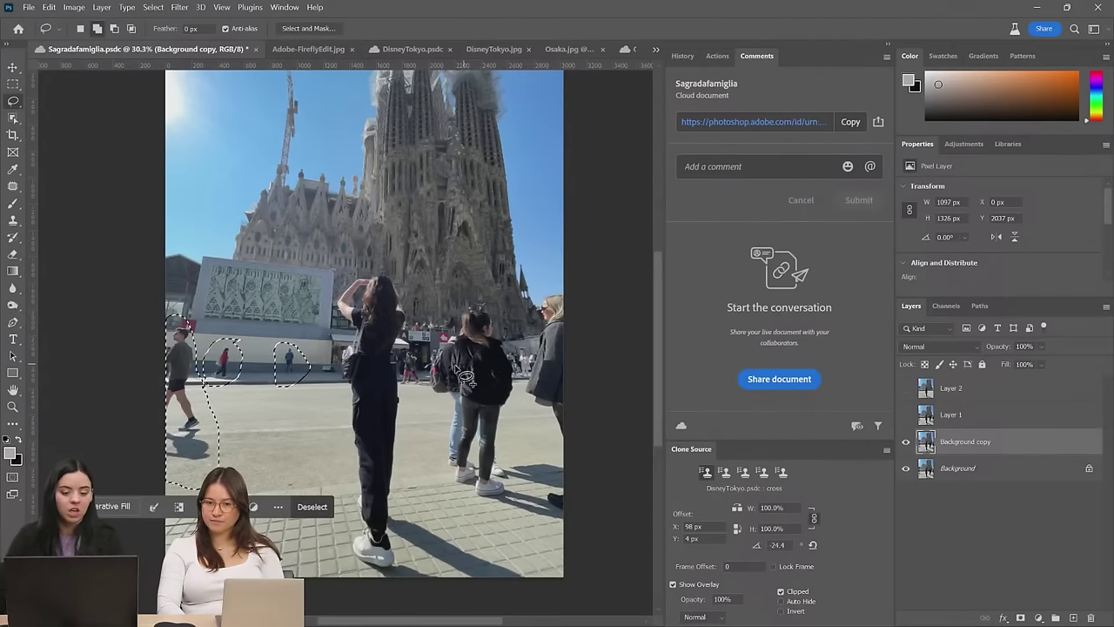
left_click(905, 388)
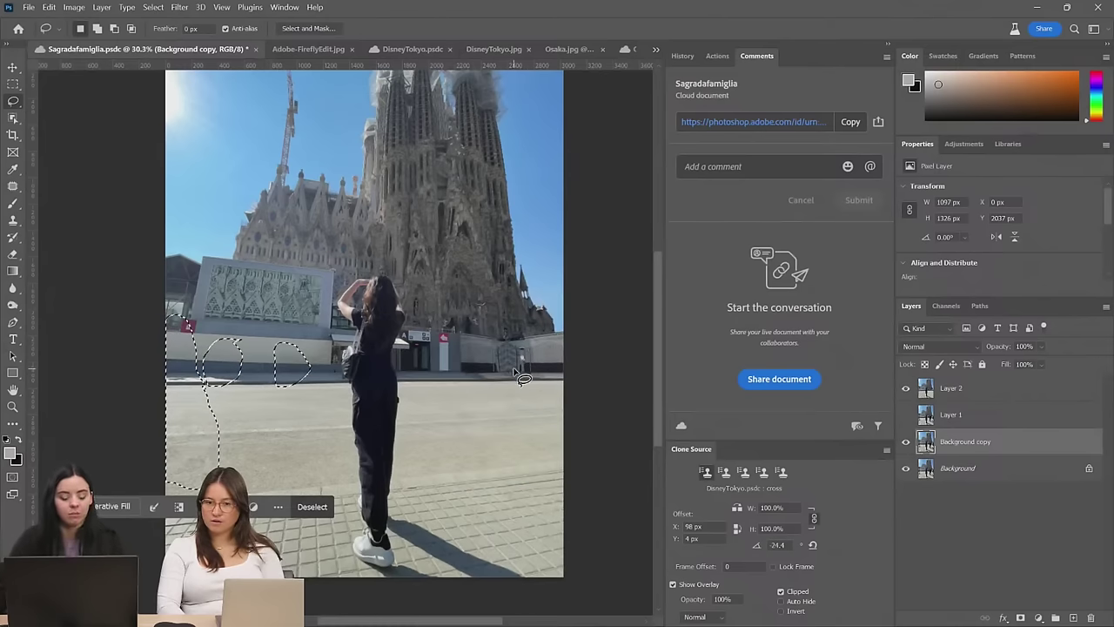
left_click(906, 388)
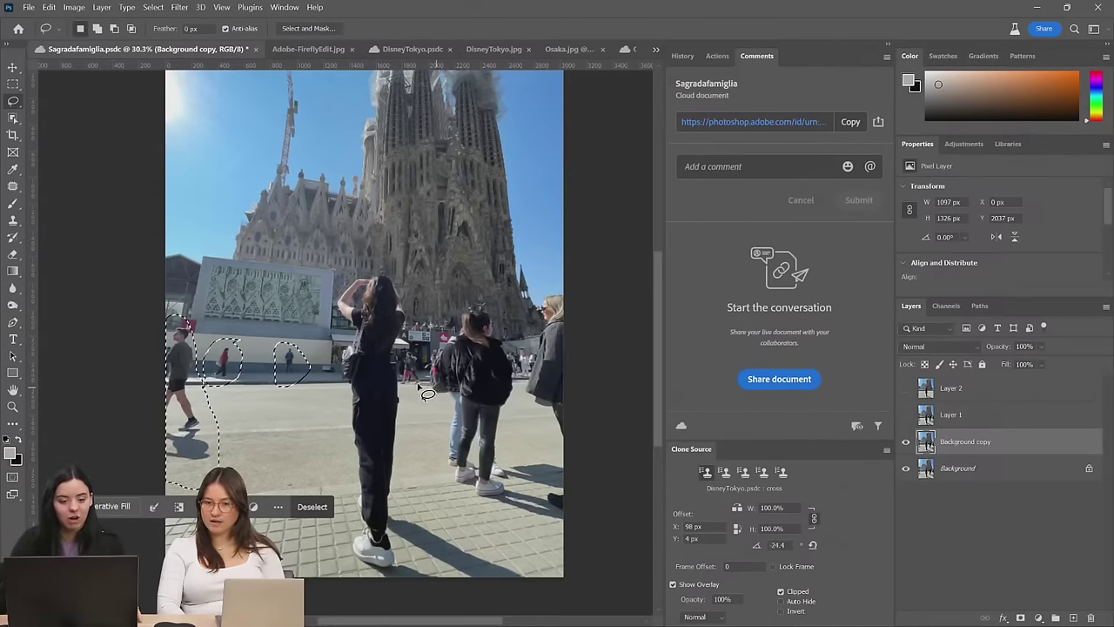
mouse_move(414, 308)
left_mouse_down()
mouse_move(396, 389)
mouse_move(389, 354)
mouse_move(400, 340)
mouse_move(388, 357)
mouse_move(401, 394)
mouse_move(422, 395)
mouse_move(438, 417)
mouse_move(442, 479)
mouse_move(483, 510)
mouse_move(513, 500)
mouse_move(517, 485)
mouse_move(519, 511)
mouse_move(571, 505)
mouse_move(583, 339)
mouse_move(565, 285)
mouse_move(533, 325)
mouse_move(485, 291)
mouse_move(460, 310)
mouse_move(411, 311)
left_mouse_up()
mouse_move(439, 487)
left_mouse_down()
mouse_move(490, 525)
mouse_move(573, 541)
mouse_move(609, 466)
mouse_move(610, 403)
left_mouse_up()
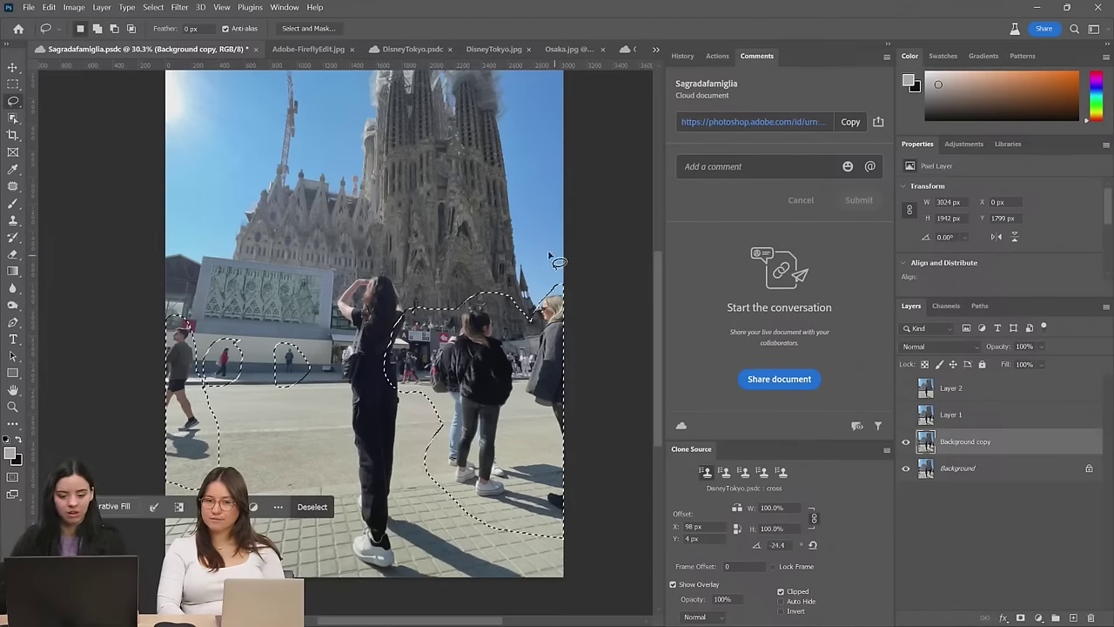
Generate a prompt-free fill over the selected bystanders and keep variation 2 of 3
left_click(109, 507)
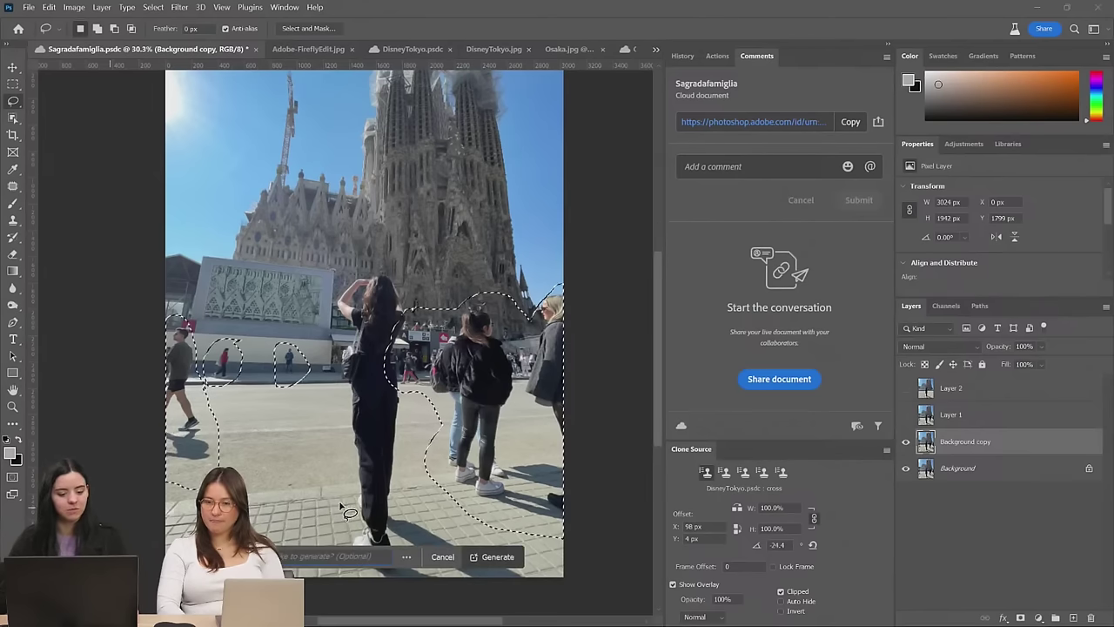
left_click(498, 551)
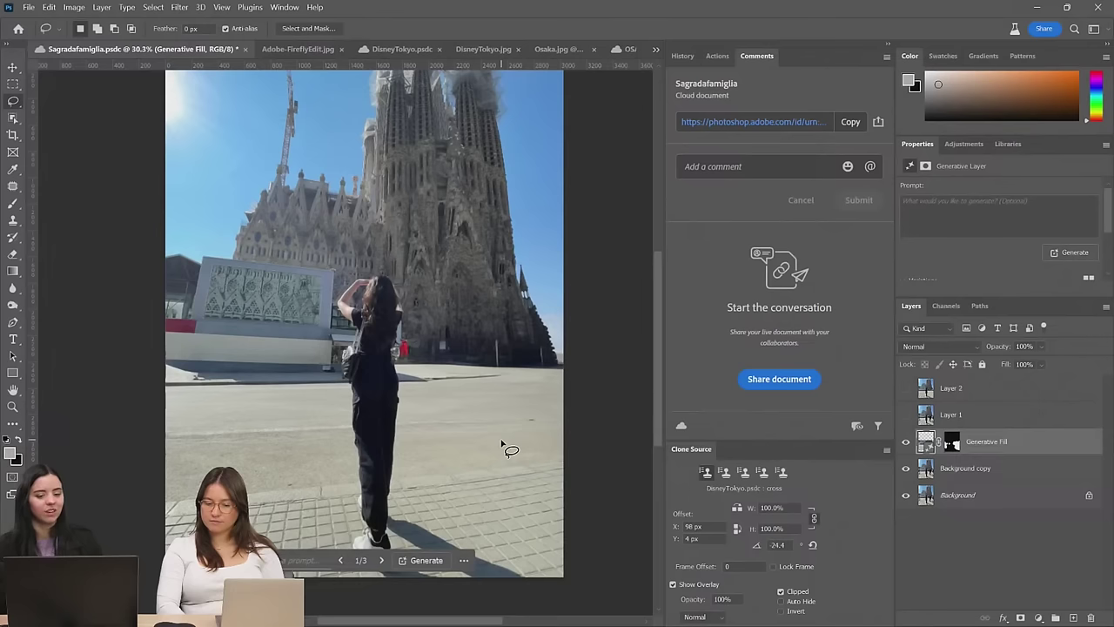
left_click(381, 560)
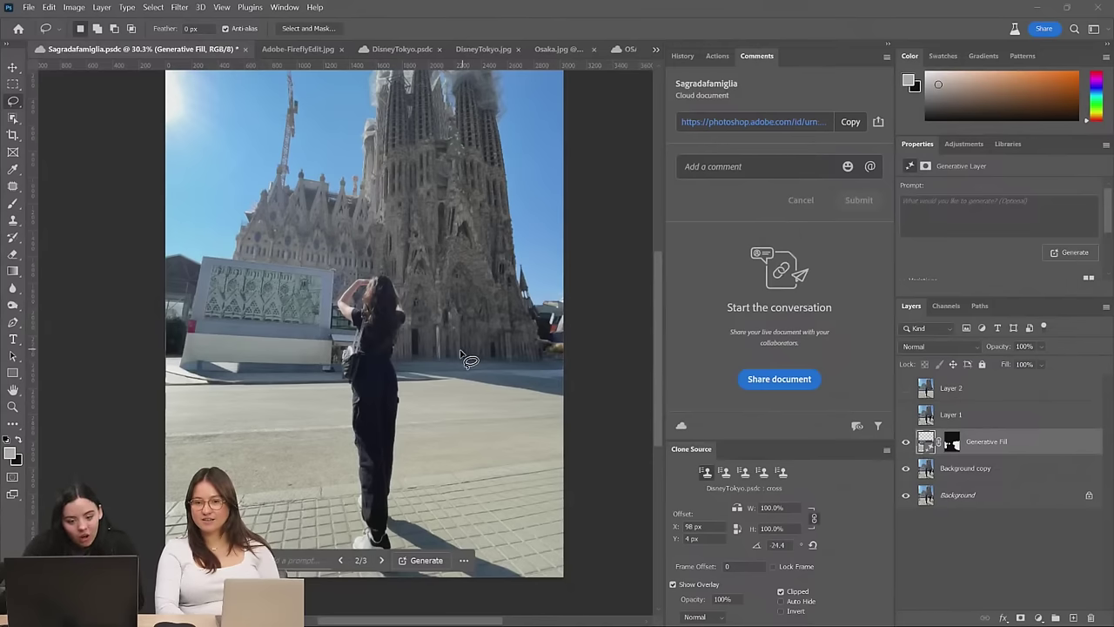
left_click(905, 393)
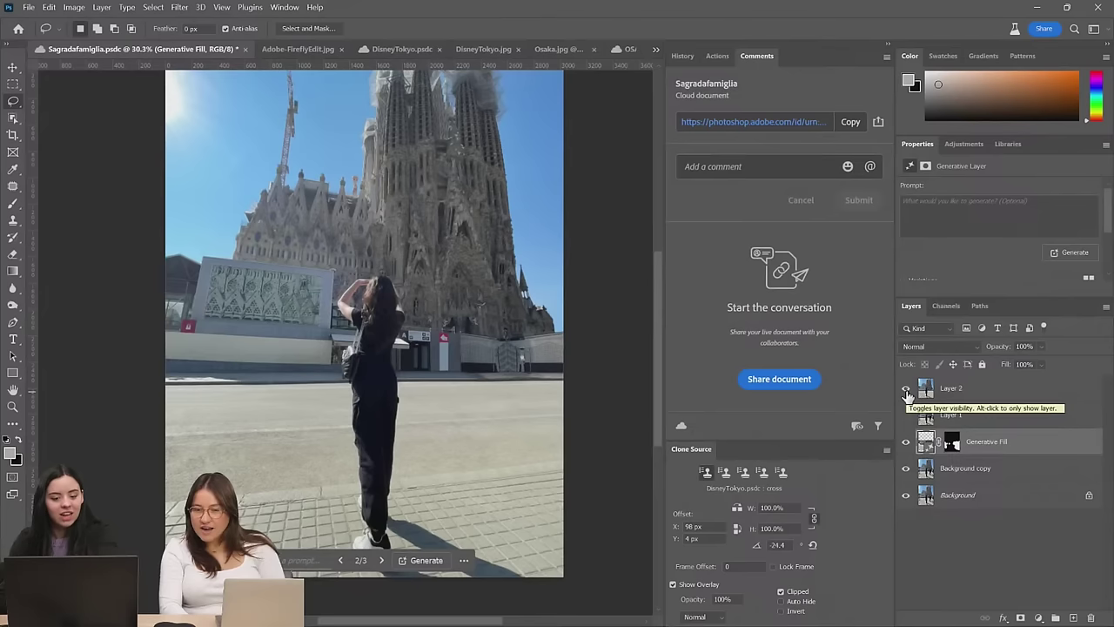
left_click(905, 389)
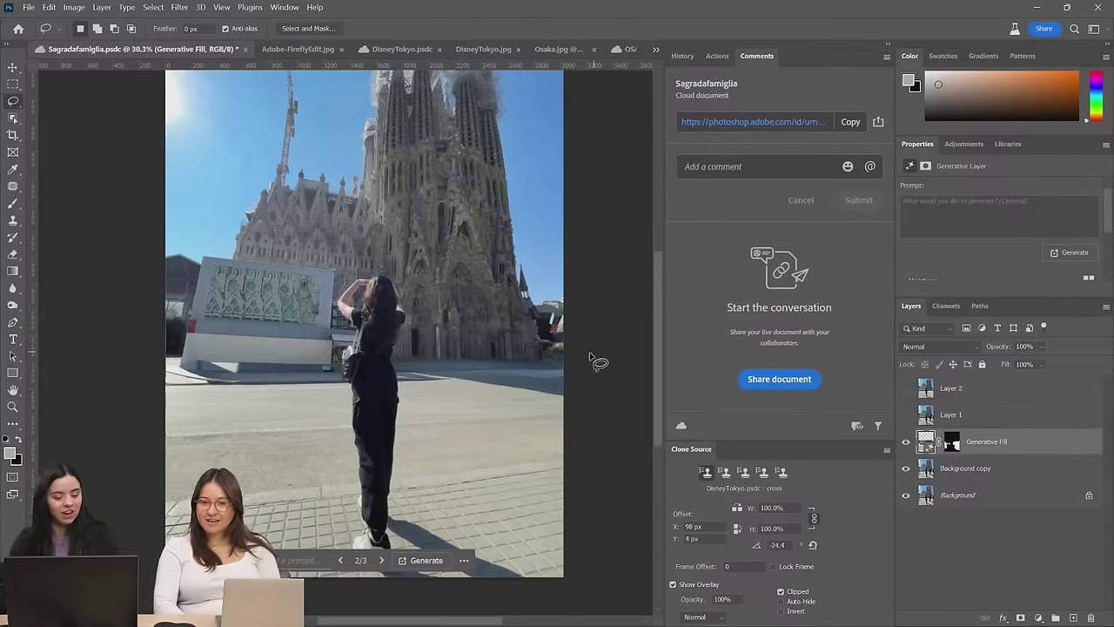
left_click(381, 561)
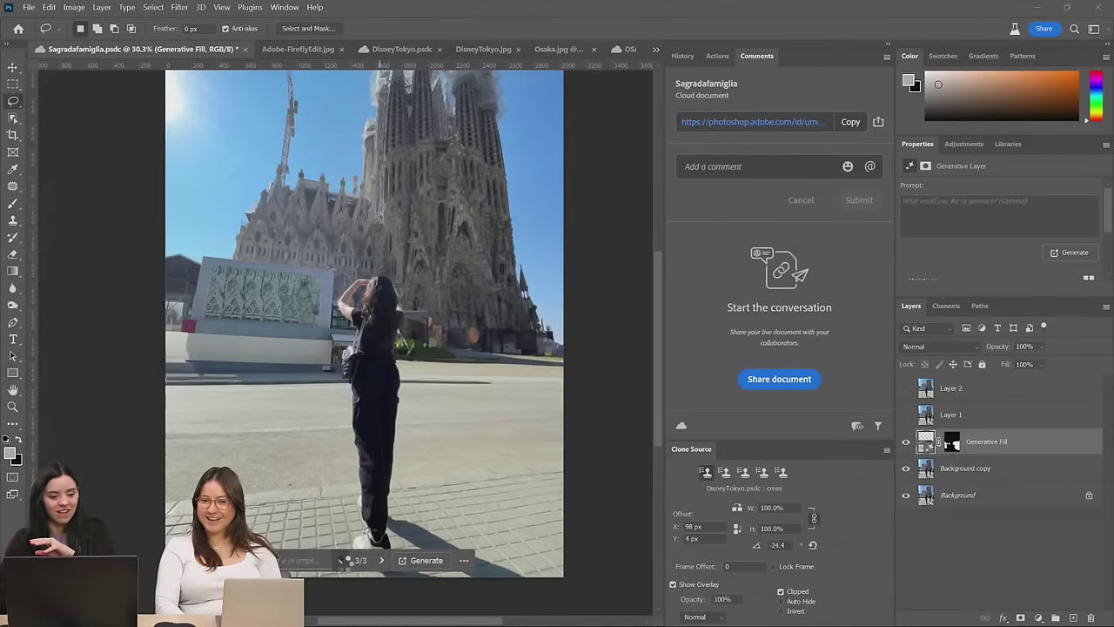
left_click(342, 560)
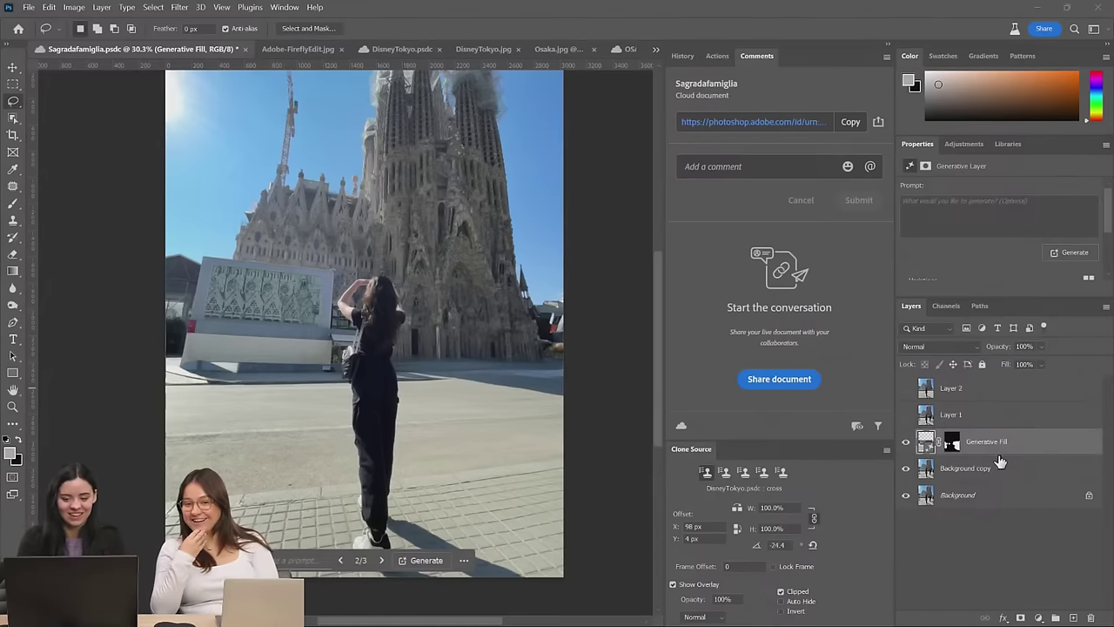
Keep a hidden copy of the Generative Fill layer as a backup, then merge the original into Background copy
key("ctrl+j")
left_click(905, 442)
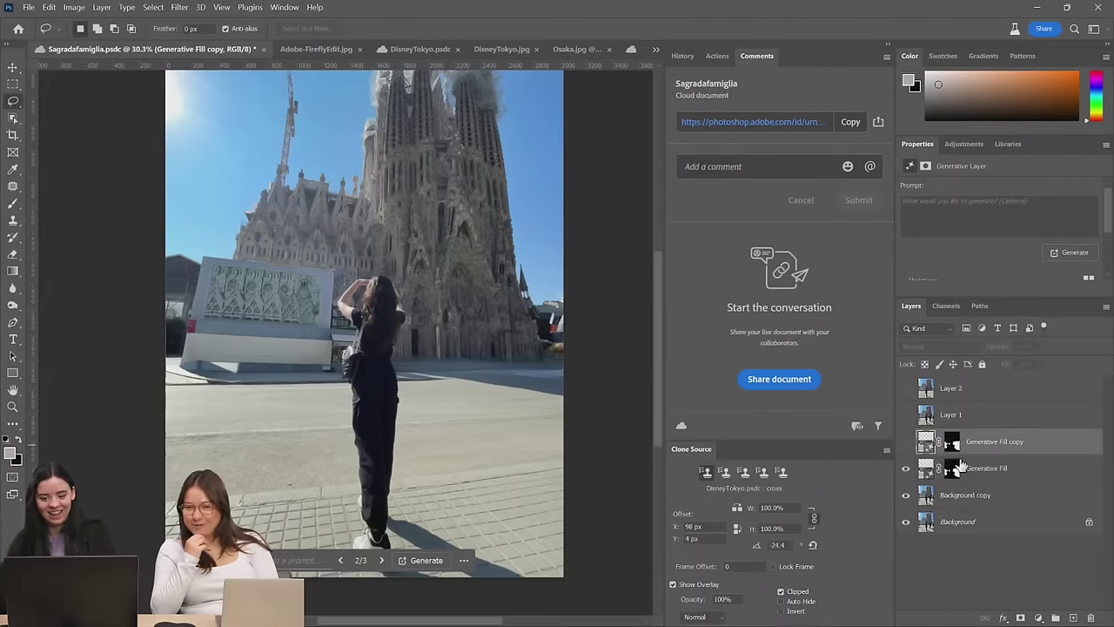
left_click(973, 468, "shift")
left_click(987, 479)
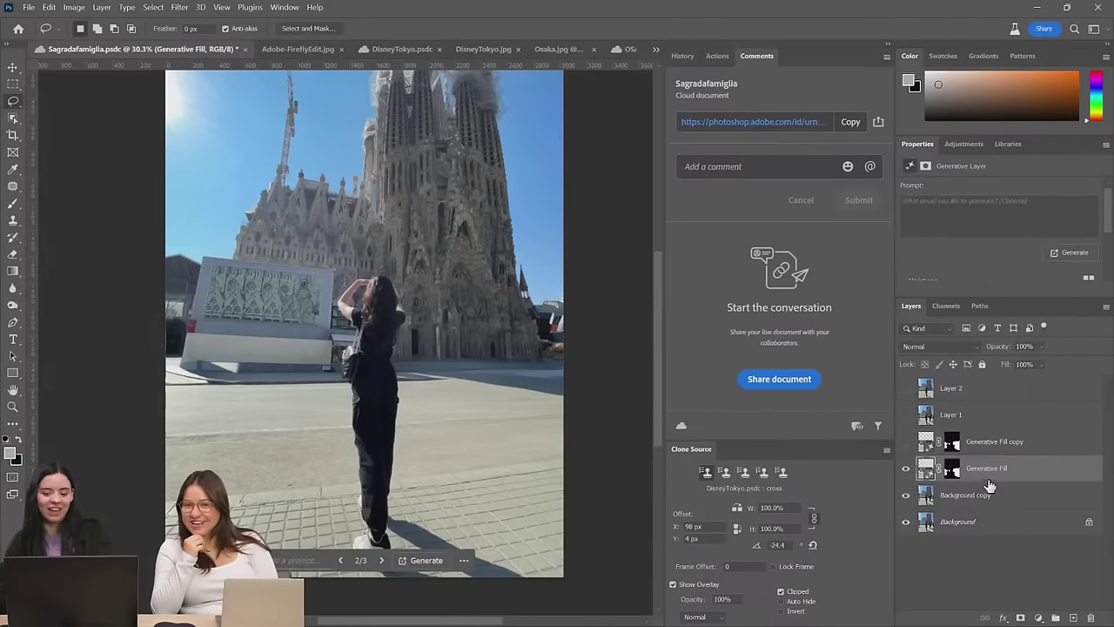
key("ctrl+e")
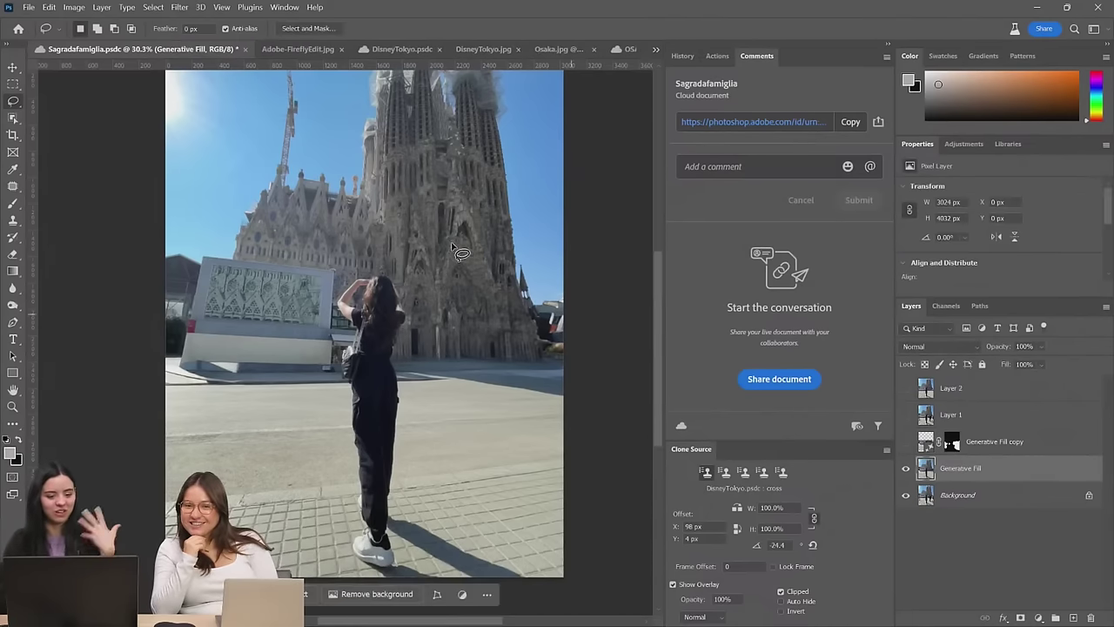
Lasso the low building block left of the woman, generate a fill, and settle on variation 2 of 3
mouse_move(348, 271)
left_mouse_down()
mouse_move(335, 370)
mouse_move(305, 384)
mouse_move(144, 382)
mouse_move(197, 250)
mouse_move(272, 247)
mouse_move(345, 272)
left_mouse_up()
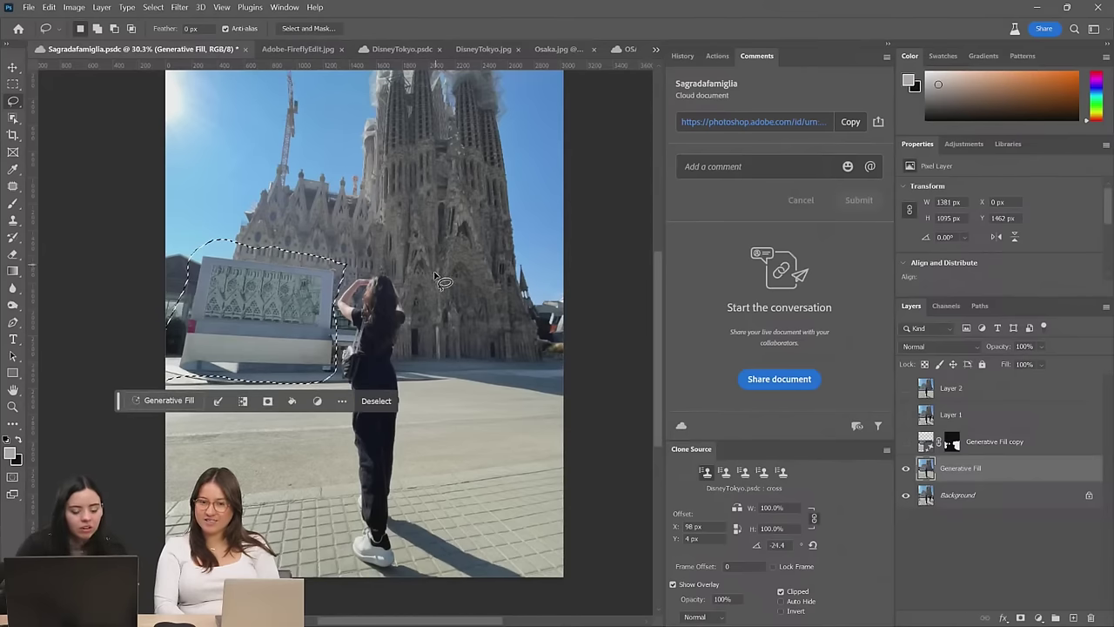
left_click(387, 400)
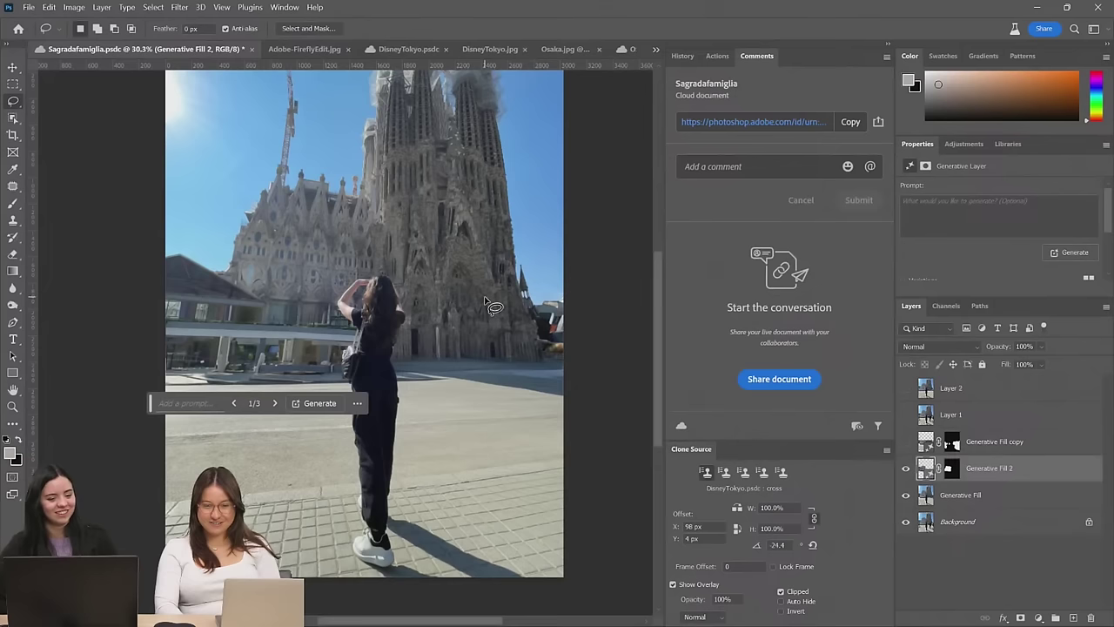
left_click(272, 403)
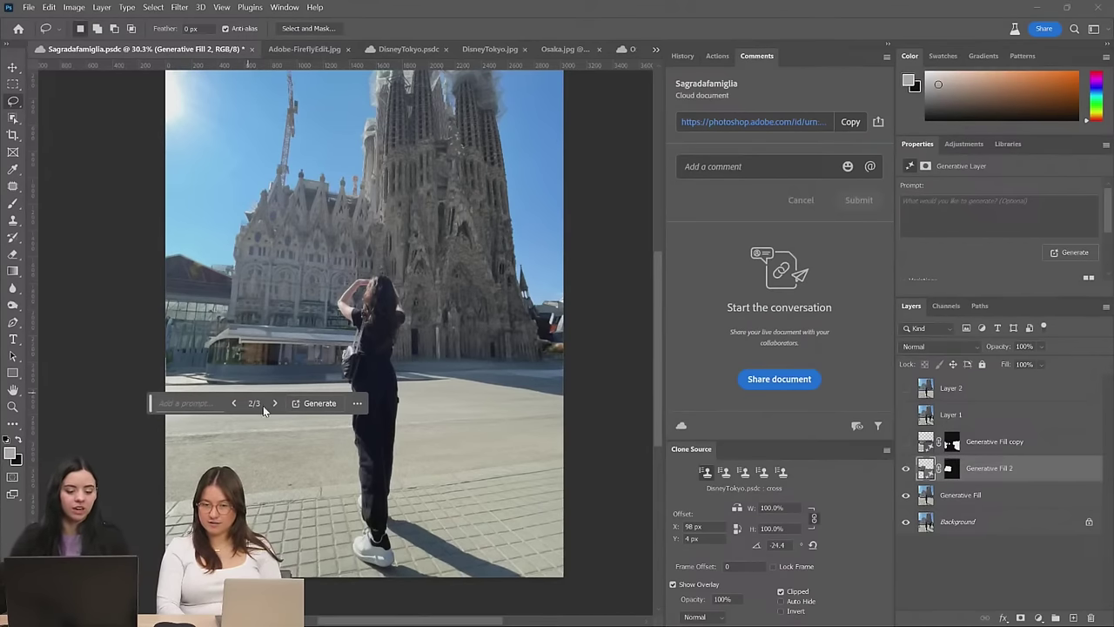
left_click(233, 403)
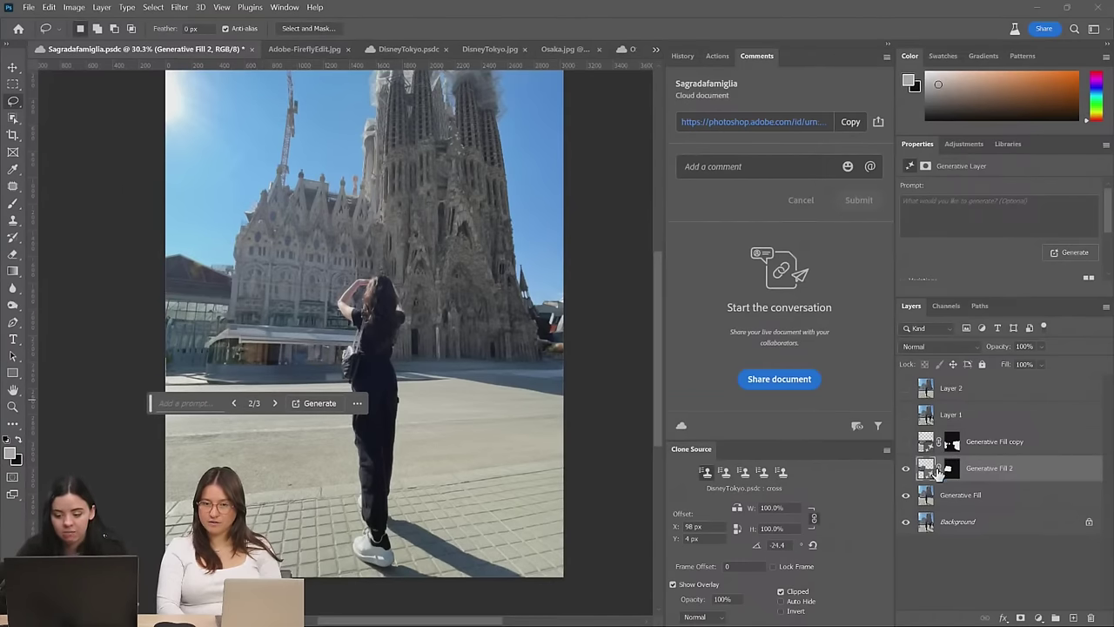
Re-select the area left of the woman and generate a prompt-free fill, previewing its three variations
left_click_drag(369, 339, 254, 334)
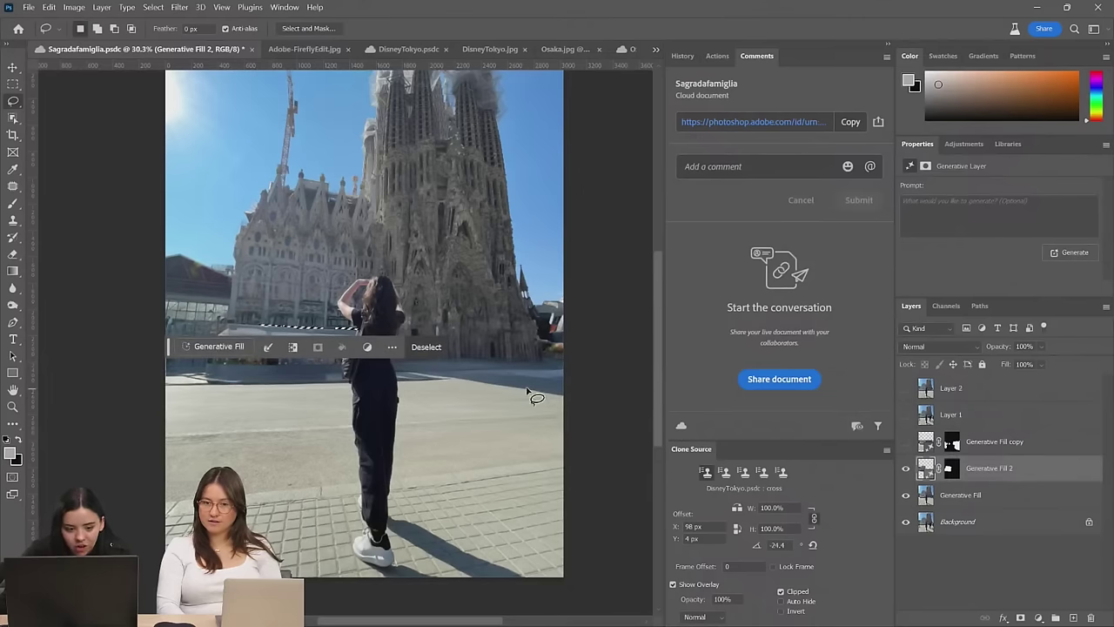
left_click(289, 335)
mouse_move(369, 338)
left_mouse_down()
mouse_move(257, 324)
mouse_move(222, 332)
mouse_move(206, 369)
mouse_move(217, 391)
mouse_move(319, 398)
mouse_move(360, 388)
mouse_move(360, 337)
left_mouse_up()
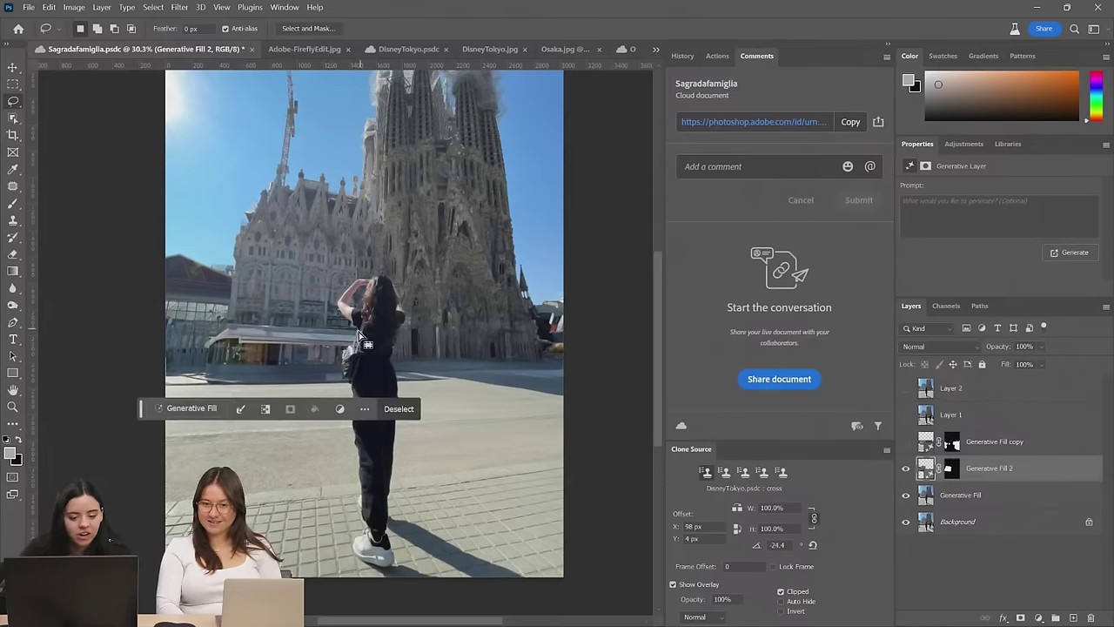
left_click(191, 408)
left_click(409, 406)
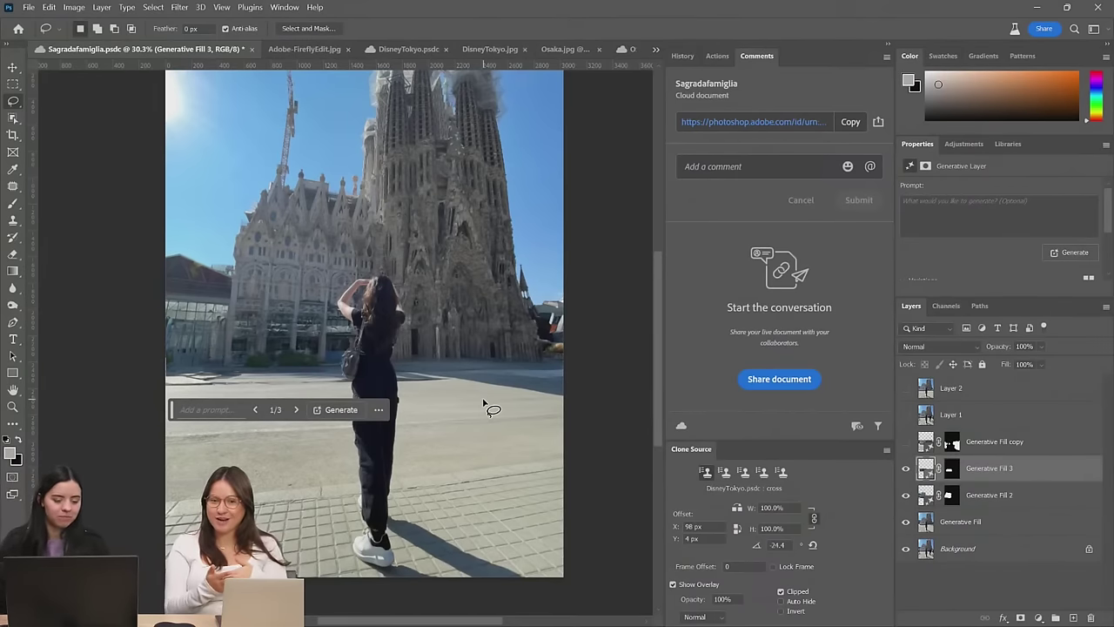
left_click(297, 409)
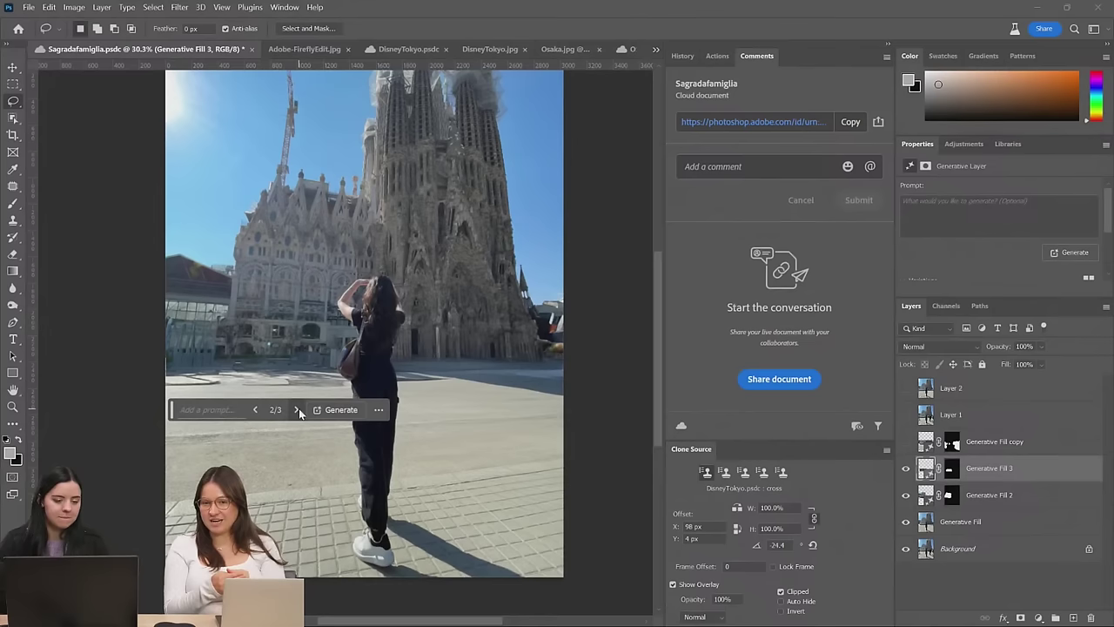
left_click(297, 409)
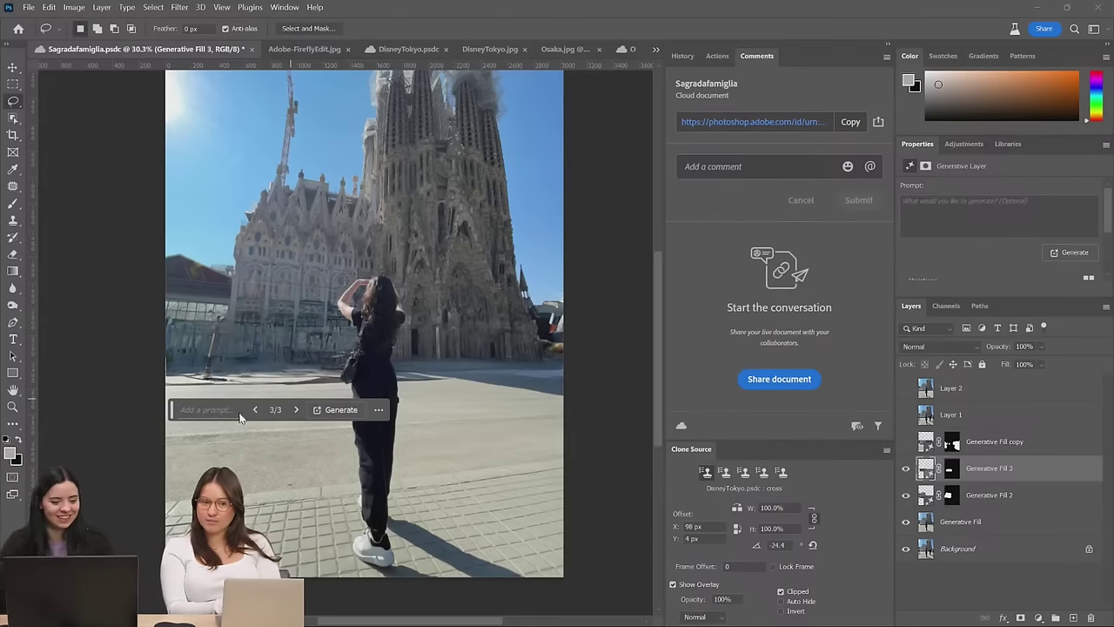
Regenerate the fill with the prompt 'cathedral' and browse through its six variations
left_click(208, 410)
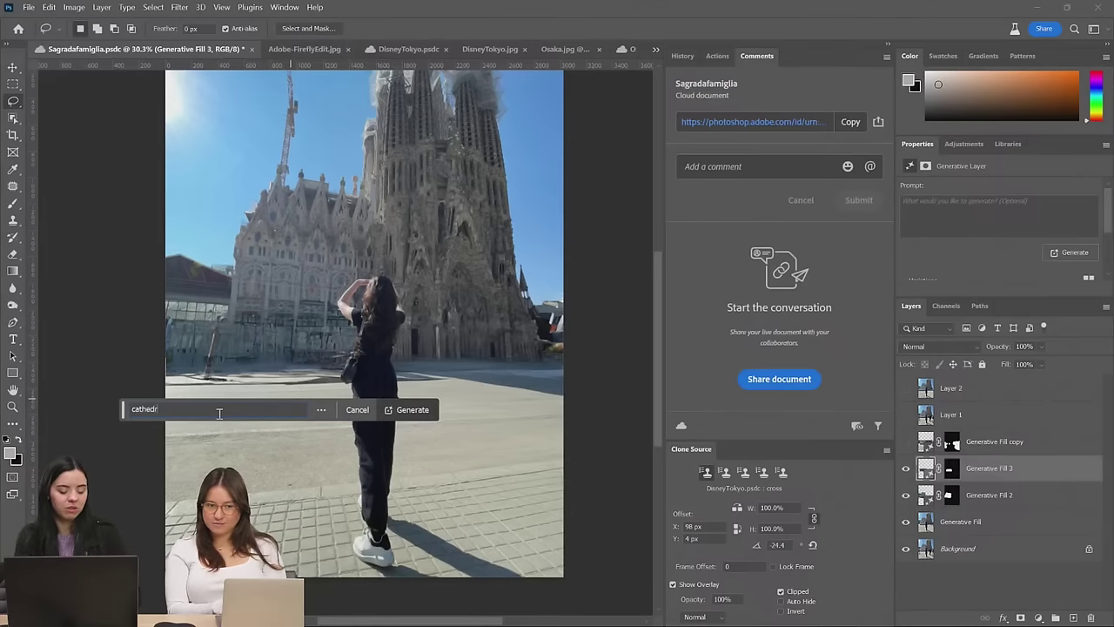
key("Return")
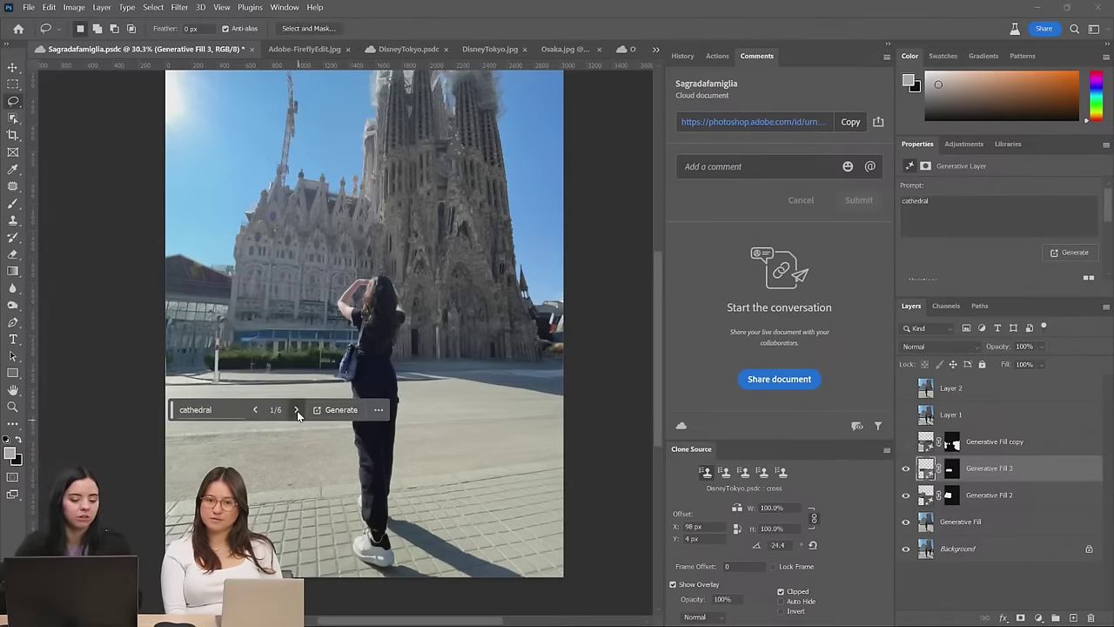
left_click(296, 409)
left_click(296, 410)
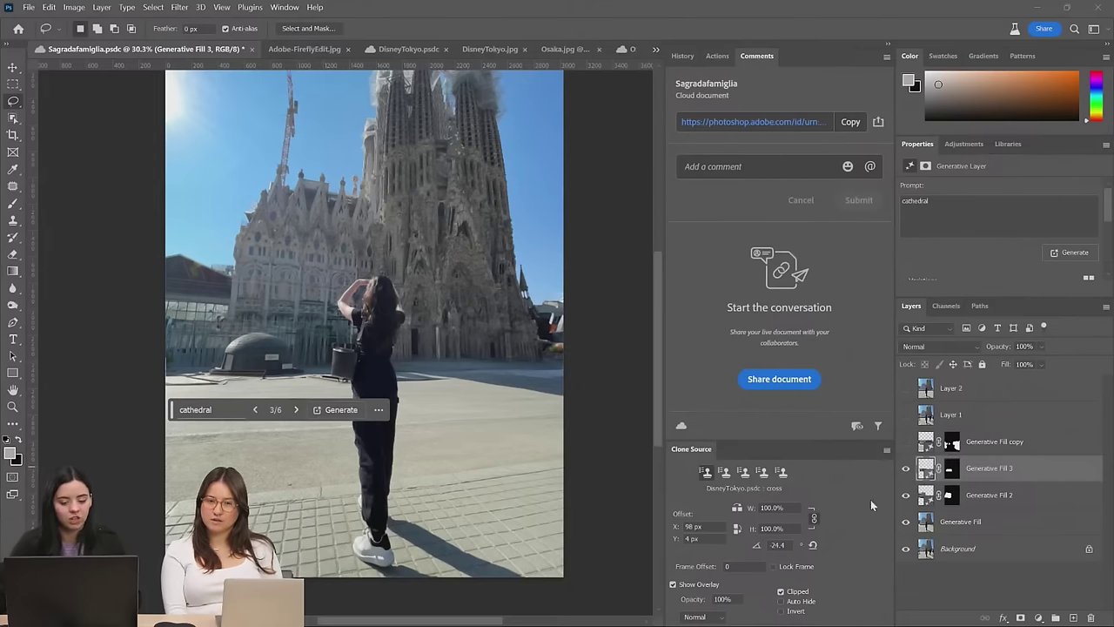
left_click(297, 410)
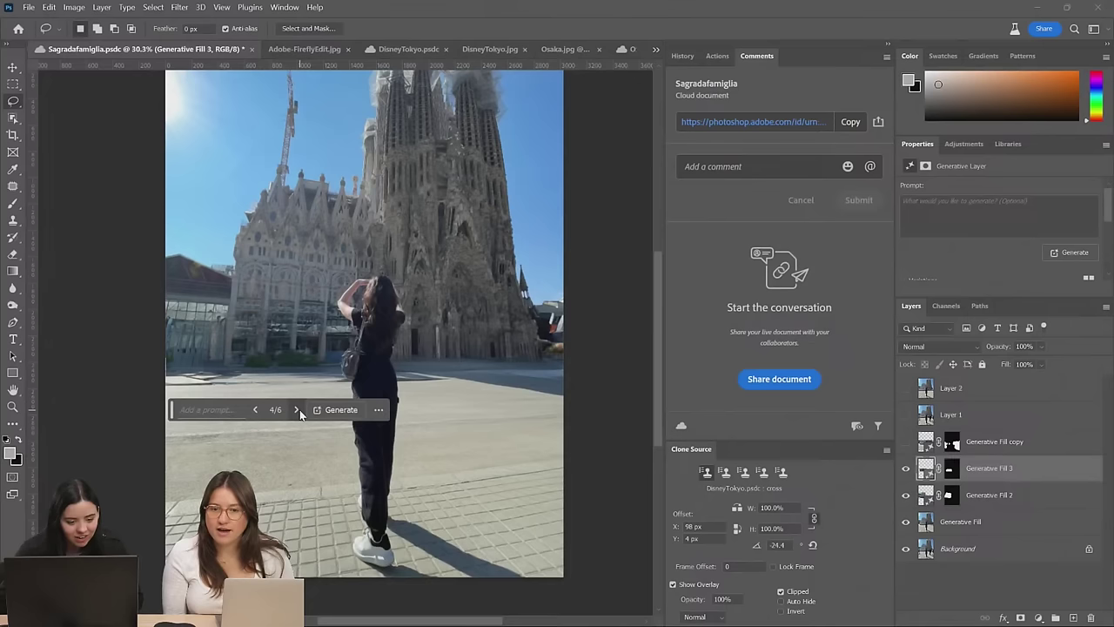
left_click(297, 410)
left_click(296, 410)
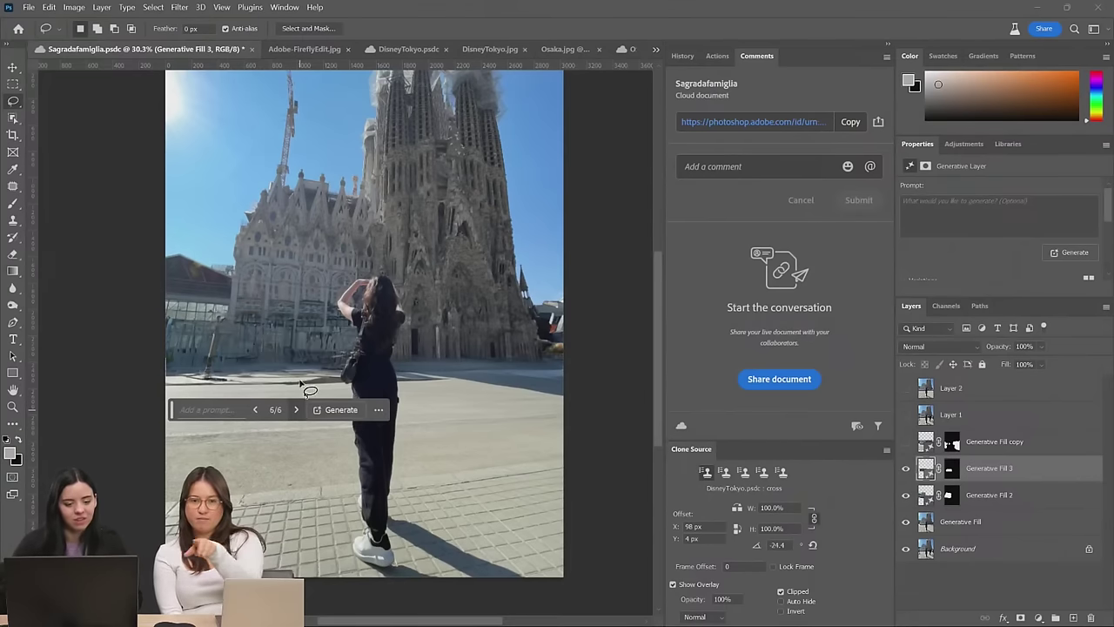
Hide Generative Fill 3 and select both Generative Fill 2 and Generative Fill
left_click(906, 470)
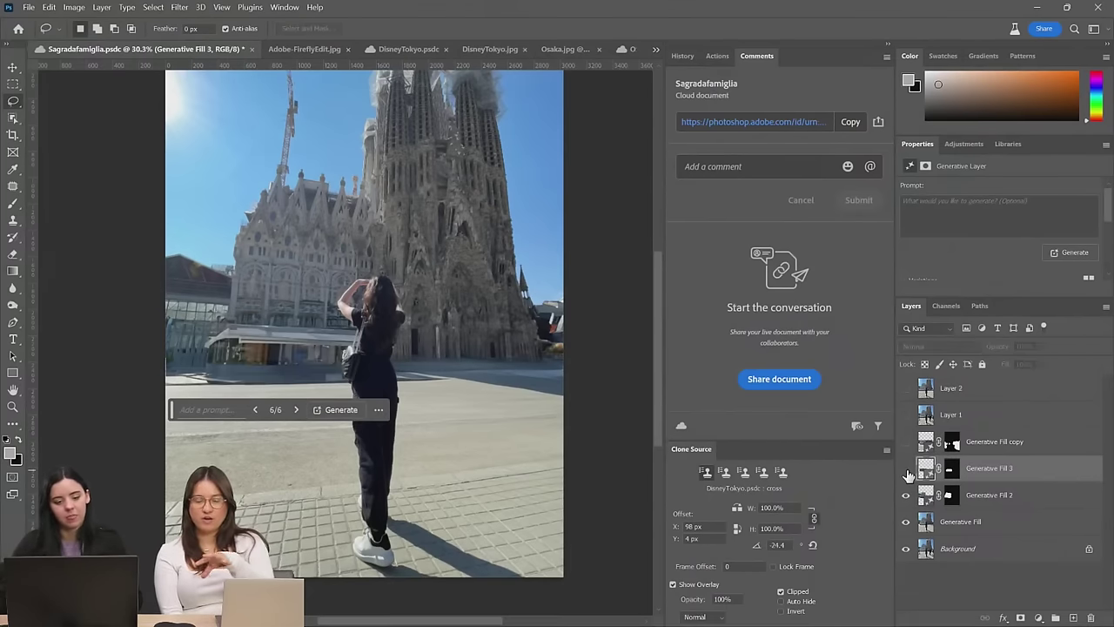
left_click(975, 498)
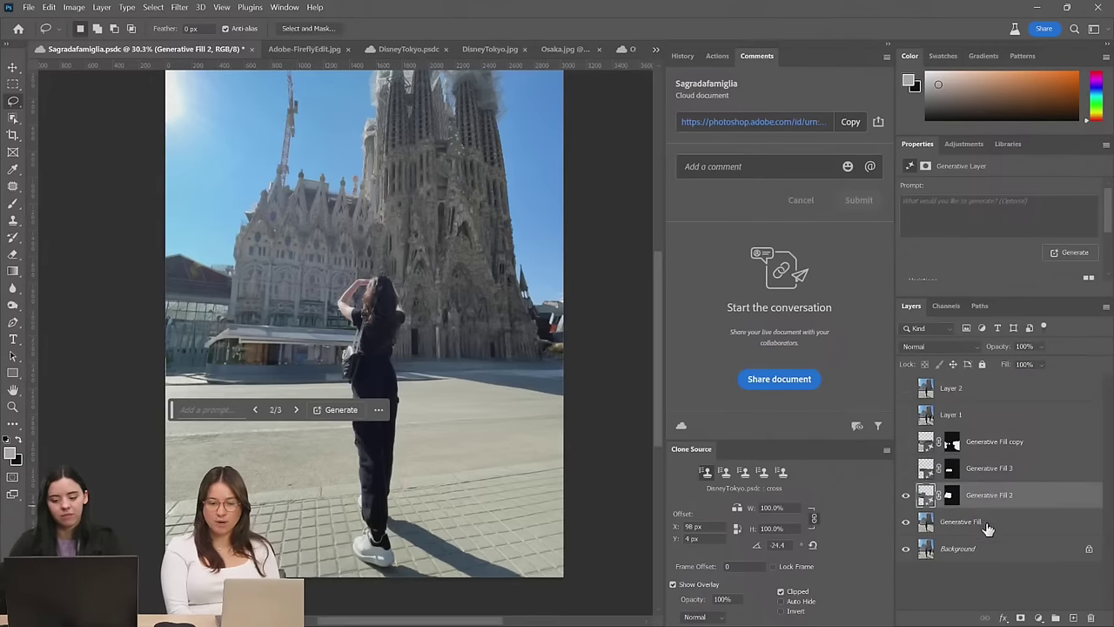
left_click(974, 522, "shift")
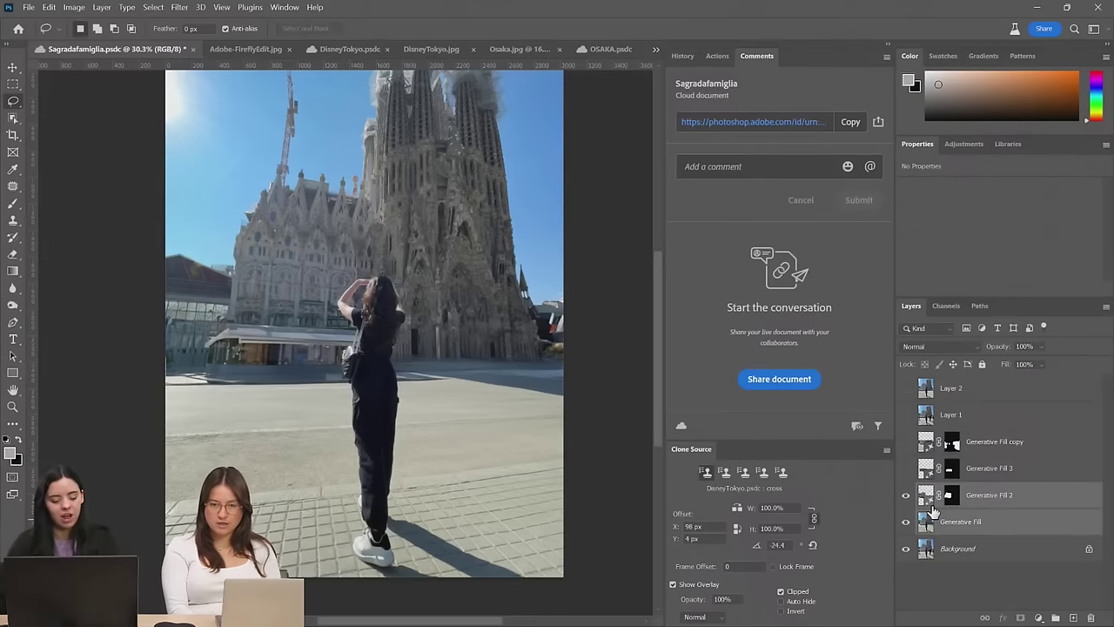
Merge the two generative layers, then generate a 'spainard cathedral' fill from the woman's arm to the buildings
key("ctrl+e")
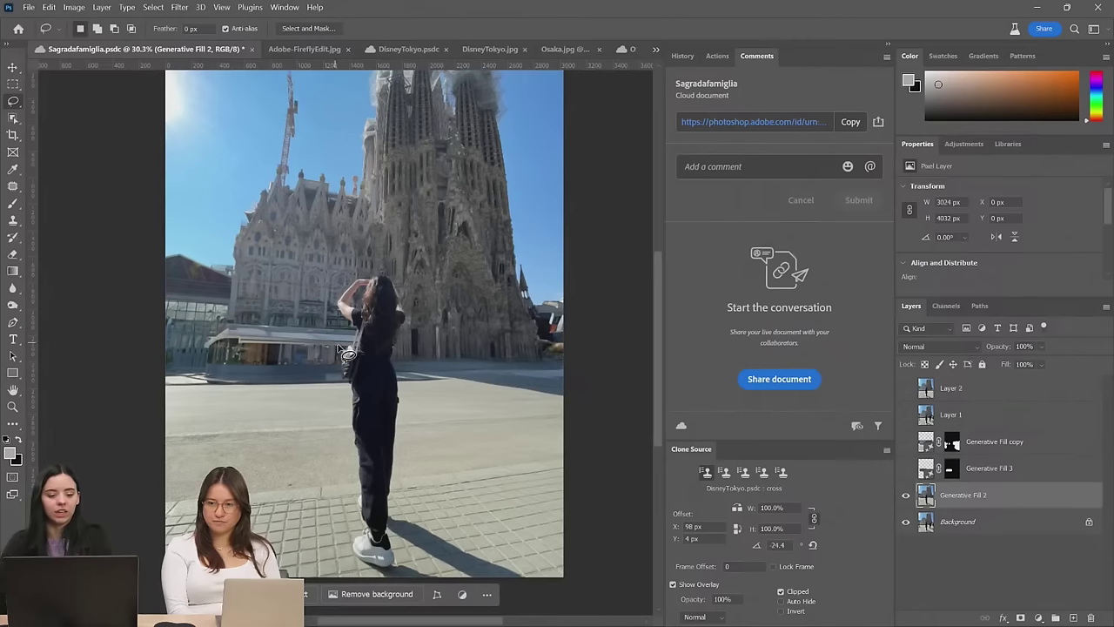
mouse_move(361, 335)
left_mouse_down()
mouse_move(324, 300)
mouse_move(260, 282)
mouse_move(224, 251)
mouse_move(167, 233)
mouse_move(130, 303)
mouse_move(131, 350)
mouse_move(157, 385)
mouse_move(307, 400)
mouse_move(341, 392)
mouse_move(363, 362)
left_mouse_up()
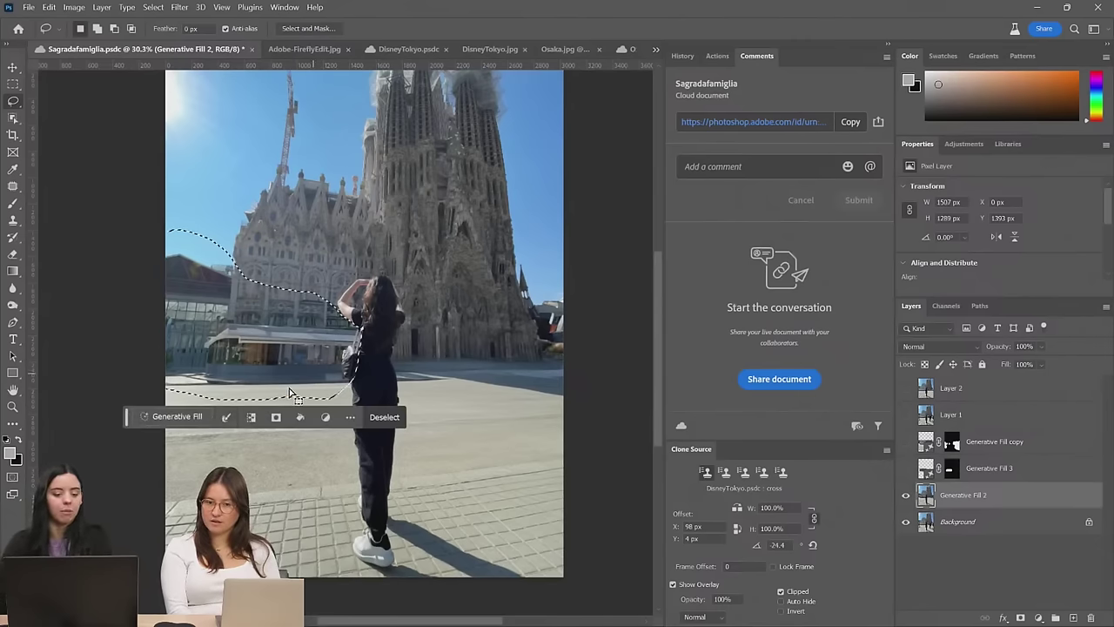
left_click(174, 415)
type("spa")
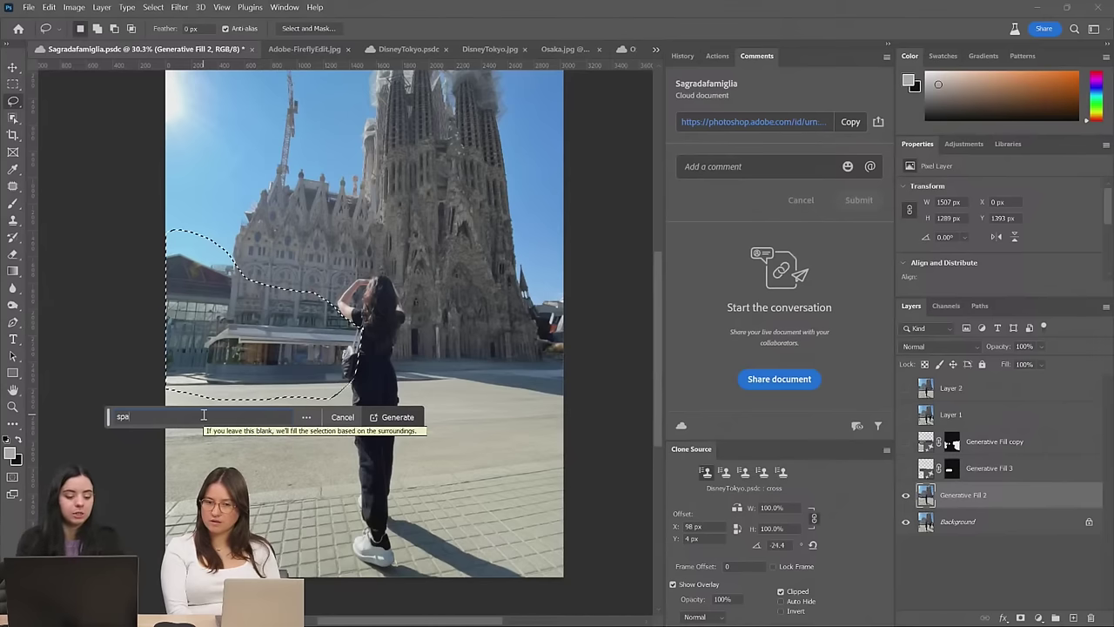
type("inard cathedral")
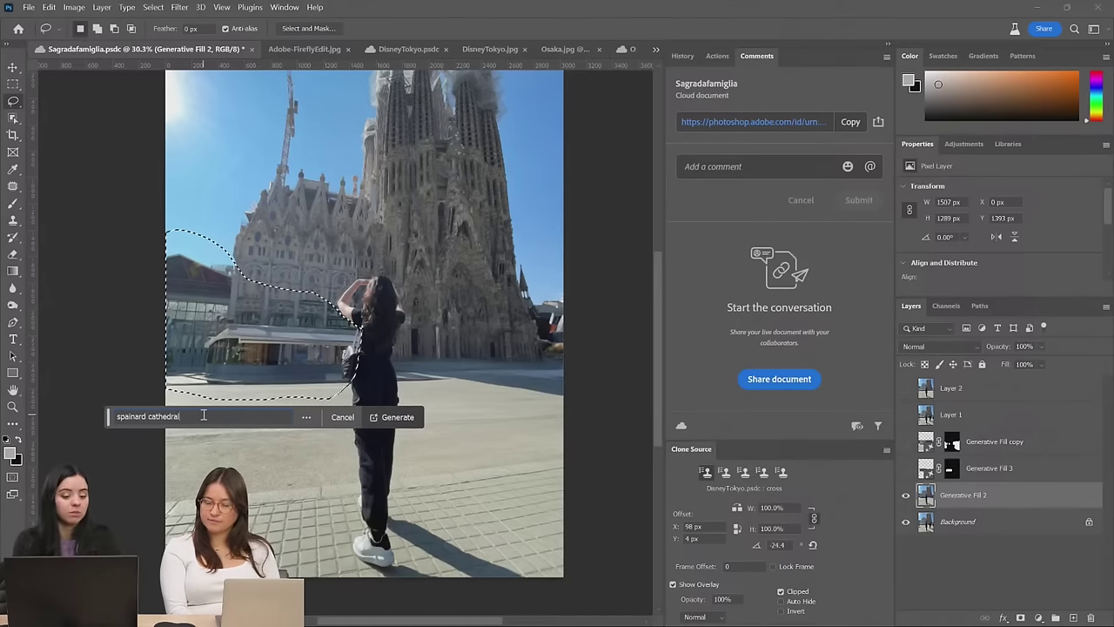
key("Return")
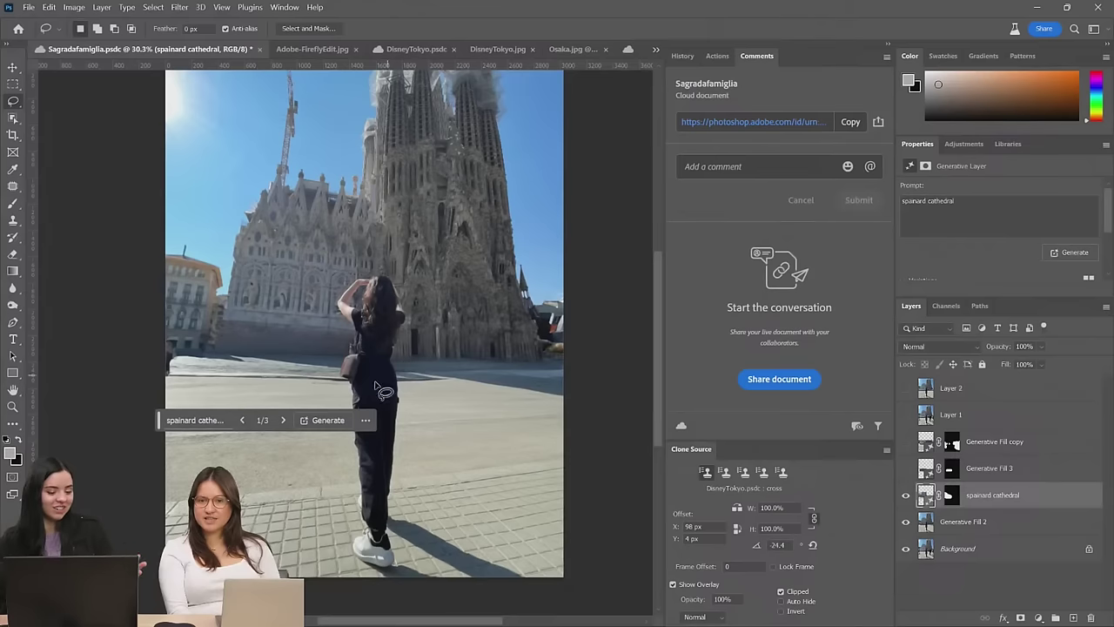
Cycle through the three generated variations and settle on variation 2
left_click(283, 421)
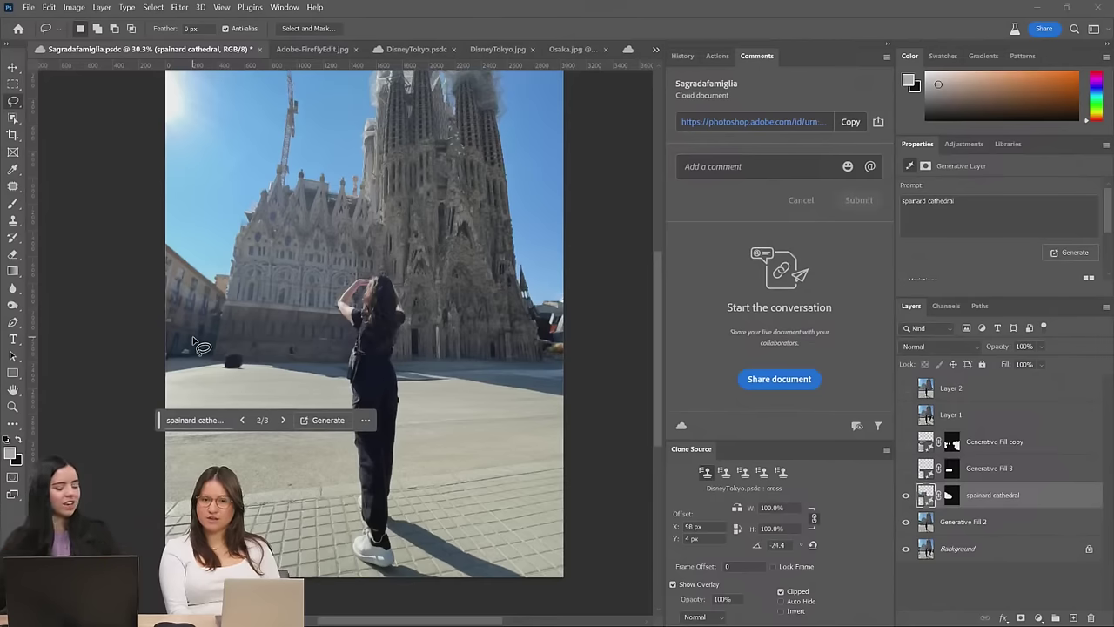
left_click(283, 420)
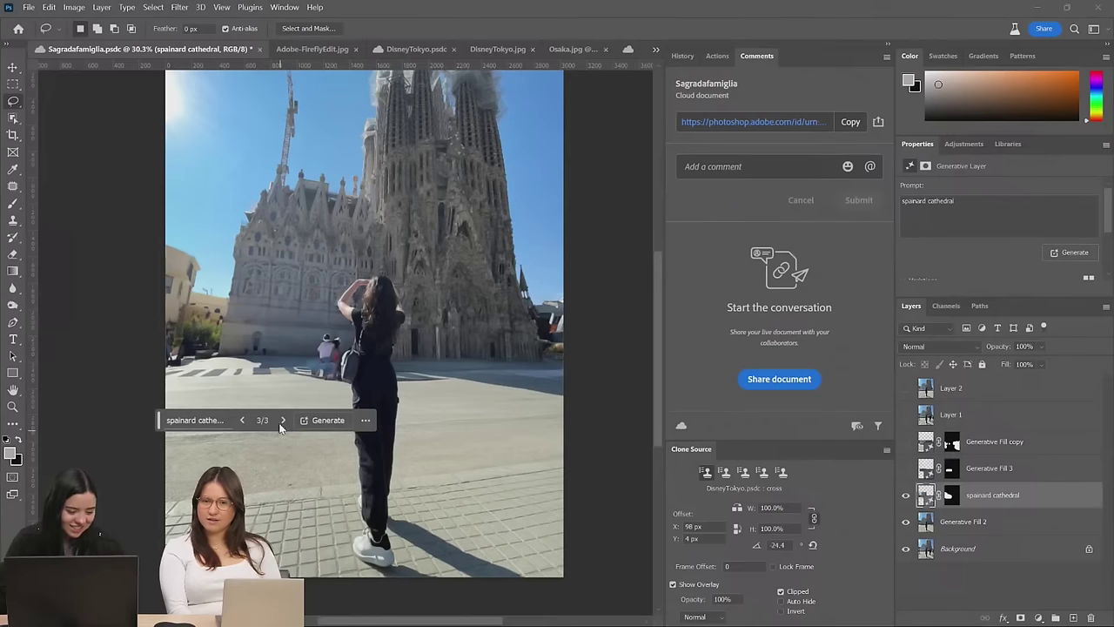
left_click(282, 420)
left_click(281, 420)
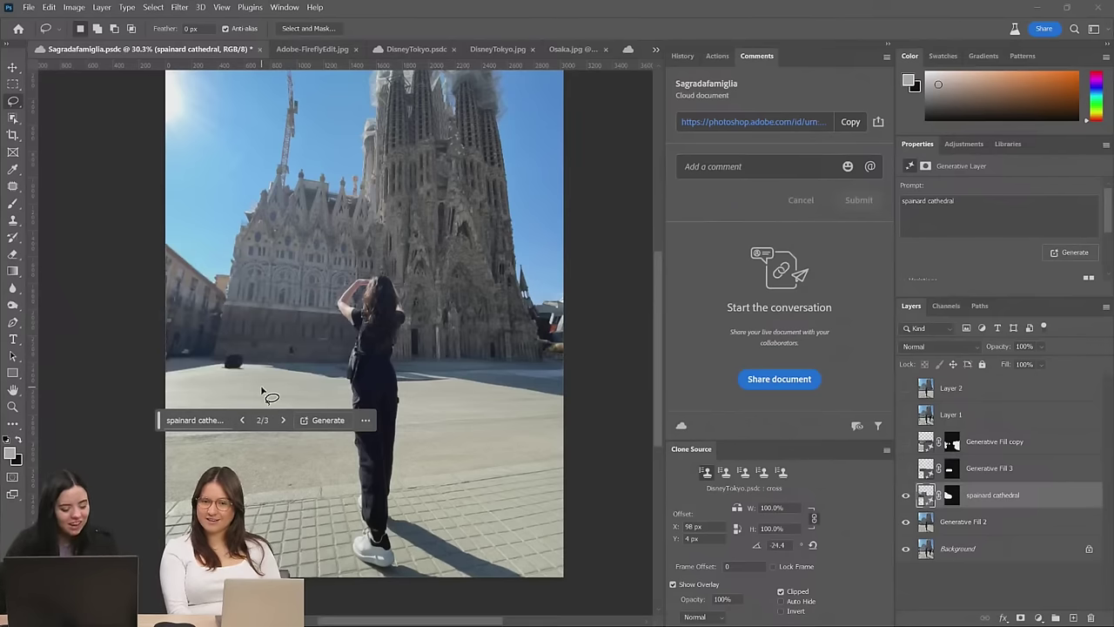
Rasterize the generated layer through the Clone Stamp tool, then undo the trial clone stroke
scroll(251, 387, "up", 5)
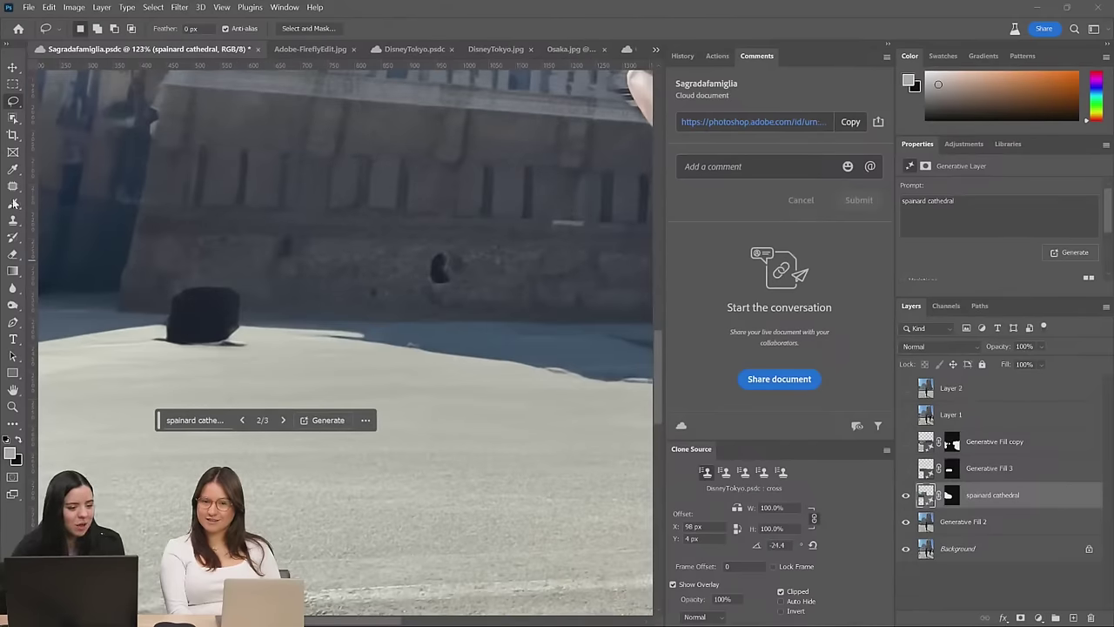
left_click(13, 220)
right_click(405, 333)
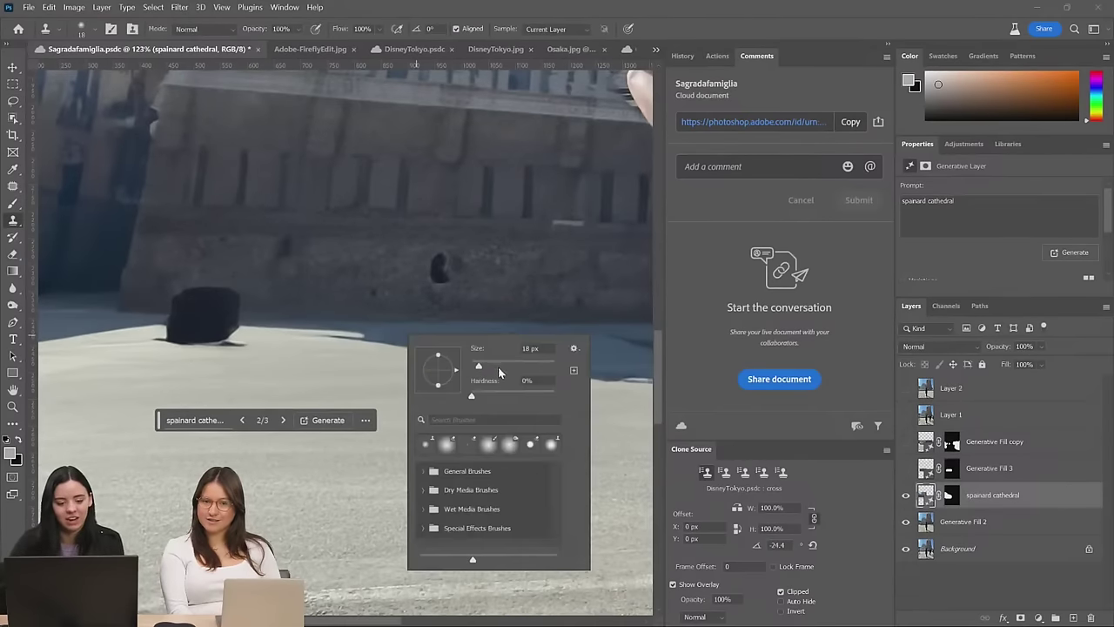
left_click(274, 319)
left_click(509, 248)
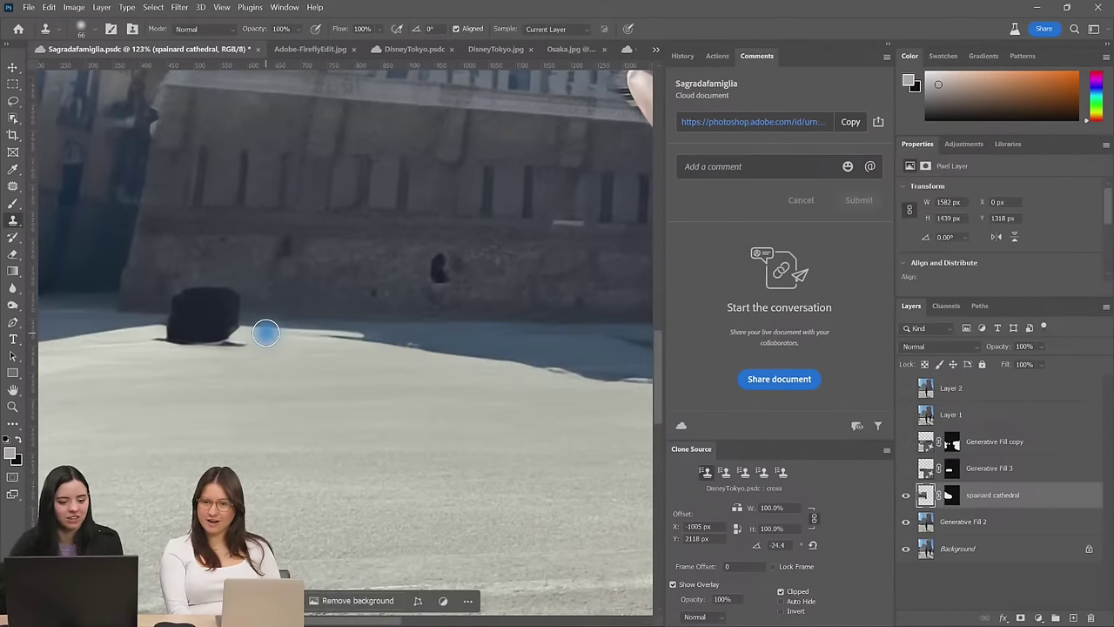
left_click(304, 319, "alt")
key("ctrl+z")
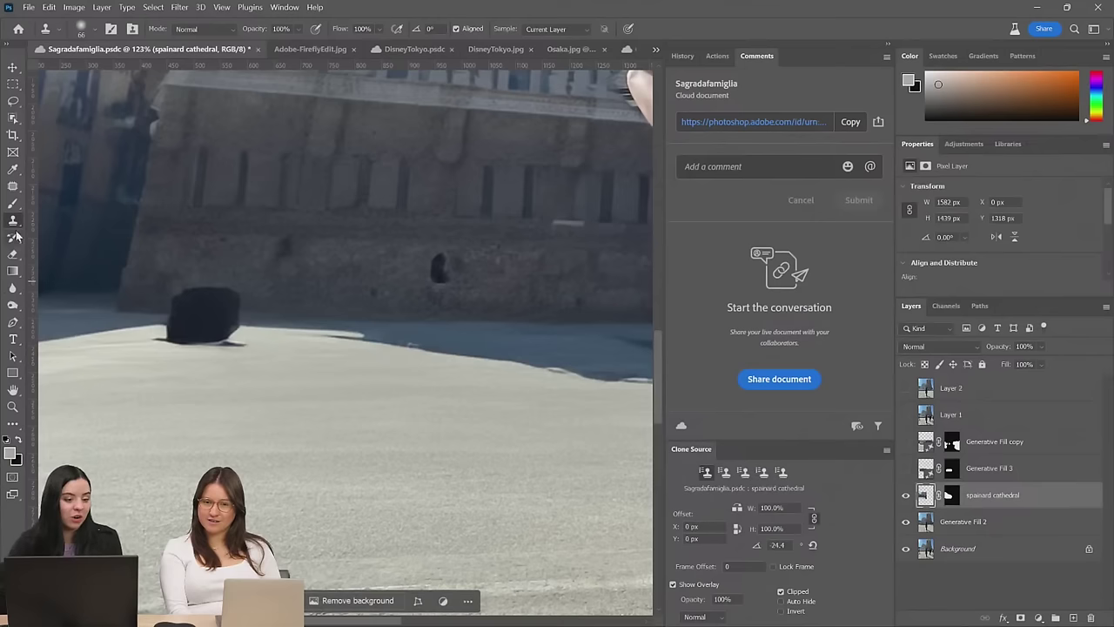
Outline the black box on the plaza with the Patch tool, then deselect
left_click(13, 185)
mouse_move(269, 273)
left_mouse_down()
mouse_move(148, 311)
mouse_move(224, 386)
mouse_move(269, 279)
left_mouse_up()
key("ctrl+d")
key("super")
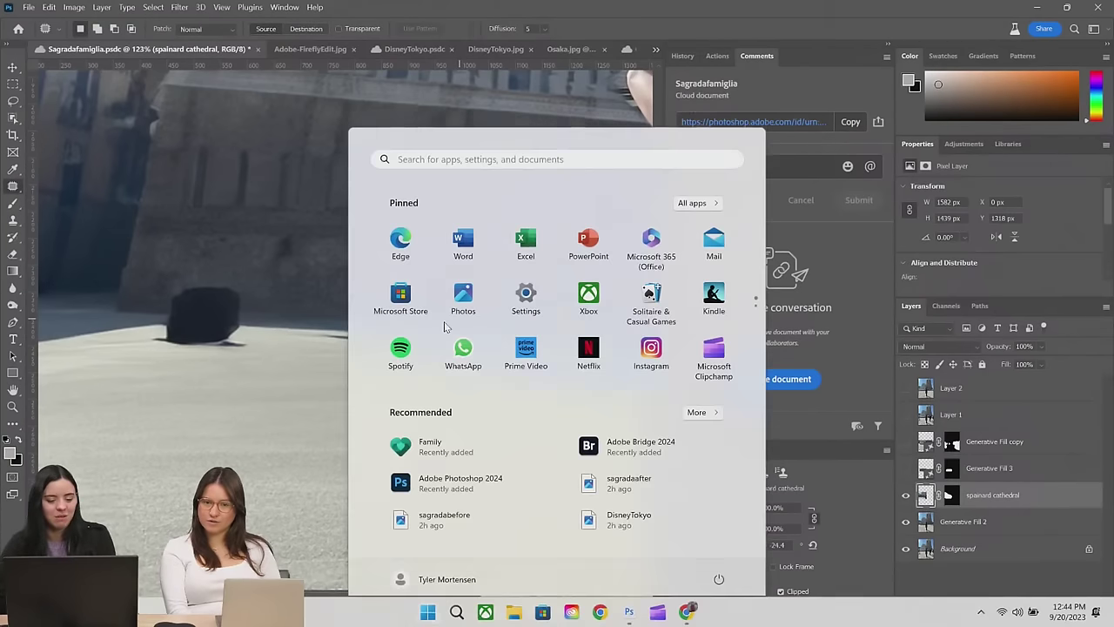
key("super")
scroll(470, 322, "down", 6)
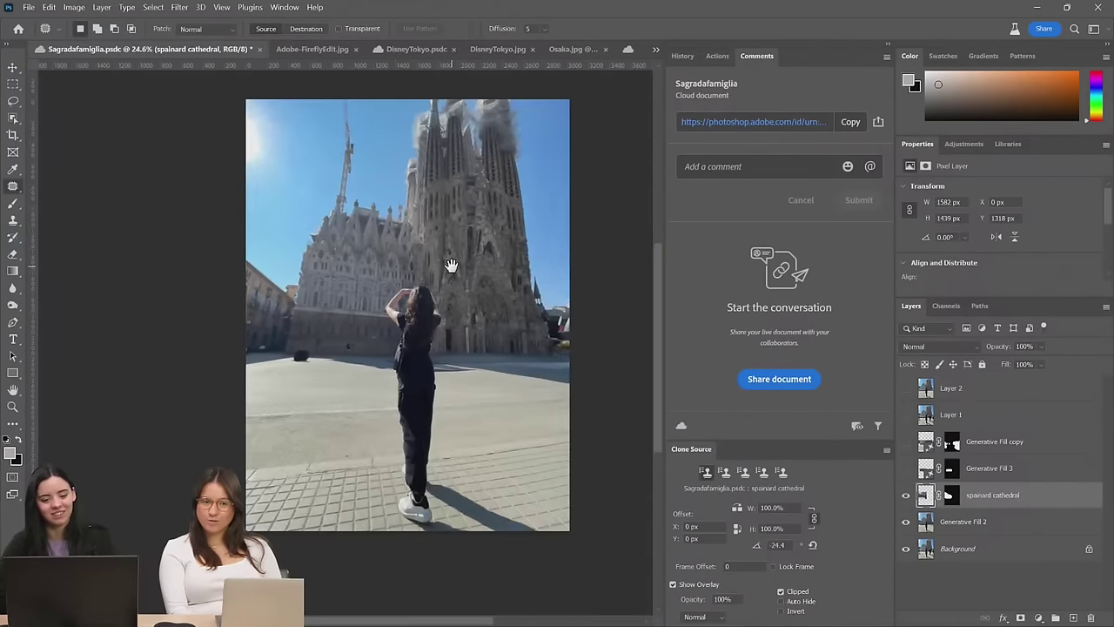